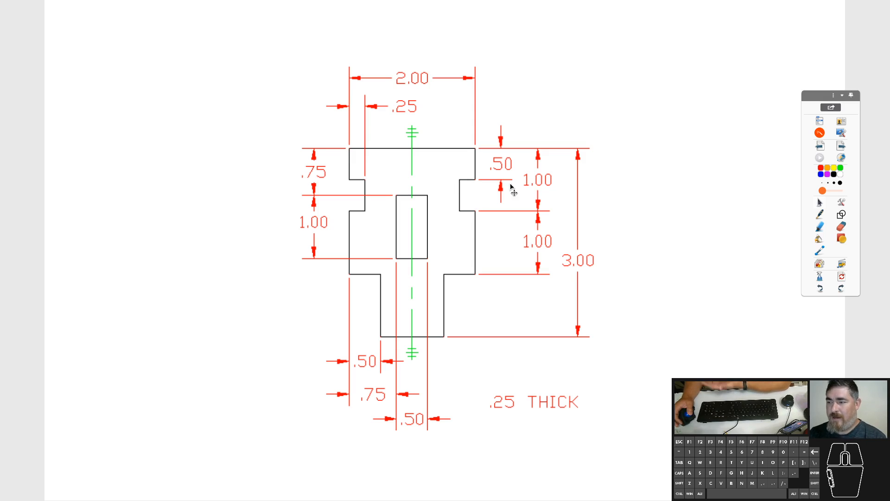
Activate the annotation pen with the shape tools on the reference drawing and set its colour to orange
{"action": "left_click", "coordinate": [820, 215]}
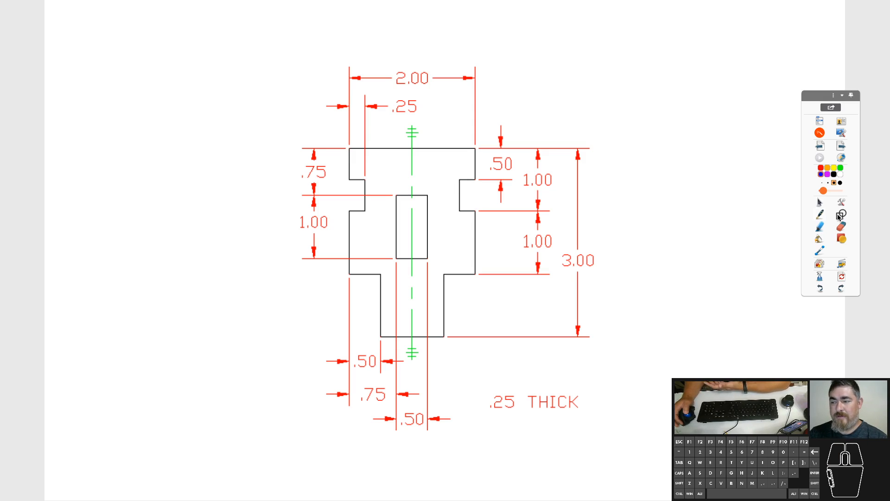
{"action": "left_click", "coordinate": [842, 215]}
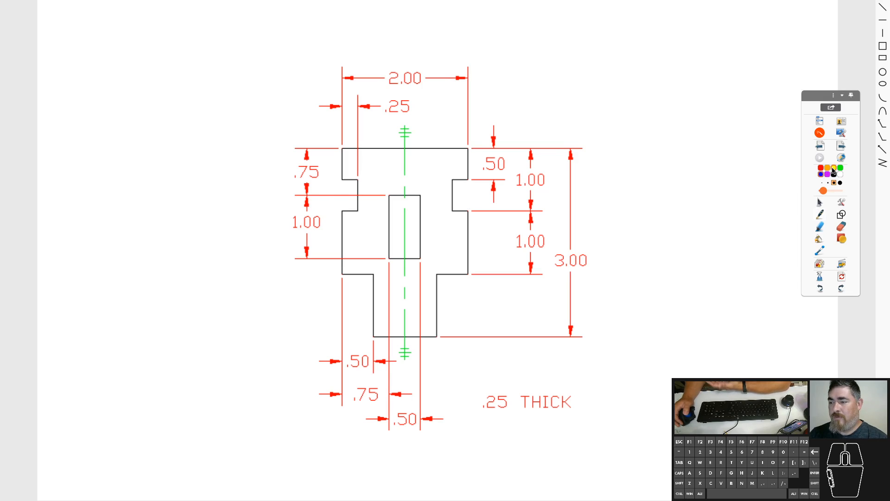
{"action": "left_click", "coordinate": [828, 170]}
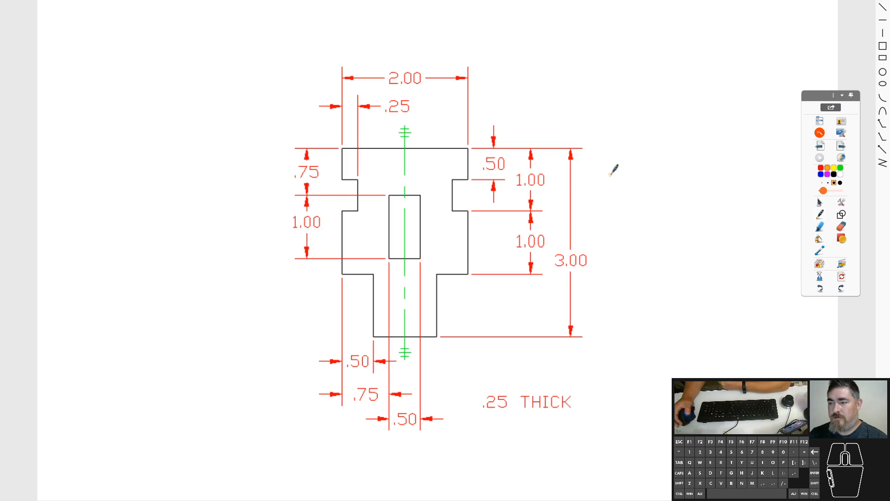
{"action": "left_click_drag", "start_coordinate": [343, 147], "coordinate": [432, 232]}
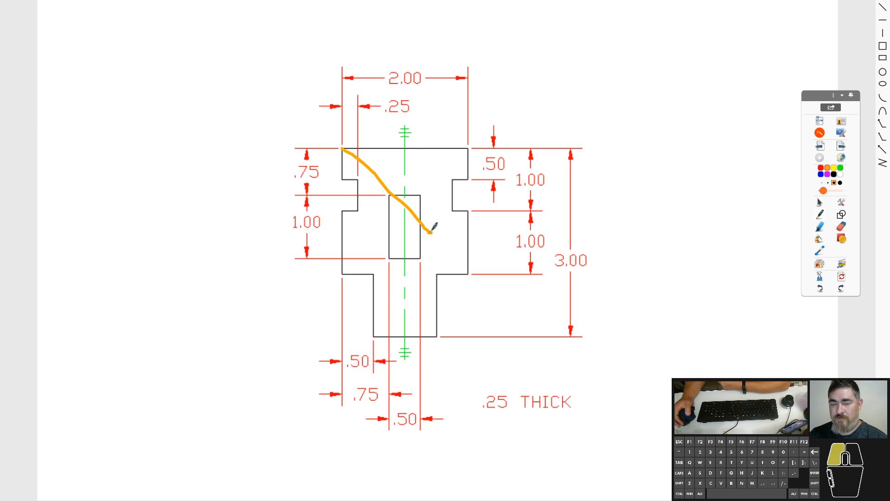
{"action": "key", "text": "ctrl+z"}
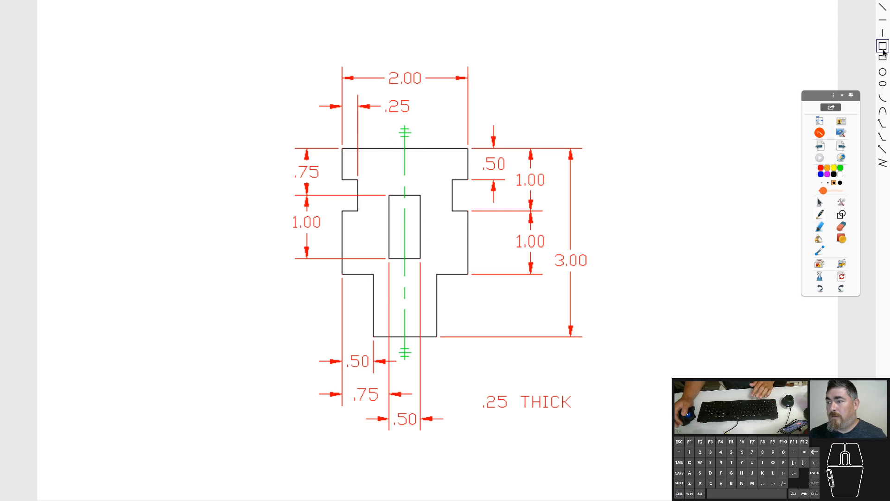
{"action": "left_click", "coordinate": [882, 46]}
{"action": "mouse_move", "coordinate": [343, 148]}
{"action": "left_mouse_down"}
{"action": "mouse_move", "coordinate": [483, 299]}
{"action": "mouse_move", "coordinate": [438, 320]}
{"action": "mouse_move", "coordinate": [445, 300]}
{"action": "left_mouse_up"}
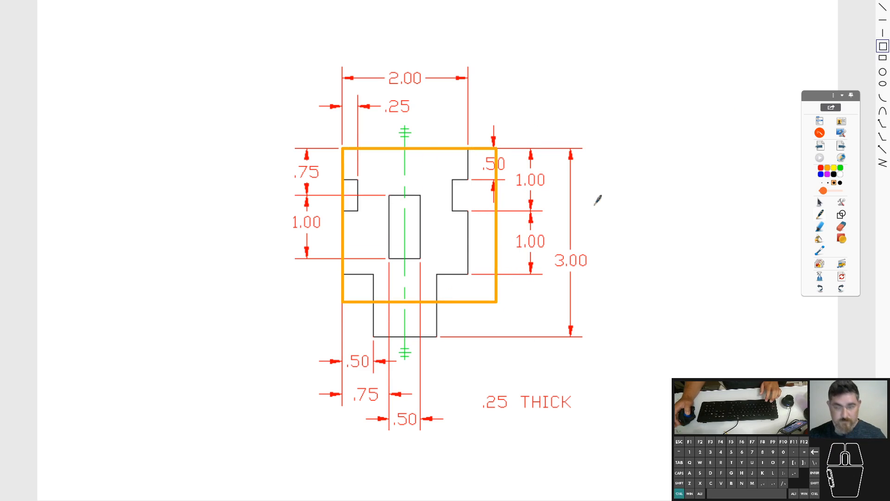
{"action": "key", "text": "ctrl+z"}
Outline the part's overall 2.00 by 3.00 extent on the reference drawing with an orange rectangle
{"action": "left_click", "coordinate": [883, 58]}
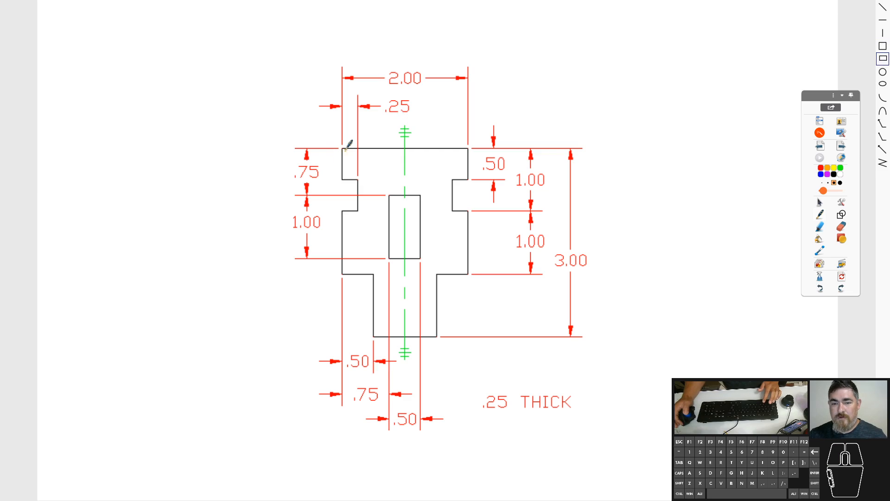
{"action": "mouse_move", "coordinate": [345, 148]}
{"action": "left_mouse_down"}
{"action": "mouse_move", "coordinate": [408, 225]}
{"action": "mouse_move", "coordinate": [470, 336]}
{"action": "left_mouse_up"}
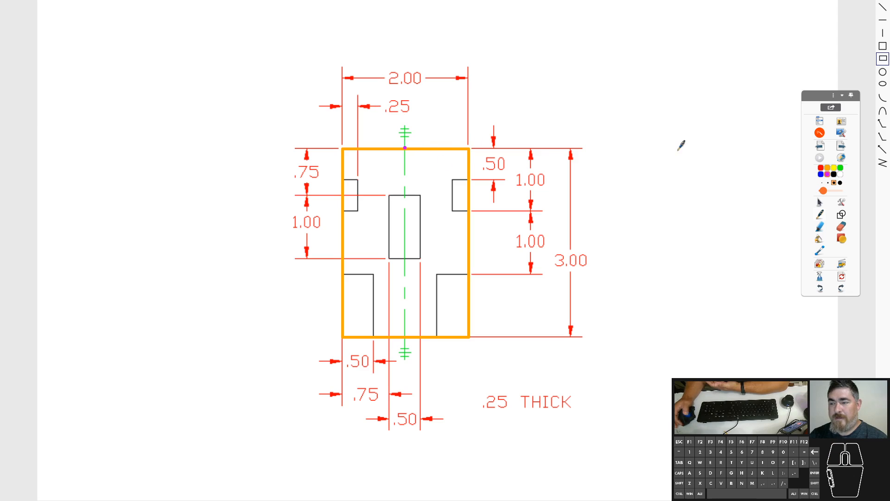
{"action": "left_click", "coordinate": [820, 214]}
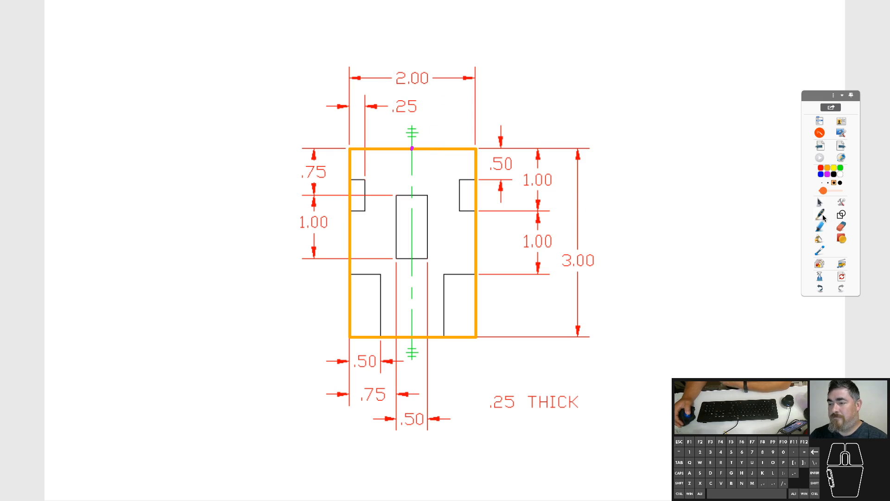
{"action": "left_click", "coordinate": [840, 215]}
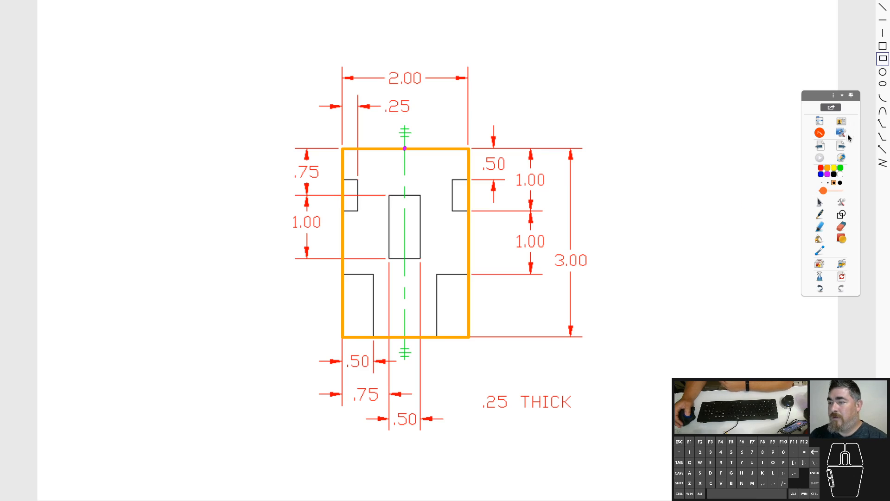
Switch to Fusion 360 and start a new sketch on the horizontal origin plane
{"action": "left_click", "coordinate": [820, 134]}
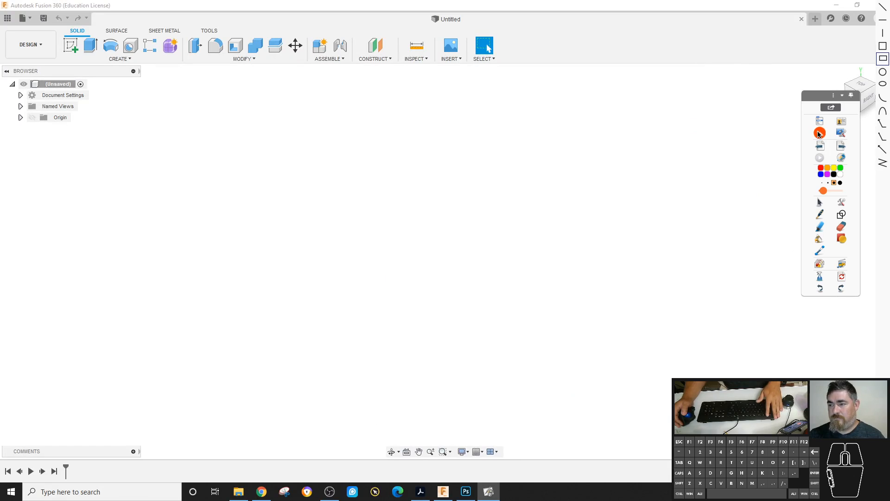
{"action": "left_click", "coordinate": [819, 134]}
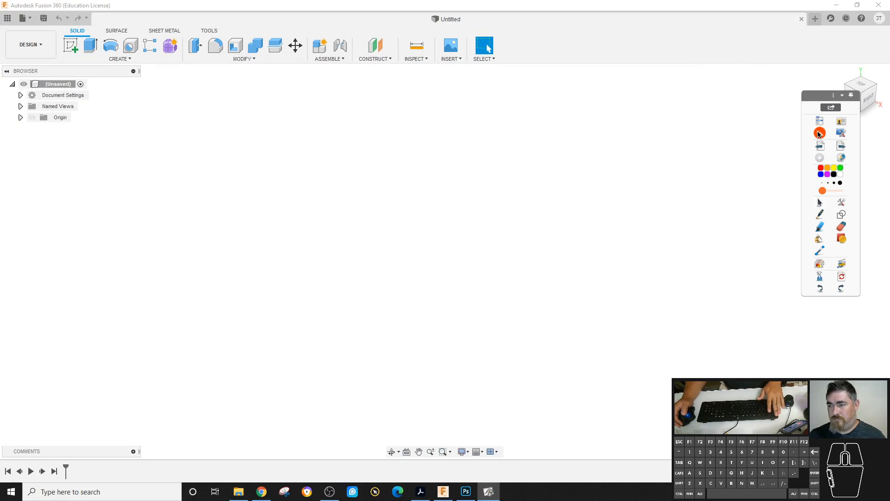
{"action": "left_click", "coordinate": [71, 45]}
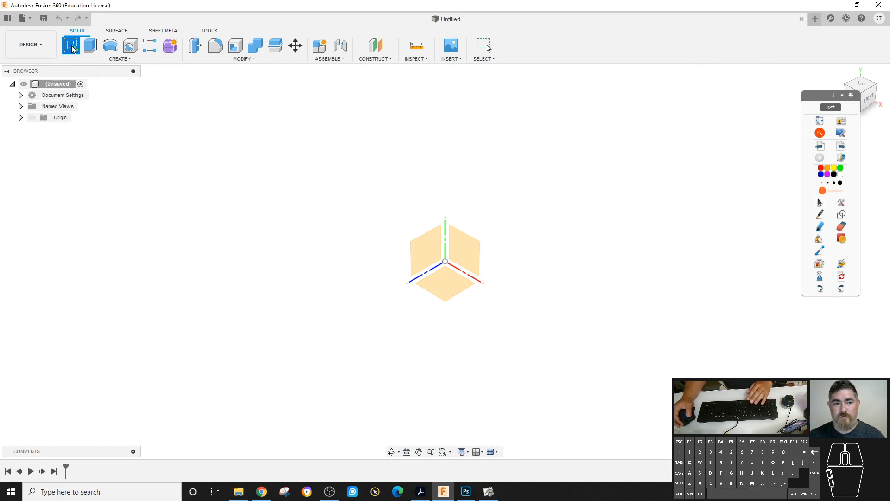
{"action": "left_click", "coordinate": [448, 281]}
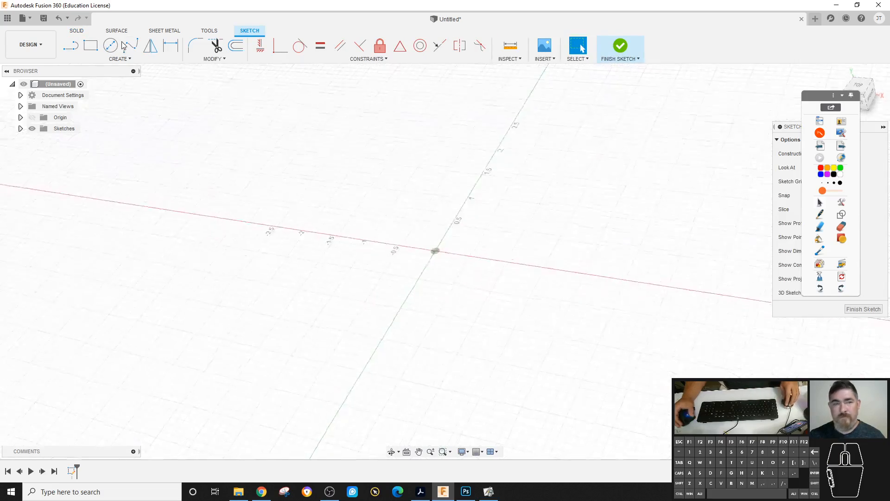
Sketch a rectangle about 1.8 by 1.4 in near the origin and constrain its back edge's midpoint to the origin
{"action": "left_click", "coordinate": [91, 45]}
{"action": "left_click", "coordinate": [391, 231]}
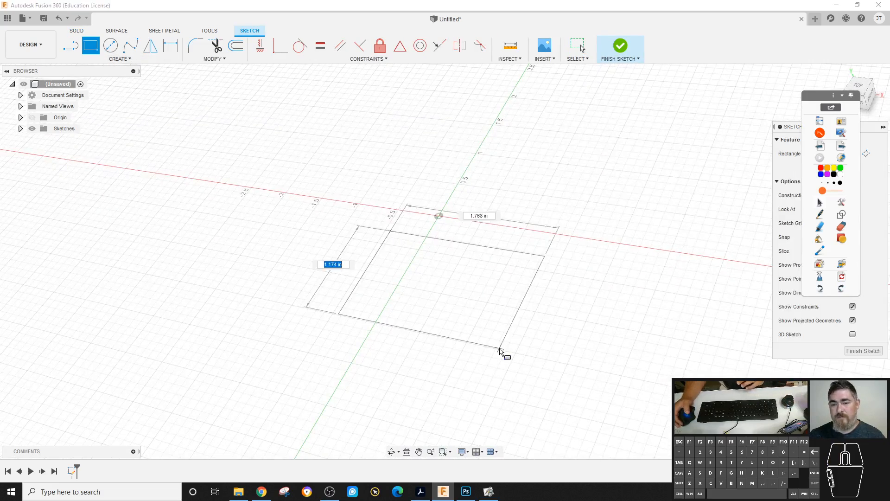
{"action": "left_click", "coordinate": [493, 364]}
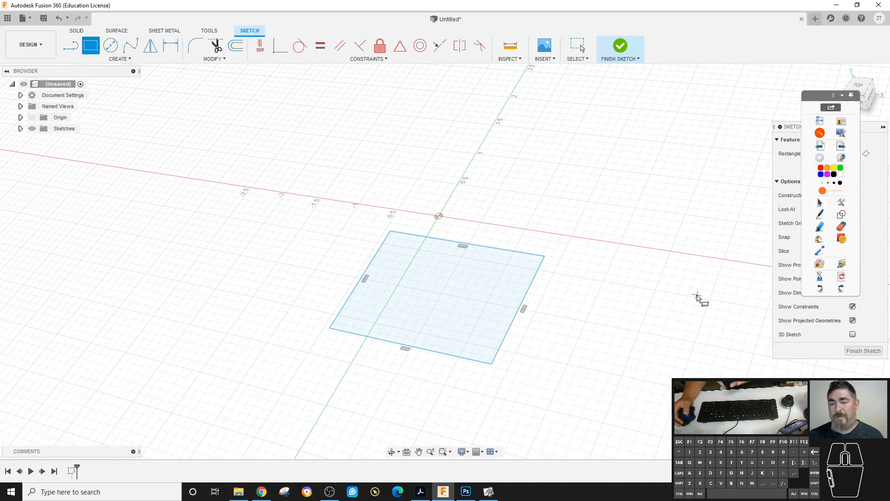
{"action": "left_click", "coordinate": [399, 48]}
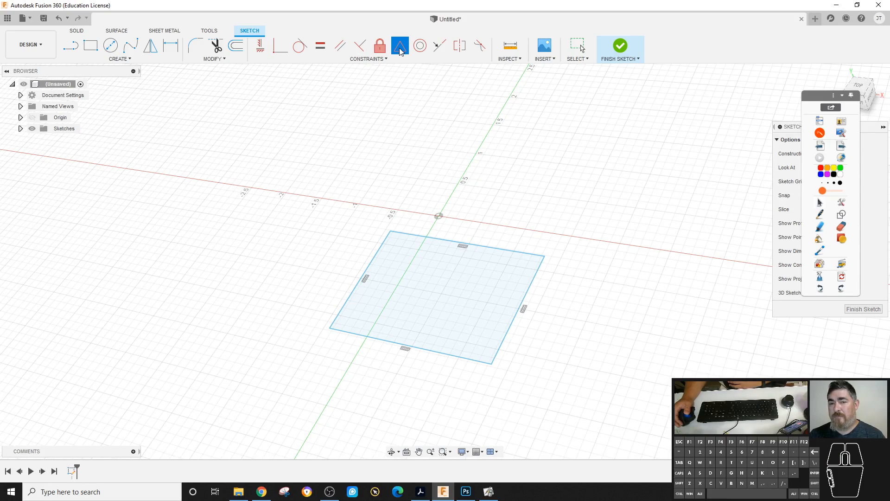
{"action": "left_click", "coordinate": [462, 245]}
{"action": "left_click", "coordinate": [438, 216]}
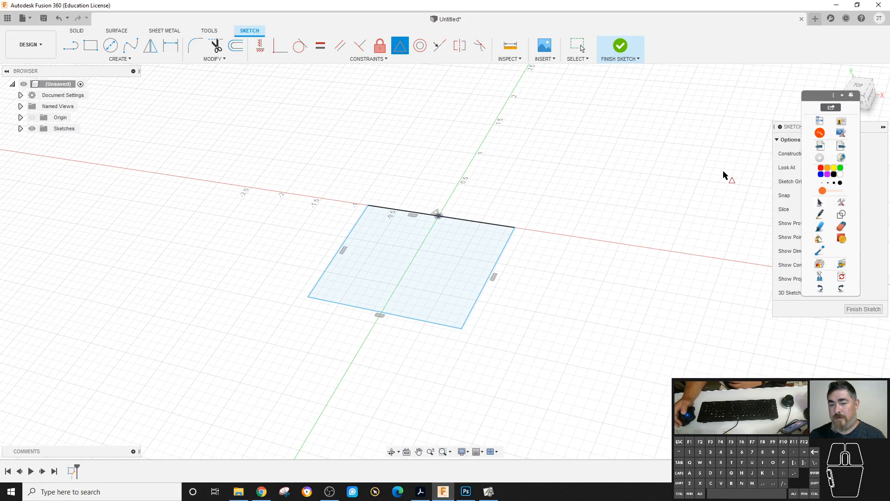
Dimension the rectangle 2 in wide and 3 in long, and finish the sketch
{"action": "key", "text": "d"}
{"action": "left_click", "coordinate": [471, 222]}
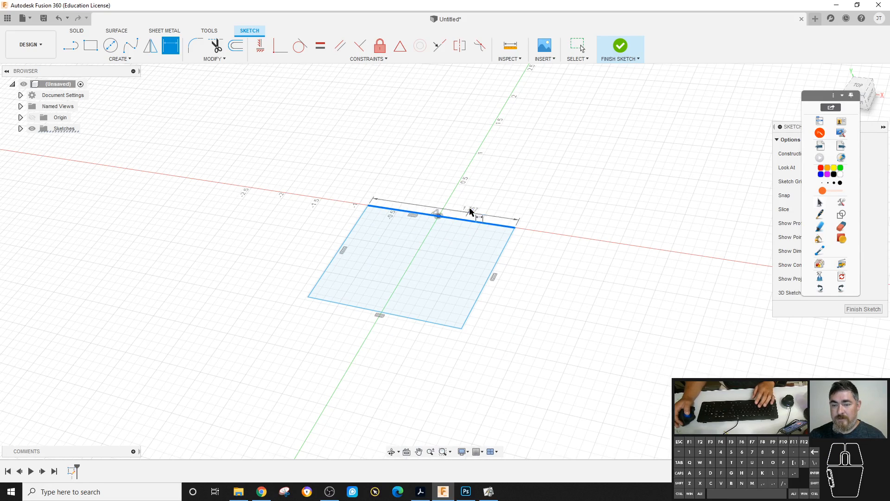
{"action": "left_click", "coordinate": [510, 204]}
{"action": "type", "text": "2"}
{"action": "key", "text": "Return"}
{"action": "left_click", "coordinate": [512, 255]}
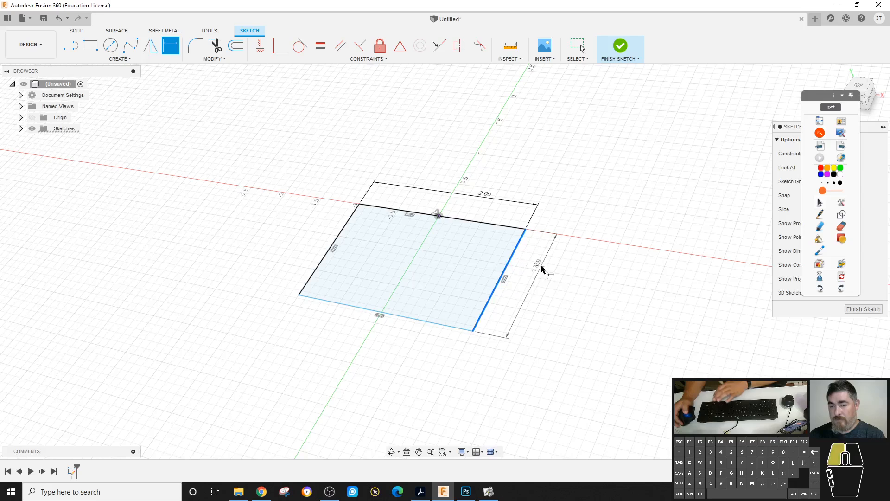
{"action": "left_click", "coordinate": [542, 269]}
{"action": "type", "text": "3"}
{"action": "key", "text": "Return"}
{"action": "mouse_move", "coordinate": [573, 299]}
{"action": "middle_mouse_down"}
{"action": "mouse_move", "coordinate": [580, 203]}
{"action": "mouse_move", "coordinate": [579, 214]}
{"action": "middle_mouse_up"}
{"action": "left_click", "coordinate": [620, 45]}
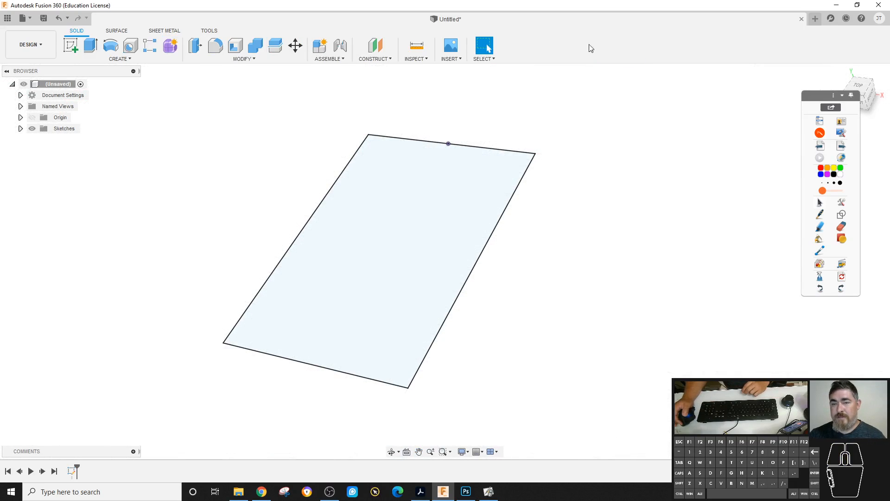
Extrude the rectangular profile by 0.25 in to form the plate
{"action": "left_click", "coordinate": [92, 46]}
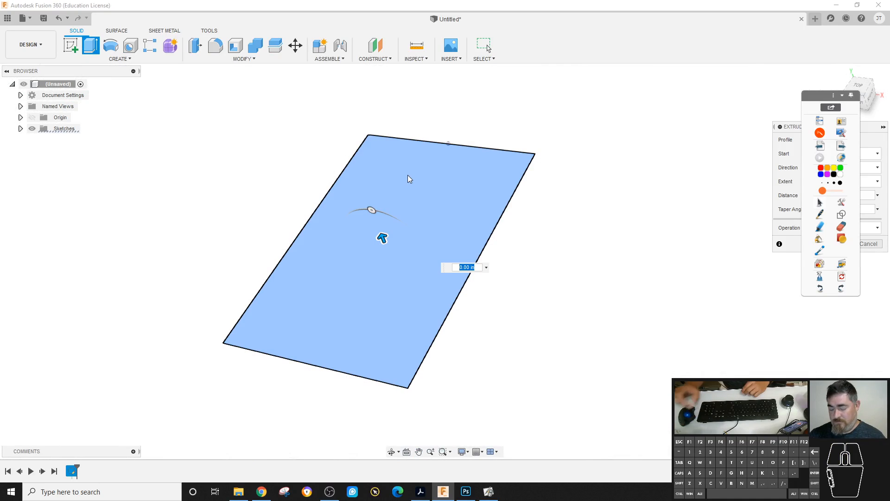
{"action": "type", "text": ".25"}
{"action": "key", "text": "Return"}
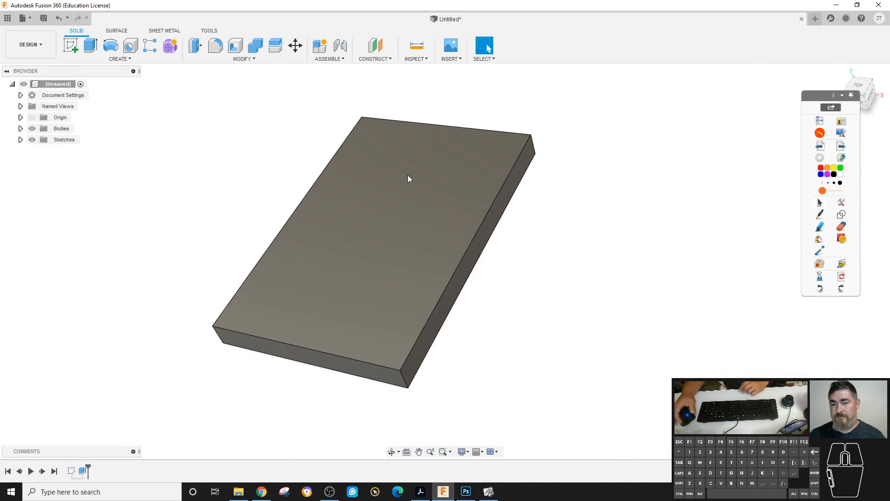
Return to the reference drawing and outline the two side notches with green rectangles
{"action": "left_click", "coordinate": [821, 134]}
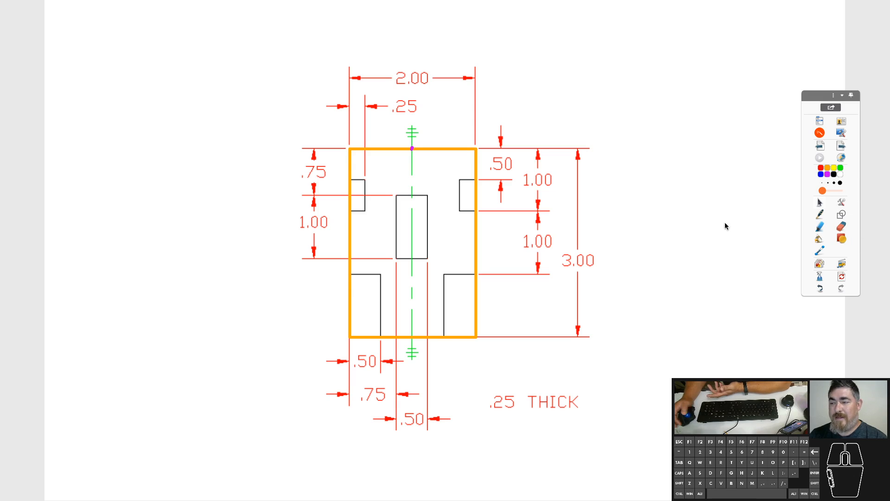
{"action": "left_click", "coordinate": [819, 214]}
{"action": "left_click", "coordinate": [840, 215]}
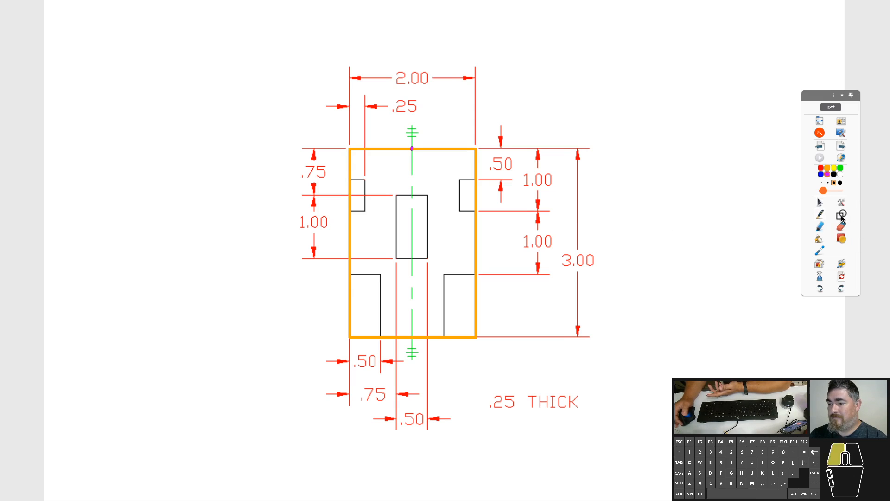
{"action": "left_click", "coordinate": [841, 169]}
{"action": "left_click_drag", "start_coordinate": [453, 179], "coordinate": [470, 212]}
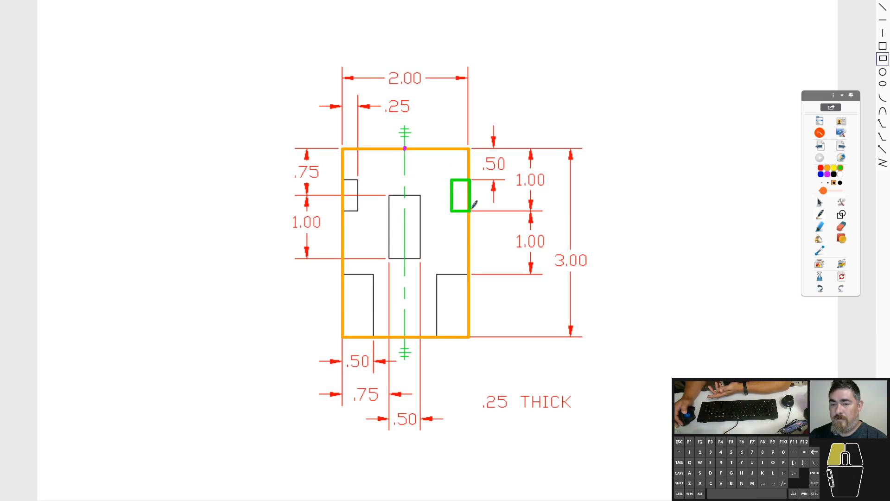
{"action": "left_click_drag", "start_coordinate": [344, 179], "coordinate": [358, 212]}
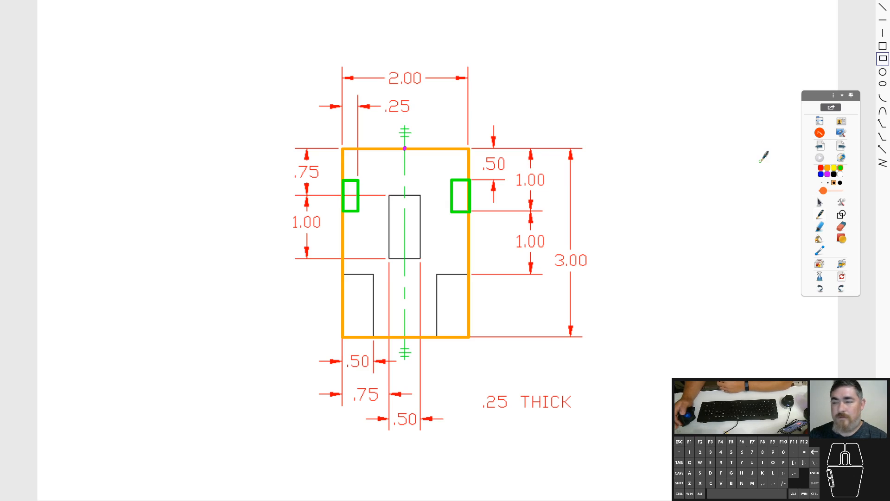
Switch back to Fusion 360 and start a sketch on the plate's top face
{"action": "left_click", "coordinate": [820, 133]}
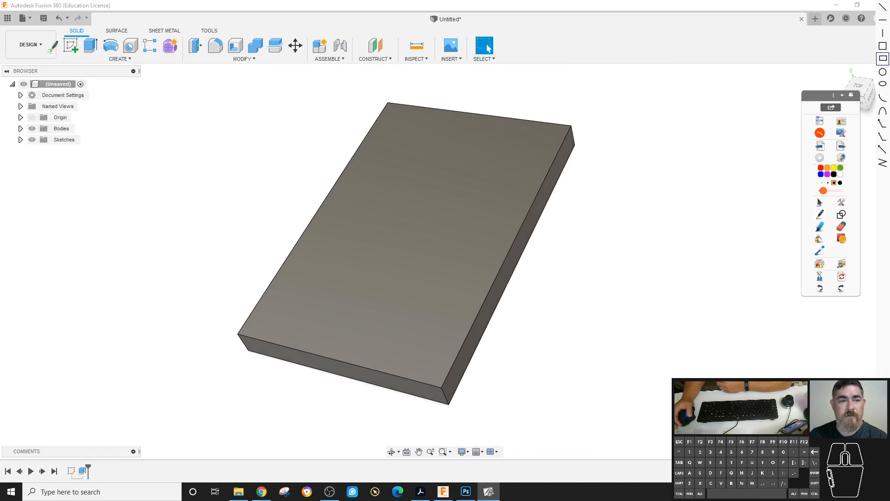
{"action": "left_click", "coordinate": [70, 45]}
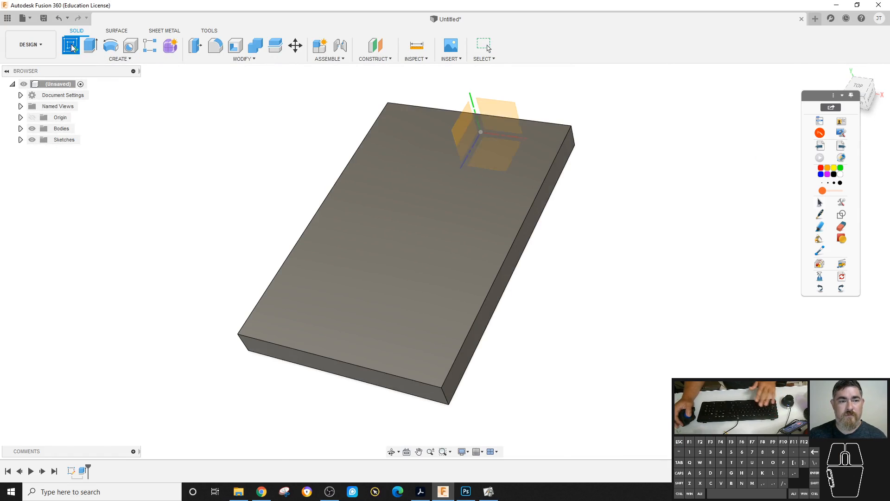
{"action": "left_click", "coordinate": [474, 122]}
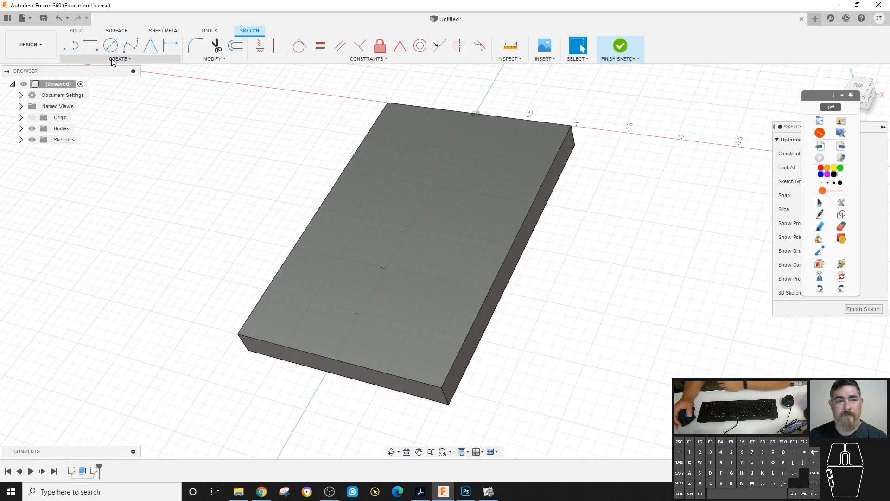
Sketch two notch rectangles against the plate's opposite long edges near the origin end, the first about 0.5 in square
{"action": "key", "text": "r"}
{"action": "left_click", "coordinate": [368, 130]}
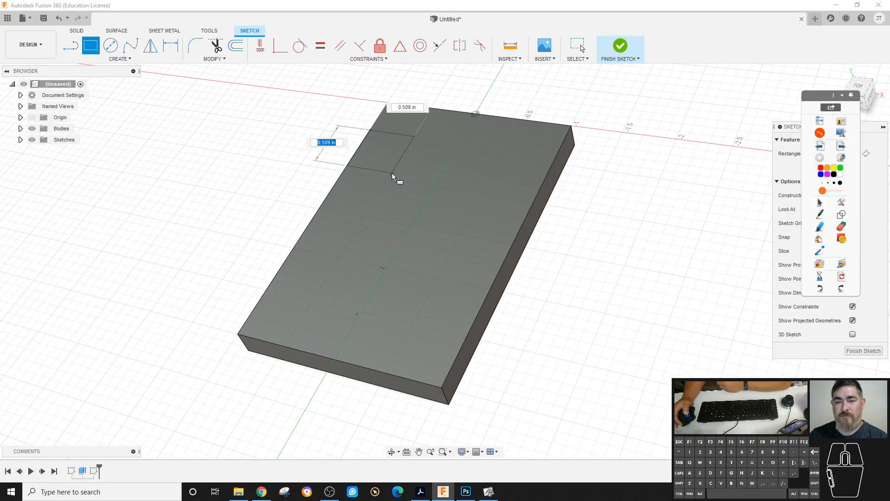
{"action": "left_click", "coordinate": [392, 173]}
{"action": "left_click", "coordinate": [556, 157]}
{"action": "left_click", "coordinate": [495, 204]}
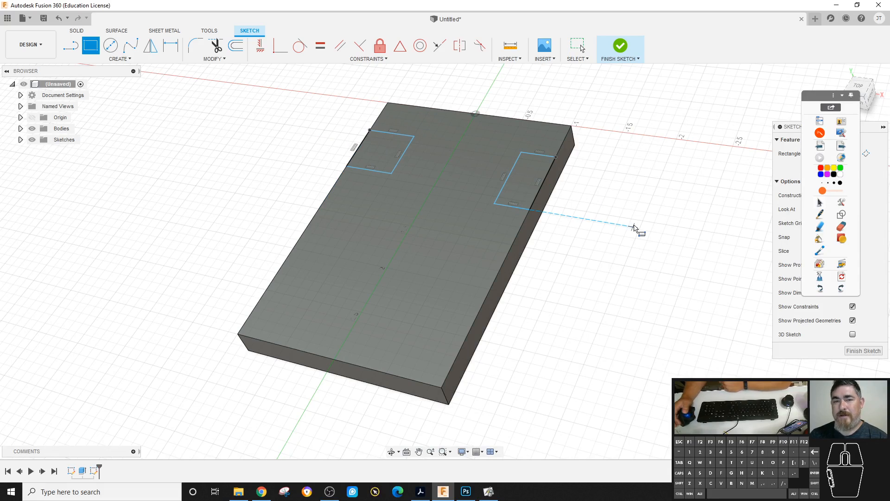
Apply Equal constraints between the two notch rectangles' back edges and between their inner side edges
{"action": "left_click", "coordinate": [325, 51]}
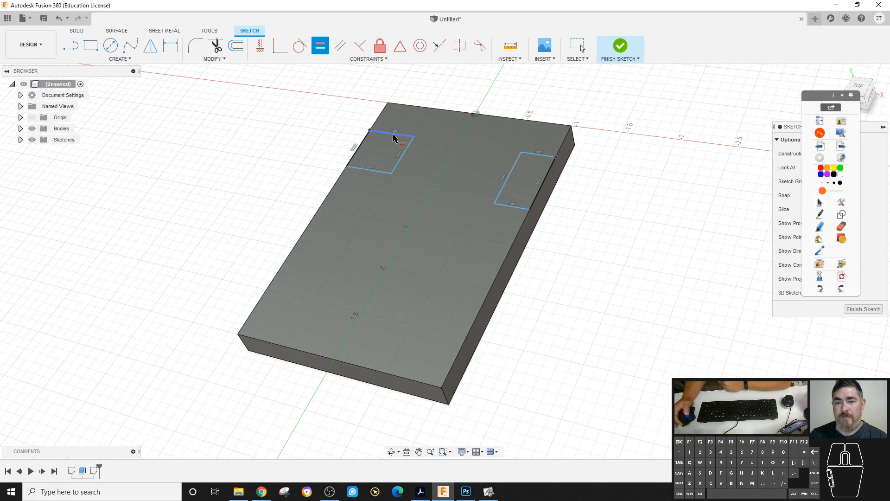
{"action": "left_click", "coordinate": [394, 133]}
{"action": "left_click", "coordinate": [534, 155]}
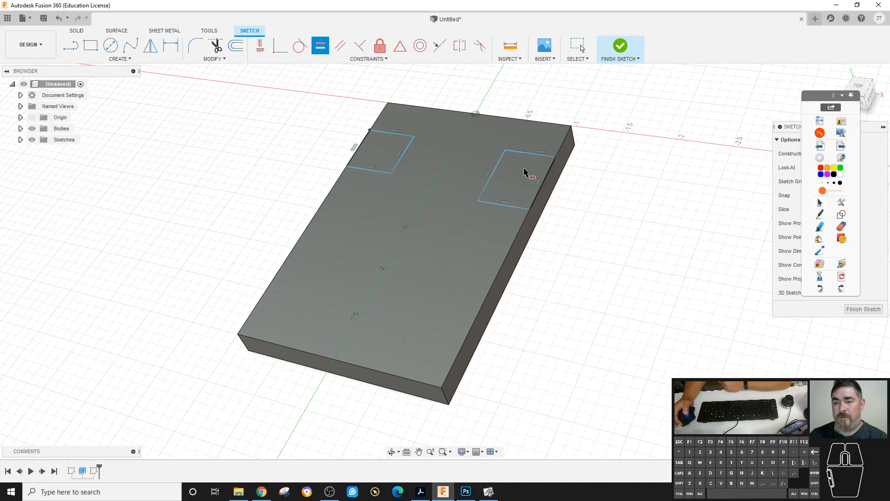
{"action": "left_click", "coordinate": [496, 166]}
{"action": "left_click", "coordinate": [405, 159]}
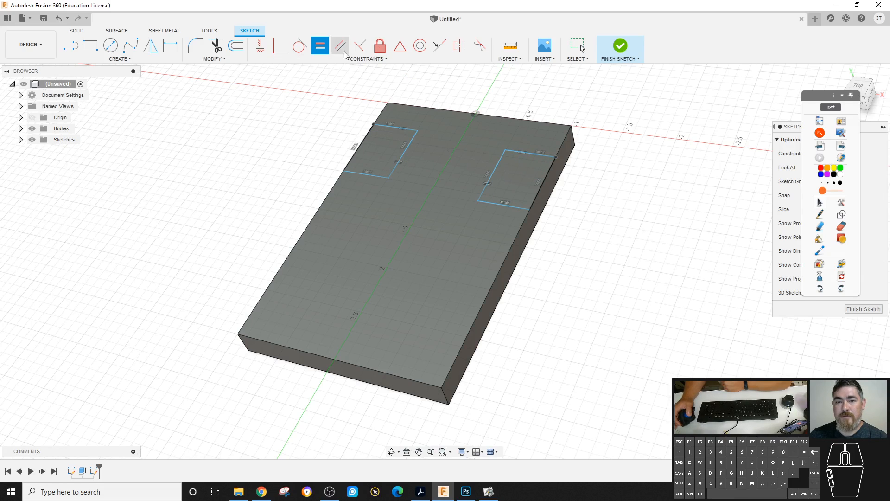
Apply a Collinear constraint between the two notch rectangles' edges nearest the plate's origin end
{"action": "left_click", "coordinate": [441, 46]}
{"action": "left_click", "coordinate": [396, 130]}
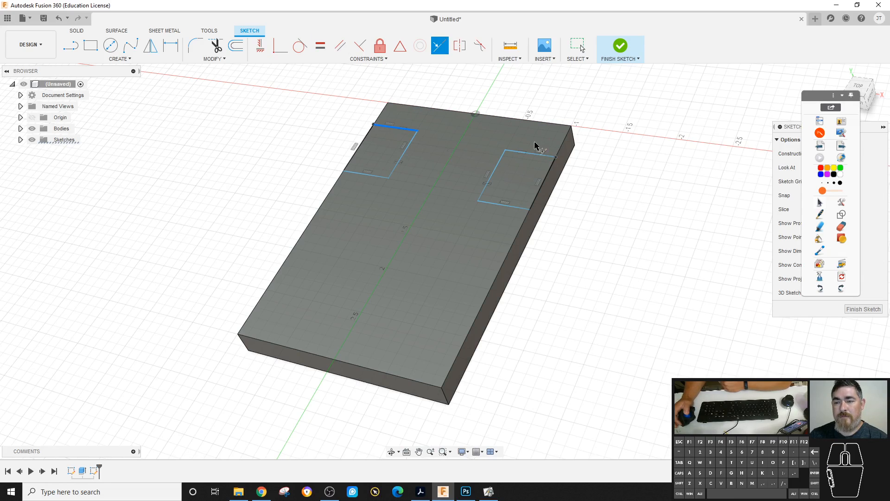
{"action": "left_click", "coordinate": [528, 153]}
{"action": "key", "text": "Escape"}
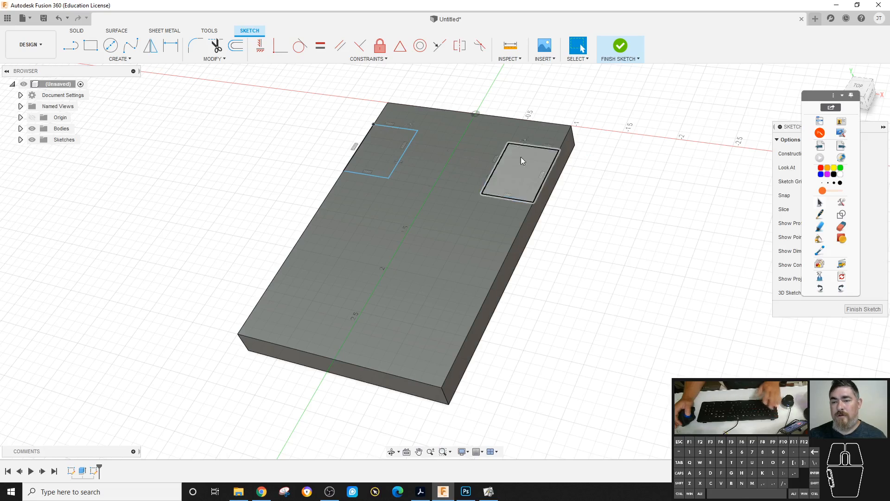
Drag the second notch rectangle's inner corners toward the plate's far end to test the constraints on both rectangles
{"action": "mouse_move", "coordinate": [480, 193]}
{"action": "left_mouse_down"}
{"action": "mouse_move", "coordinate": [469, 229]}
{"action": "mouse_move", "coordinate": [406, 265]}
{"action": "mouse_move", "coordinate": [447, 249]}
{"action": "mouse_move", "coordinate": [491, 281]}
{"action": "mouse_move", "coordinate": [425, 220]}
{"action": "mouse_move", "coordinate": [456, 245]}
{"action": "left_mouse_up"}
{"action": "mouse_move", "coordinate": [513, 139]}
{"action": "left_mouse_down"}
{"action": "mouse_move", "coordinate": [460, 204]}
{"action": "mouse_move", "coordinate": [486, 143]}
{"action": "mouse_move", "coordinate": [489, 190]}
{"action": "mouse_move", "coordinate": [481, 135]}
{"action": "mouse_move", "coordinate": [487, 179]}
{"action": "mouse_move", "coordinate": [508, 151]}
{"action": "mouse_move", "coordinate": [484, 177]}
{"action": "left_mouse_up"}
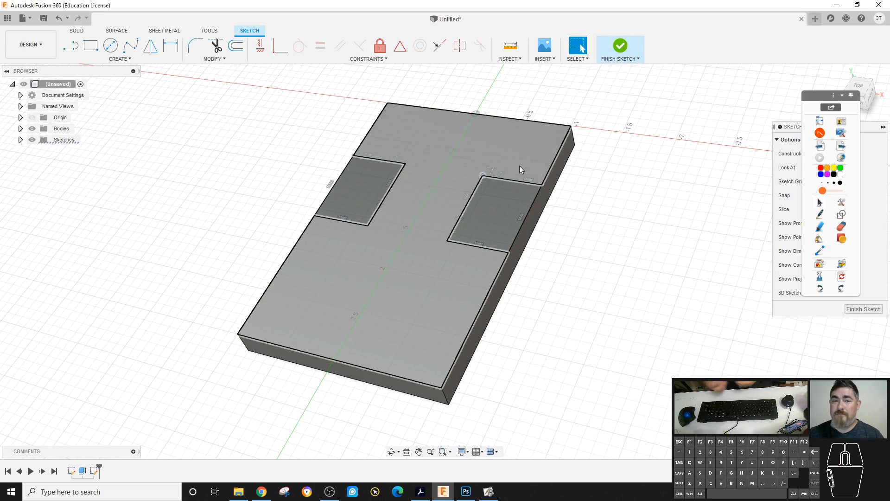
{"action": "left_click", "coordinate": [612, 258]}
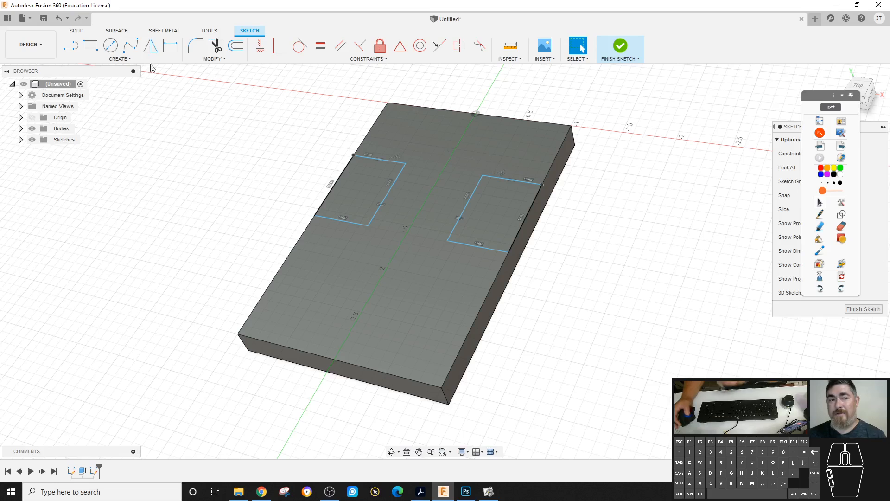
Sketch a trial open notch outline from three lines on the long edge beyond the second notch and skew its inner corner
{"action": "left_click", "coordinate": [79, 59]}
{"action": "left_click", "coordinate": [71, 49]}
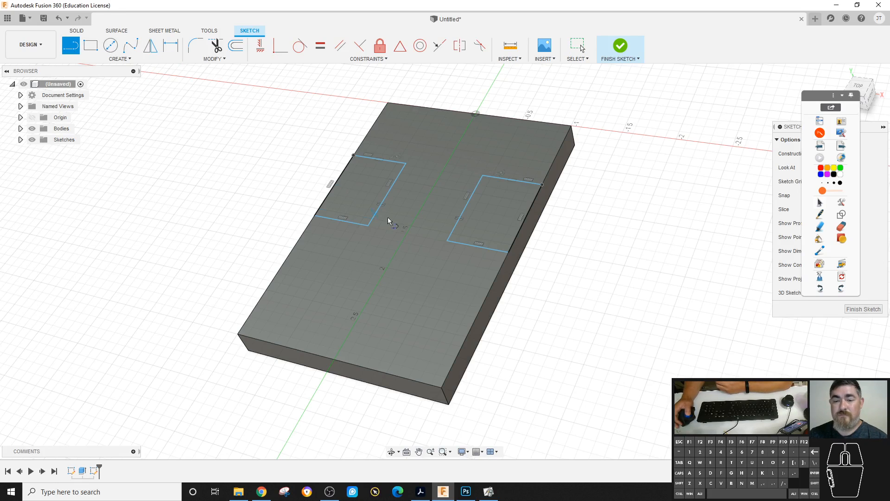
{"action": "left_click", "coordinate": [493, 280]}
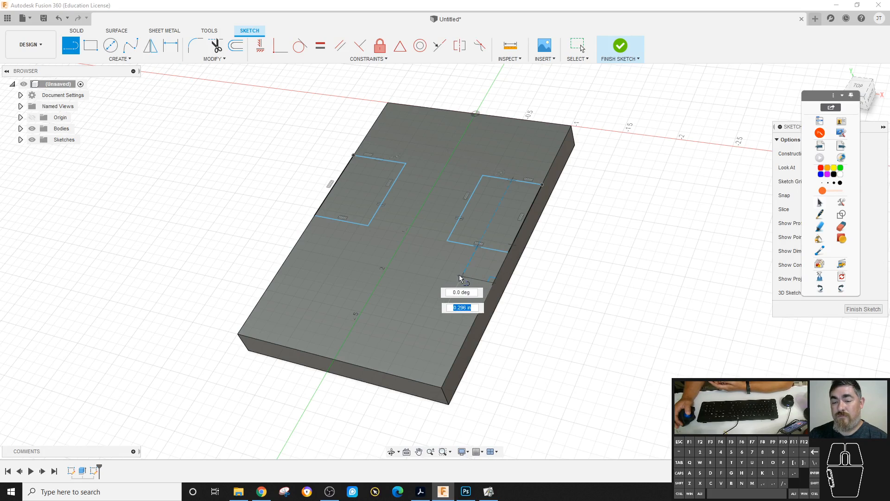
{"action": "left_click", "coordinate": [452, 274]}
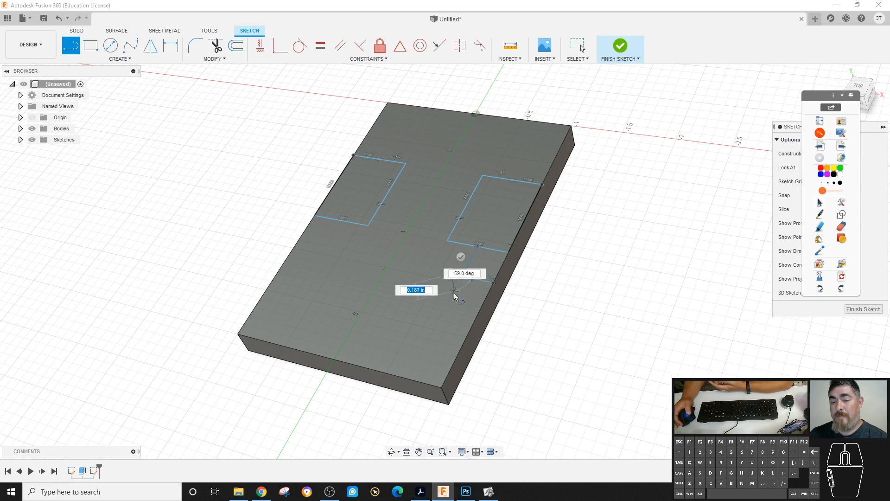
{"action": "left_click", "coordinate": [416, 324]}
{"action": "left_click", "coordinate": [461, 345]}
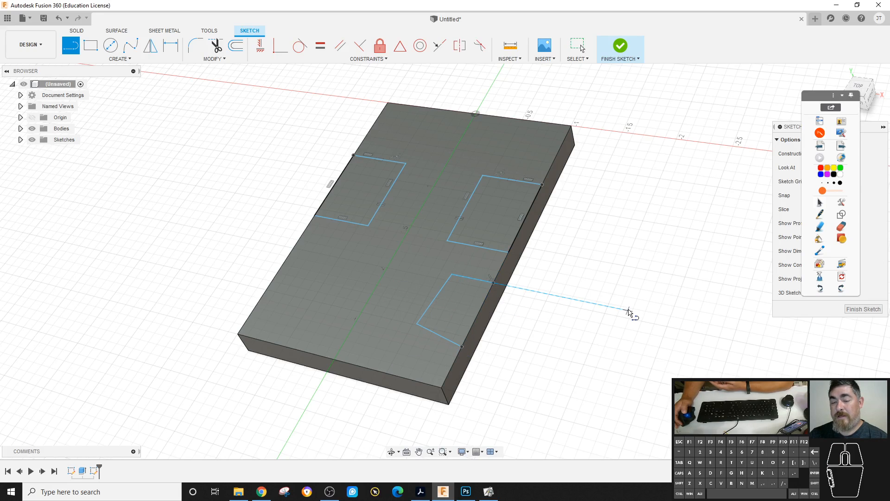
{"action": "key", "text": "Escape"}
{"action": "mouse_move", "coordinate": [420, 325]}
{"action": "left_mouse_down"}
{"action": "mouse_move", "coordinate": [394, 324]}
{"action": "mouse_move", "coordinate": [394, 250]}
{"action": "mouse_move", "coordinate": [363, 255]}
{"action": "mouse_move", "coordinate": [447, 358]}
{"action": "mouse_move", "coordinate": [392, 287]}
{"action": "mouse_move", "coordinate": [405, 341]}
{"action": "mouse_move", "coordinate": [429, 279]}
{"action": "mouse_move", "coordinate": [408, 329]}
{"action": "mouse_move", "coordinate": [411, 316]}
{"action": "left_mouse_up"}
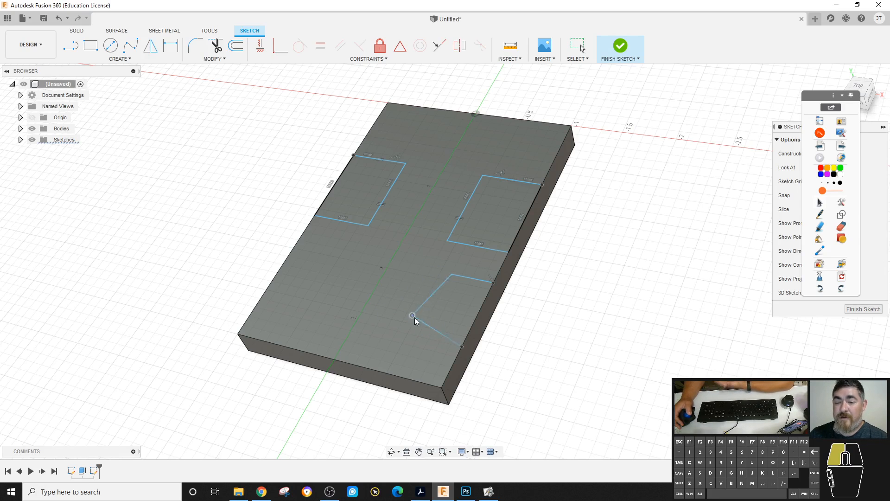
{"action": "left_click_drag", "start_coordinate": [430, 302], "coordinate": [406, 302]}
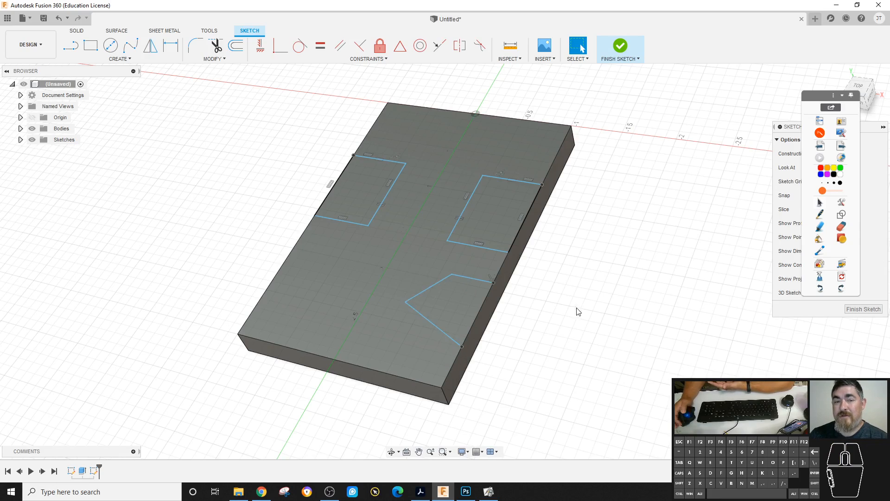
Square the trial three-line outline with Horizontal/Vertical constraints and delete the outline
{"action": "left_click", "coordinate": [261, 45]}
{"action": "left_click", "coordinate": [441, 283]}
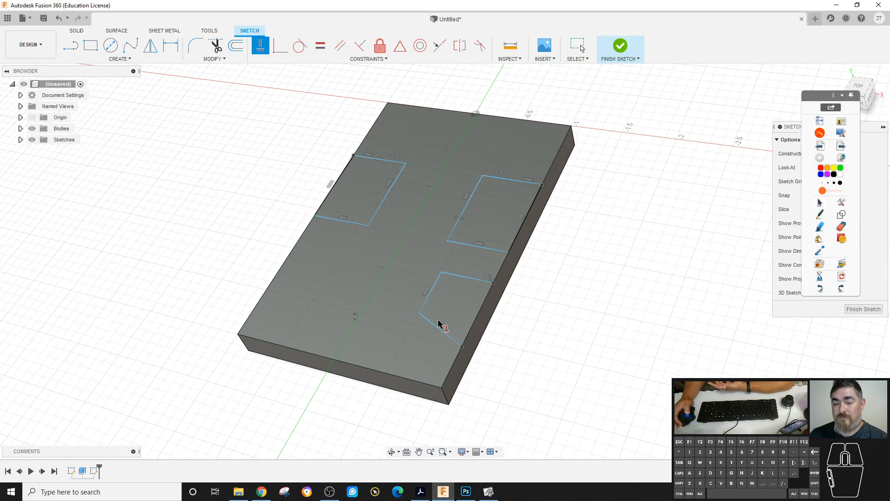
{"action": "left_click", "coordinate": [441, 326]}
{"action": "key", "text": "Escape"}
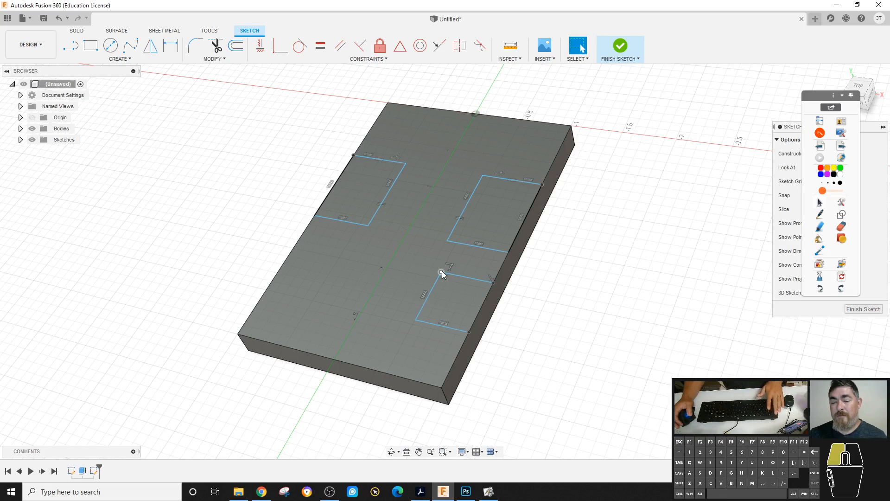
{"action": "left_click_drag", "start_coordinate": [441, 272], "coordinate": [503, 353]}
{"action": "key", "text": "Delete"}
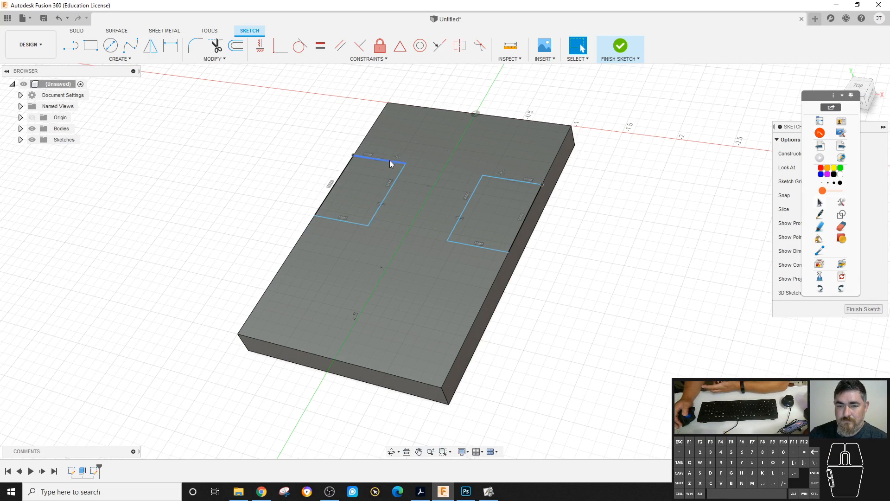
Shrink the linked notch rectangles by an inner corner and check the notch dimensions on the reference drawing
{"action": "mouse_move", "coordinate": [449, 240]}
{"action": "left_mouse_down"}
{"action": "mouse_move", "coordinate": [447, 179]}
{"action": "mouse_move", "coordinate": [490, 222]}
{"action": "mouse_move", "coordinate": [499, 177]}
{"action": "mouse_move", "coordinate": [485, 224]}
{"action": "left_mouse_up"}
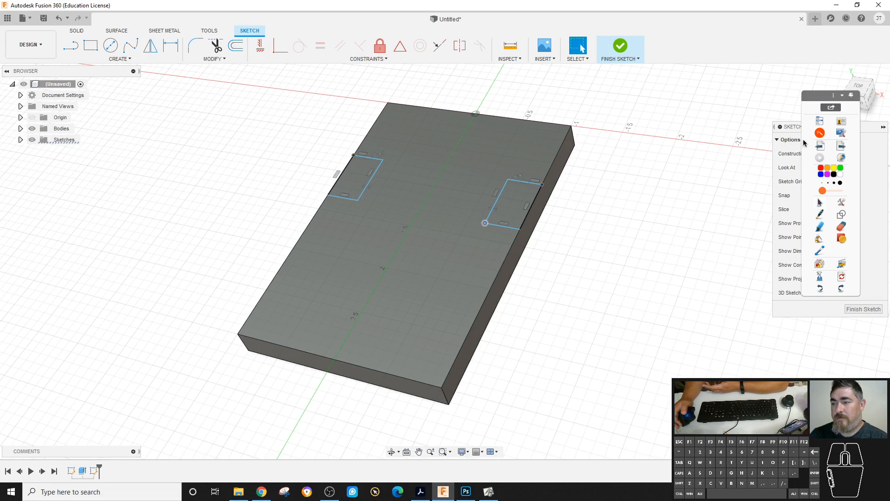
{"action": "left_click", "coordinate": [651, 149]}
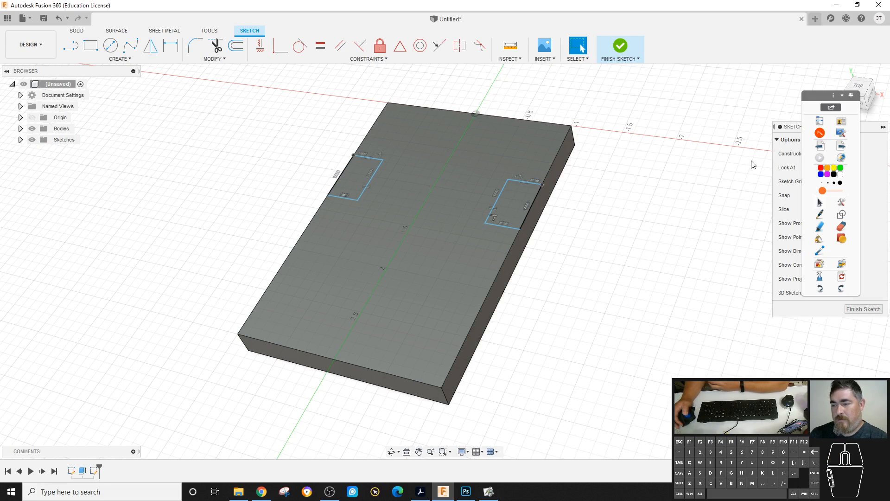
{"action": "left_click", "coordinate": [819, 134]}
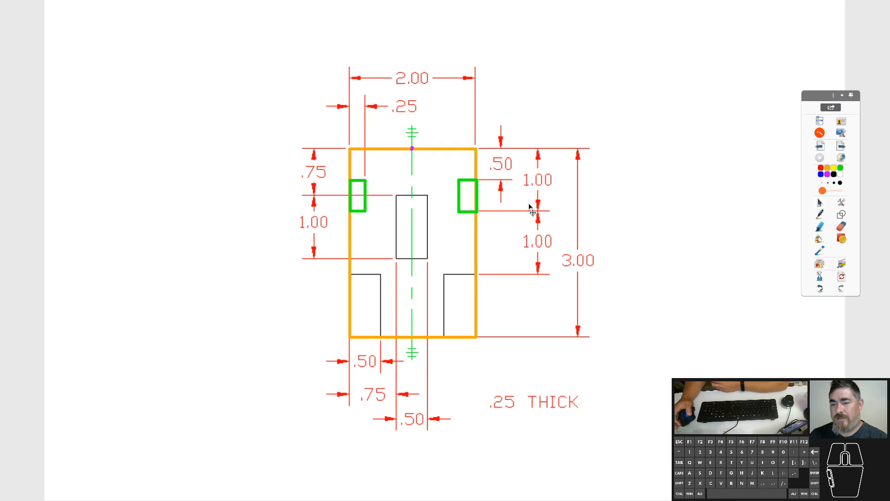
{"action": "left_click", "coordinate": [819, 134]}
Dimension the second notch's near and far edges at 0.5 in and 1 in from the plate's origin end
{"action": "key", "text": "d"}
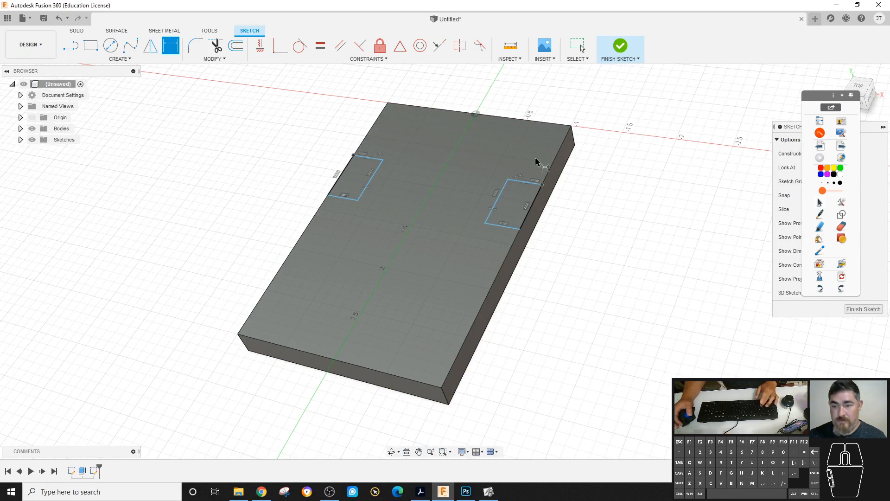
{"action": "left_click", "coordinate": [520, 183]}
{"action": "left_click", "coordinate": [533, 120]}
{"action": "left_click", "coordinate": [632, 145]}
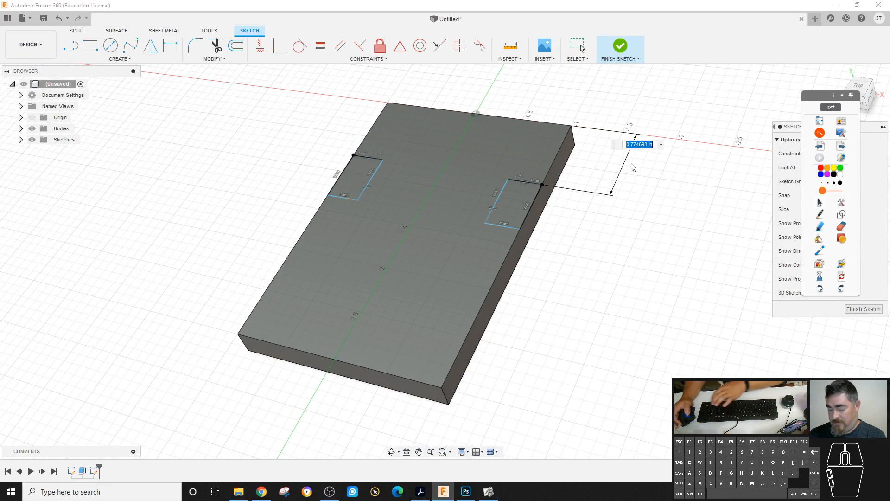
{"action": "type", "text": ".5"}
{"action": "key", "text": "Return"}
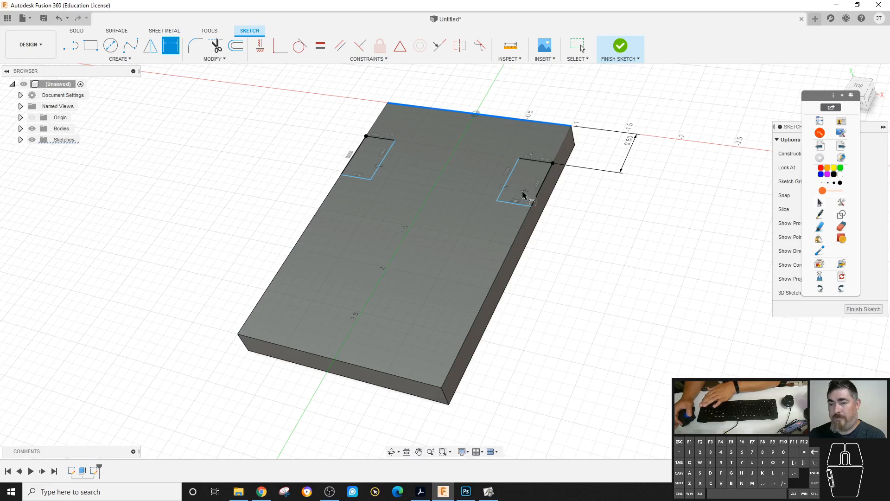
{"action": "left_click", "coordinate": [521, 204]}
{"action": "left_click", "coordinate": [607, 214]}
{"action": "type", "text": "1"}
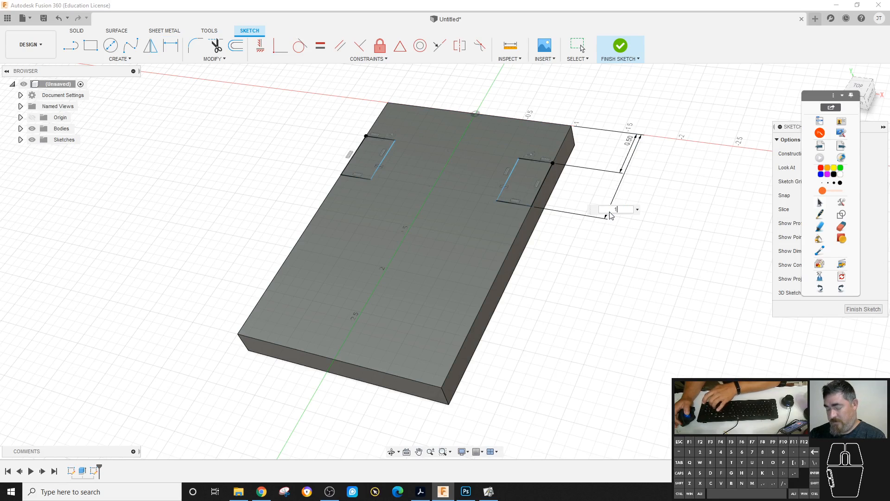
{"action": "key", "text": "Return"}
Dimension the second notch's depth in from the plate's long edge as 0.25 in
{"action": "left_click", "coordinate": [534, 161]}
{"action": "left_click", "coordinate": [557, 106]}
{"action": "type", "text": "2"}
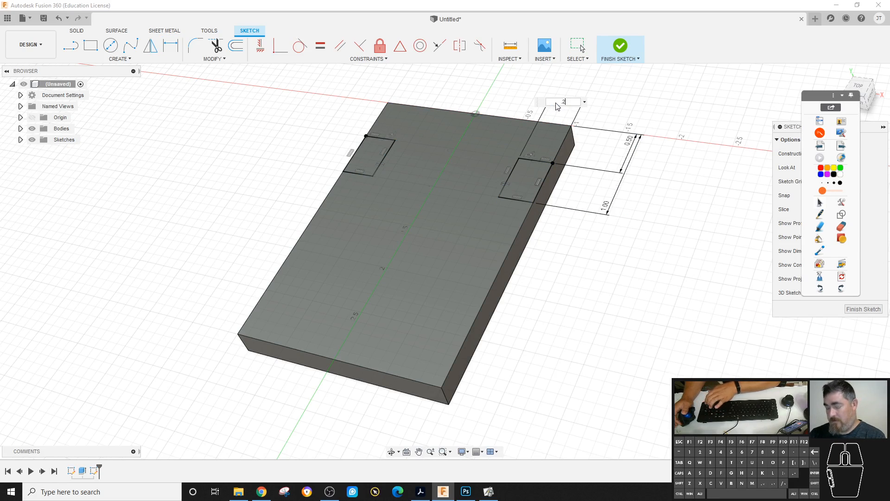
{"action": "type", "text": "5"}
{"action": "key", "text": "Return"}
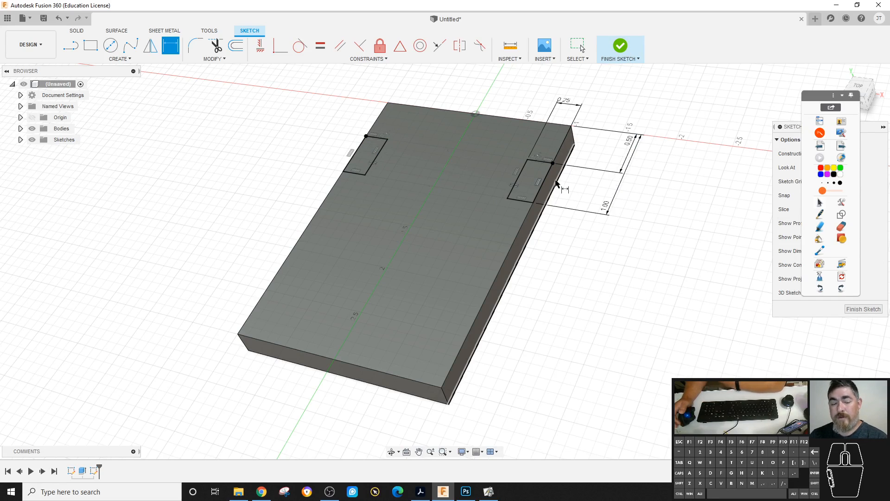
Finish the sketch and extrude both notch profiles as a cut through the plate, with extent All and the direction flipped
{"action": "left_click", "coordinate": [620, 46]}
{"action": "left_click", "coordinate": [91, 45]}
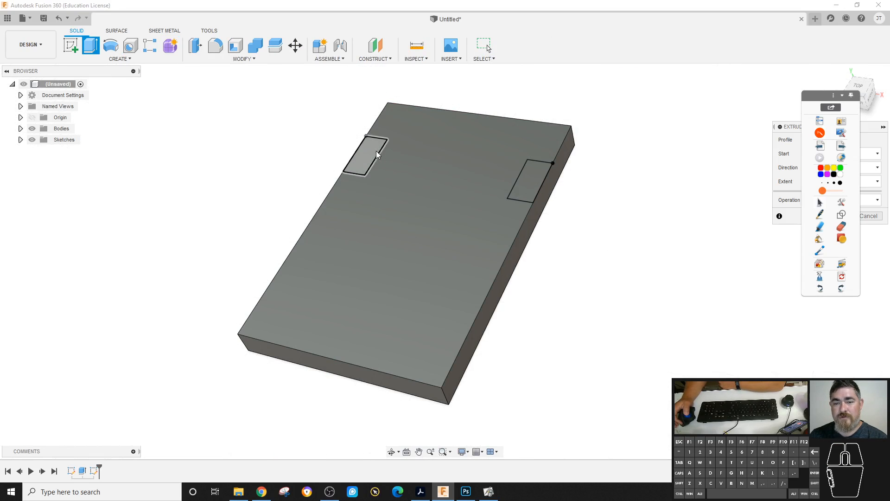
{"action": "left_click", "coordinate": [365, 156]}
{"action": "left_click", "coordinate": [531, 184]}
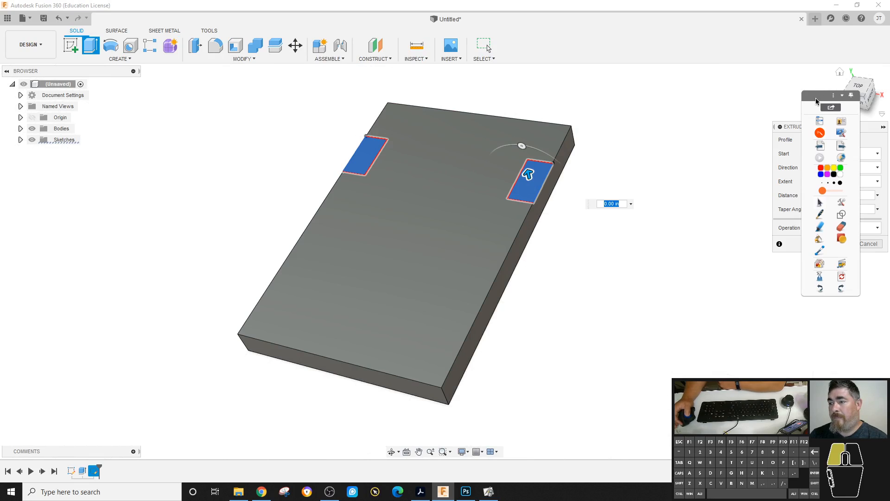
{"action": "mouse_move", "coordinate": [816, 101]}
{"action": "left_mouse_down"}
{"action": "mouse_move", "coordinate": [811, 282]}
{"action": "mouse_move", "coordinate": [718, 272]}
{"action": "left_mouse_up"}
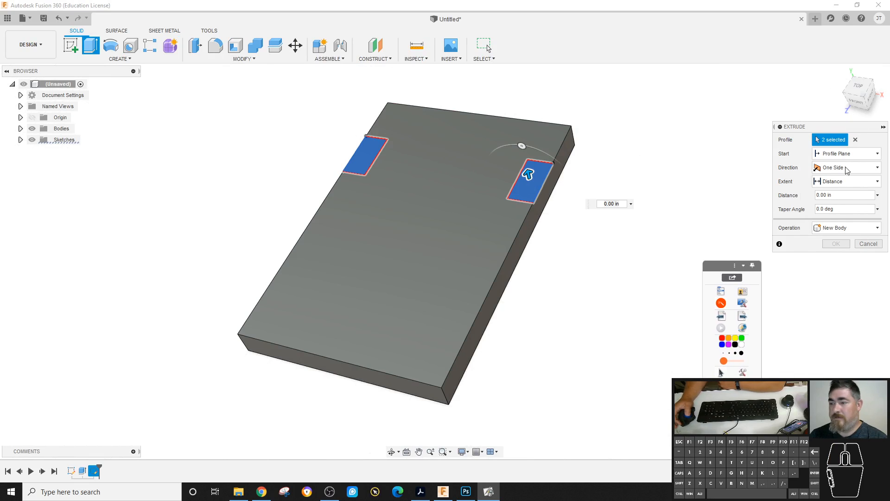
{"action": "left_click_drag", "start_coordinate": [812, 130], "coordinate": [773, 102]}
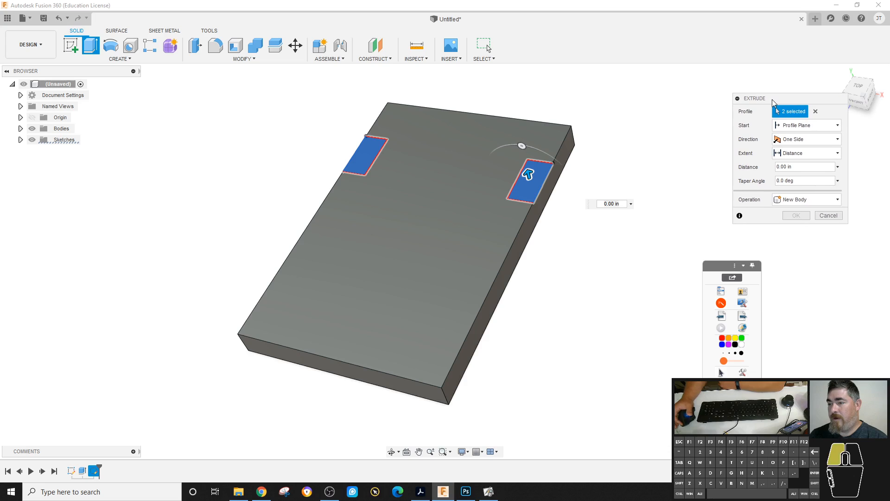
{"action": "left_click", "coordinate": [804, 144]}
{"action": "left_click", "coordinate": [800, 140]}
{"action": "left_click", "coordinate": [802, 156]}
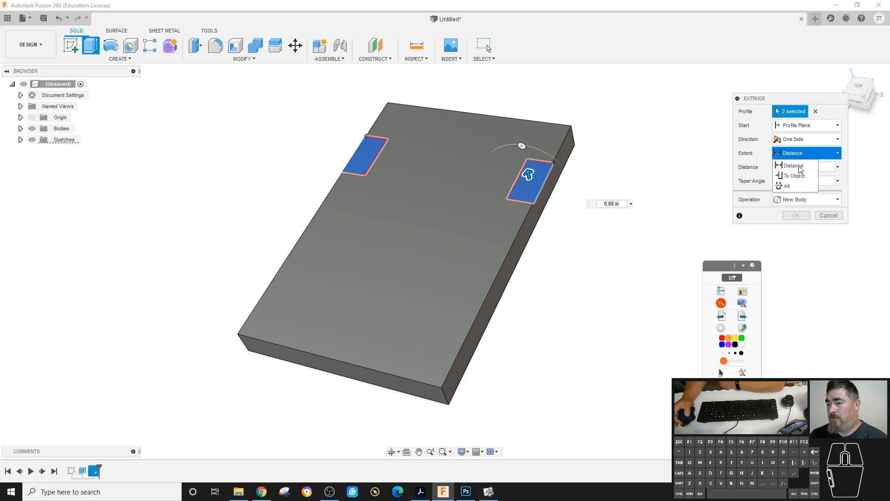
{"action": "left_click", "coordinate": [799, 187]}
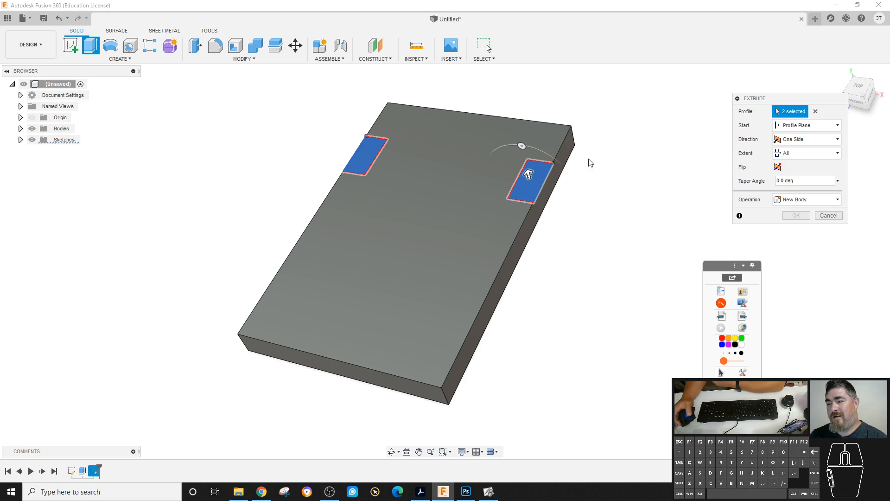
{"action": "left_click", "coordinate": [777, 168]}
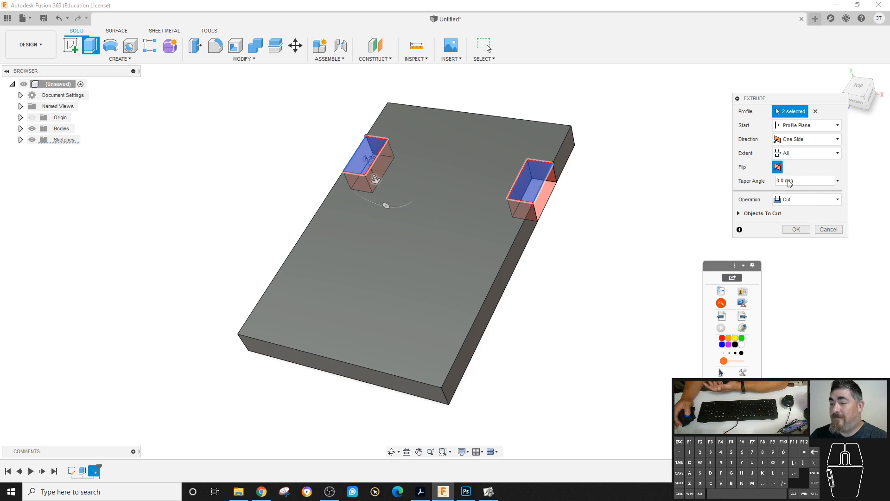
{"action": "left_click", "coordinate": [795, 230]}
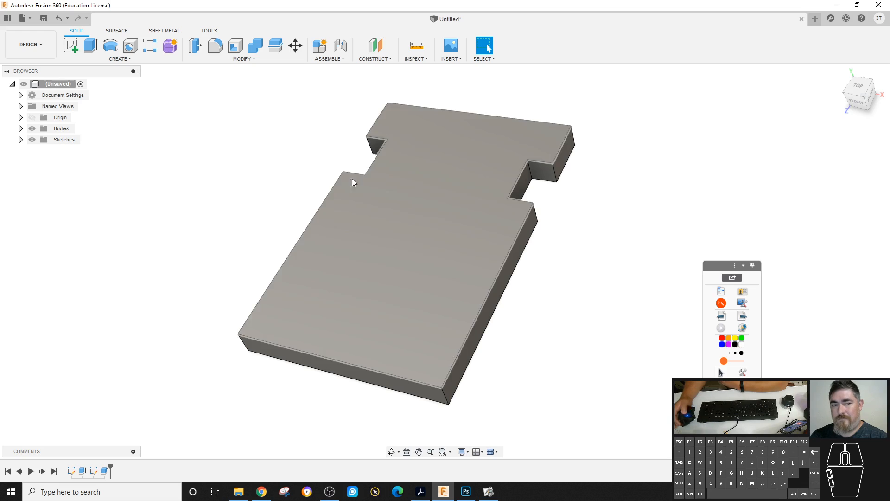
Start a new sketch on the notched plate's top face and switch to the reference drawing
{"action": "left_click", "coordinate": [71, 44]}
{"action": "left_click", "coordinate": [405, 210]}
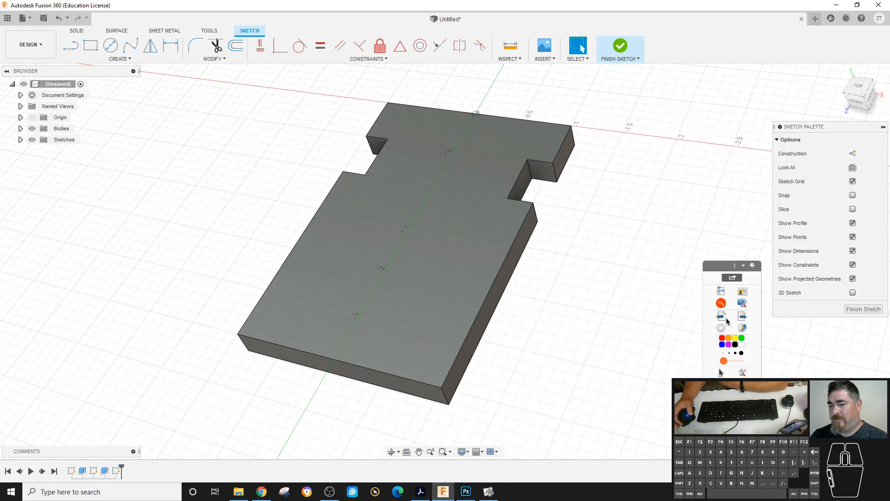
{"action": "left_click", "coordinate": [721, 302]}
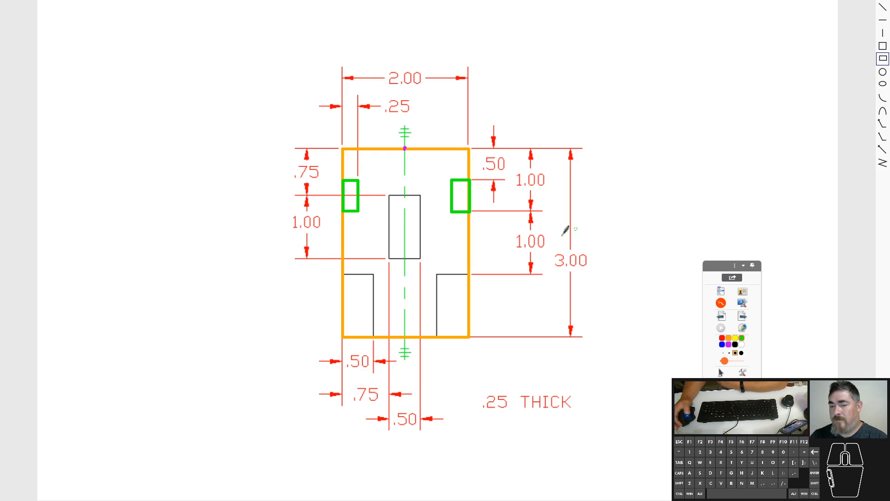
Outline the two bottom corner cutouts in blue on the reference drawing, undoing the green outline, and return to the Fusion 360 sketch
{"action": "mouse_move", "coordinate": [436, 274]}
{"action": "left_mouse_down"}
{"action": "mouse_move", "coordinate": [461, 298]}
{"action": "mouse_move", "coordinate": [466, 322]}
{"action": "left_mouse_up"}
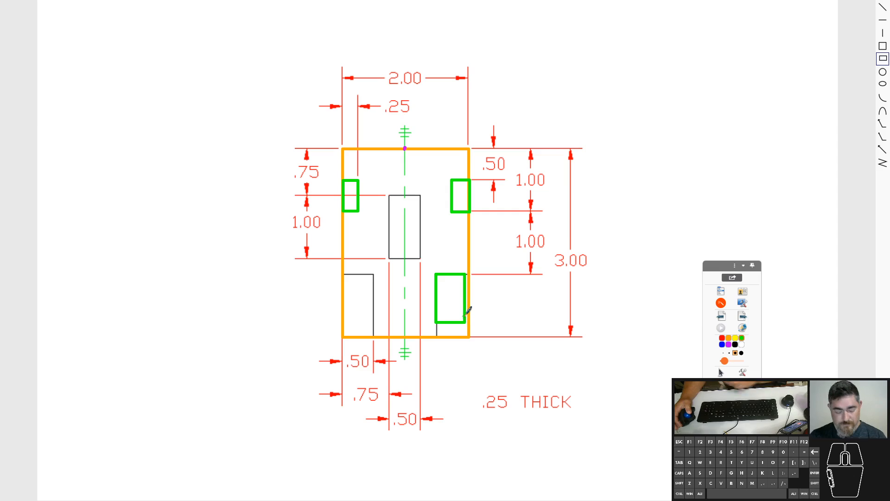
{"action": "key", "text": "ctrl+z"}
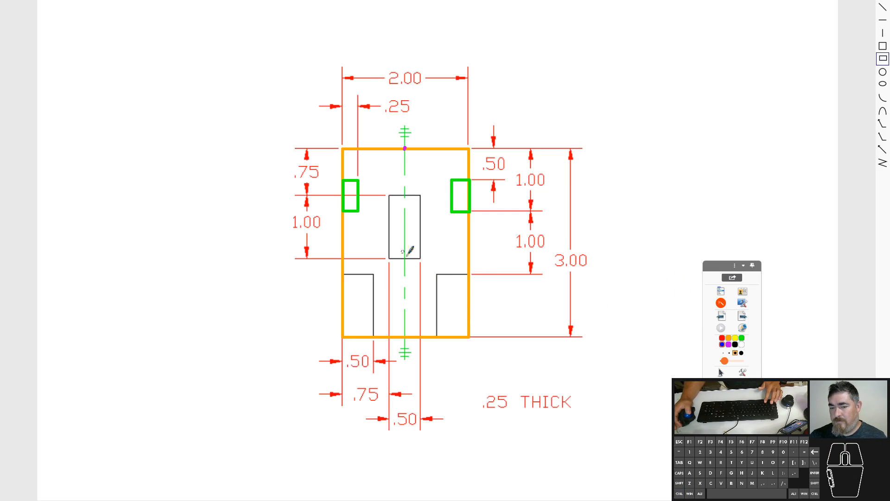
{"action": "left_click_drag", "start_coordinate": [436, 274], "coordinate": [469, 337]}
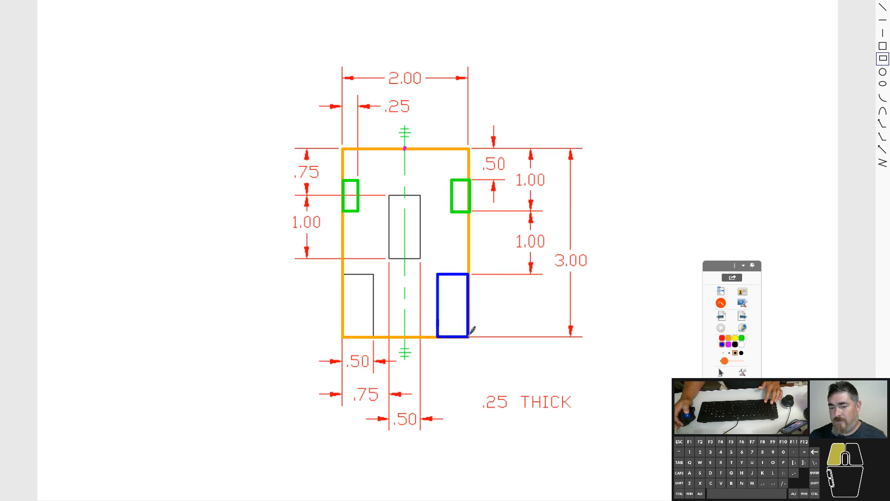
{"action": "left_click_drag", "start_coordinate": [376, 274], "coordinate": [343, 337]}
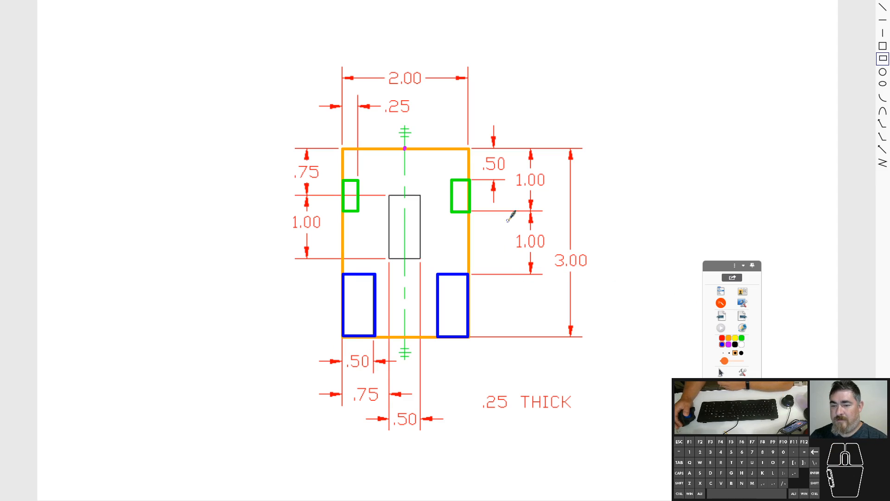
{"action": "left_click", "coordinate": [720, 304]}
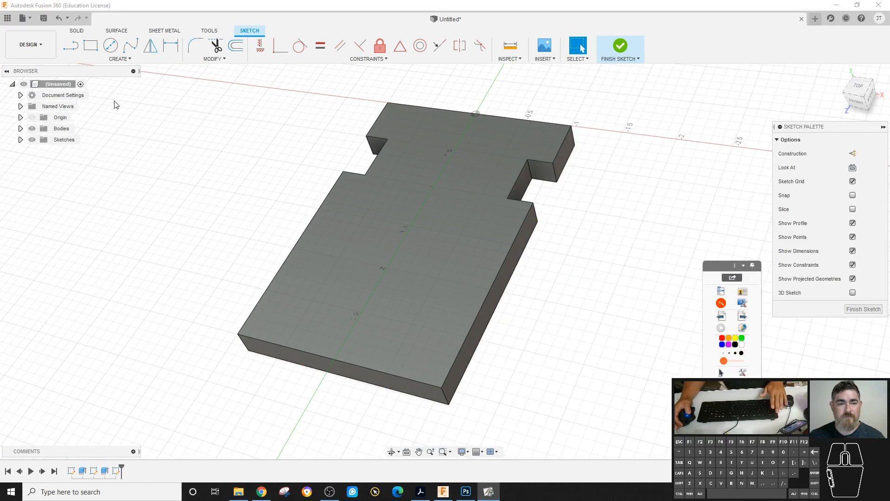
Sketch a two-point rectangle inward from each of the two corners at the plate's un-notched end
{"action": "left_click", "coordinate": [91, 45]}
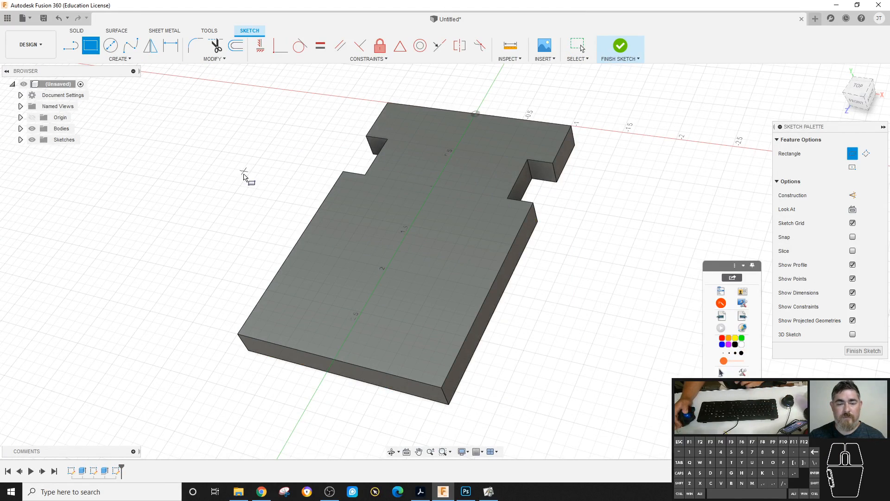
{"action": "left_click", "coordinate": [239, 335]}
{"action": "left_click", "coordinate": [344, 279]}
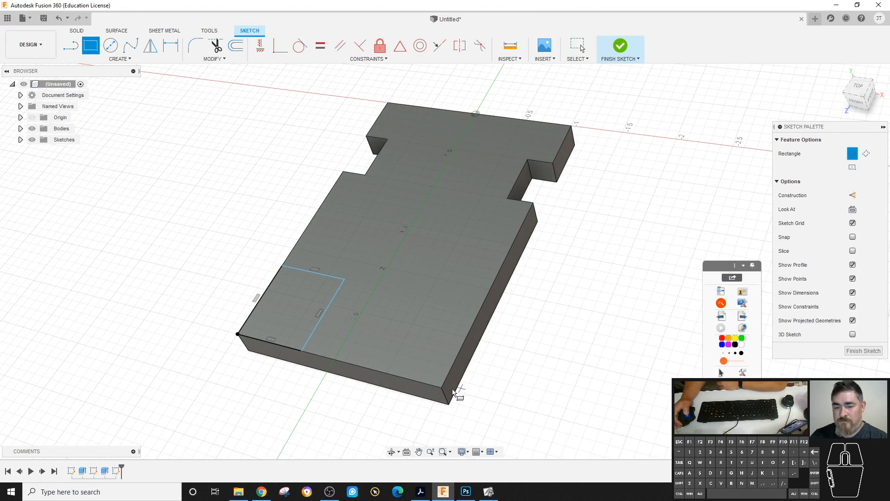
{"action": "left_click", "coordinate": [440, 385]}
{"action": "left_click", "coordinate": [431, 277]}
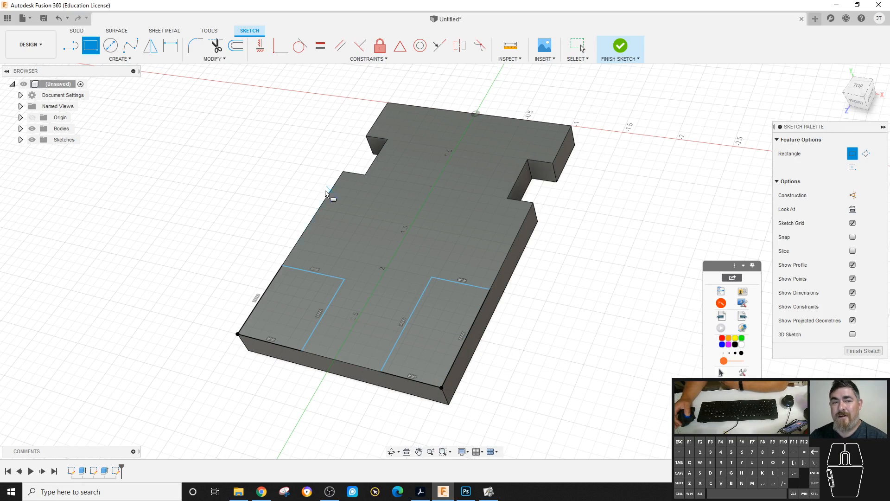
Apply Equal constraints to match the two corner rectangles' widths and lengths, and resize one by its inner corner
{"action": "left_click", "coordinate": [321, 46]}
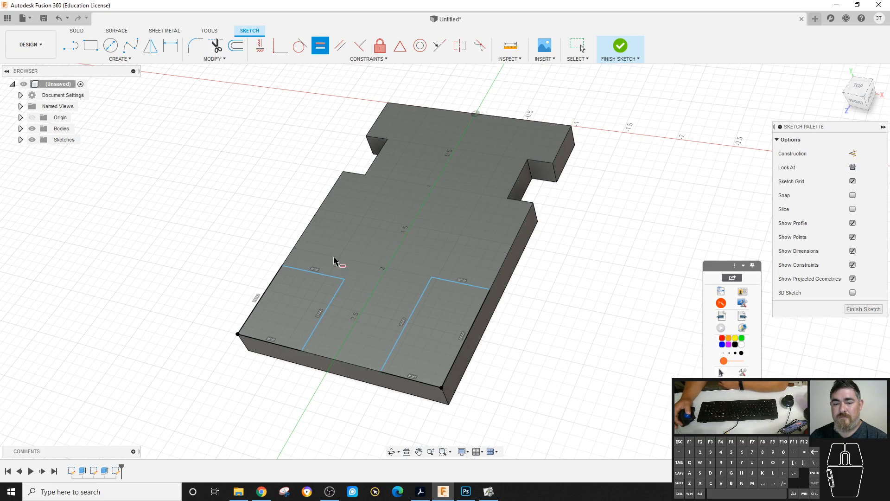
{"action": "left_click", "coordinate": [445, 284]}
{"action": "left_click", "coordinate": [408, 295]}
{"action": "left_click", "coordinate": [337, 295]}
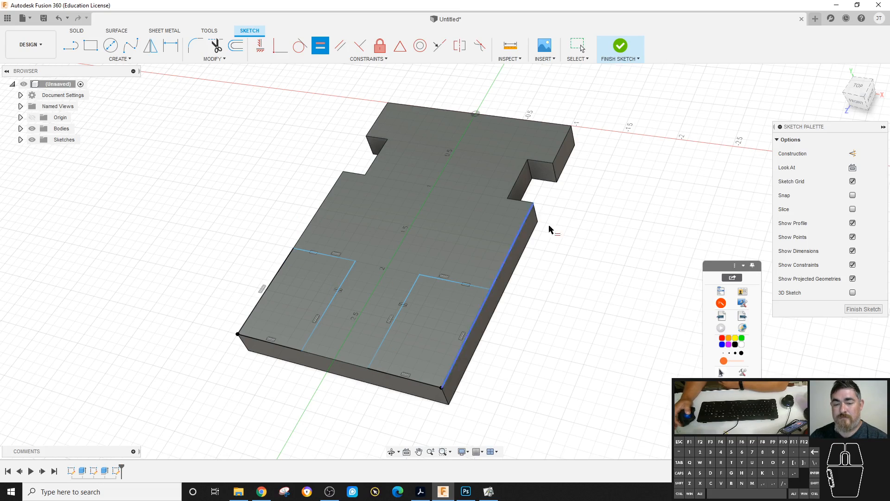
{"action": "key", "text": "Escape"}
{"action": "mouse_move", "coordinate": [420, 276]}
{"action": "left_mouse_down"}
{"action": "mouse_move", "coordinate": [445, 285]}
{"action": "mouse_move", "coordinate": [395, 278]}
{"action": "mouse_move", "coordinate": [457, 298]}
{"action": "mouse_move", "coordinate": [431, 276]}
{"action": "left_mouse_up"}
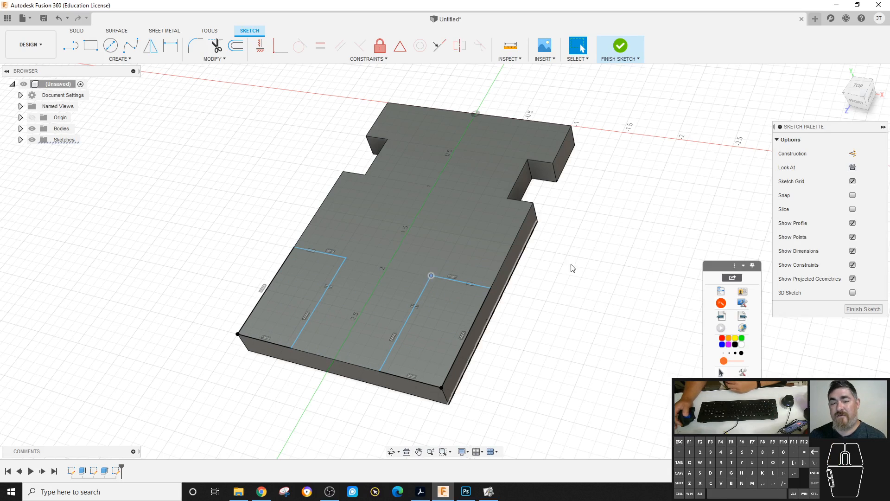
Dimension the distance from the notch's near edge to the corner rectangle's inner short edge as 1 in
{"action": "key", "text": "d"}
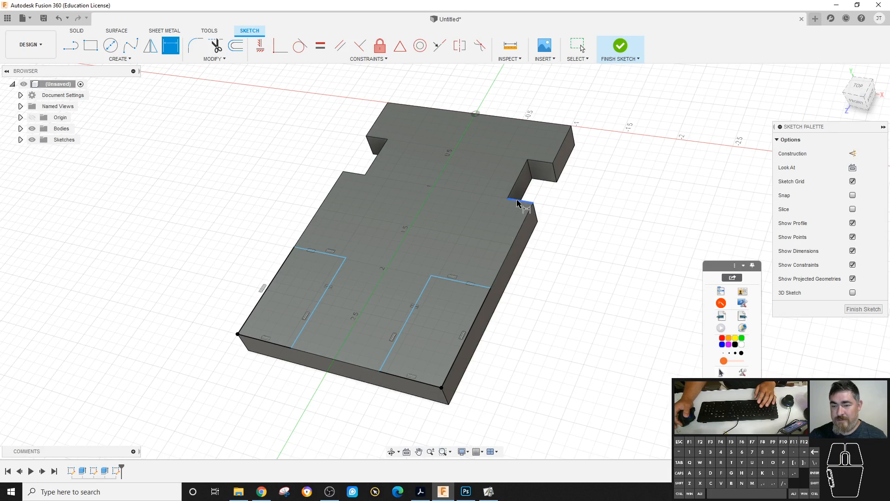
{"action": "left_click", "coordinate": [521, 200]}
{"action": "left_click", "coordinate": [482, 286]}
{"action": "left_click", "coordinate": [583, 272]}
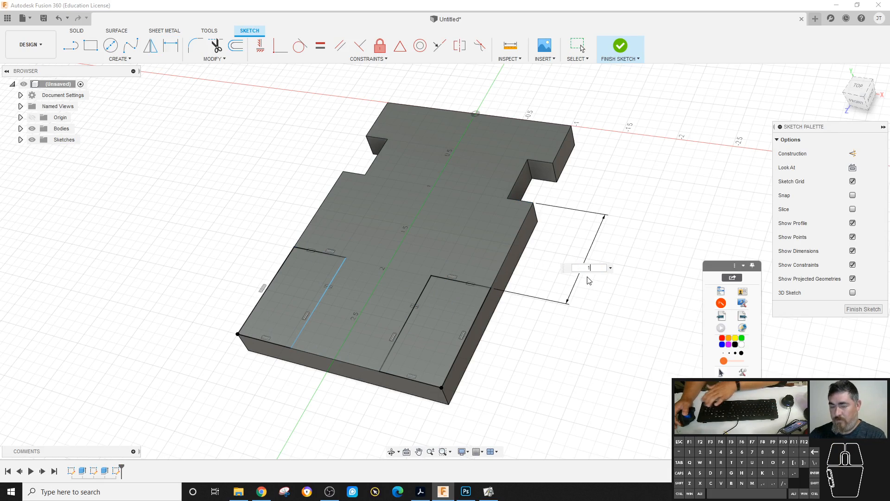
{"action": "key", "text": "Return"}
Dimension the corner rectangle's width as 0.5 in
{"action": "left_click", "coordinate": [459, 282]}
{"action": "left_click", "coordinate": [404, 413]}
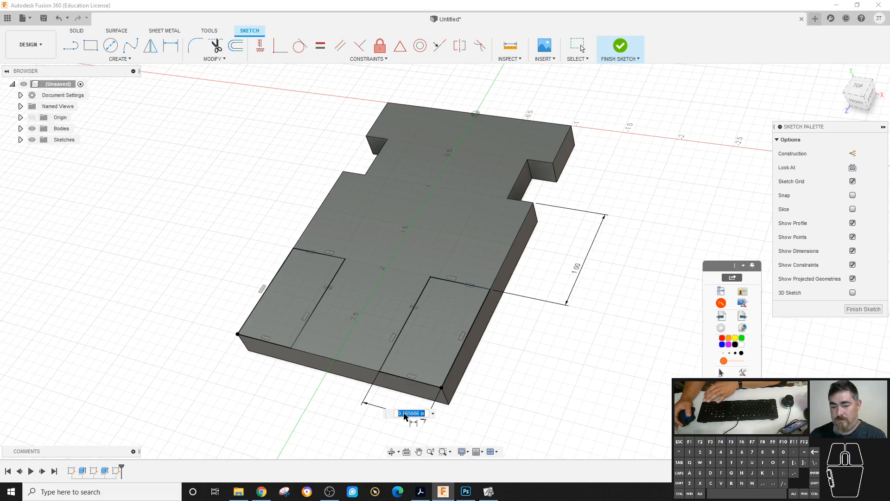
{"action": "type", "text": "0.5"}
{"action": "key", "text": "Return"}
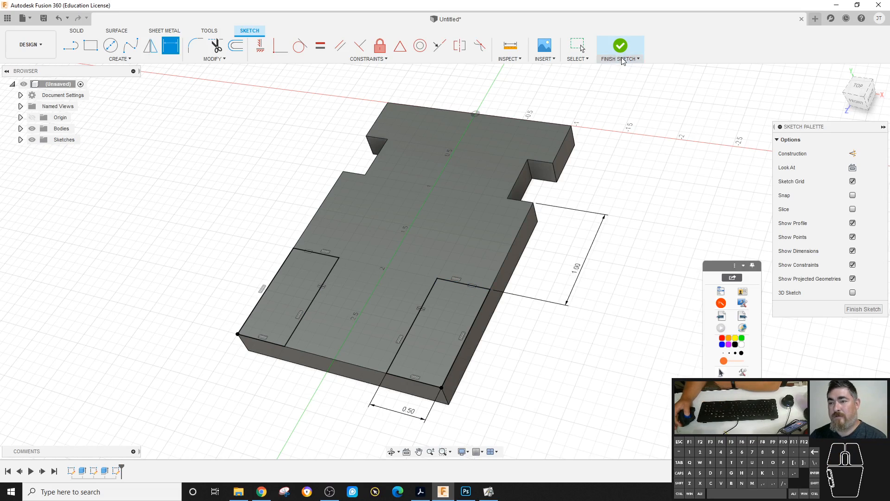
Finish the sketch and extrude both corner rectangles as a cut through the plate, with extent All and the direction flipped
{"action": "left_click", "coordinate": [620, 47]}
{"action": "left_click", "coordinate": [91, 45]}
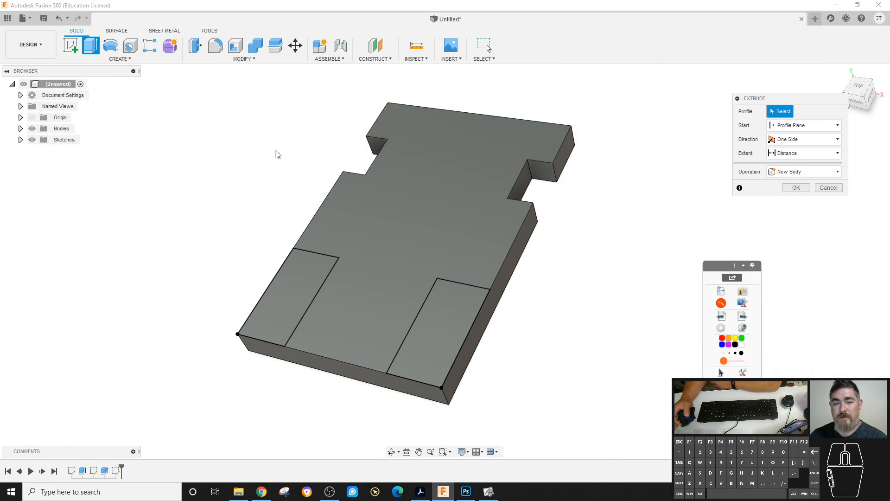
{"action": "left_click", "coordinate": [297, 283]}
{"action": "left_click", "coordinate": [439, 330]}
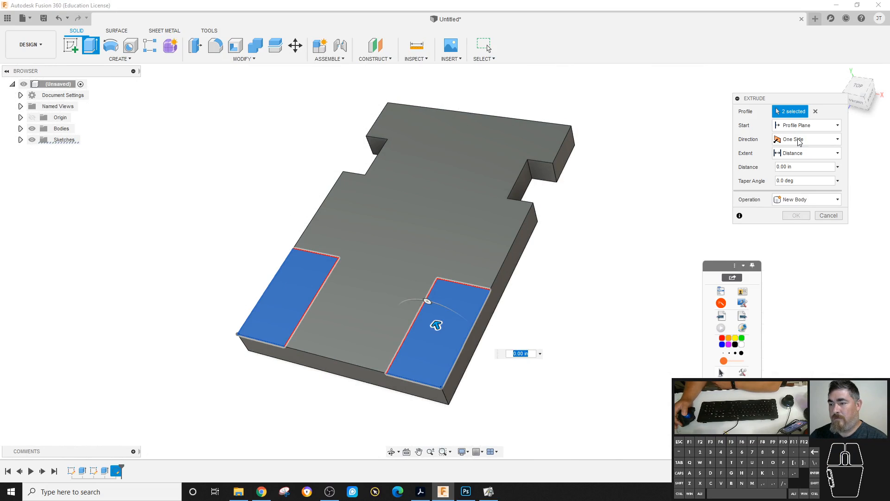
{"action": "left_click", "coordinate": [802, 153]}
{"action": "left_click", "coordinate": [801, 182]}
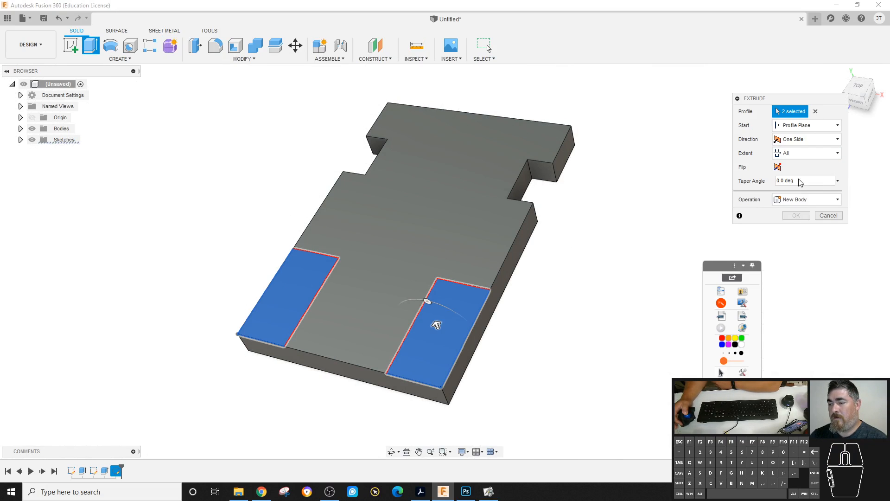
{"action": "left_click", "coordinate": [778, 166]}
{"action": "left_click", "coordinate": [807, 230]}
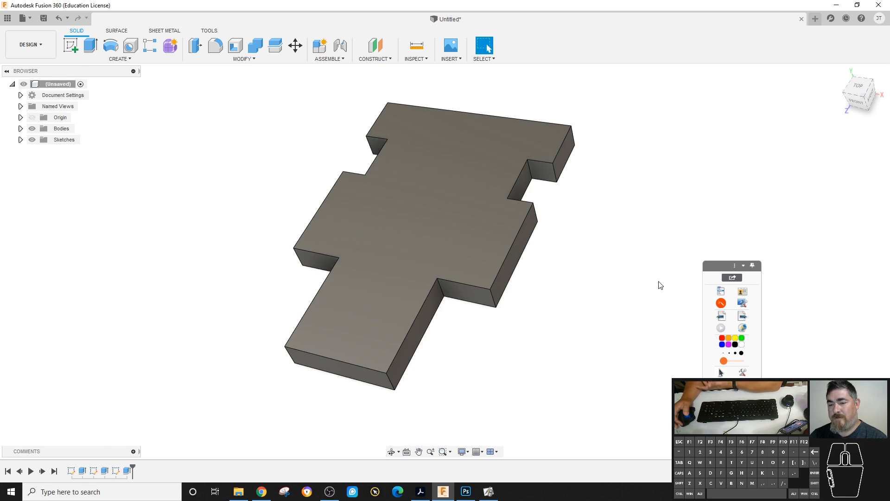
Check the central rectangular opening on the reference drawing and start a new sketch on the plate's top face
{"action": "left_click", "coordinate": [721, 316]}
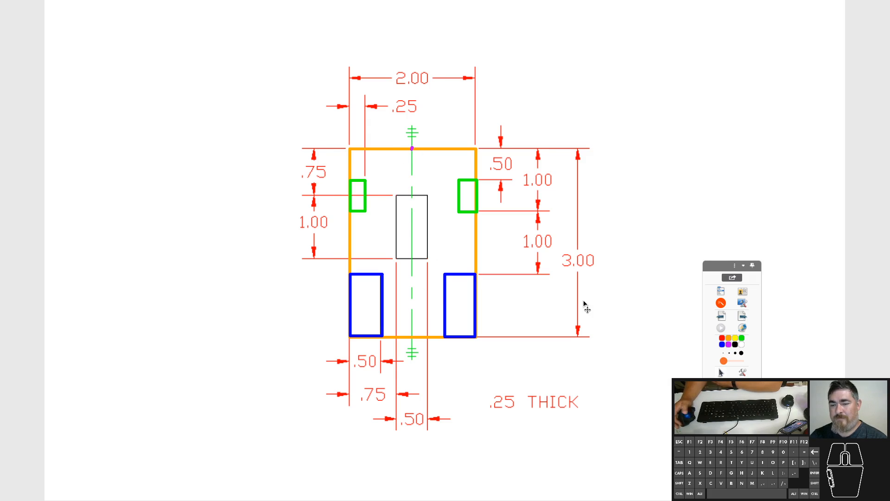
{"action": "left_click", "coordinate": [720, 303]}
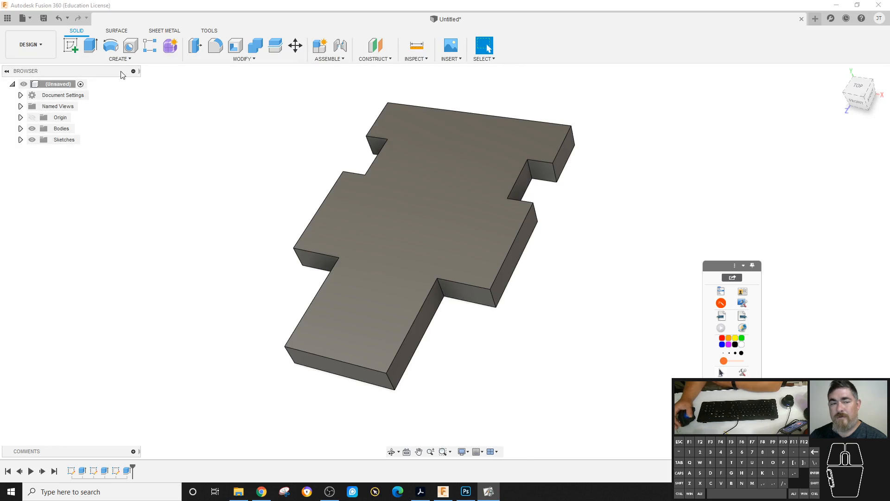
{"action": "left_click", "coordinate": [71, 45]}
{"action": "left_click", "coordinate": [417, 190]}
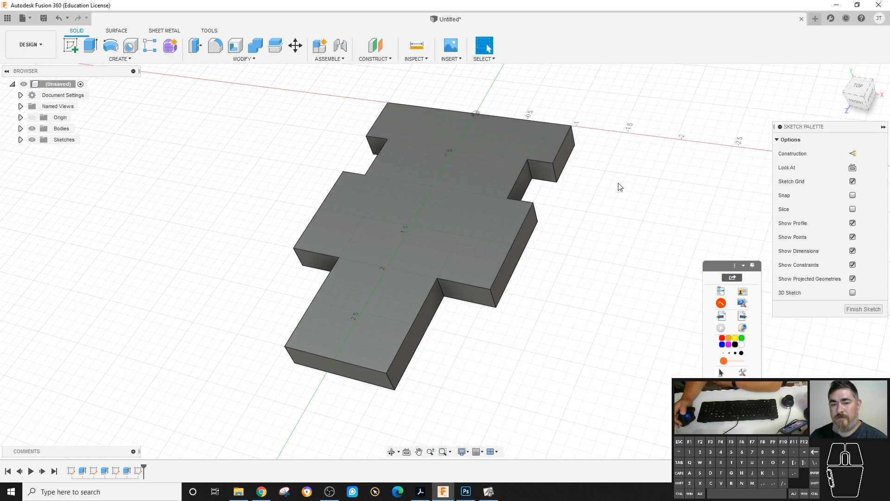
Draw a center rectangle near the plate's centerline, between the two side notches
{"action": "left_click", "coordinate": [96, 61]}
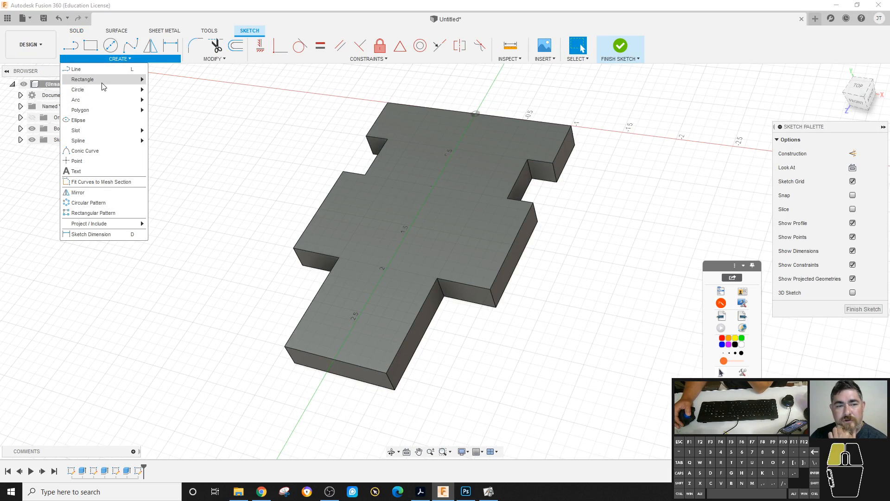
{"action": "mouse_move", "coordinate": [102, 81]}
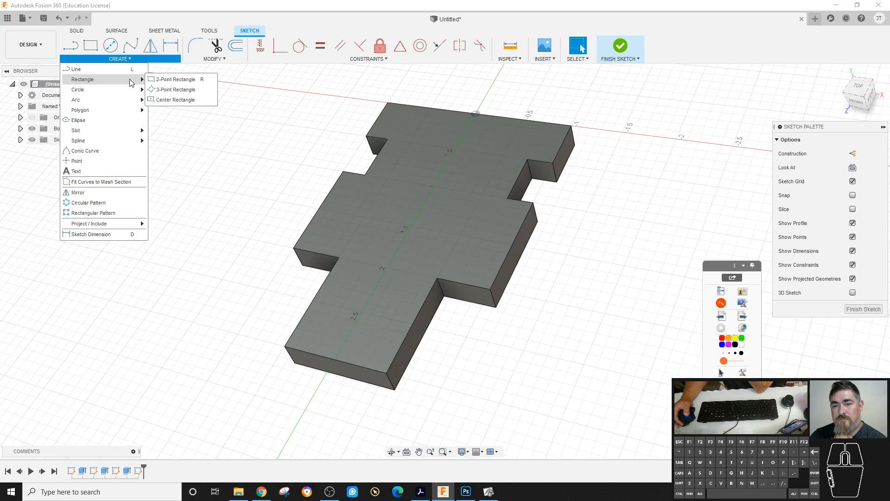
{"action": "left_click", "coordinate": [170, 101]}
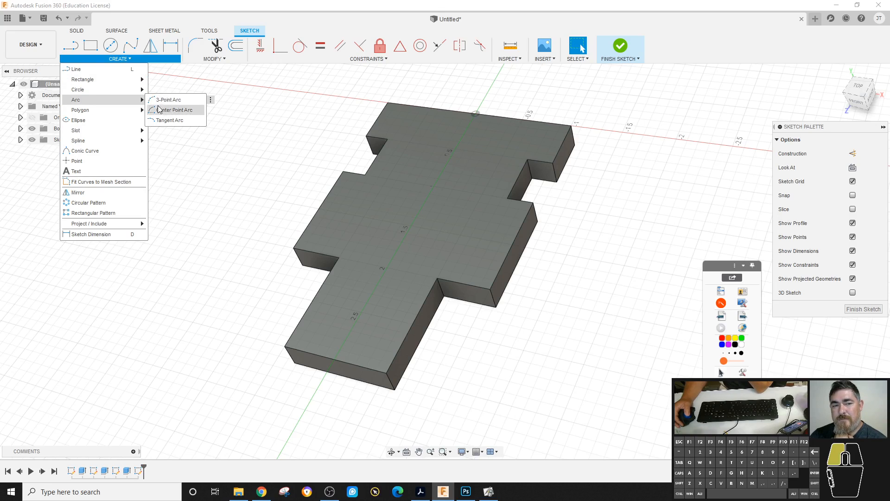
{"action": "left_click", "coordinate": [107, 92]}
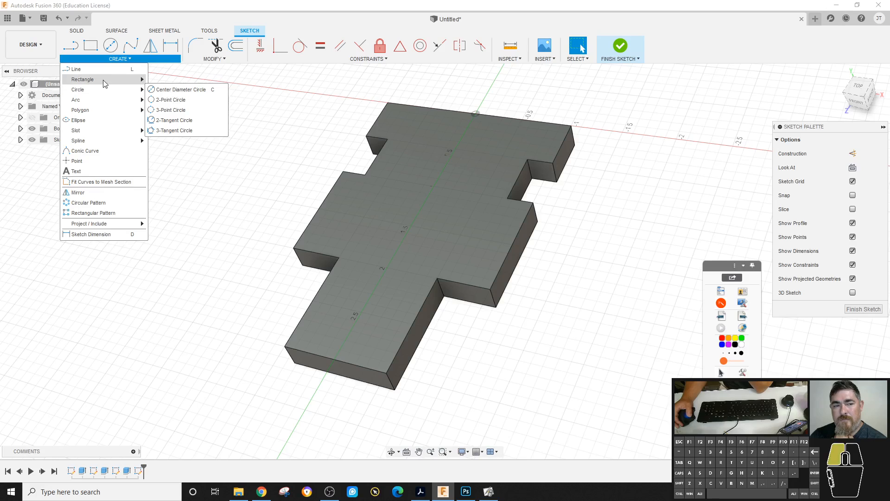
{"action": "left_click", "coordinate": [169, 101]}
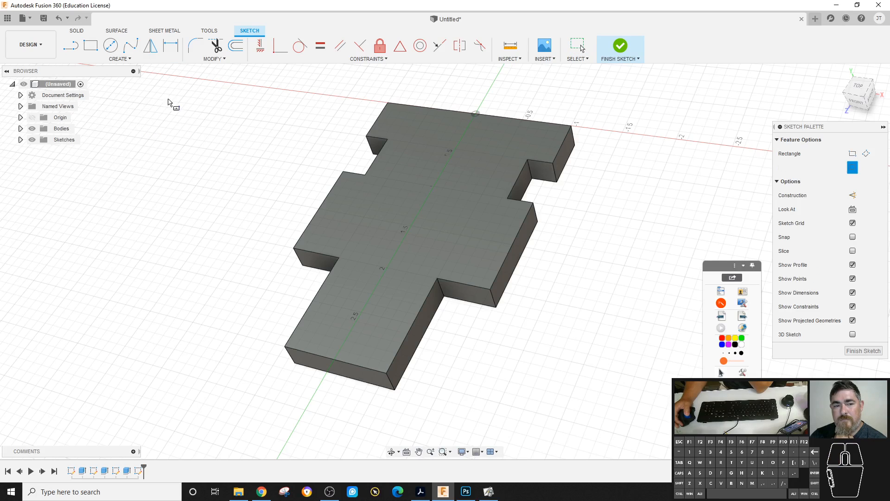
{"action": "left_click", "coordinate": [436, 180]}
{"action": "left_click", "coordinate": [445, 233]}
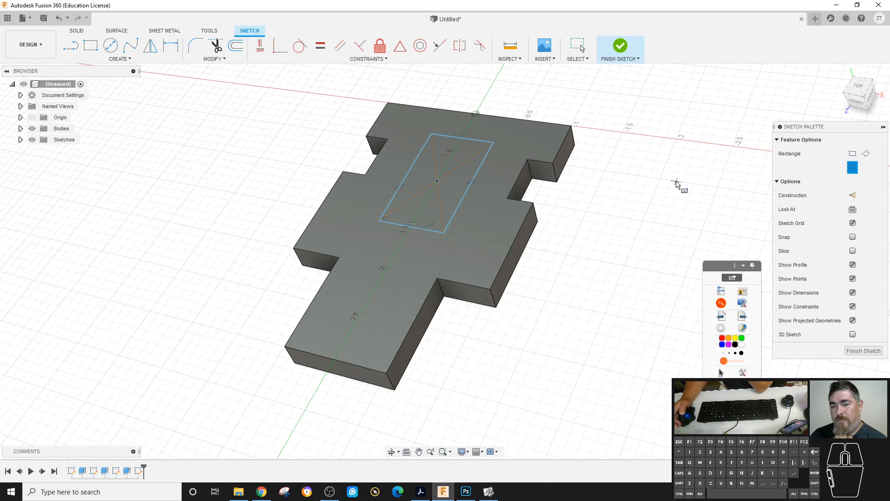
Constrain the rectangle's center point vertically in line with the origin, and shrink the rectangle by its corner
{"action": "left_click", "coordinate": [260, 46]}
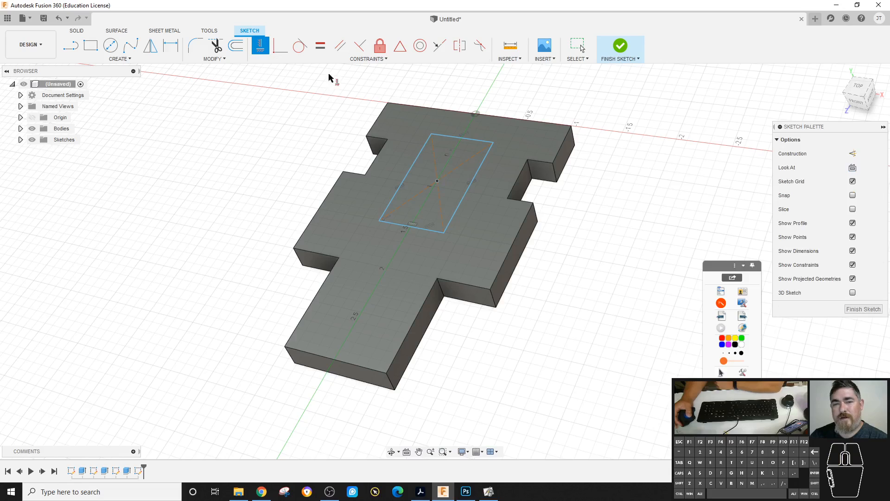
{"action": "left_click", "coordinate": [437, 181]}
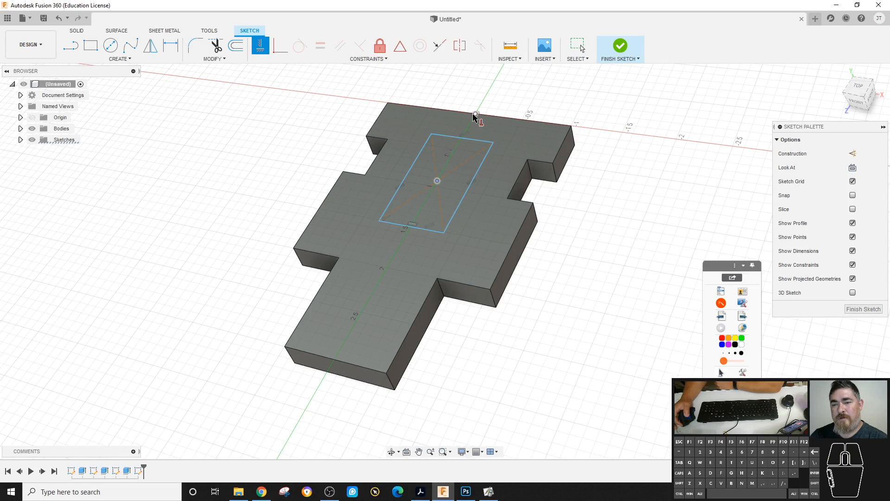
{"action": "left_click", "coordinate": [474, 113]}
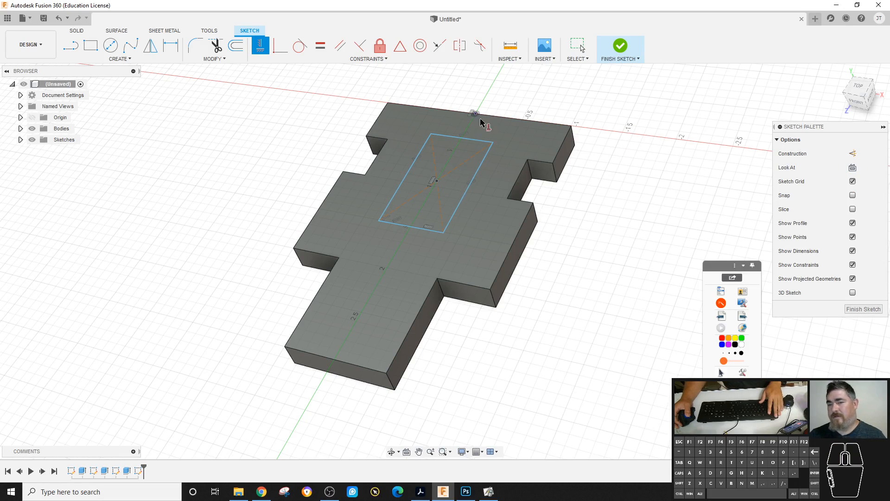
{"action": "key", "text": "Escape"}
{"action": "mouse_move", "coordinate": [436, 182]}
{"action": "left_mouse_down"}
{"action": "mouse_move", "coordinate": [433, 225]}
{"action": "mouse_move", "coordinate": [454, 184]}
{"action": "mouse_move", "coordinate": [480, 195]}
{"action": "mouse_move", "coordinate": [455, 193]}
{"action": "mouse_move", "coordinate": [449, 155]}
{"action": "mouse_move", "coordinate": [471, 201]}
{"action": "mouse_move", "coordinate": [387, 197]}
{"action": "mouse_move", "coordinate": [470, 204]}
{"action": "mouse_move", "coordinate": [418, 202]}
{"action": "mouse_move", "coordinate": [436, 191]}
{"action": "left_mouse_up"}
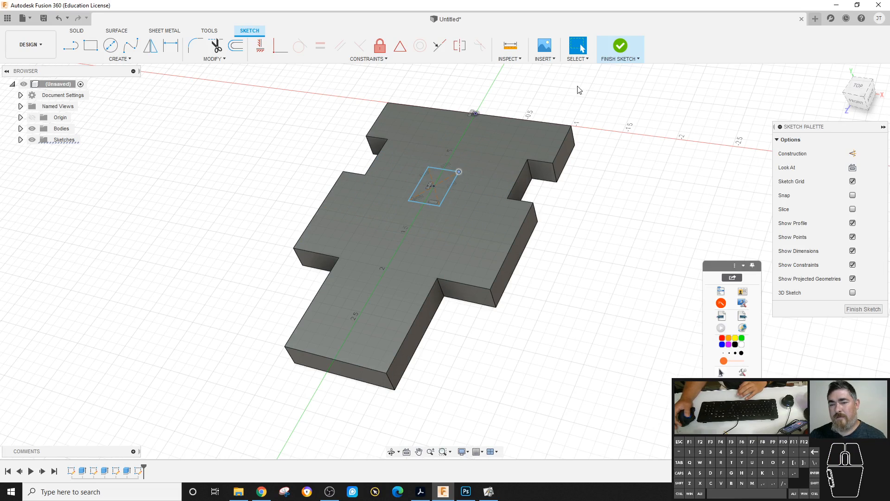
Dimension the distance from the plate's origin-end edge to the rectangle's nearest short edge as 0.75 in
{"action": "key", "text": "d"}
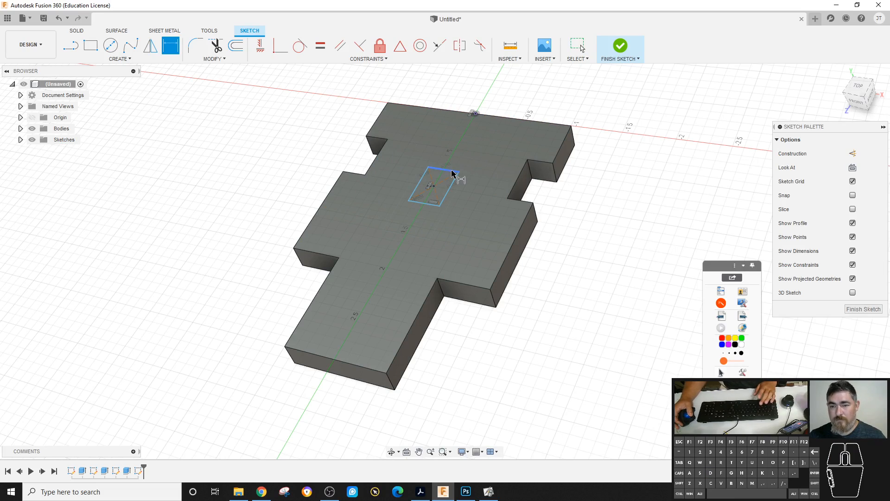
{"action": "left_click", "coordinate": [489, 115]}
{"action": "left_click", "coordinate": [523, 93]}
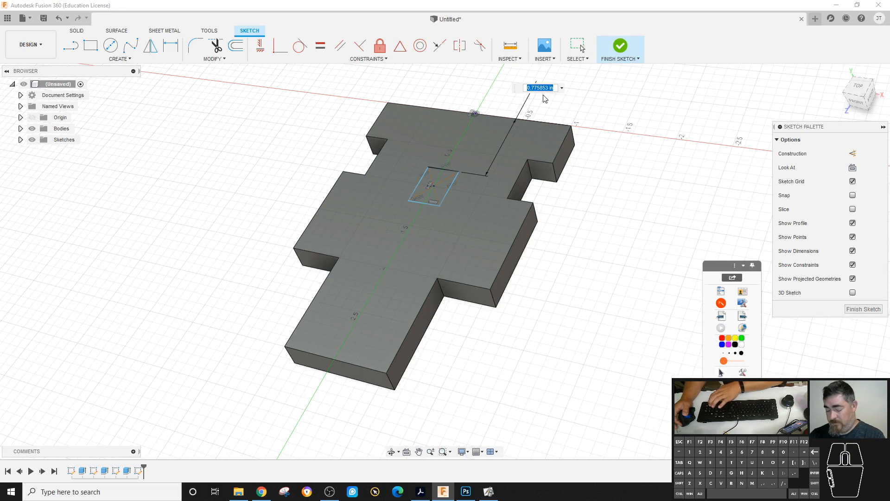
{"action": "type", "text": ".7"}
{"action": "key", "text": "Return"}
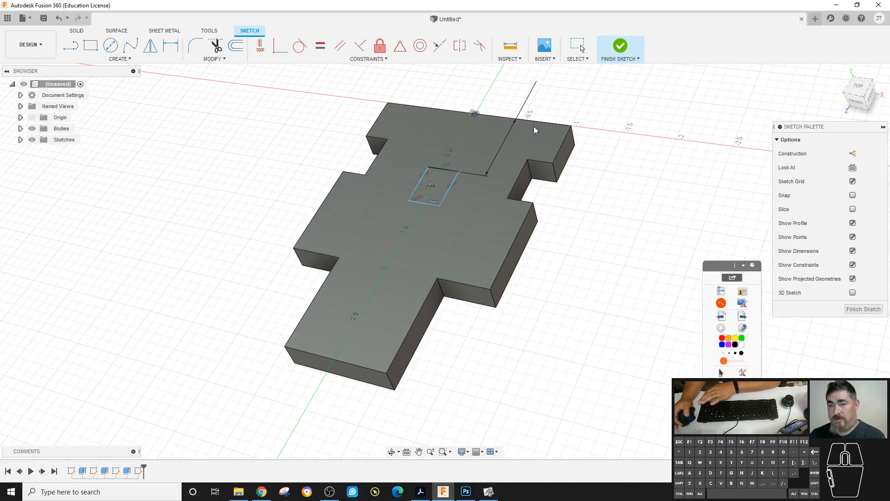
Dimension the rectangle's length along the plate's centerline as 1 in
{"action": "key", "text": "d"}
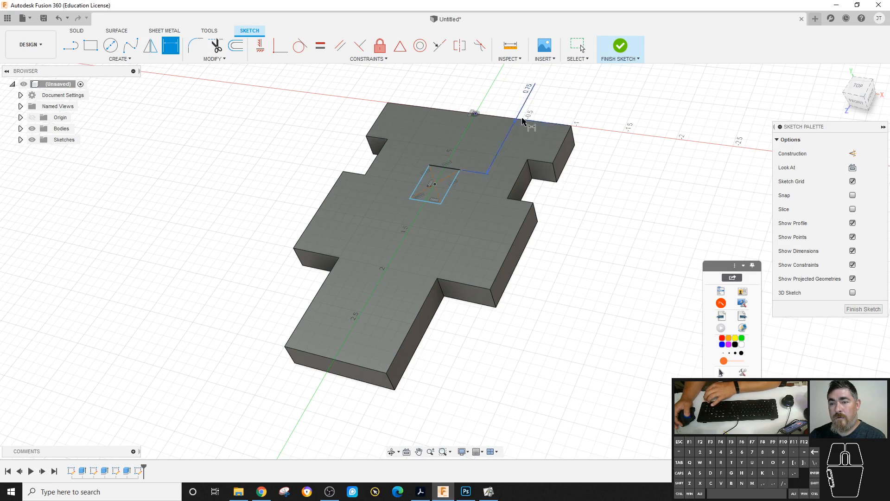
{"action": "left_click", "coordinate": [420, 183]}
{"action": "left_click", "coordinate": [338, 155]}
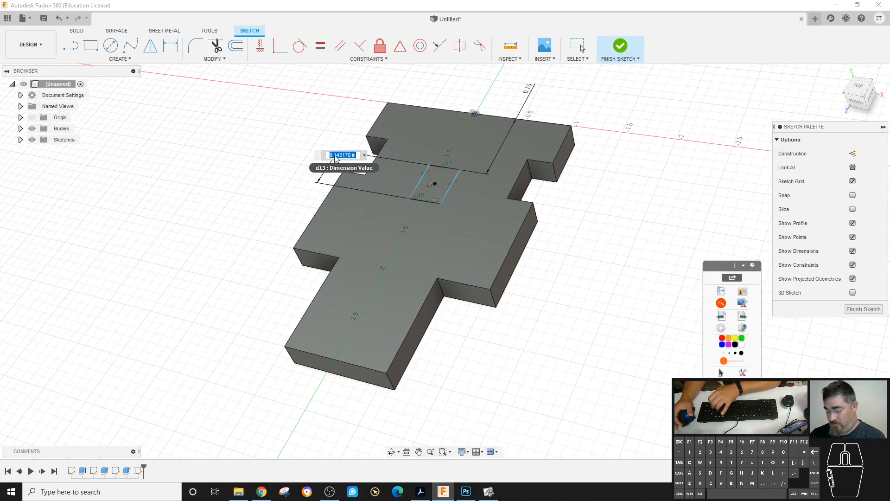
{"action": "type", "text": "1"}
{"action": "key", "text": "Return"}
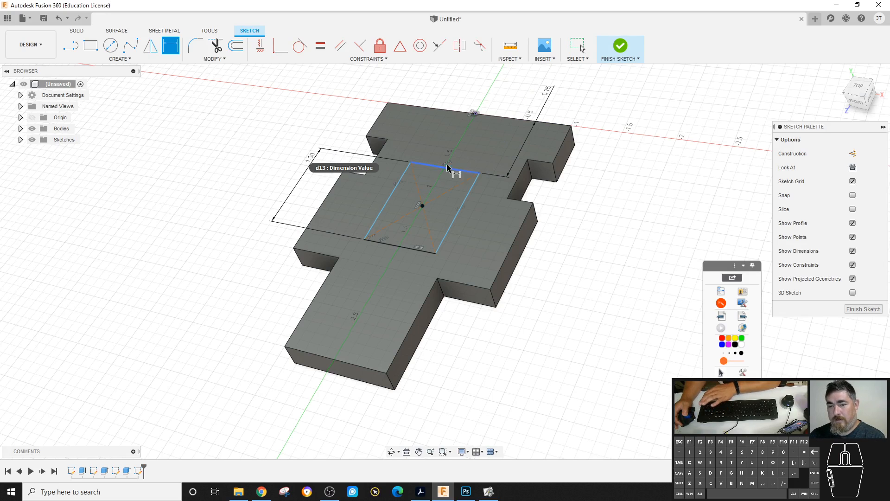
Dimension the rectangle's width as 0.5 in, checking the value against the reference drawing
{"action": "left_click", "coordinate": [721, 304]}
{"action": "left_click", "coordinate": [721, 304]}
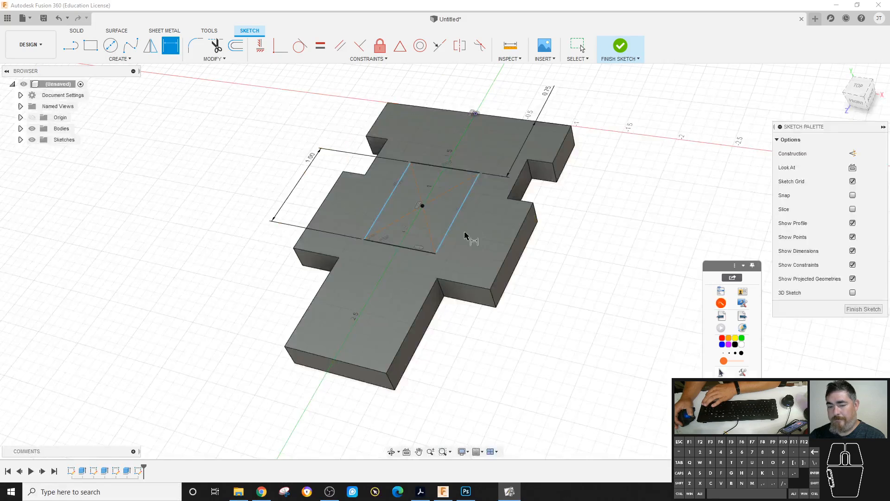
{"action": "left_click", "coordinate": [411, 249]}
{"action": "left_click", "coordinate": [287, 385]}
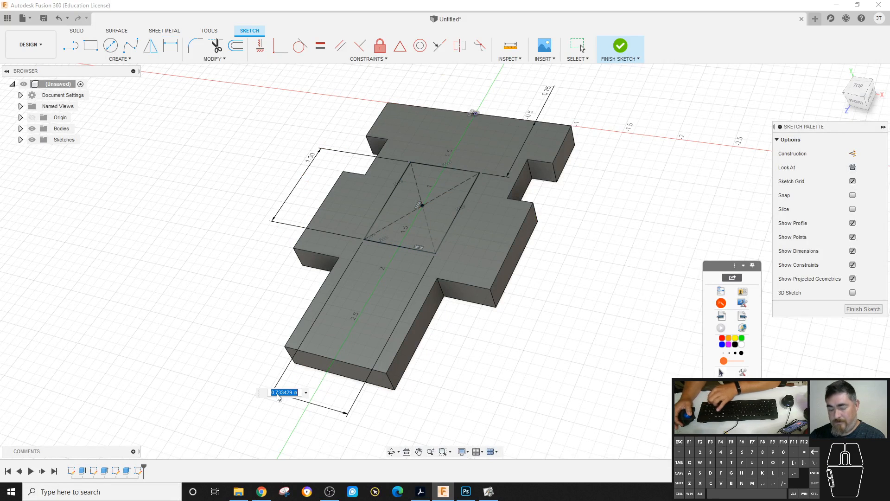
{"action": "type", "text": ".5"}
{"action": "key", "text": "Return"}
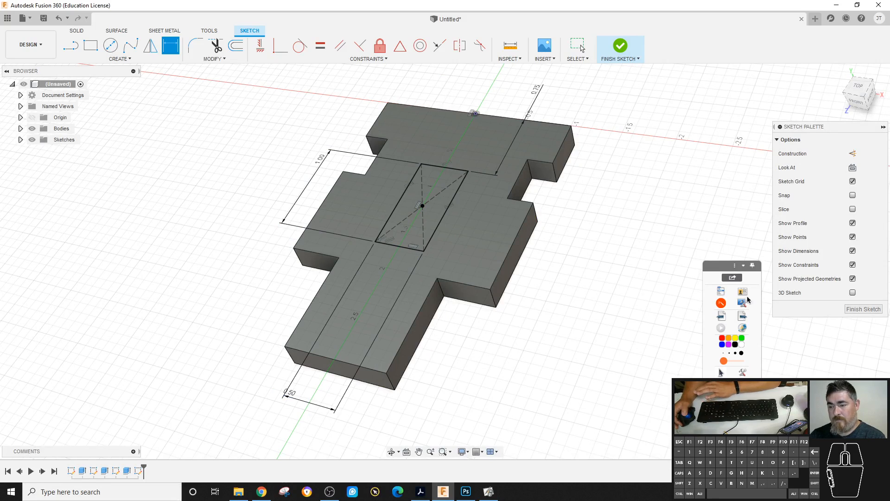
{"action": "left_click", "coordinate": [721, 304]}
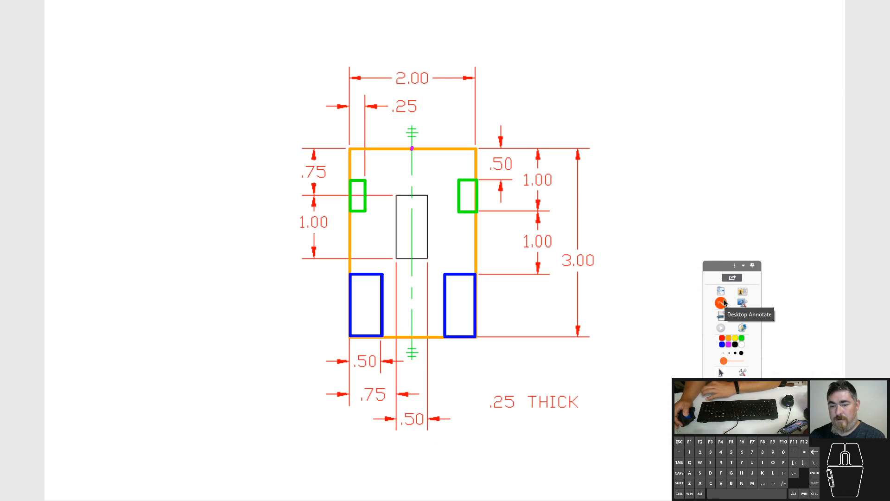
{"action": "left_click", "coordinate": [722, 303]}
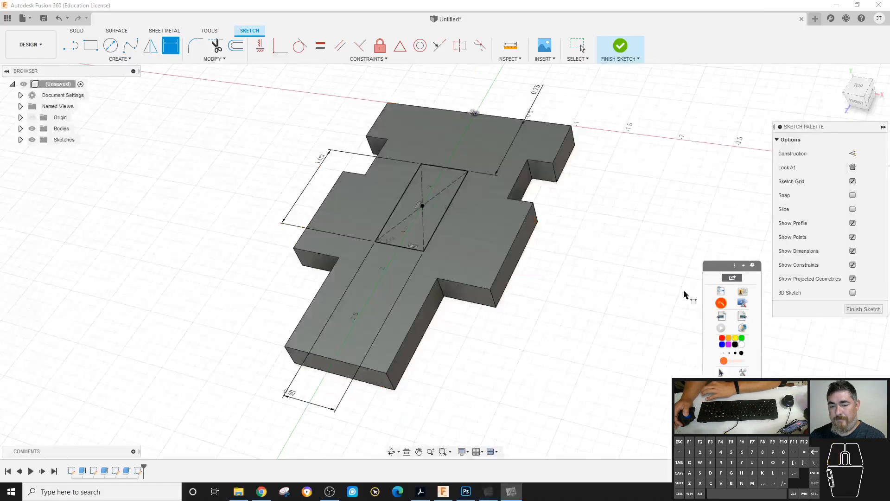
Finish the sketch and extrude-cut the rectangle through the whole plate with extent All and the direction flipped into the body
{"action": "left_click", "coordinate": [615, 51]}
{"action": "left_click", "coordinate": [92, 48]}
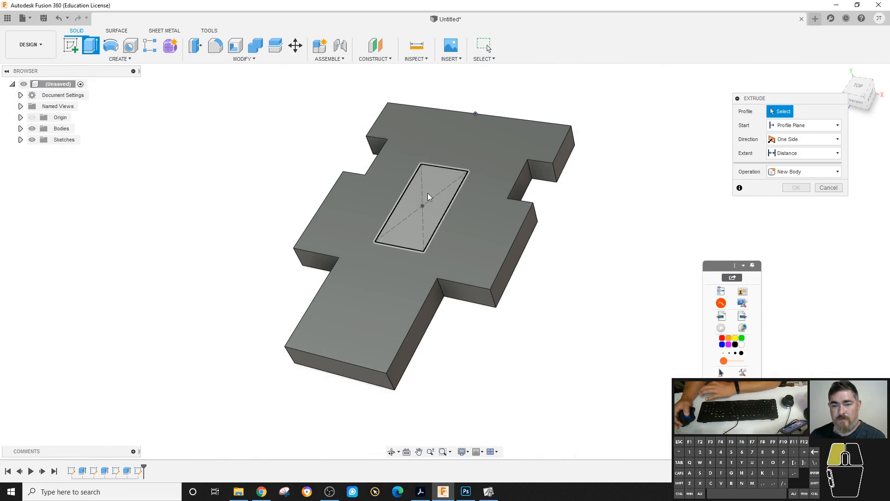
{"action": "left_click", "coordinate": [808, 154]}
{"action": "left_click", "coordinate": [793, 187]}
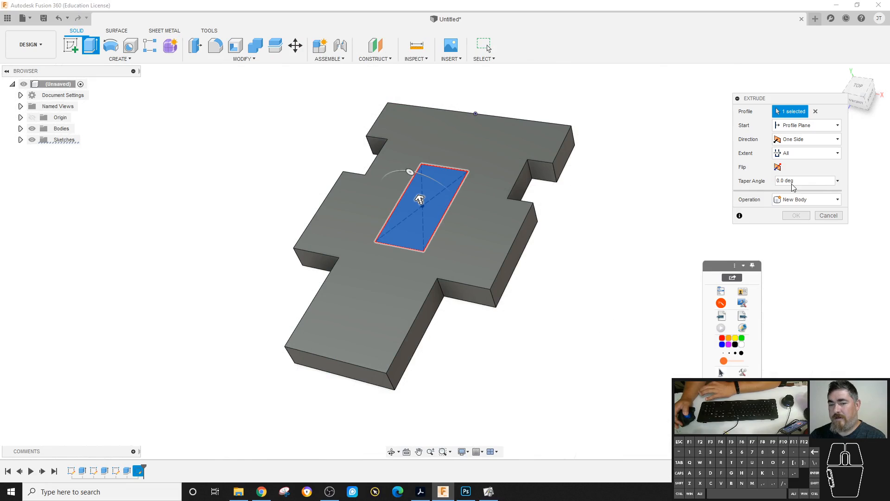
{"action": "left_click", "coordinate": [778, 167]}
{"action": "left_click", "coordinate": [796, 230]}
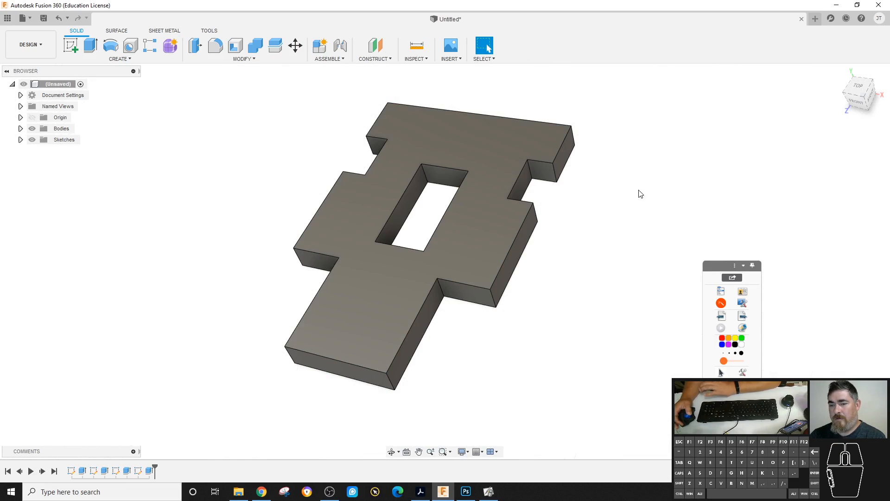
Examine the sketches and extrudes in the design history in order, from the base plate to the rectangular opening
{"action": "middle_click_drag", "start_coordinate": [629, 216], "coordinate": [610, 252], "text": "shift"}
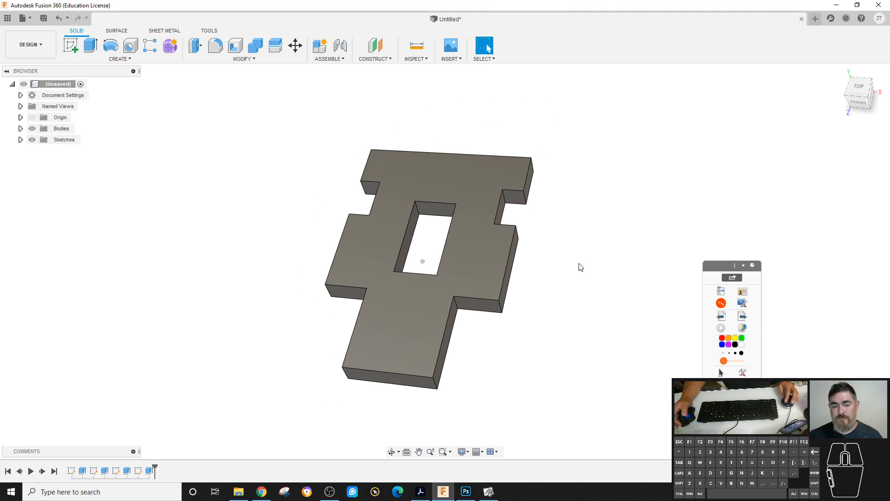
{"action": "left_click", "coordinate": [72, 475]}
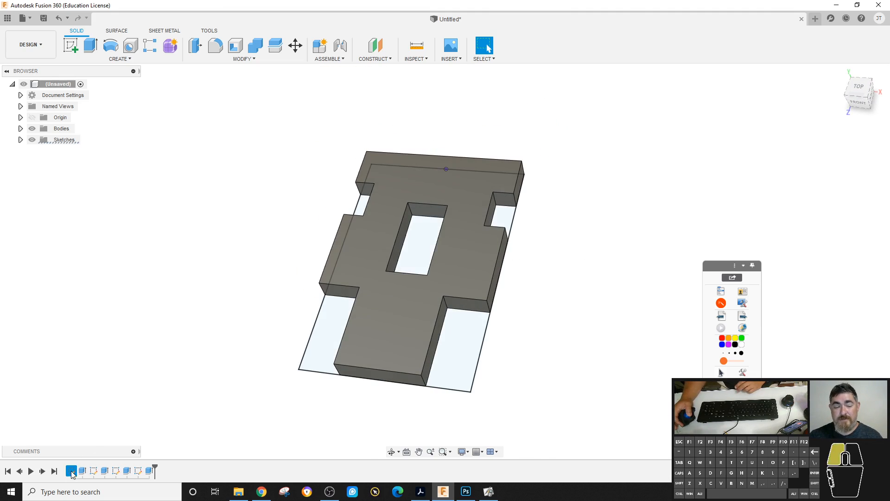
{"action": "left_click", "coordinate": [82, 470]}
{"action": "left_click", "coordinate": [94, 471]}
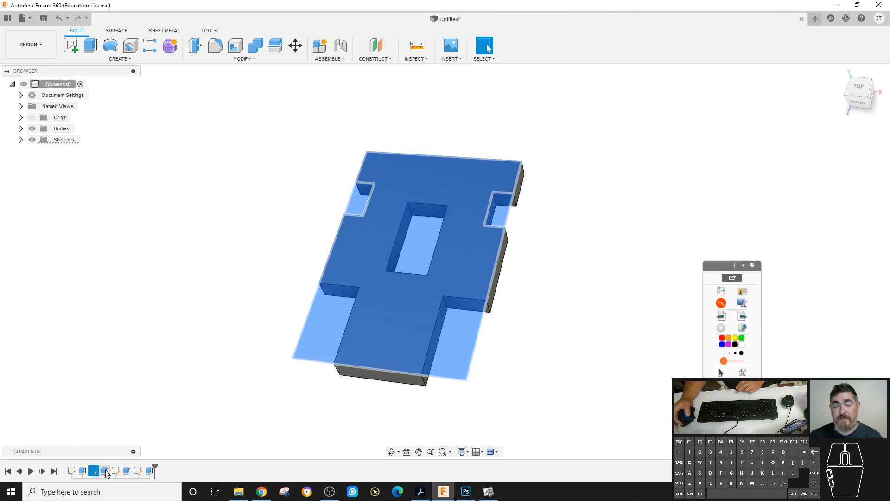
{"action": "left_click", "coordinate": [105, 471]}
{"action": "left_click", "coordinate": [116, 470]}
{"action": "left_click", "coordinate": [127, 471]}
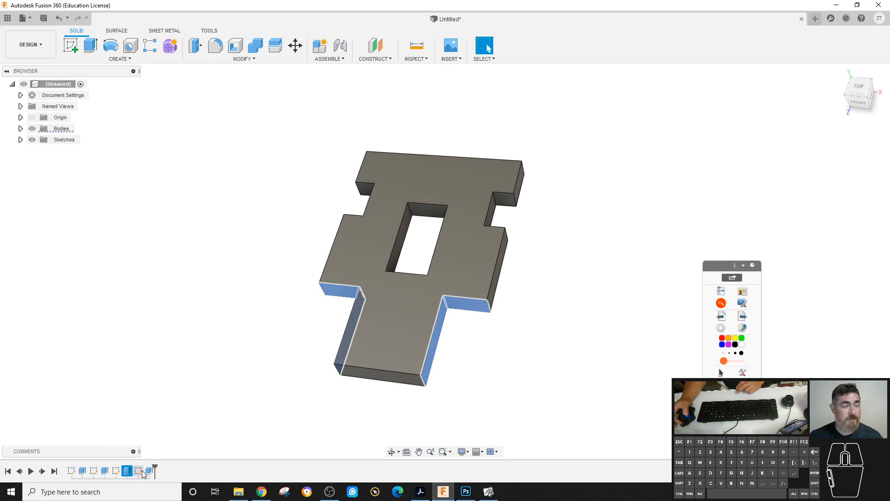
{"action": "left_click", "coordinate": [138, 470]}
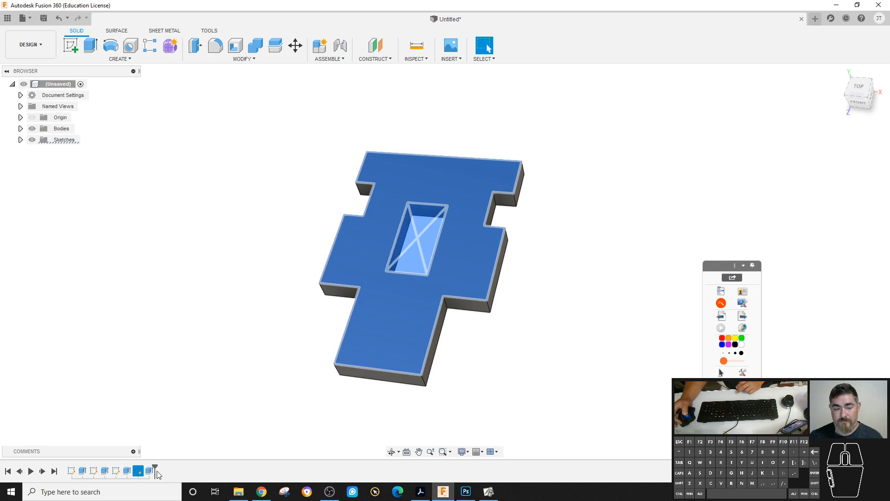
{"action": "left_click", "coordinate": [150, 470]}
{"action": "left_click", "coordinate": [208, 381]}
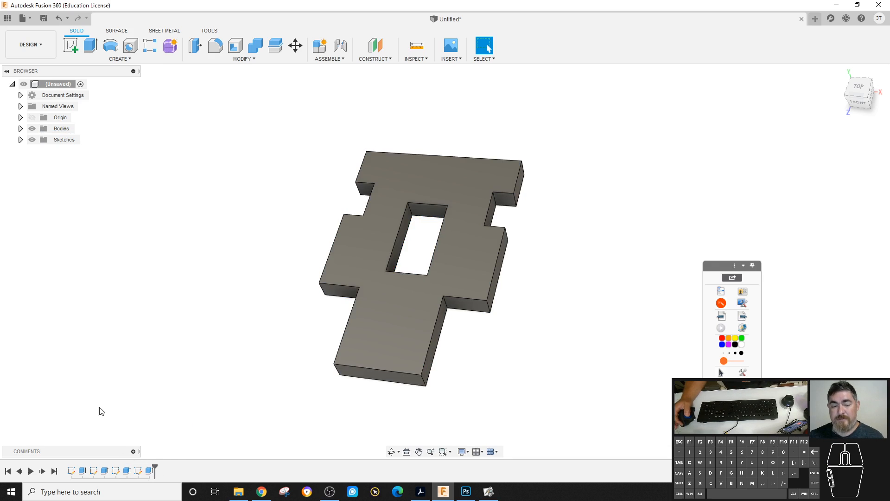
{"action": "left_click", "coordinate": [72, 471]}
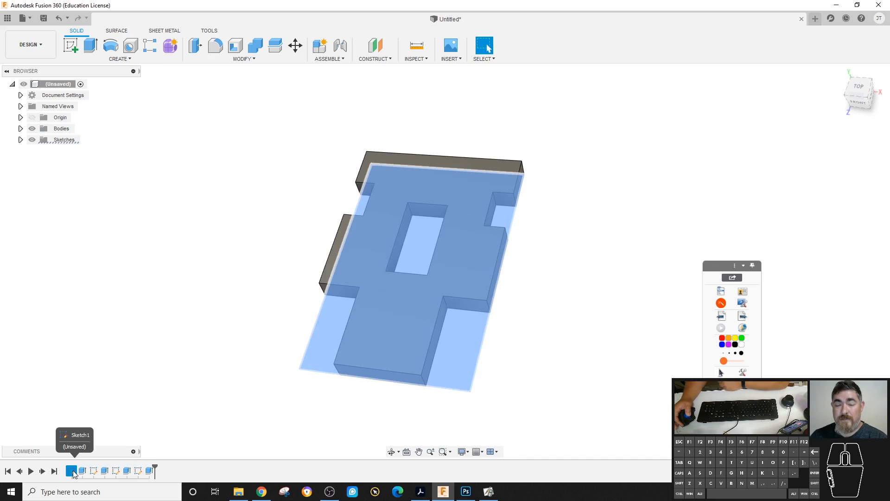
{"action": "left_click", "coordinate": [81, 471]}
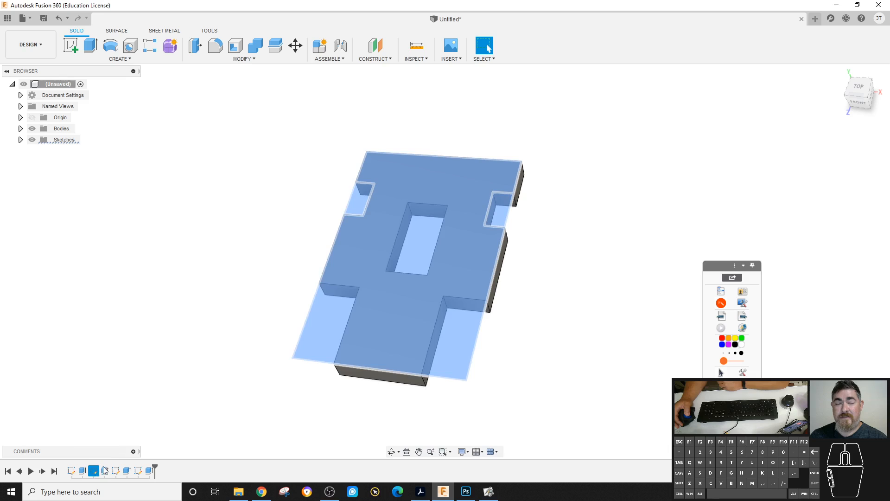
{"action": "left_click", "coordinate": [104, 470]}
{"action": "left_click", "coordinate": [152, 354]}
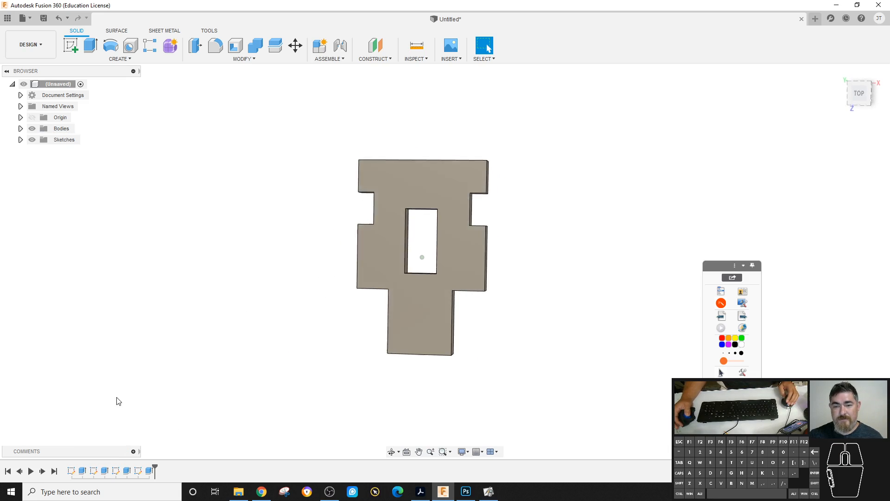
Edit the base plate's sketch, set the plate's width to 4 in and finish the sketch
{"action": "double_click", "coordinate": [71, 470]}
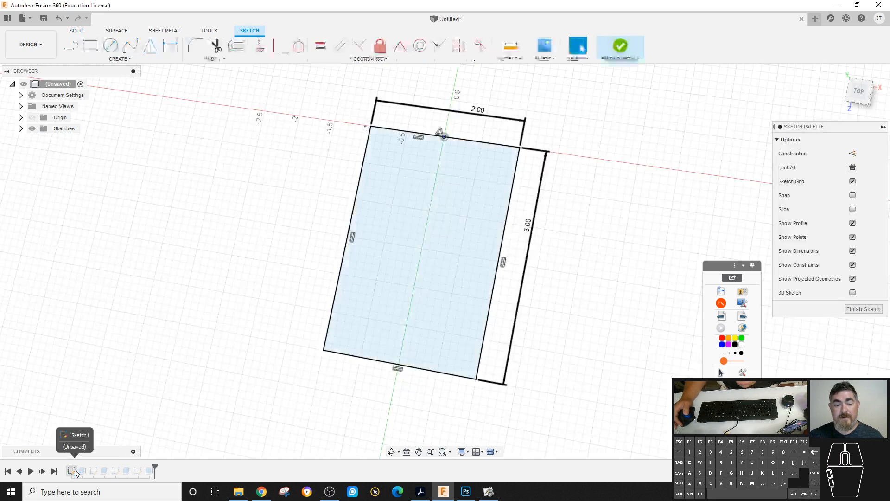
{"action": "double_click", "coordinate": [488, 122]}
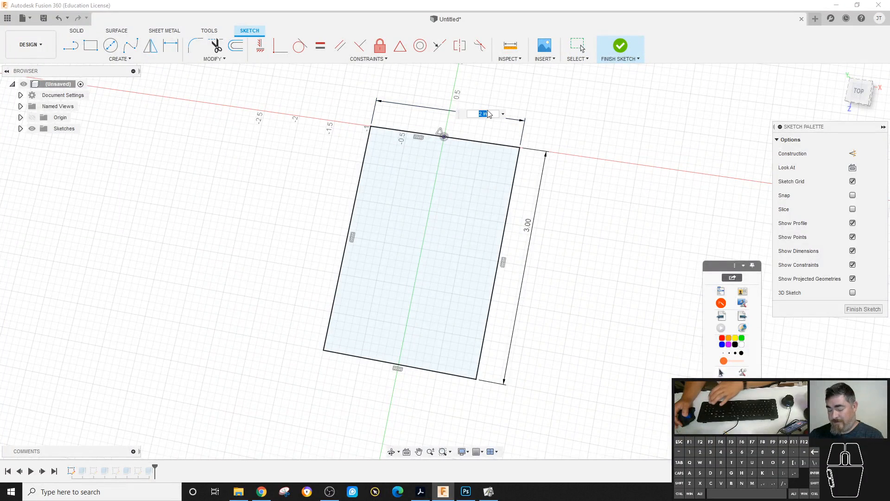
{"action": "type", "text": "4"}
{"action": "key", "text": "Return"}
{"action": "left_click", "coordinate": [620, 47]}
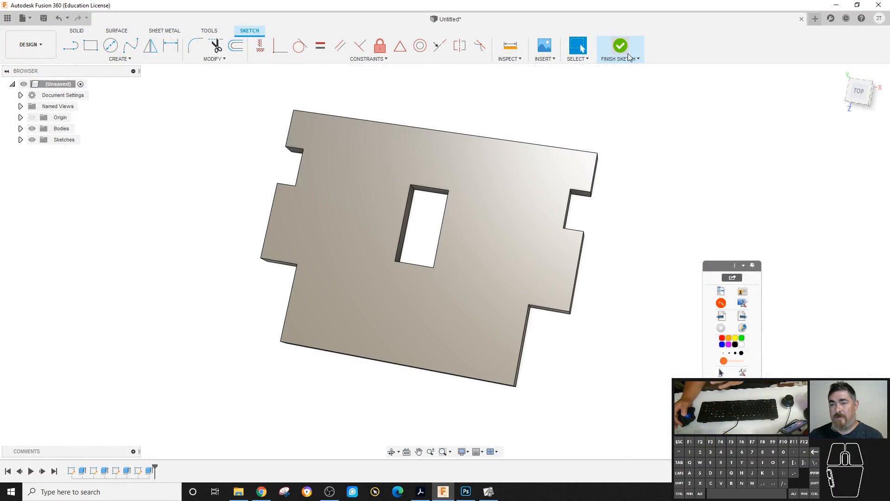
Inspect the dimensions and constraints in the side-notch sketch and close it
{"action": "middle_click_drag", "start_coordinate": [472, 244], "coordinate": [580, 211], "text": "shift"}
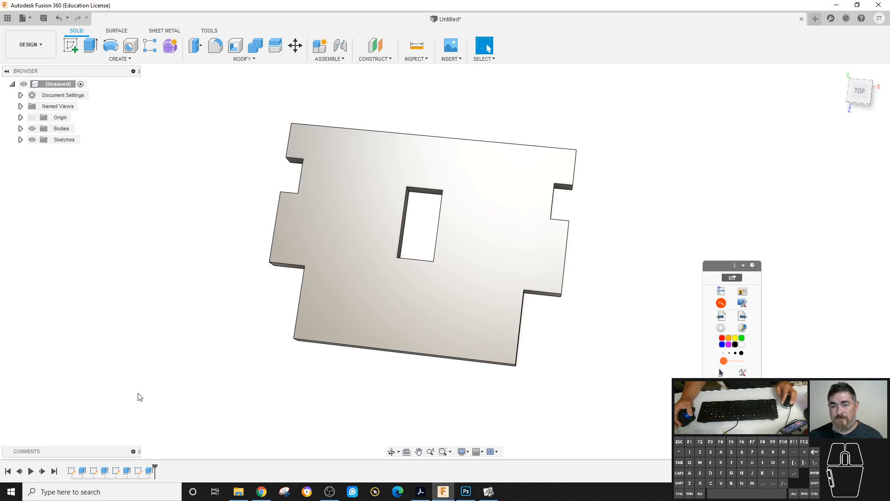
{"action": "double_click", "coordinate": [93, 471]}
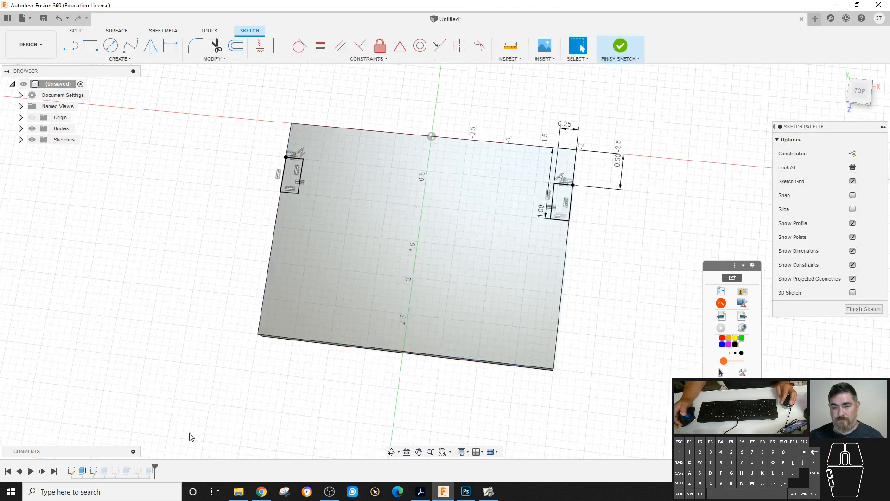
{"action": "left_click", "coordinate": [621, 46]}
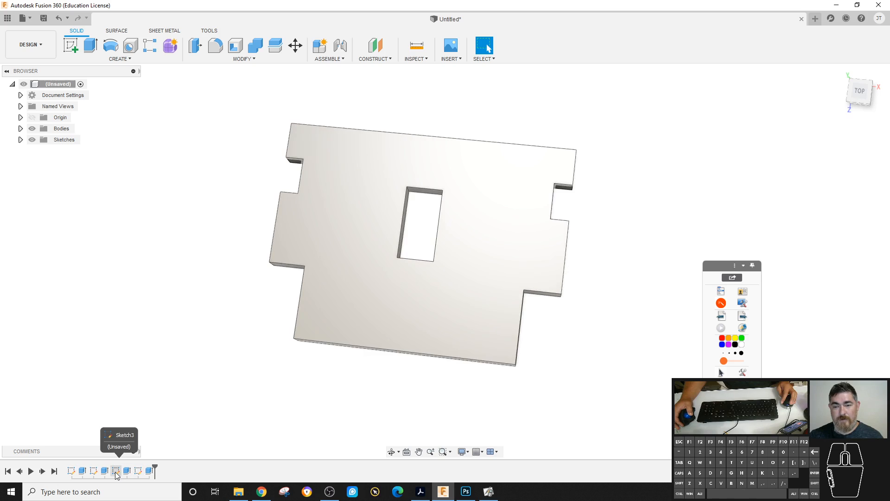
Edit the corner-cutout sketch and set the cutouts' width to 2 in
{"action": "double_click", "coordinate": [115, 470]}
{"action": "double_click", "coordinate": [537, 385]}
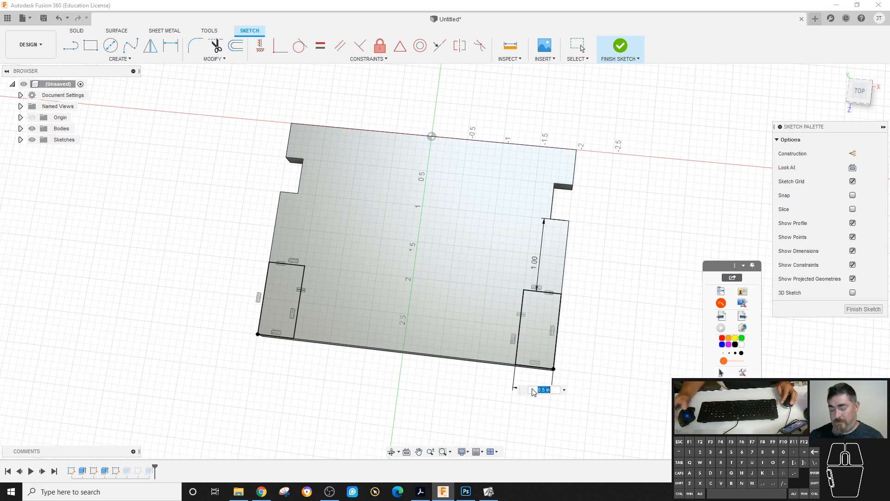
{"action": "type", "text": "2"}
{"action": "key", "text": "Return"}
Set the corner cutouts' width to 1 in and finish the sketch
{"action": "double_click", "coordinate": [516, 391]}
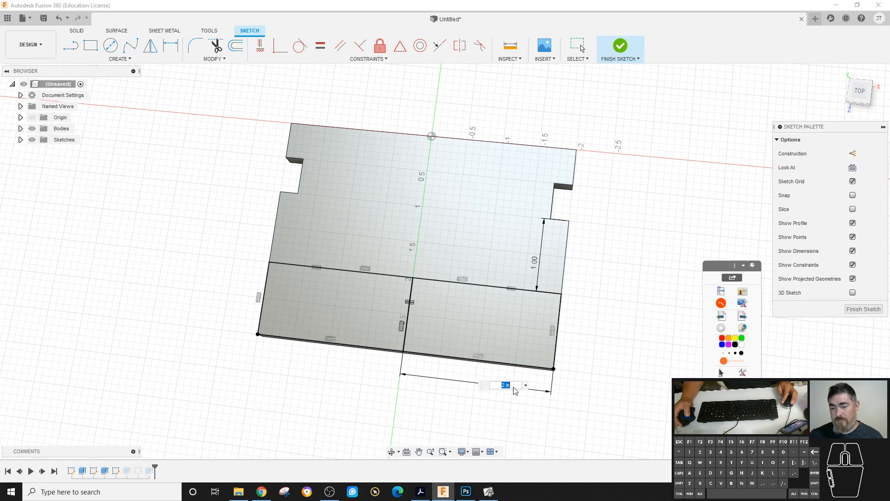
{"action": "type", "text": "1"}
{"action": "key", "text": "Return"}
{"action": "left_click", "coordinate": [607, 42]}
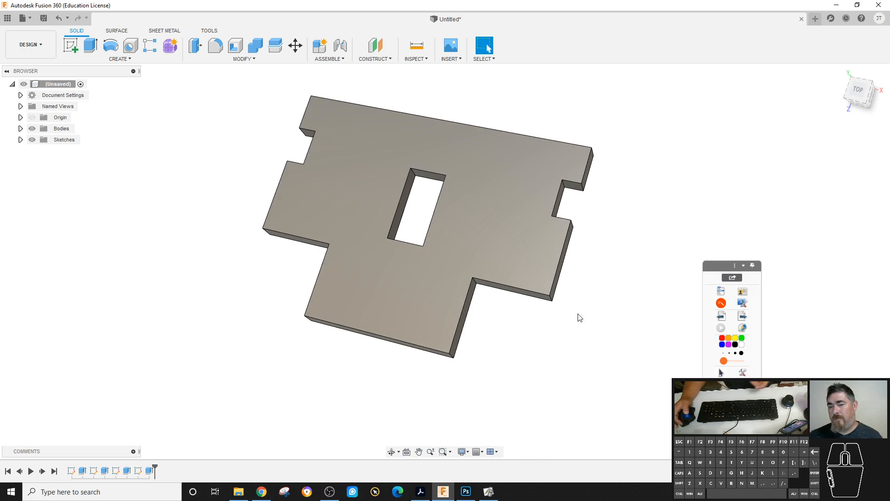
Undo the trial changes to the corner cutouts' width and the plate's width
{"action": "key", "text": "ctrl+z"}
{"action": "key", "text": "ctrl+z"}
{"action": "key", "text": "ctrl+z"}
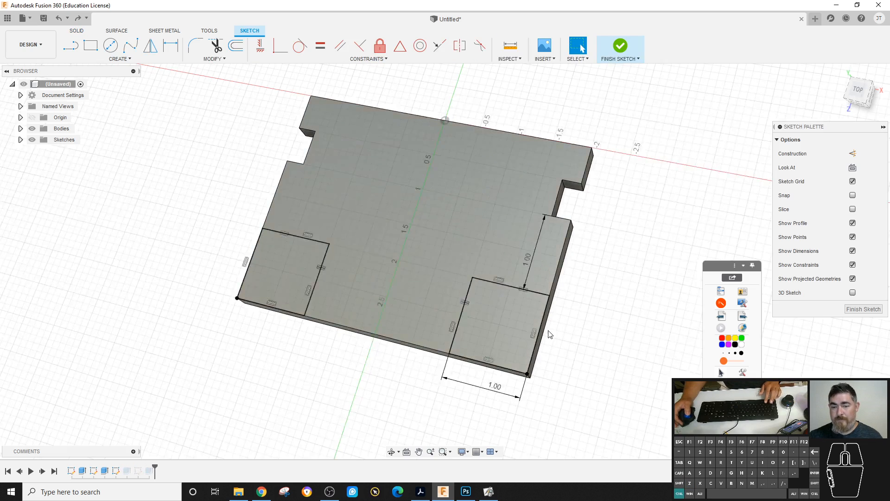
{"action": "key", "text": "ctrl+z"}
{"action": "key", "text": "ctrl+z"}
{"action": "key", "text": "ctrl+z"}
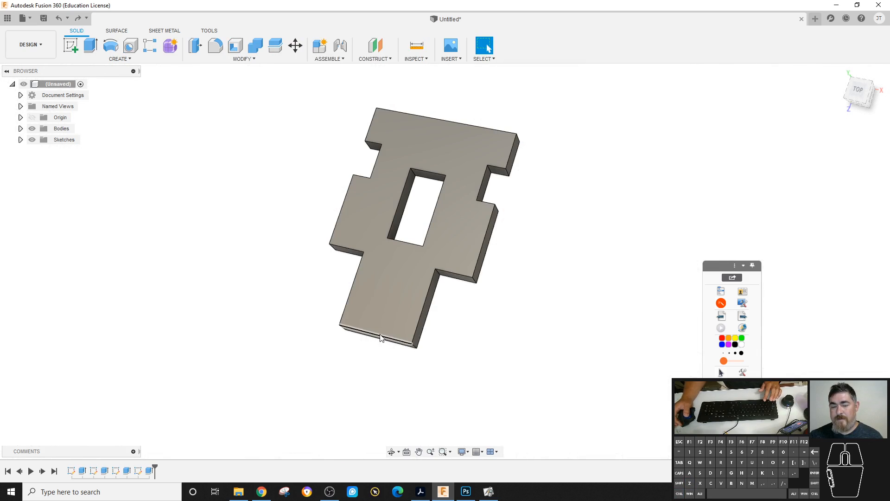
In the corner-cutout sketch, replace the cutout-width dimension with a 1 in dimension between the two cutouts' inner edges, and finish the sketch
{"action": "left_click", "coordinate": [93, 471]}
{"action": "double_click", "coordinate": [115, 471]}
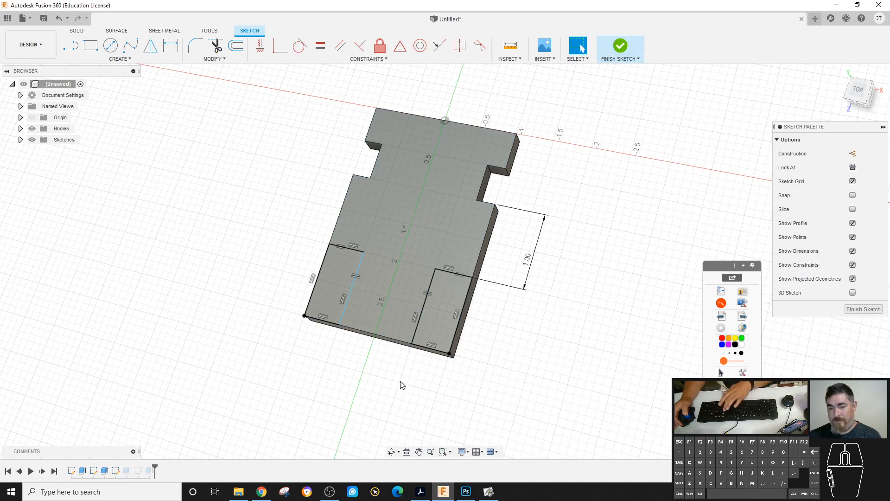
{"action": "key", "text": "d"}
{"action": "left_click", "coordinate": [345, 309]}
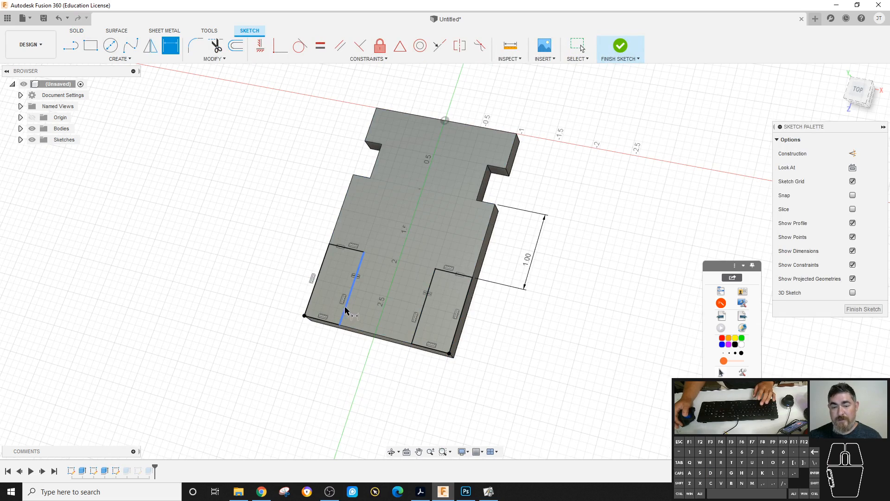
{"action": "left_click", "coordinate": [416, 325]}
{"action": "left_click", "coordinate": [366, 377]}
{"action": "key", "text": "Return"}
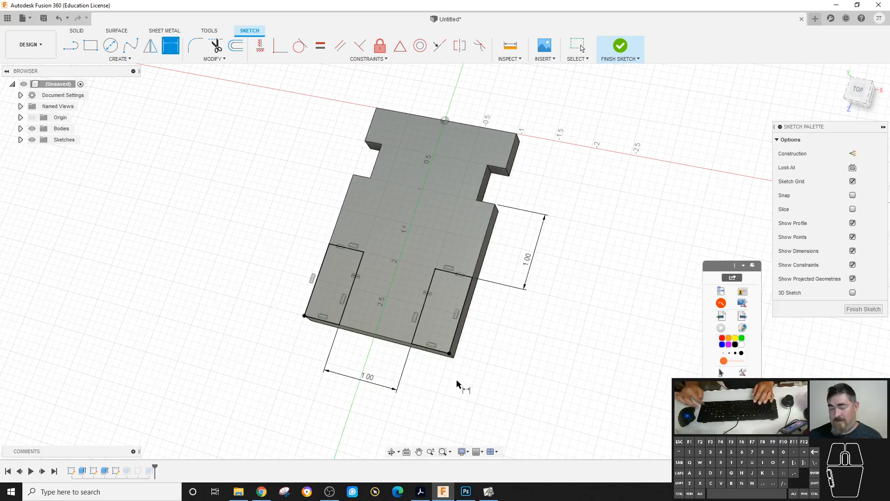
{"action": "left_click", "coordinate": [621, 46]}
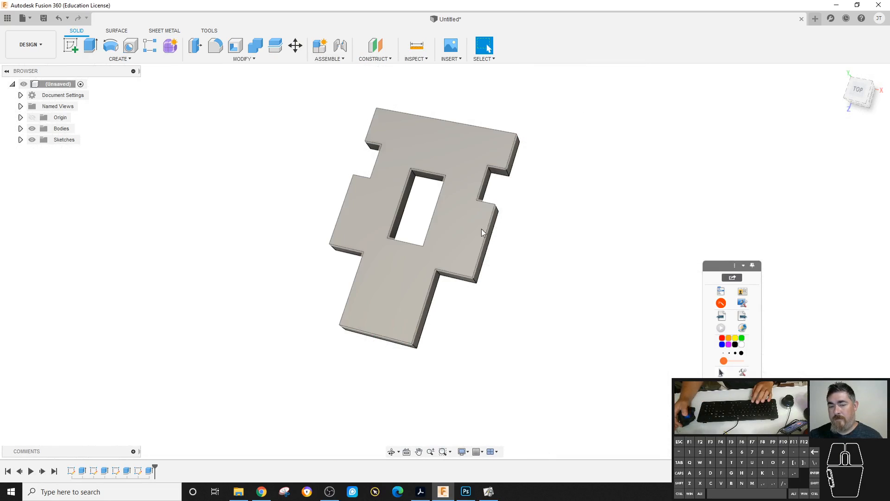
Edit the plate's base sketch, set its overall width to 4 in, and finish the sketch
{"action": "double_click", "coordinate": [71, 470]}
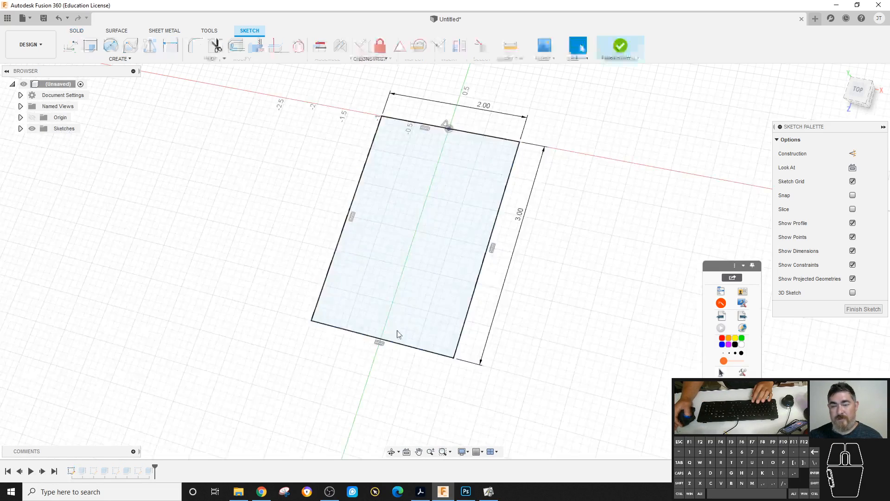
{"action": "double_click", "coordinate": [508, 117]}
{"action": "type", "text": "4"}
{"action": "key", "text": "Return"}
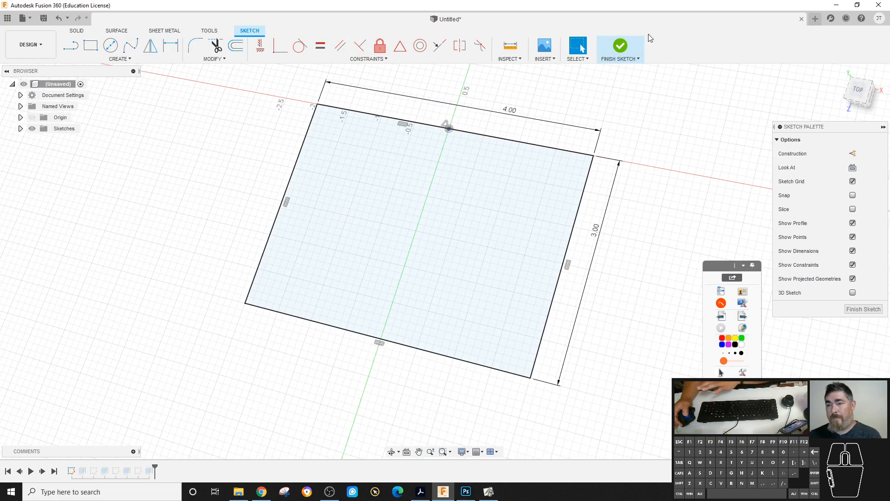
{"action": "left_click", "coordinate": [621, 46]}
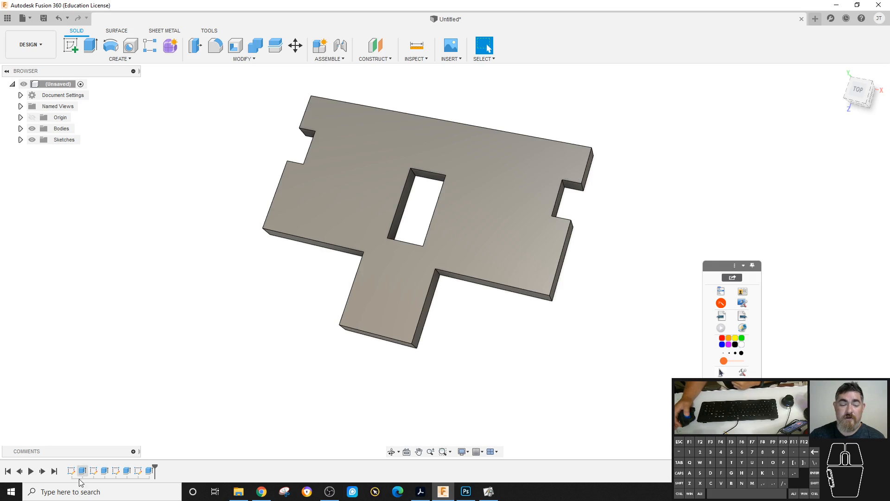
In the corner-cutout sketch, replace the dimension between the inner edges with a 0.5 in cutout-width dimension, and finish the sketch
{"action": "double_click", "coordinate": [94, 471]}
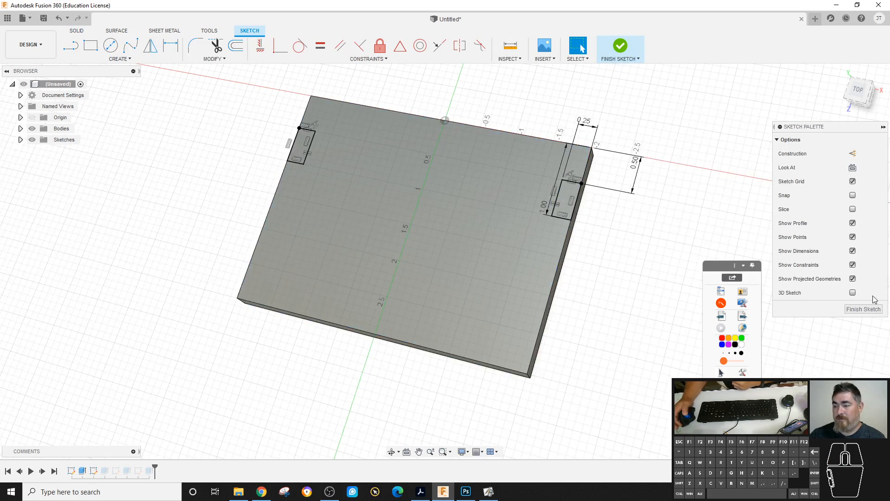
{"action": "left_click", "coordinate": [863, 308]}
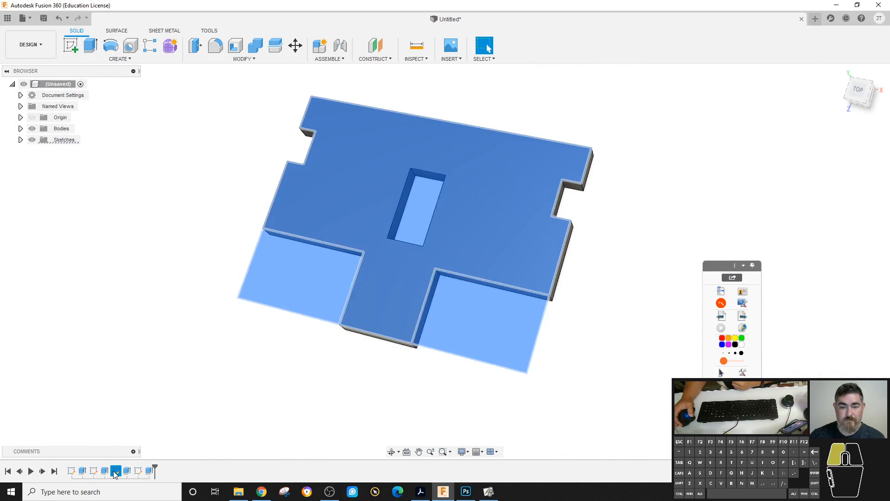
{"action": "double_click", "coordinate": [115, 471]}
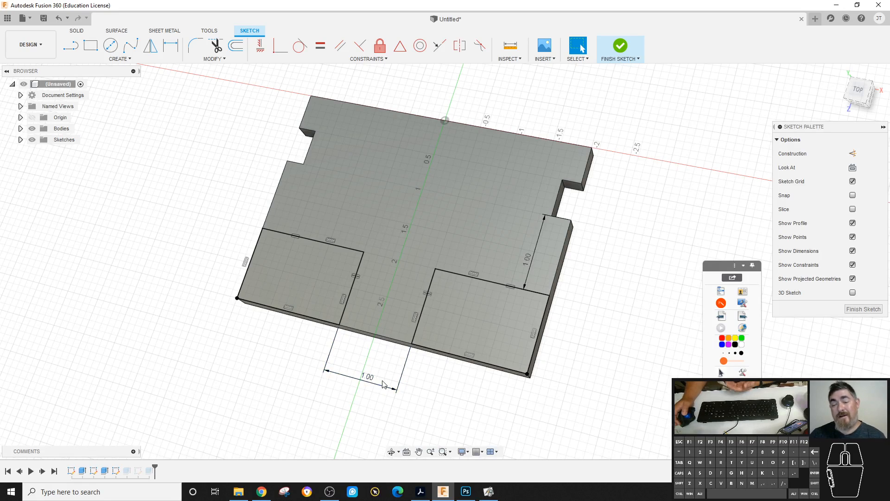
{"action": "left_click", "coordinate": [364, 381]}
{"action": "key", "text": "Delete"}
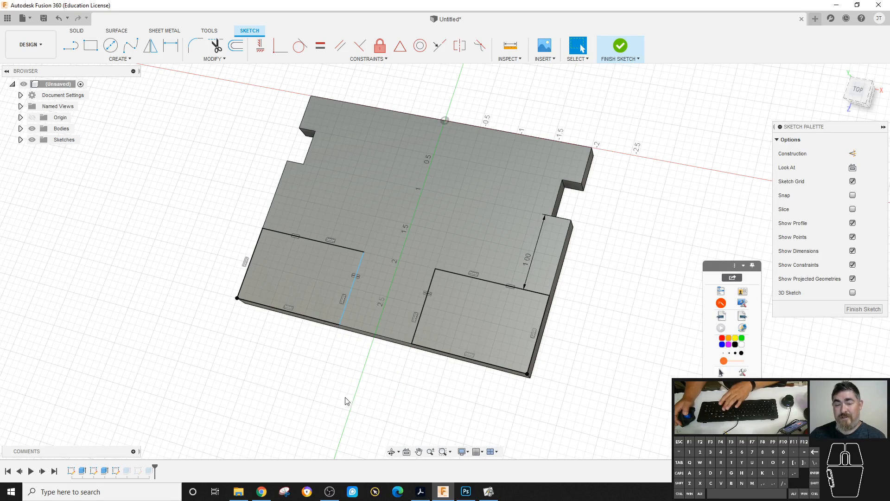
{"action": "key", "text": "d"}
{"action": "left_click", "coordinate": [508, 285]}
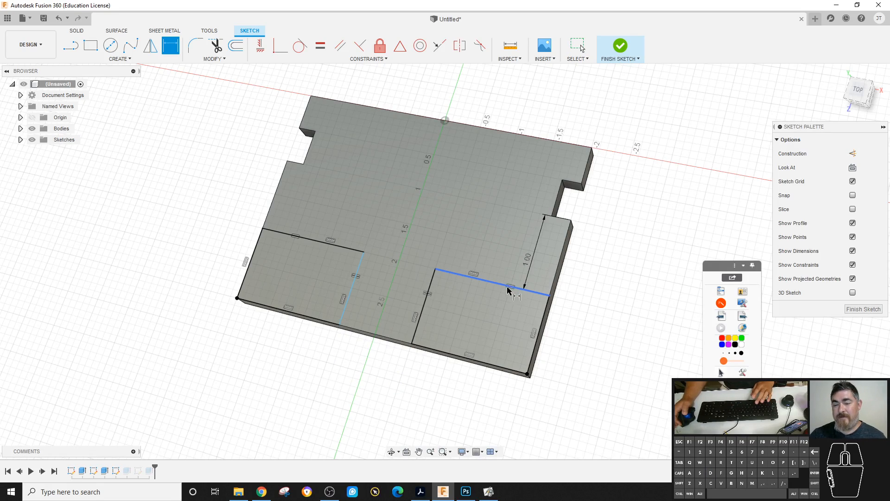
{"action": "left_click", "coordinate": [424, 381]}
{"action": "type", "text": "0.5"}
{"action": "key", "text": "Return"}
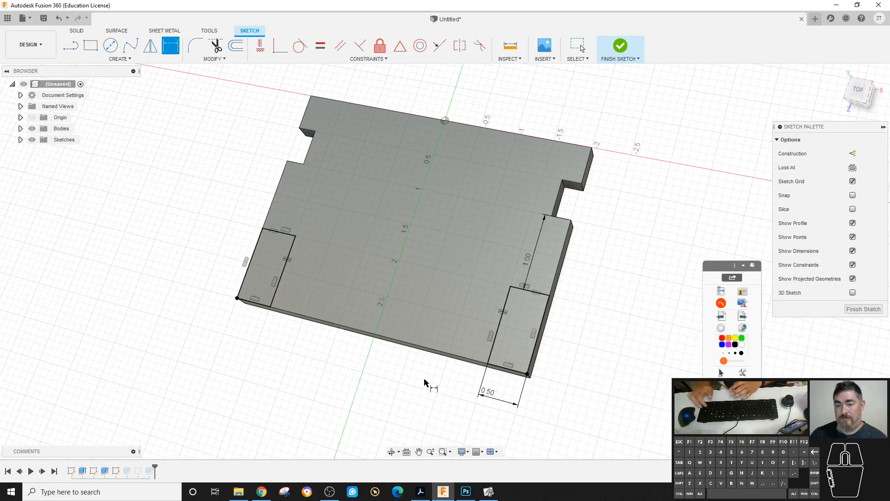
{"action": "left_click", "coordinate": [620, 46]}
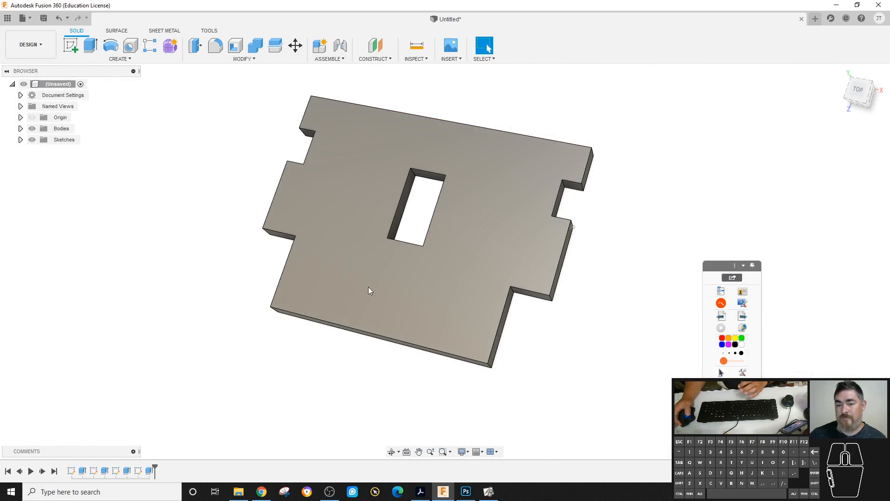
Edit the base sketch, set the plate's overall width to 2 in, and finish the sketch
{"action": "double_click", "coordinate": [71, 470]}
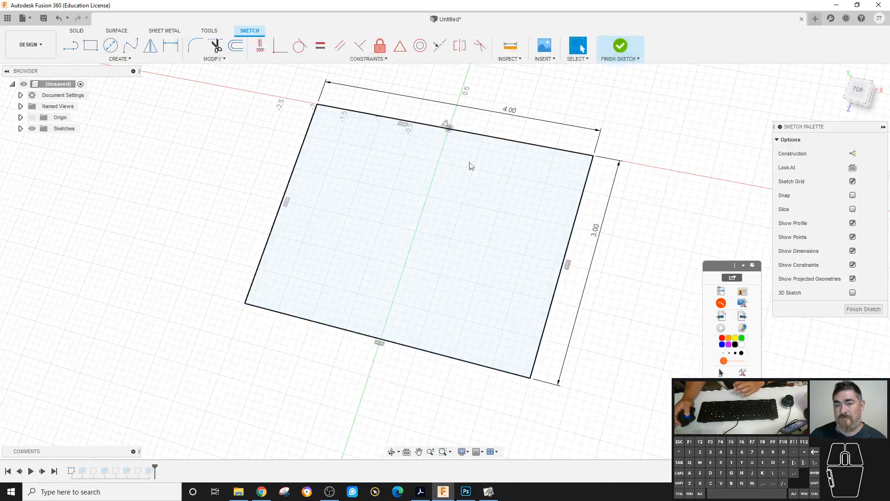
{"action": "double_click", "coordinate": [493, 111]}
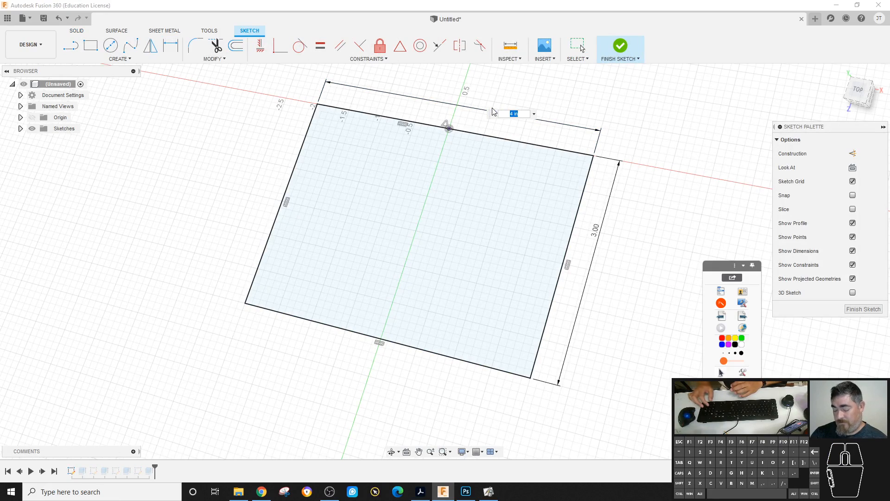
{"action": "type", "text": "2"}
{"action": "key", "text": "Return"}
{"action": "left_click", "coordinate": [621, 47]}
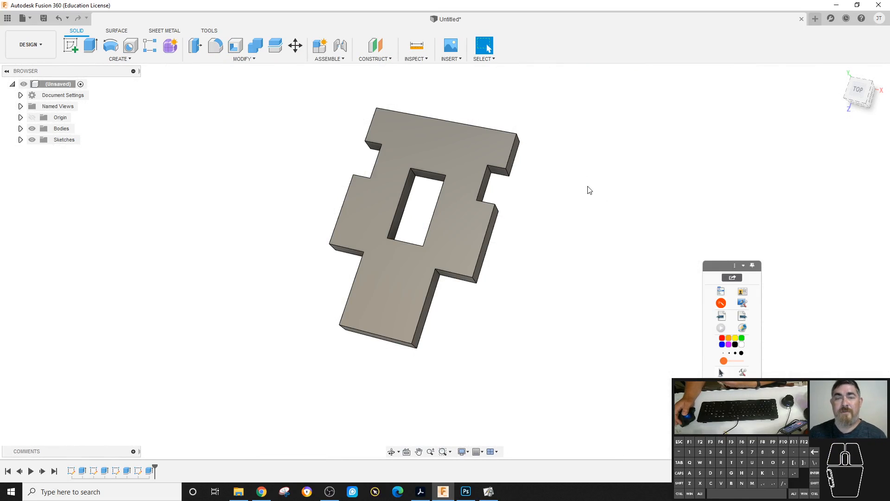
Review the notched plate's annotated reference drawing on the whiteboard, and return to the 3D model
{"action": "left_click", "coordinate": [724, 306]}
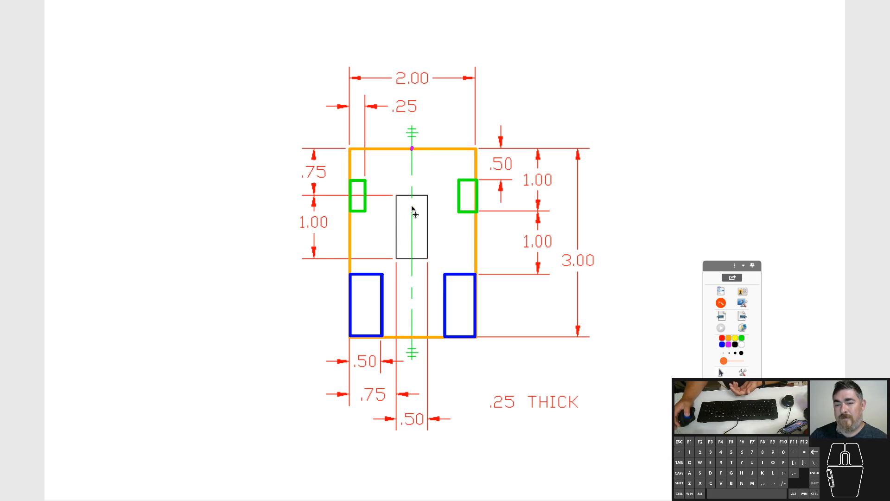
{"action": "left_click", "coordinate": [478, 368]}
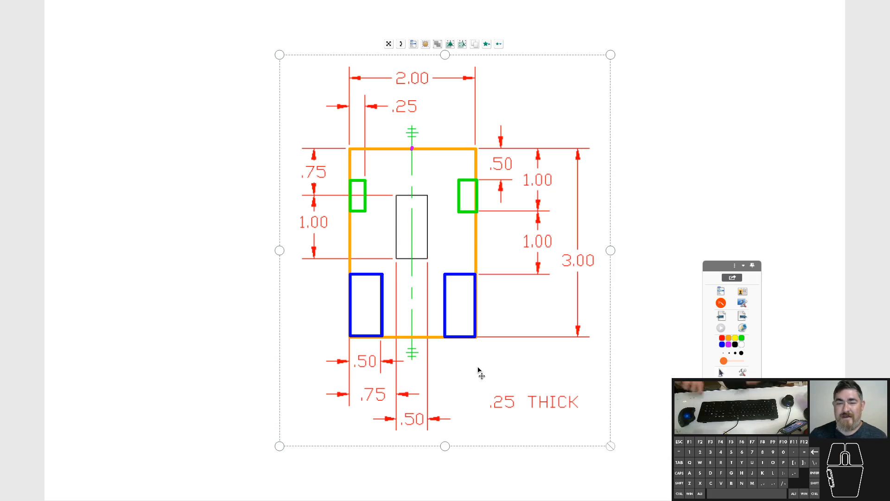
{"action": "left_click", "coordinate": [667, 321]}
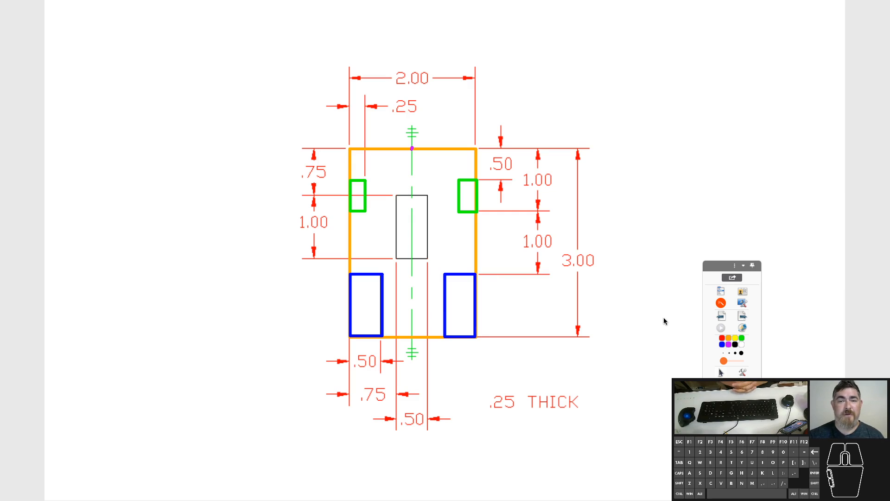
{"action": "left_click", "coordinate": [743, 317]}
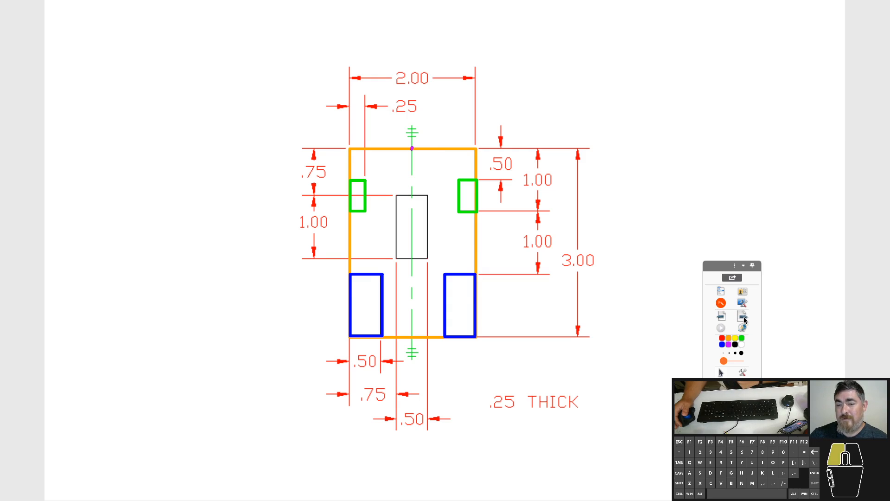
{"action": "left_click", "coordinate": [721, 304]}
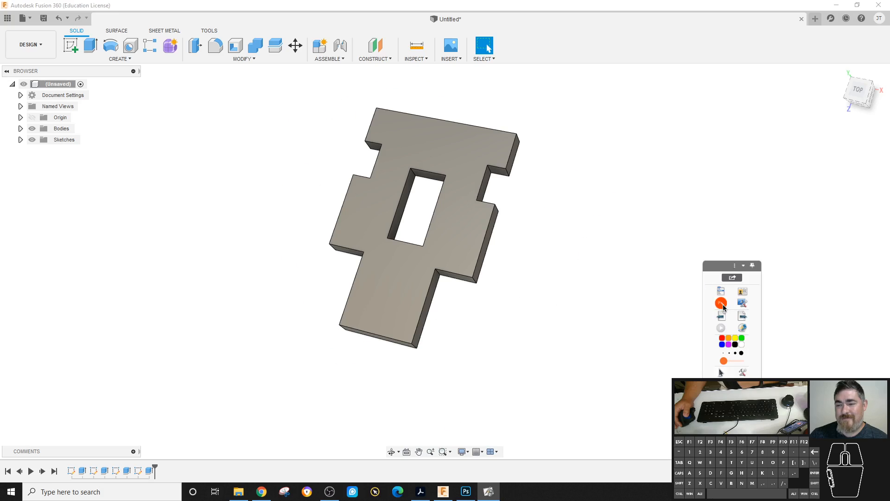
Save the design as Untitled in the parametric modeling location and close it
{"action": "left_click", "coordinate": [43, 18]}
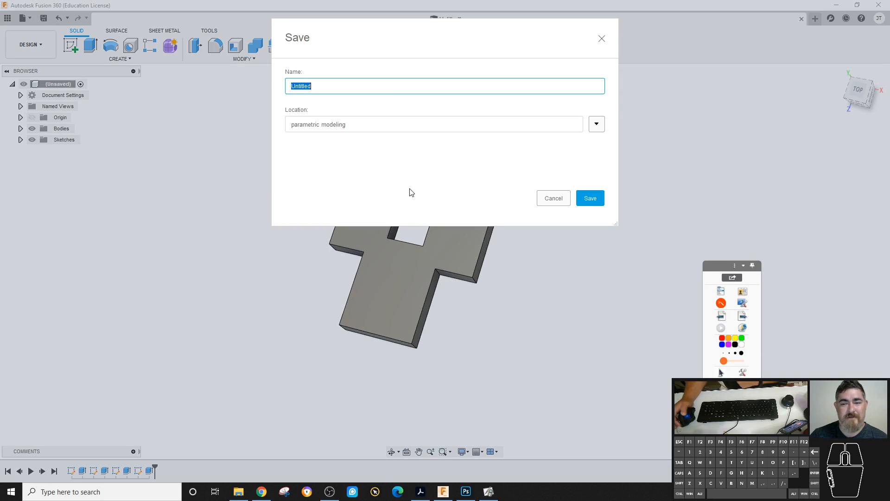
{"action": "left_click", "coordinate": [581, 202]}
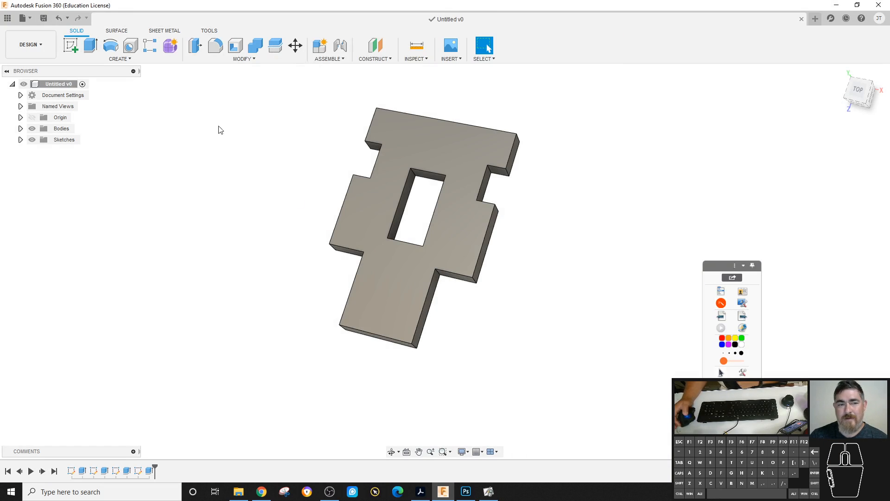
{"action": "left_click", "coordinate": [801, 19]}
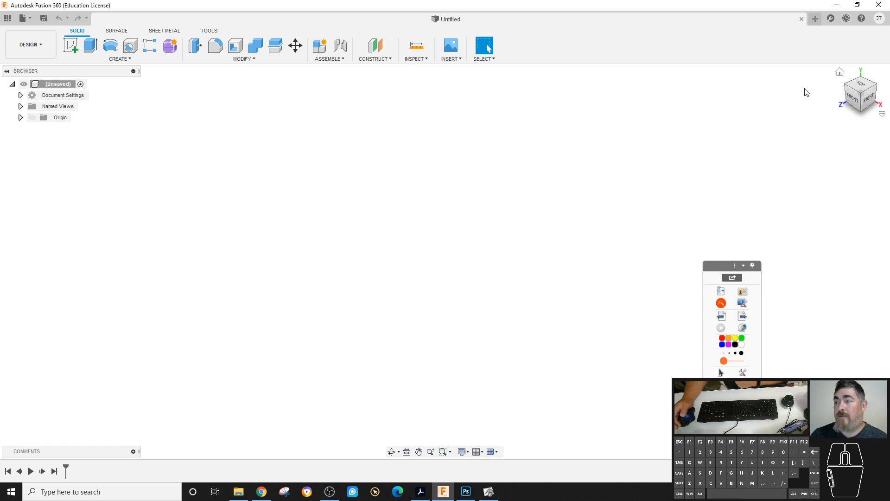
Check the Design History options in the Design preferences, keeping Capture Design History (Parametric Modeling)
{"action": "left_click", "coordinate": [878, 21]}
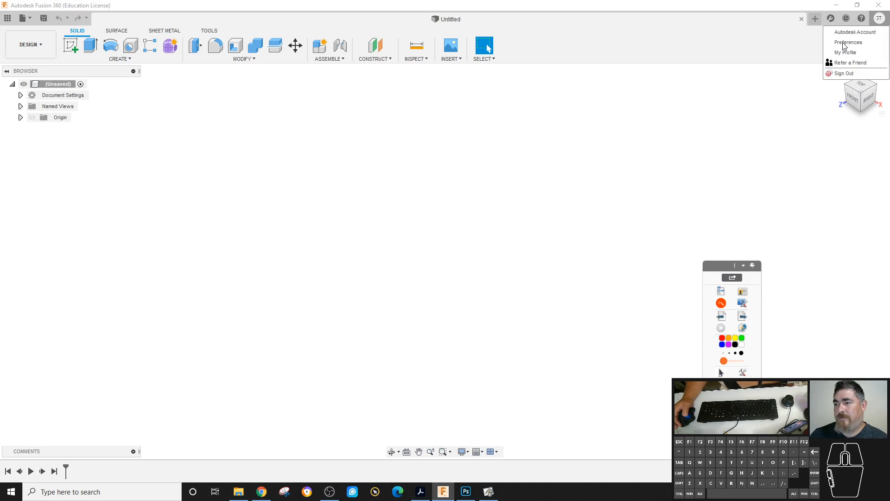
{"action": "left_click", "coordinate": [848, 42]}
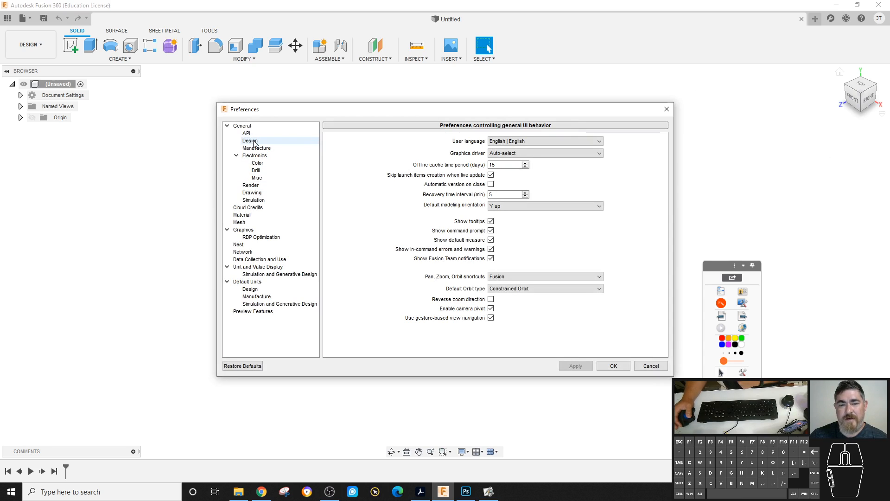
{"action": "left_click", "coordinate": [251, 141]}
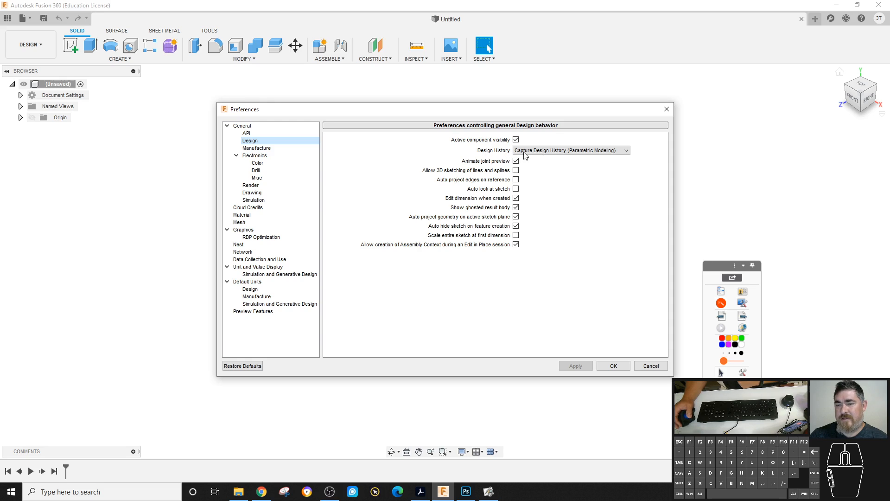
{"action": "left_click", "coordinate": [580, 151]}
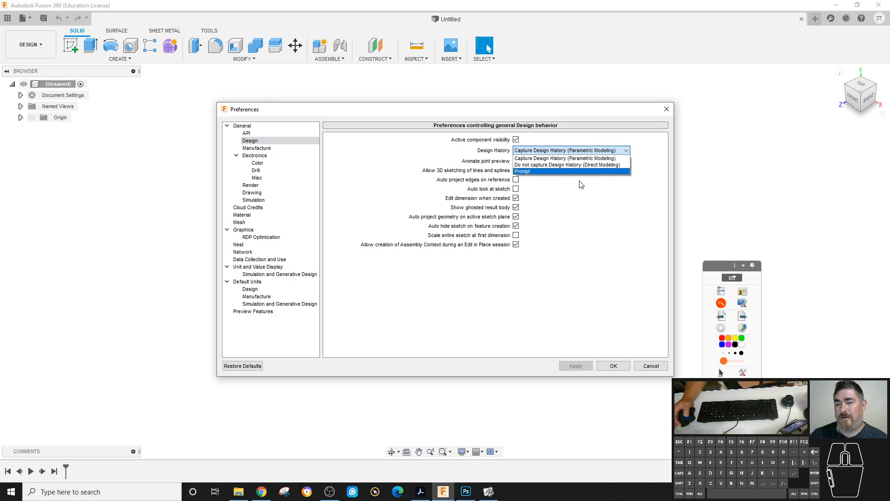
{"action": "left_click", "coordinate": [598, 150]}
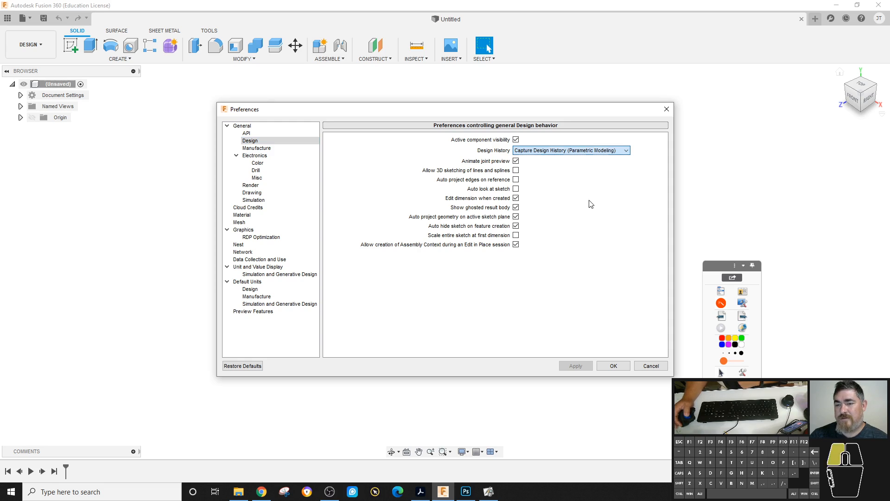
{"action": "left_click", "coordinate": [614, 366]}
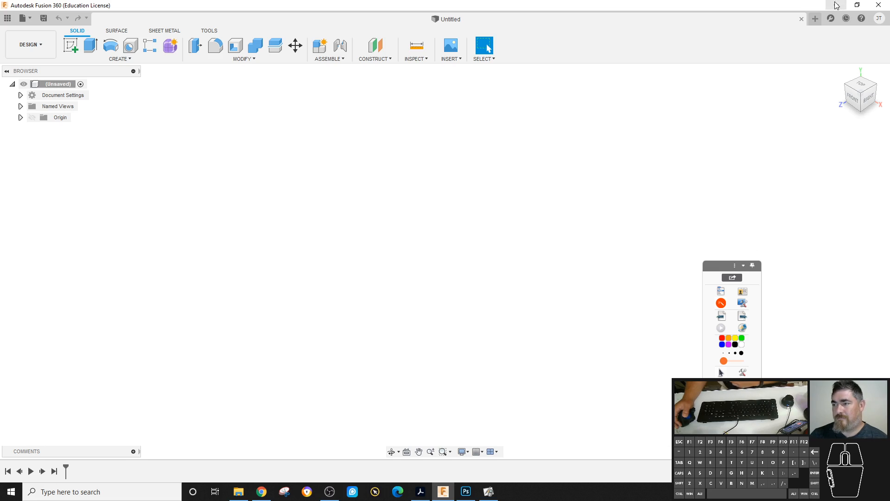
Outline the stepped block's L-shaped front profile in blue on its reference drawing, and return to the empty design
{"action": "left_click", "coordinate": [743, 302]}
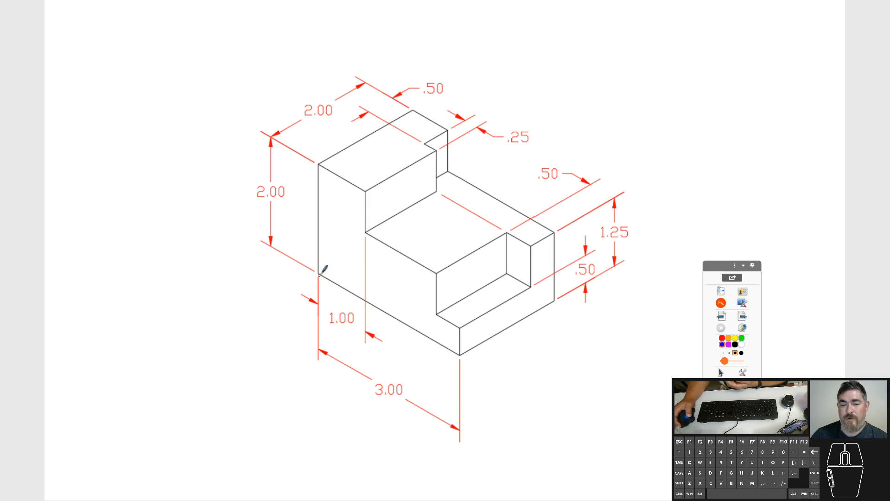
{"action": "mouse_move", "coordinate": [319, 274]}
{"action": "left_mouse_down"}
{"action": "mouse_move", "coordinate": [319, 165]}
{"action": "mouse_move", "coordinate": [364, 194]}
{"action": "mouse_move", "coordinate": [364, 236]}
{"action": "mouse_move", "coordinate": [452, 270]}
{"action": "mouse_move", "coordinate": [446, 275]}
{"action": "mouse_move", "coordinate": [466, 284]}
{"action": "mouse_move", "coordinate": [463, 355]}
{"action": "mouse_move", "coordinate": [313, 274]}
{"action": "left_mouse_up"}
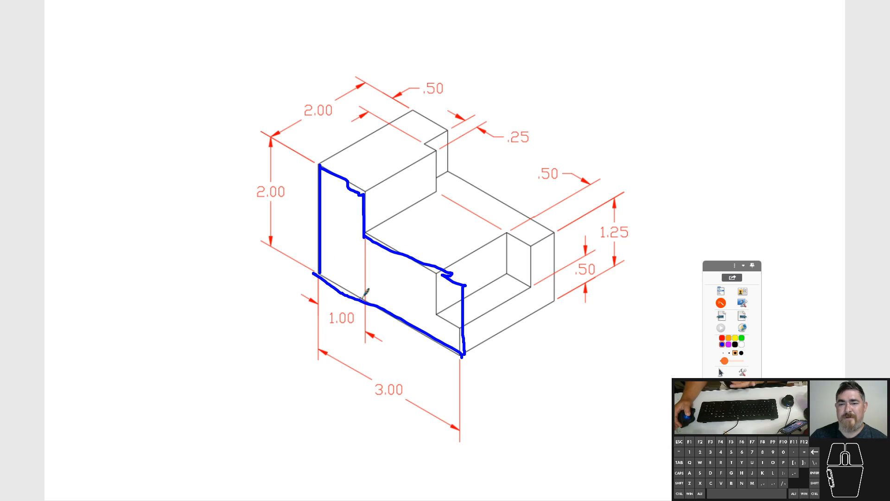
{"action": "left_click", "coordinate": [721, 302]}
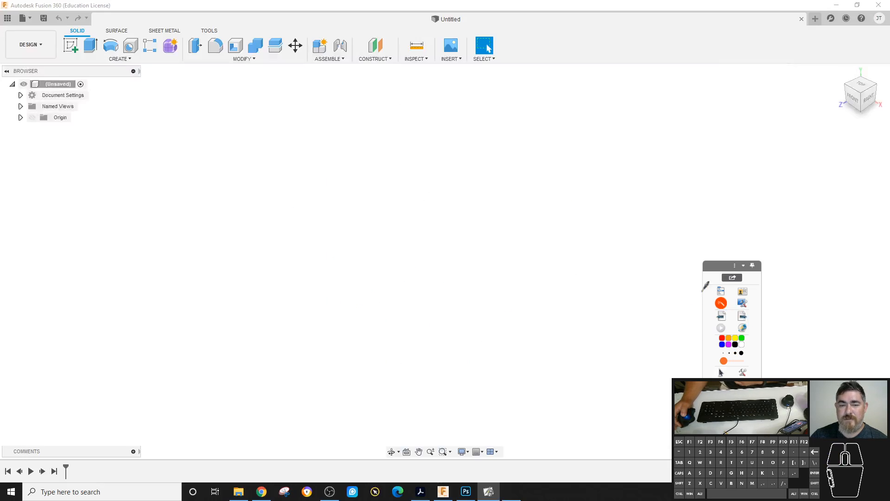
Start a sketch on the front plane and draw a rough closed six-line L-shaped profile from the origin
{"action": "left_click", "coordinate": [74, 47]}
{"action": "left_click", "coordinate": [473, 245]}
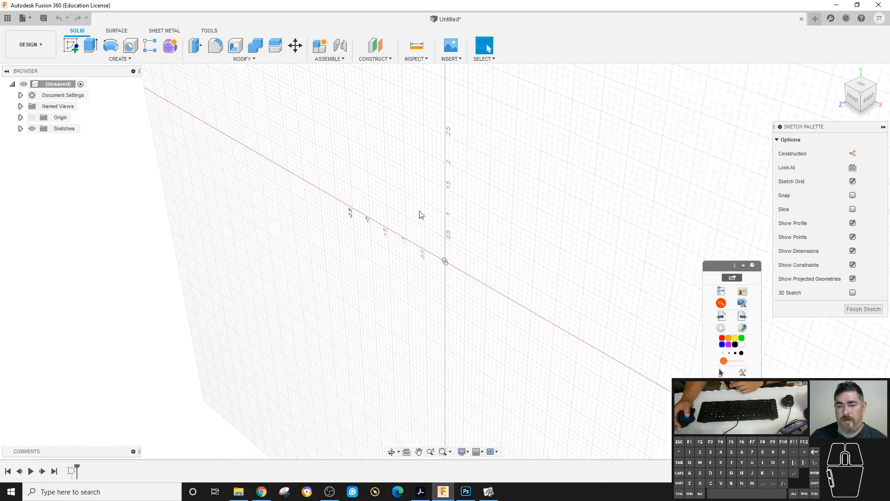
{"action": "left_click", "coordinate": [70, 45]}
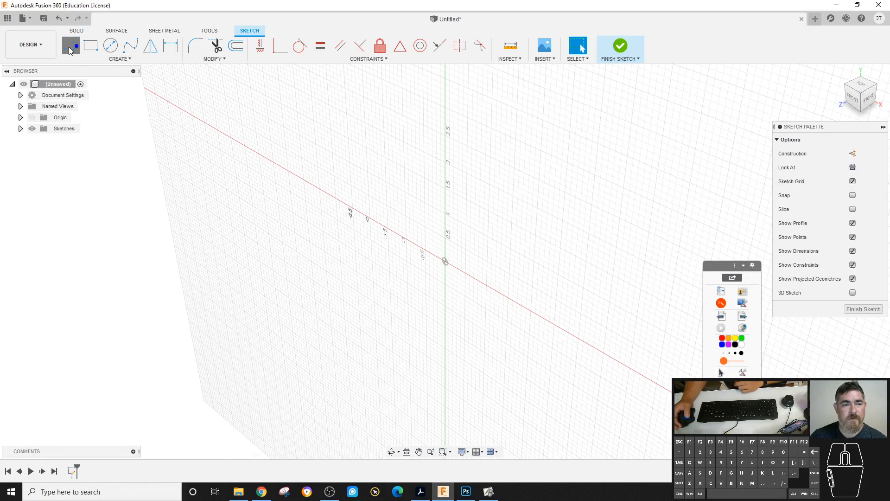
{"action": "left_click", "coordinate": [444, 262]}
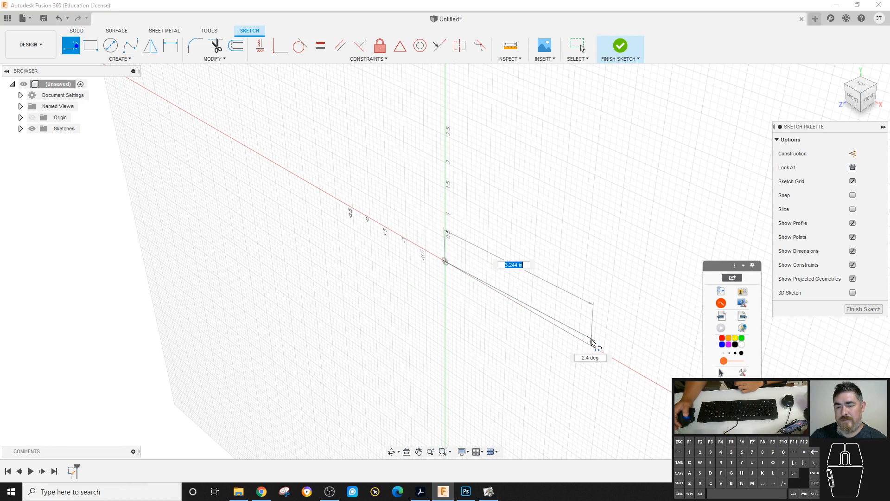
{"action": "left_click", "coordinate": [591, 346]}
{"action": "left_click", "coordinate": [629, 310]}
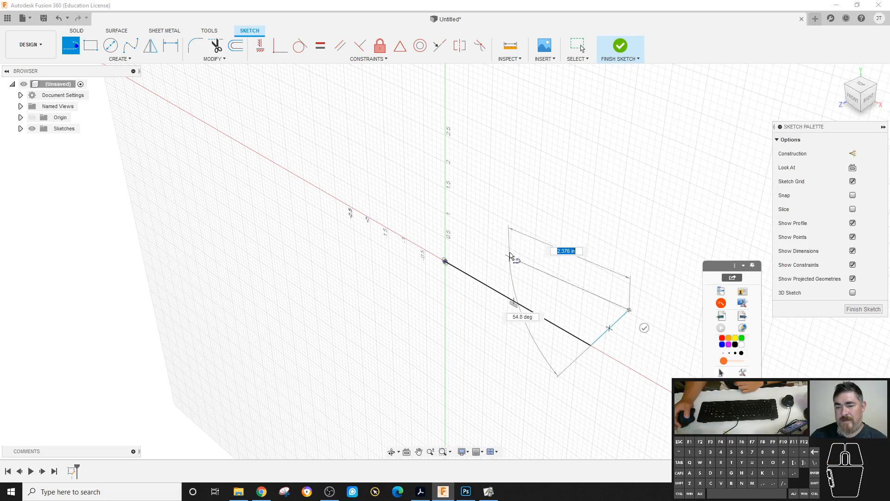
{"action": "left_click", "coordinate": [509, 245]}
{"action": "left_click", "coordinate": [533, 175]}
{"action": "left_click", "coordinate": [426, 146]}
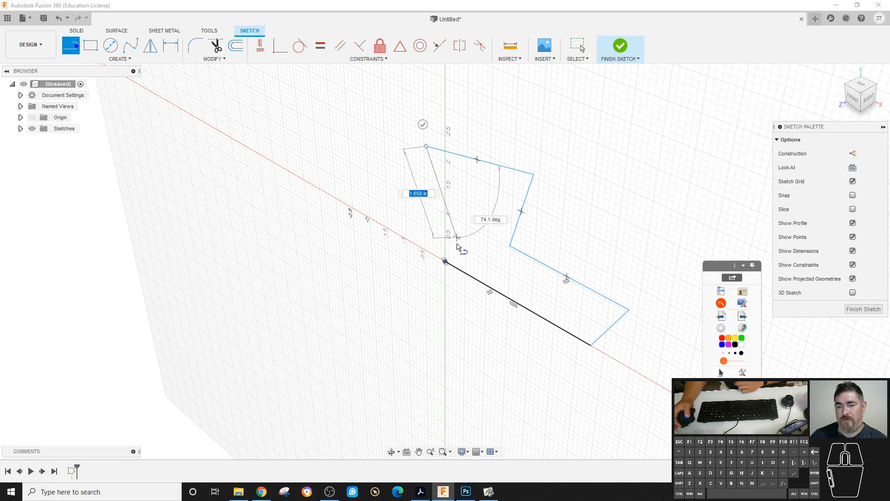
{"action": "left_click", "coordinate": [444, 263]}
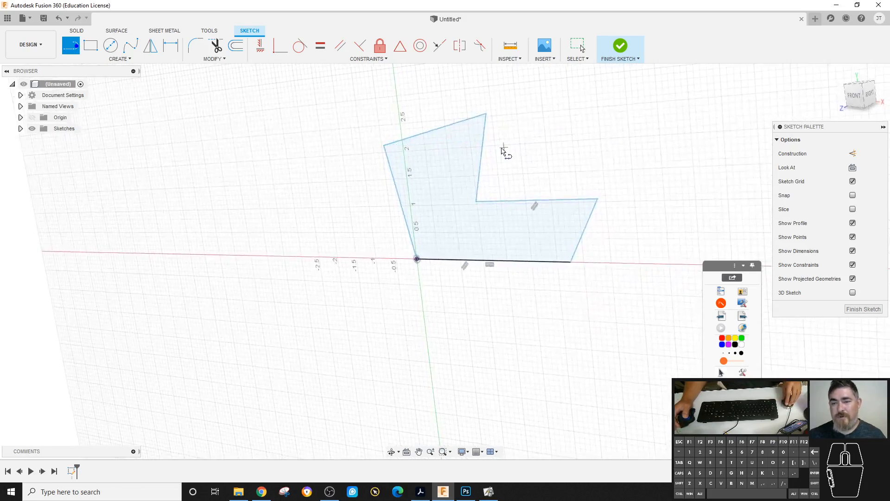
Apply Horizontal/Vertical constraints to the L-profile's slanted tall side, top edge, inner riser and short end edge
{"action": "left_click", "coordinate": [260, 45]}
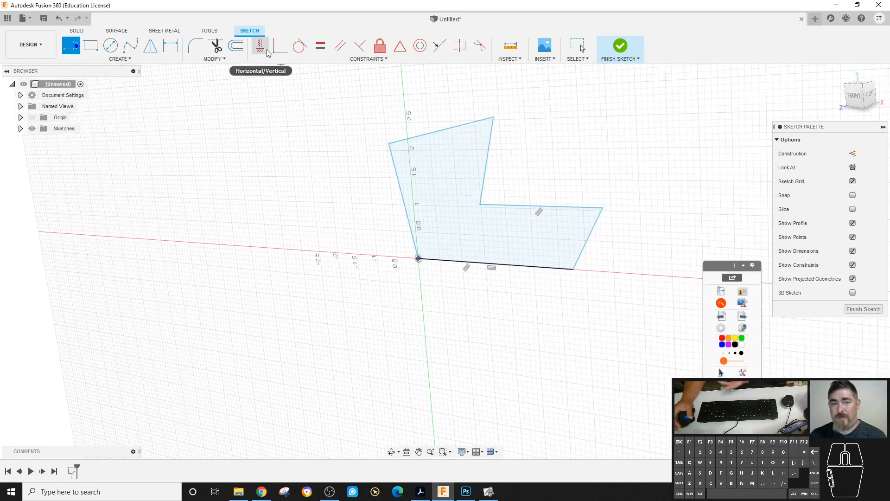
{"action": "left_click", "coordinate": [393, 166]}
{"action": "left_click", "coordinate": [440, 130]}
{"action": "left_click", "coordinate": [490, 148]}
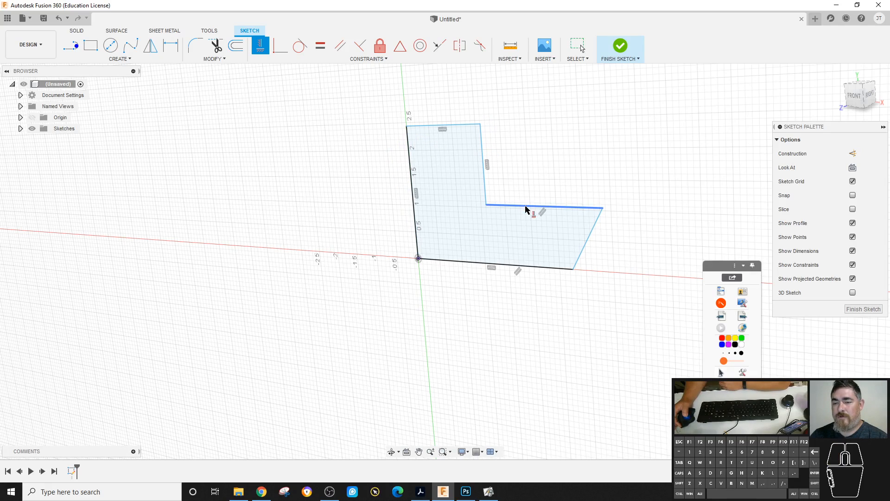
{"action": "left_click", "coordinate": [598, 226]}
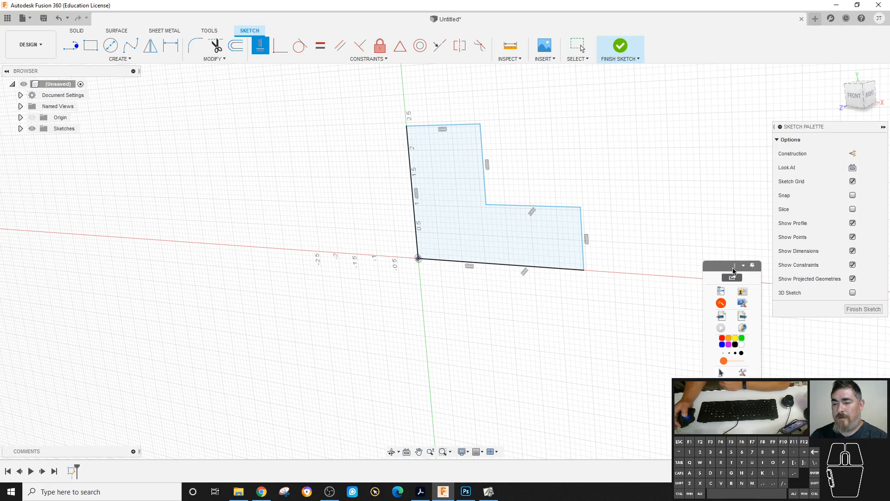
Move the annotation toolbar aside and pull the L-profile's two outer corners to test how the constrained shape behaves
{"action": "left_click_drag", "start_coordinate": [734, 270], "coordinate": [684, 276]}
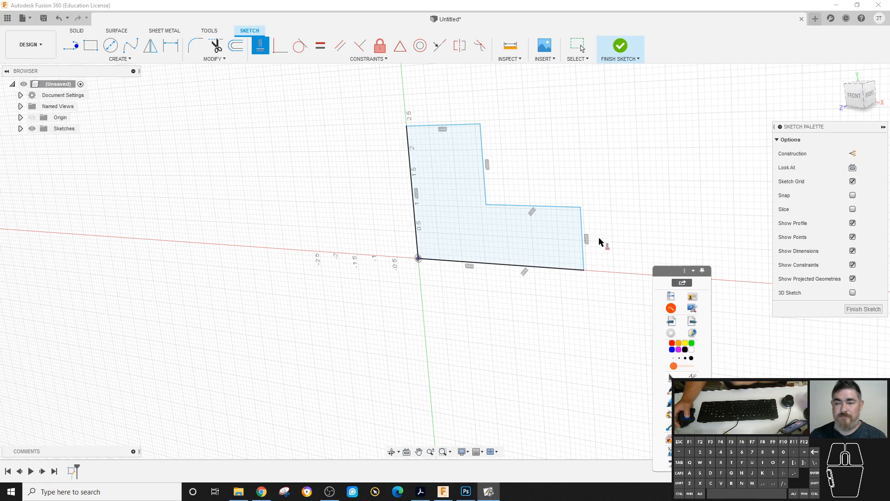
{"action": "scroll", "coordinate": [571, 245], "scroll_direction": "up", "scroll_amount": 1}
{"action": "key", "text": "Escape"}
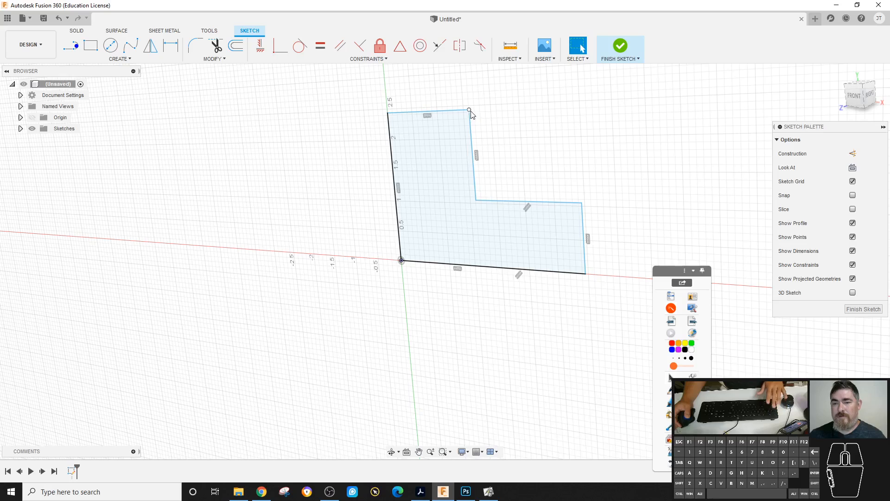
{"action": "left_click_drag", "start_coordinate": [469, 114], "coordinate": [434, 87]}
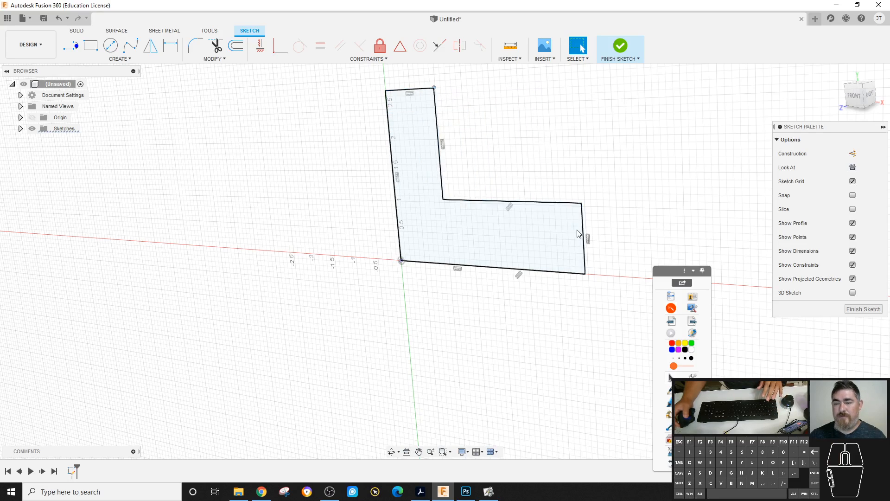
{"action": "mouse_move", "coordinate": [582, 204]}
{"action": "left_mouse_down"}
{"action": "mouse_move", "coordinate": [660, 192]}
{"action": "mouse_move", "coordinate": [570, 202]}
{"action": "mouse_move", "coordinate": [588, 202]}
{"action": "left_mouse_up"}
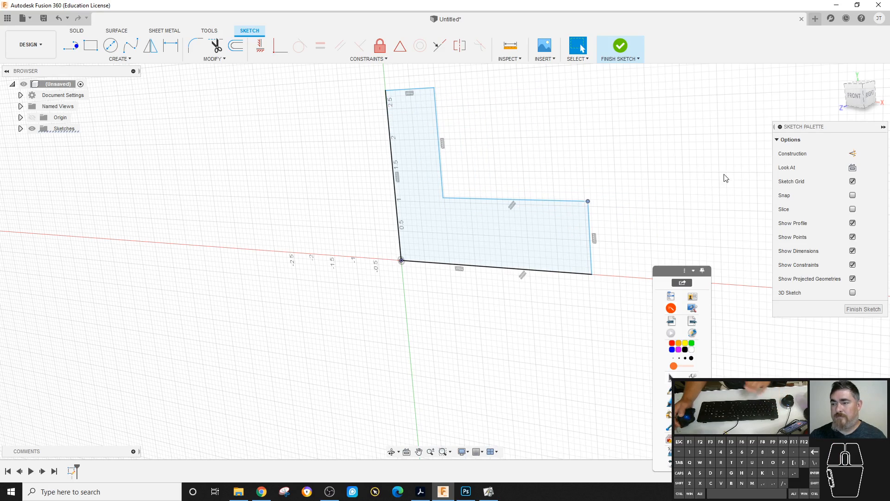
Copy the stepped block's reference drawing from the whiteboard and place it over the sketch view
{"action": "left_click", "coordinate": [671, 296]}
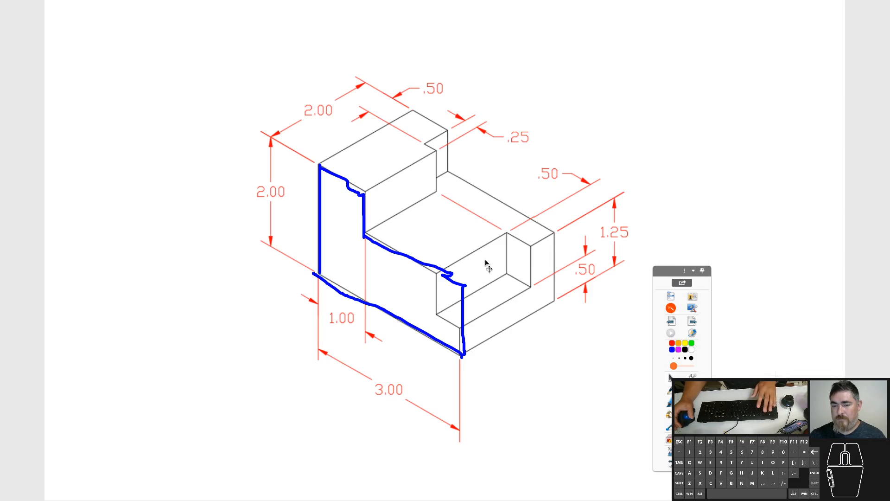
{"action": "left_click", "coordinate": [487, 244]}
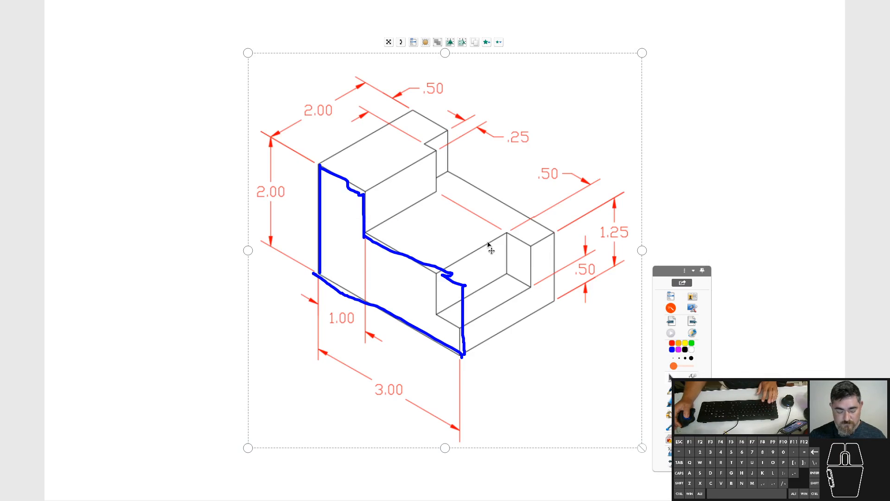
{"action": "left_click", "coordinate": [672, 308]}
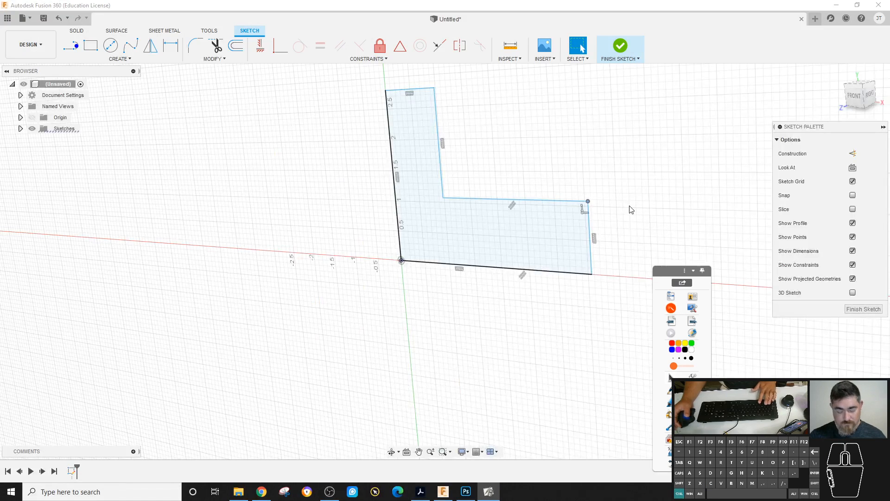
{"action": "left_click_drag", "start_coordinate": [611, 218], "coordinate": [277, 198]}
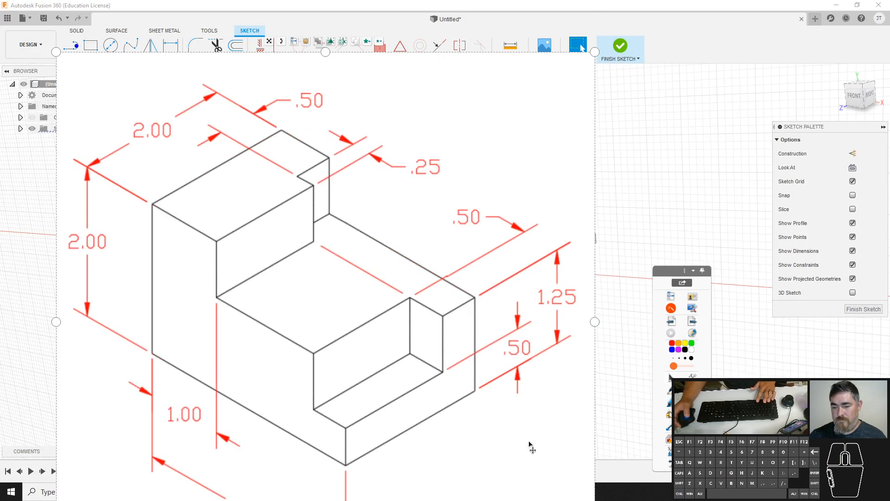
Scale down the reference drawing and park it in the empty area beside the L-shaped profile, below the browser tree
{"action": "scroll", "coordinate": [575, 445], "scroll_direction": "down", "scroll_amount": 3}
{"action": "left_click_drag", "start_coordinate": [597, 447], "coordinate": [292, 143]}
{"action": "scroll", "coordinate": [220, 245], "scroll_direction": "up", "scroll_amount": 3}
{"action": "mouse_move", "coordinate": [219, 241]}
{"action": "left_mouse_down"}
{"action": "mouse_move", "coordinate": [211, 340]}
{"action": "mouse_move", "coordinate": [210, 332]}
{"action": "left_mouse_up"}
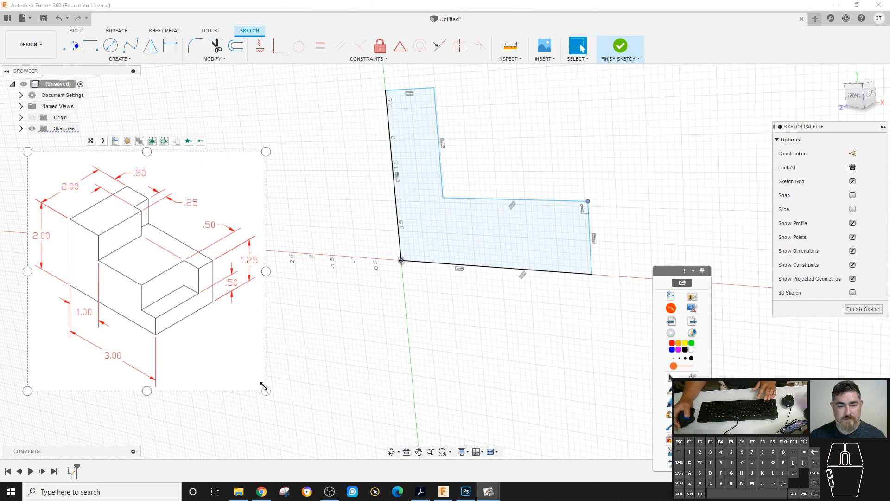
{"action": "left_click_drag", "start_coordinate": [265, 388], "coordinate": [226, 350]}
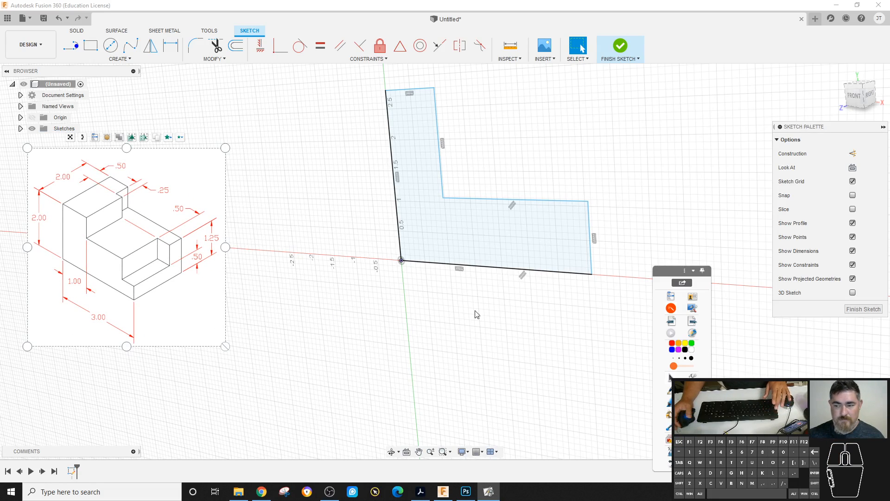
{"action": "key", "text": "Escape"}
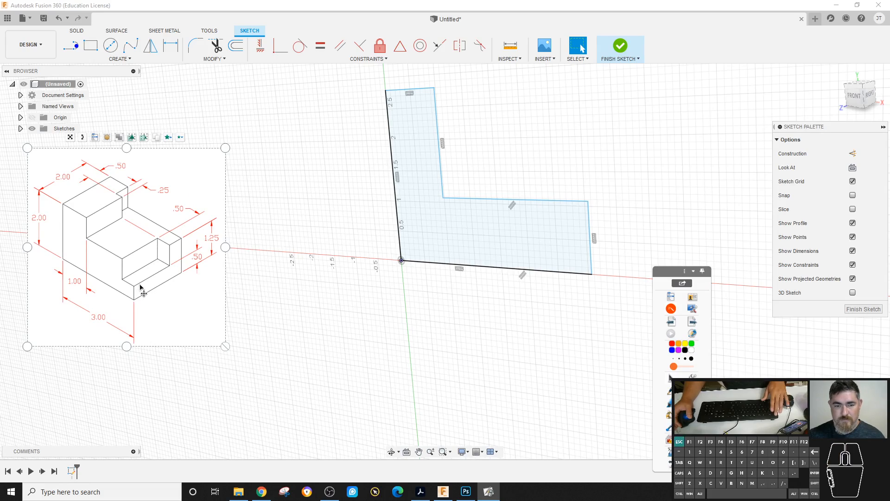
Deselect the reference drawing, collapse the annotation toolbar and move it directly below the drawing
{"action": "mouse_move", "coordinate": [257, 282]}
{"action": "middle_mouse_down", "text": "shift"}
{"action": "mouse_move", "coordinate": [278, 294]}
{"action": "mouse_move", "coordinate": [220, 281]}
{"action": "middle_mouse_up", "text": "shift"}
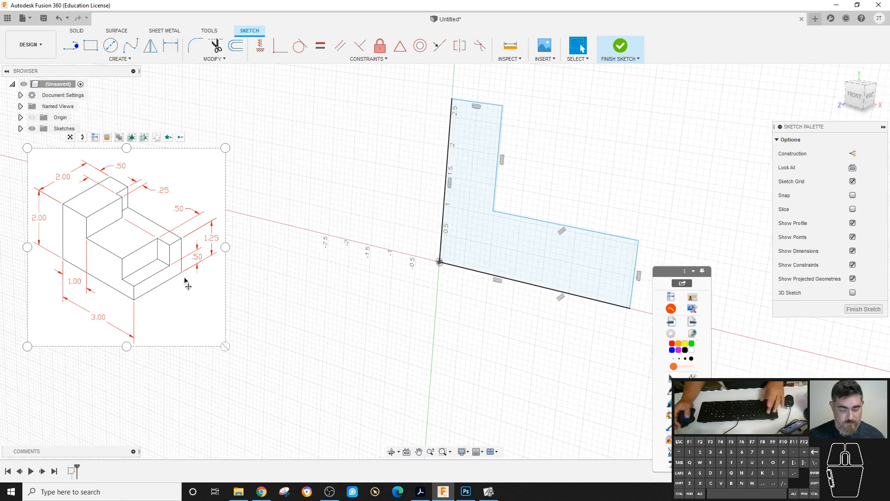
{"action": "key", "text": "F2"}
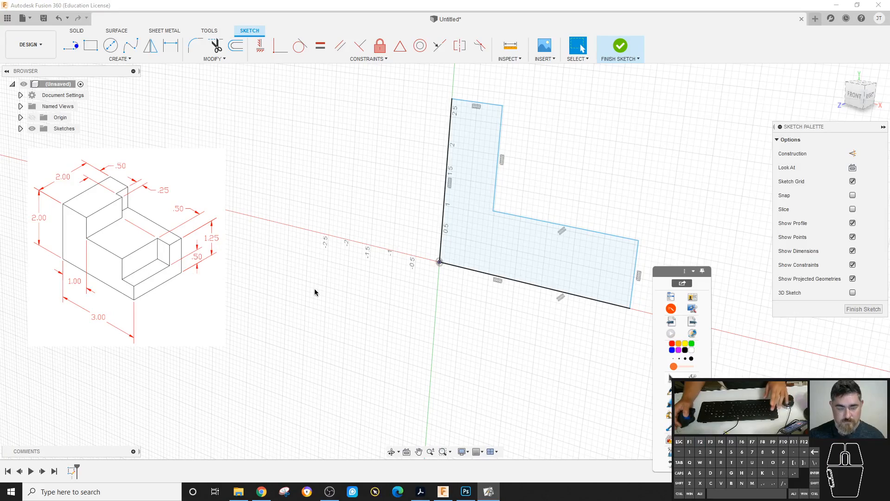
{"action": "mouse_move", "coordinate": [422, 274]}
{"action": "middle_mouse_down", "text": "shift"}
{"action": "mouse_move", "coordinate": [438, 276]}
{"action": "mouse_move", "coordinate": [576, 195]}
{"action": "mouse_move", "coordinate": [580, 155]}
{"action": "mouse_move", "coordinate": [604, 181]}
{"action": "middle_mouse_up", "text": "shift"}
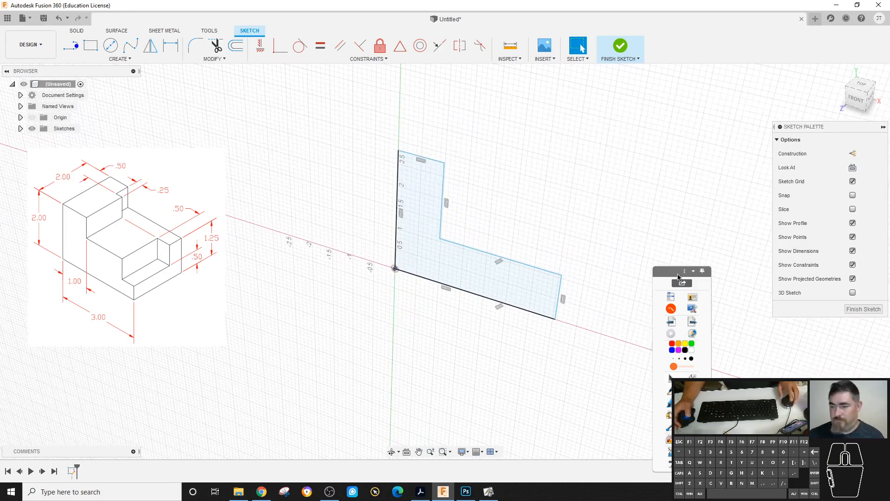
{"action": "left_click", "coordinate": [693, 271]}
{"action": "left_click_drag", "start_coordinate": [663, 275], "coordinate": [35, 363]}
{"action": "left_click", "coordinate": [560, 218]}
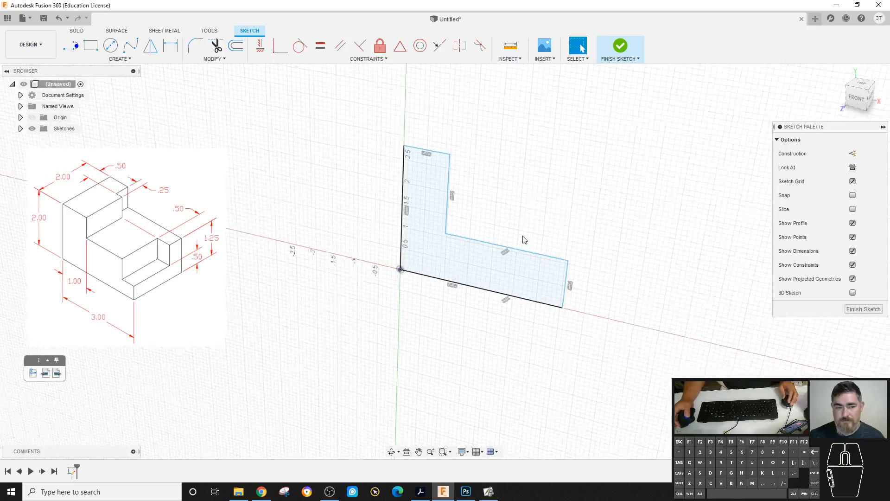
Dimension the L-profile's tall vertical side at 2.00 in and its top edge at 1.00 in
{"action": "left_click", "coordinate": [170, 46]}
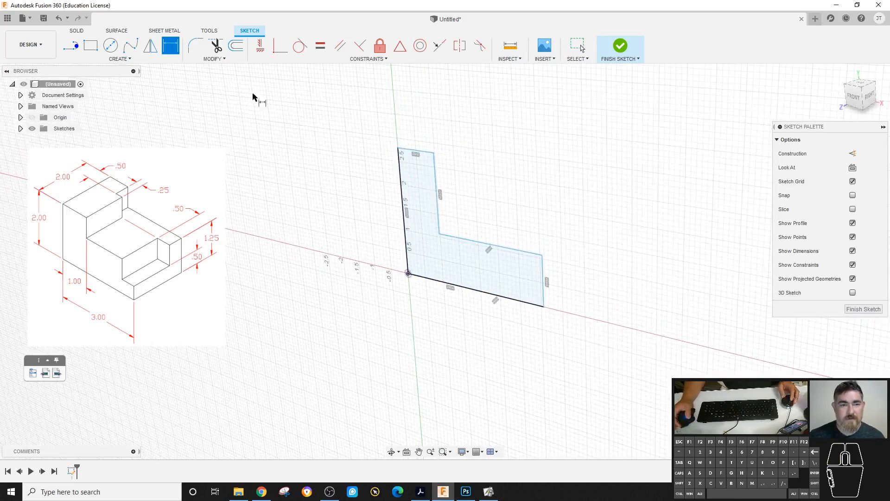
{"action": "left_click", "coordinate": [407, 193]}
{"action": "left_click", "coordinate": [353, 194]}
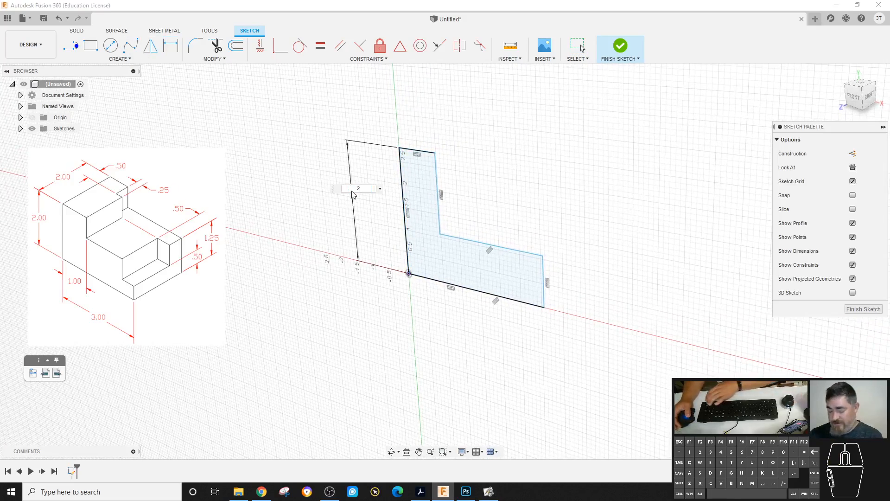
{"action": "key", "text": "Return"}
{"action": "left_click", "coordinate": [416, 189]}
{"action": "left_click", "coordinate": [417, 153]}
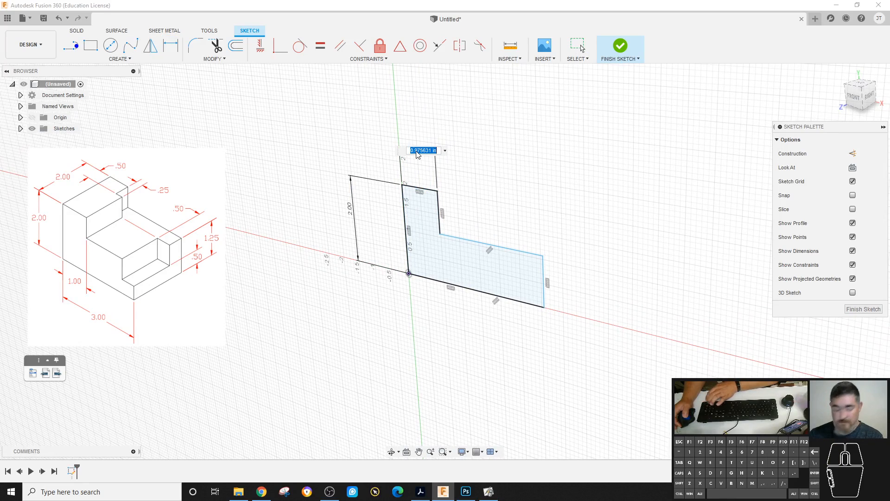
{"action": "type", "text": "1"}
{"action": "key", "text": "Return"}
Dimension the L-profile's bottom edge at 3.00 in and its short end edge at 1.25 in
{"action": "left_click", "coordinate": [441, 280]}
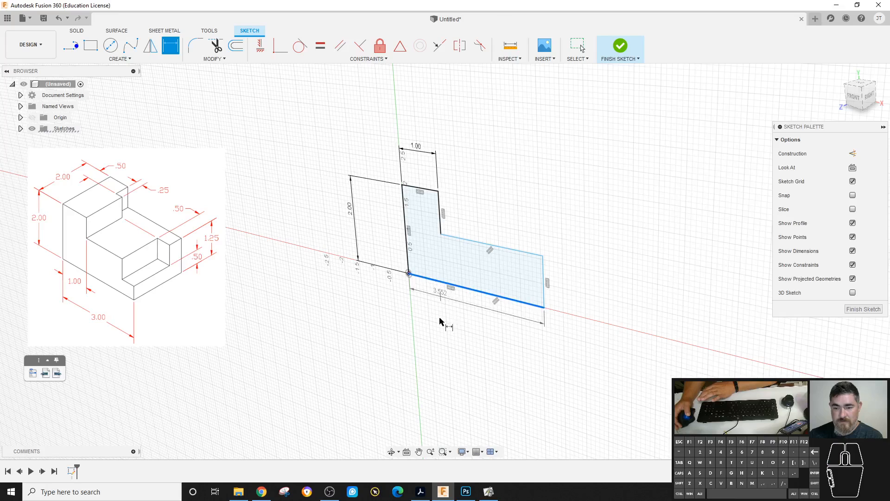
{"action": "left_click", "coordinate": [441, 320]}
{"action": "type", "text": "3.552478"}
{"action": "key", "text": "Return"}
{"action": "left_click", "coordinate": [520, 285]}
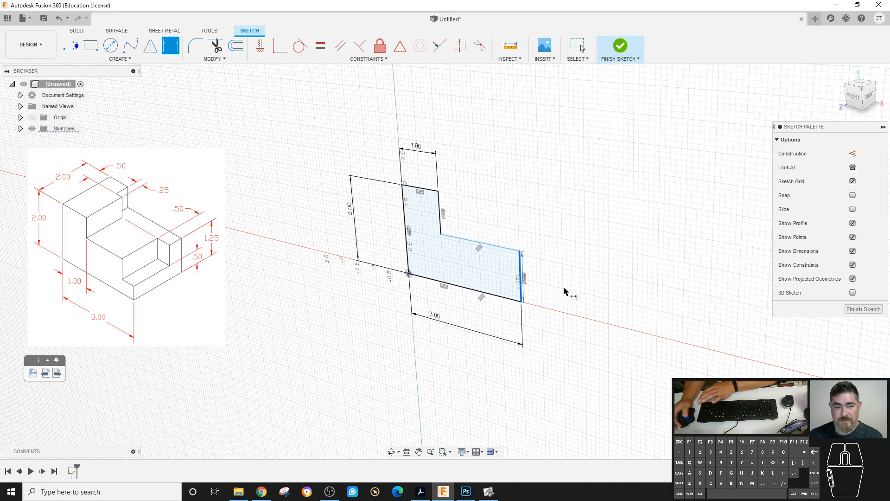
{"action": "left_click", "coordinate": [575, 291]}
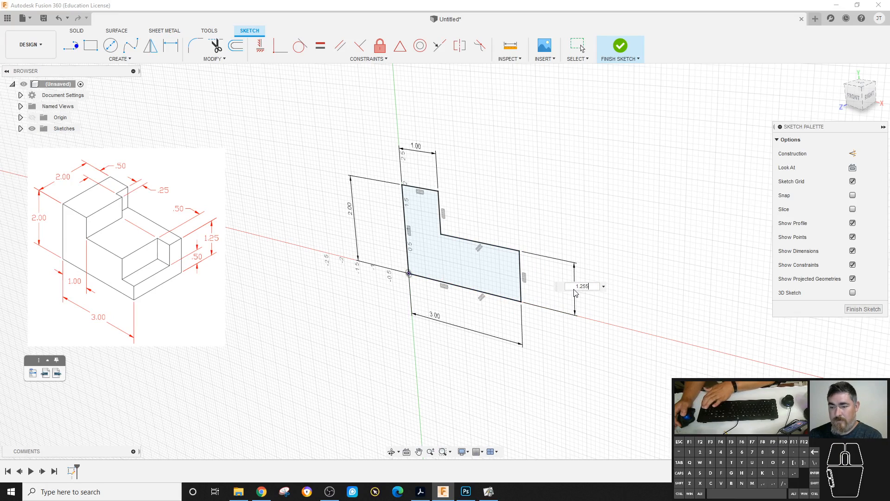
{"action": "key", "text": "Return"}
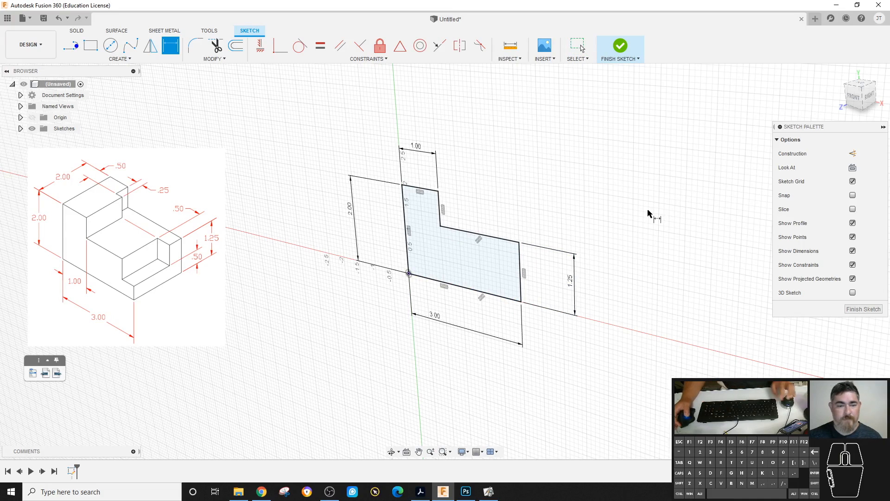
Finish the sketch and extrude the L-shaped profile 2 in to one side as a new body
{"action": "left_click", "coordinate": [620, 46]}
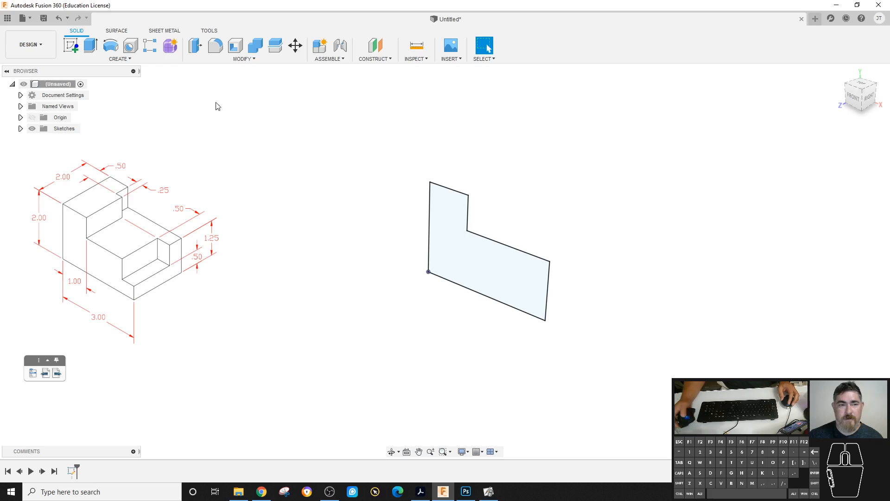
{"action": "left_click", "coordinate": [90, 45]}
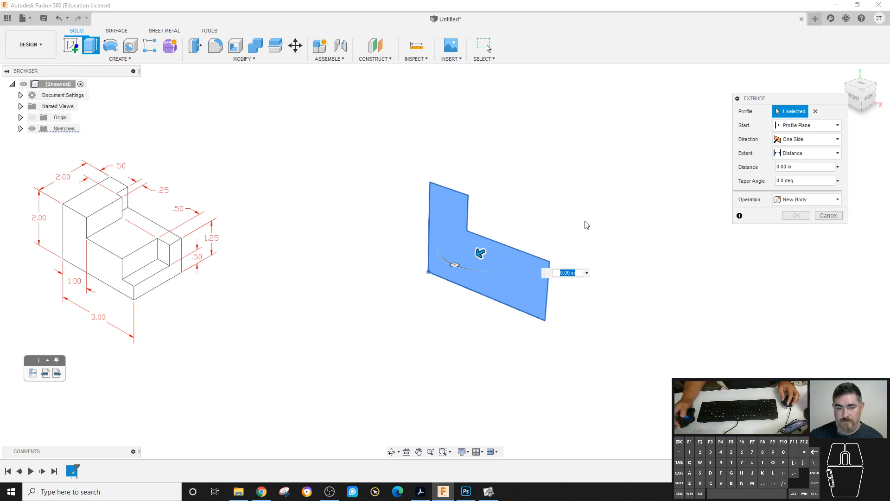
{"action": "type", "text": "2"}
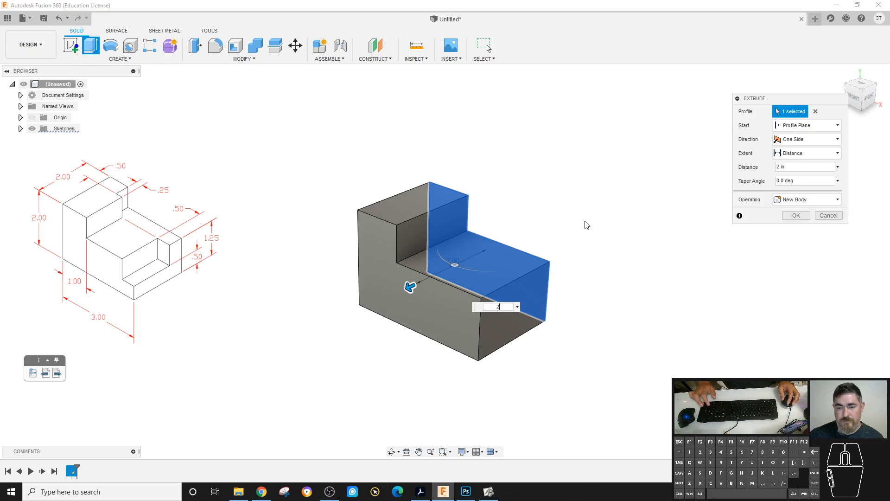
{"action": "key", "text": "Return"}
{"action": "middle_click_drag", "start_coordinate": [337, 253], "coordinate": [296, 265], "text": "shift"}
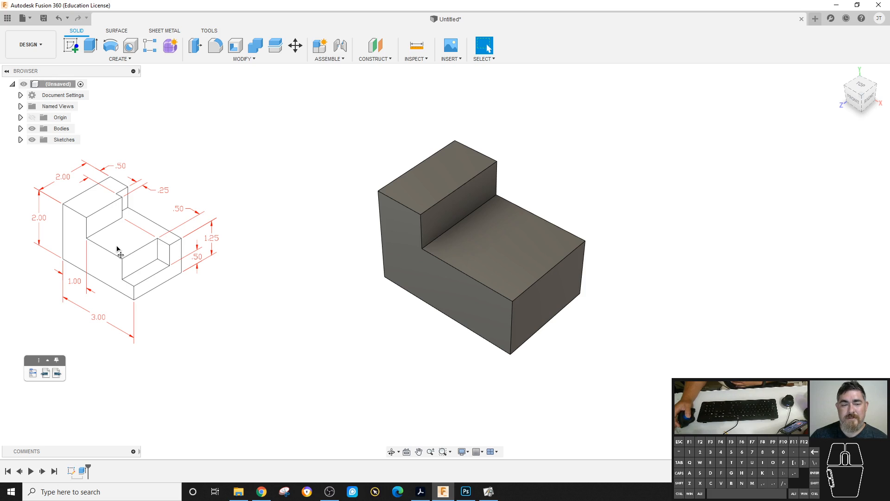
Sketch a rectangle of about 0.50 by 0.73 in on the tall step's top face, starting at its rear inner corner
{"action": "left_click", "coordinate": [71, 45]}
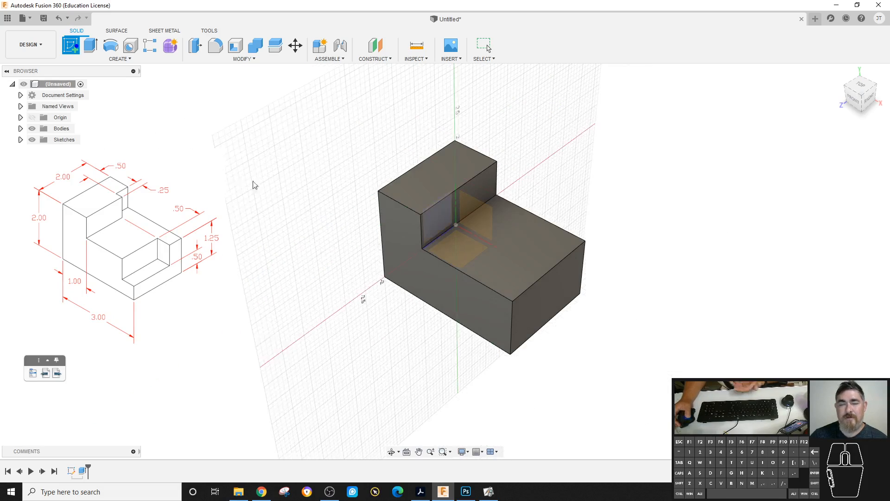
{"action": "left_click", "coordinate": [471, 168]}
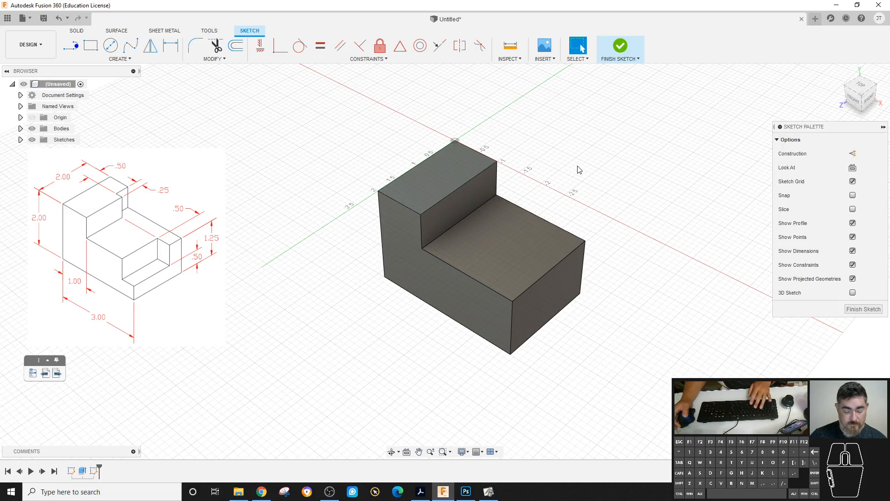
{"action": "key", "text": "r"}
{"action": "left_click", "coordinate": [497, 162]}
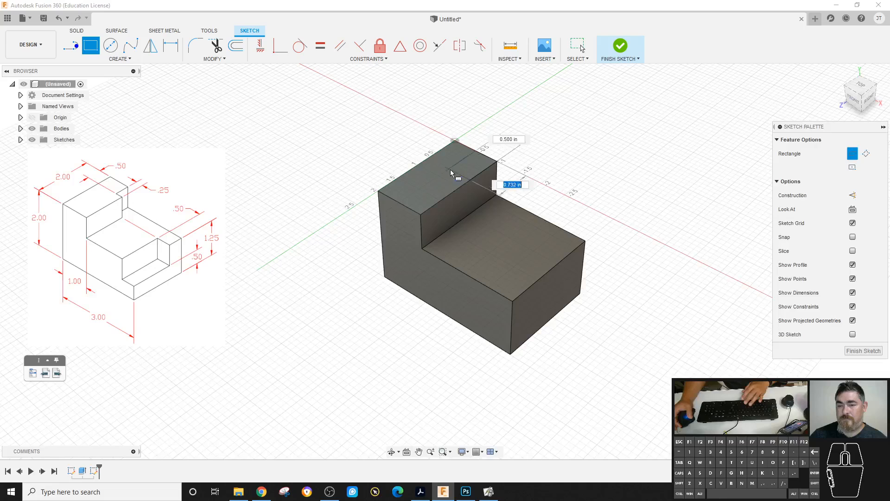
Dimension the corner rectangle at 0.50 in along the step's length and 0.25 in across it, and finish the sketch
{"action": "key", "text": "d"}
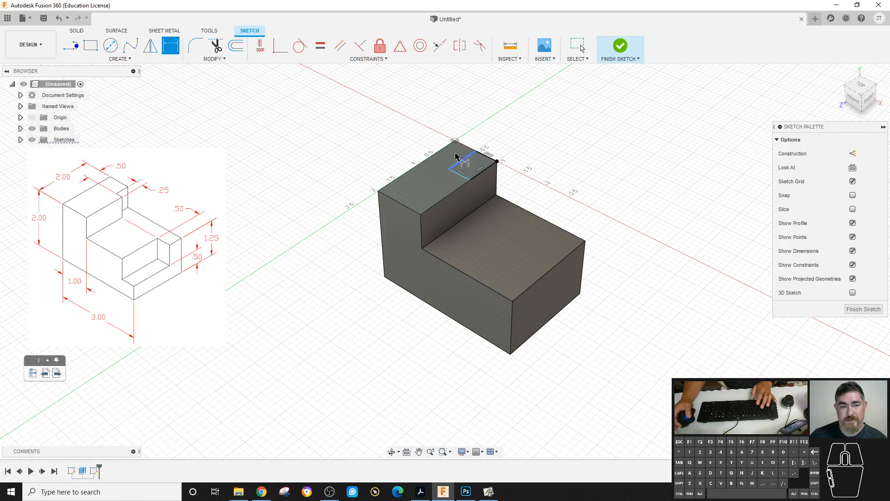
{"action": "left_click", "coordinate": [456, 156]}
{"action": "left_click", "coordinate": [419, 133]}
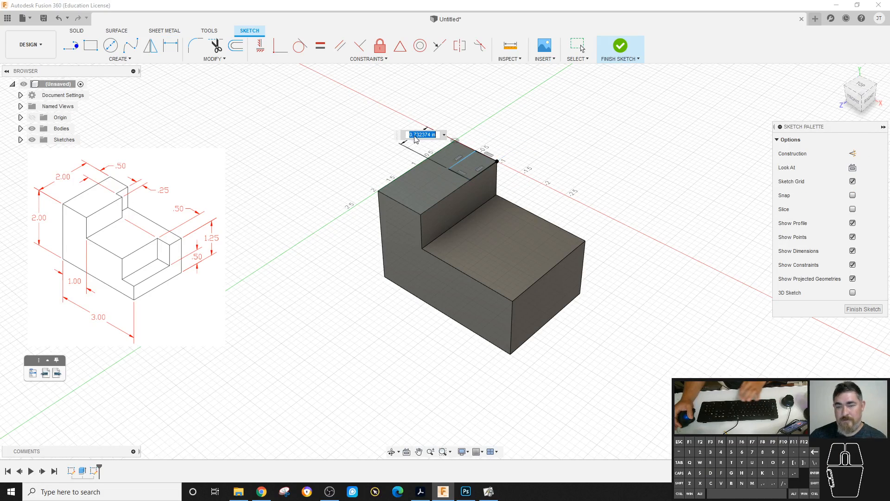
{"action": "left_click", "coordinate": [467, 168]}
{"action": "left_click", "coordinate": [546, 123]}
{"action": "type", "text": ".25"}
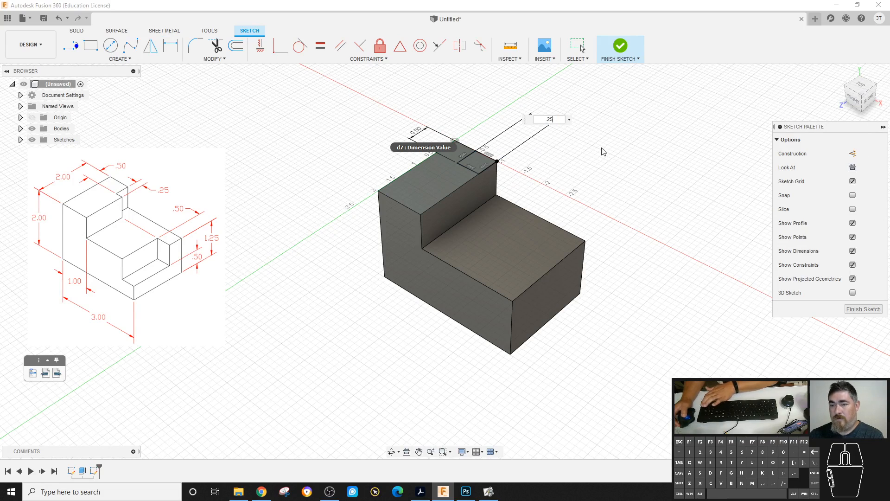
{"action": "key", "text": "Return"}
{"action": "left_click", "coordinate": [620, 45]}
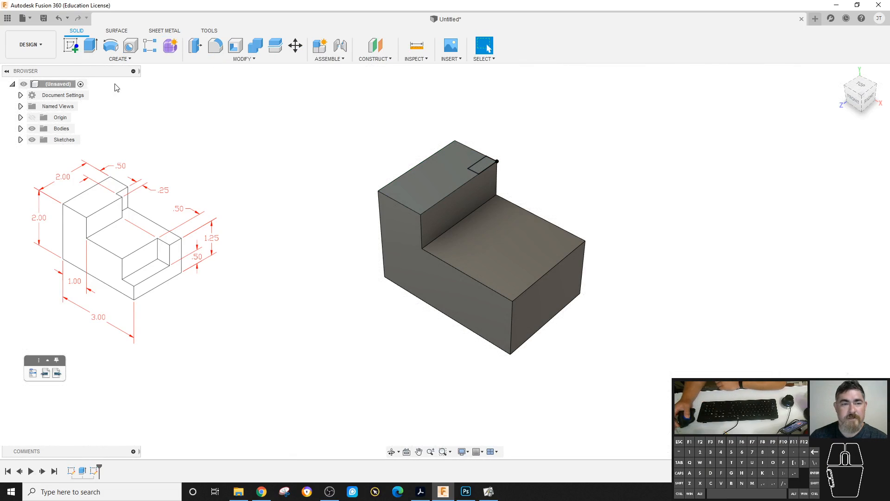
Extrude the corner rectangle as a cut with a To Object extent ending at the lower step's top face
{"action": "left_click", "coordinate": [91, 48]}
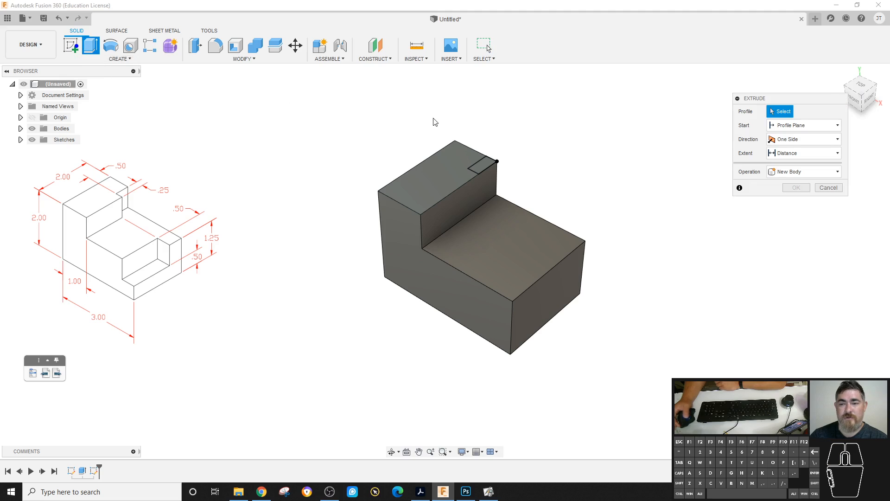
{"action": "left_click", "coordinate": [493, 167]}
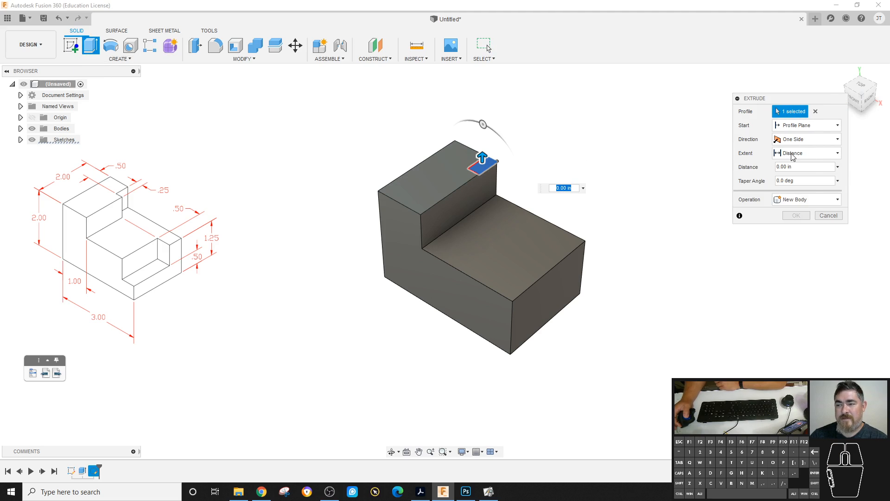
{"action": "left_click", "coordinate": [792, 155]}
{"action": "left_click", "coordinate": [792, 176]}
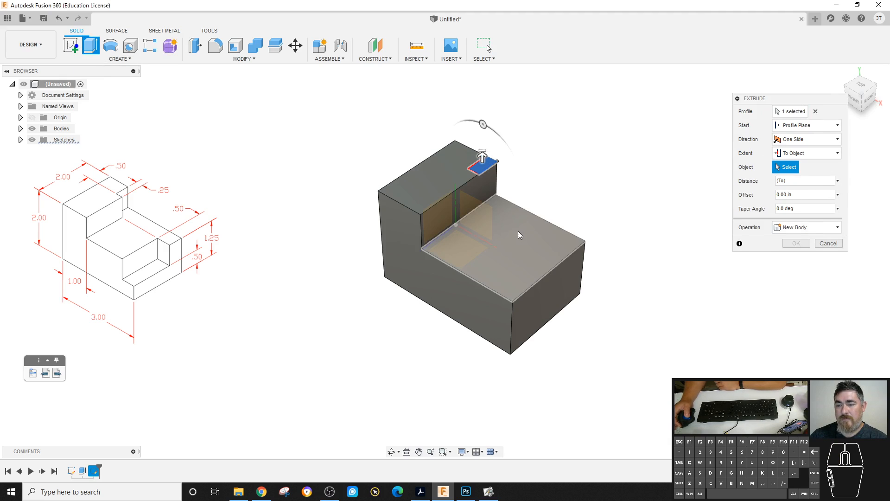
{"action": "left_click", "coordinate": [533, 229]}
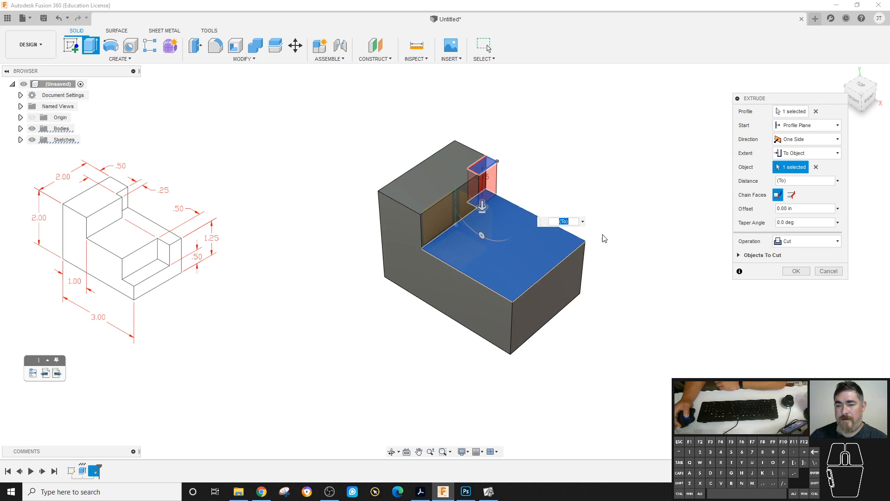
{"action": "left_click", "coordinate": [804, 271]}
{"action": "middle_click_drag", "start_coordinate": [574, 185], "coordinate": [575, 202], "text": "shift"}
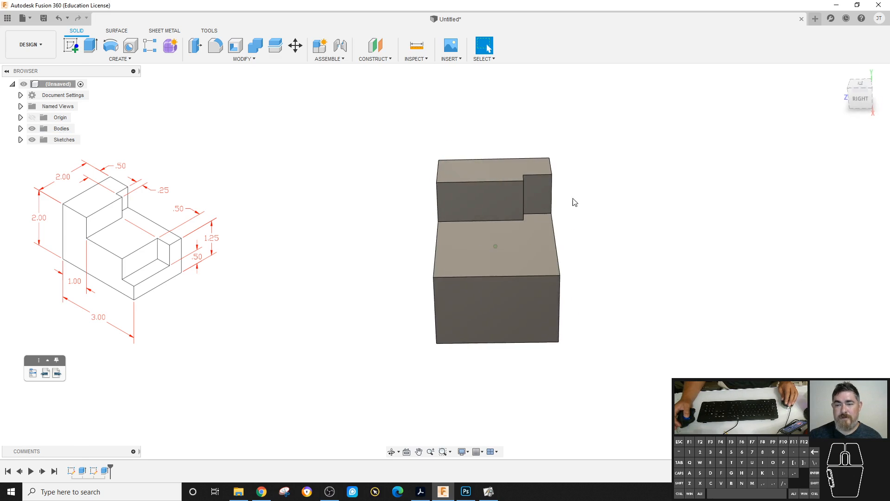
Edit the L-profile sketch to set its short end edge to 0.75 in, and finish the sketch
{"action": "double_click", "coordinate": [75, 471]}
{"action": "double_click", "coordinate": [649, 310]}
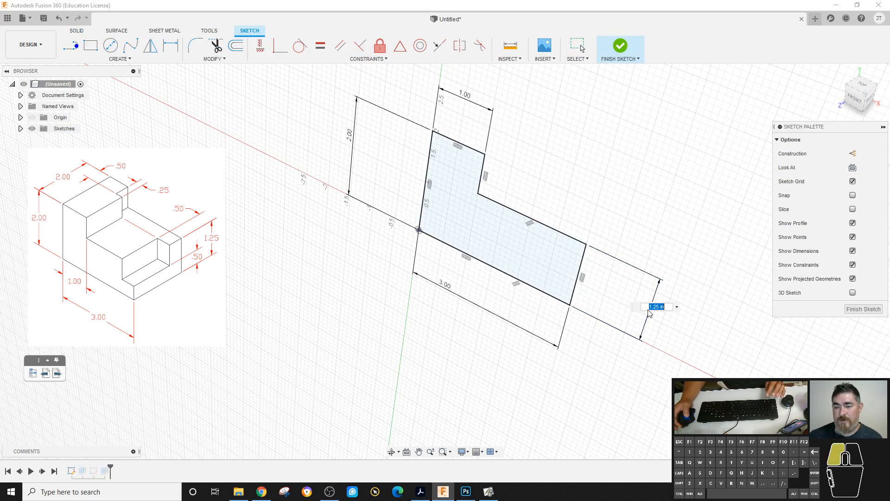
{"action": "type", "text": ".75"}
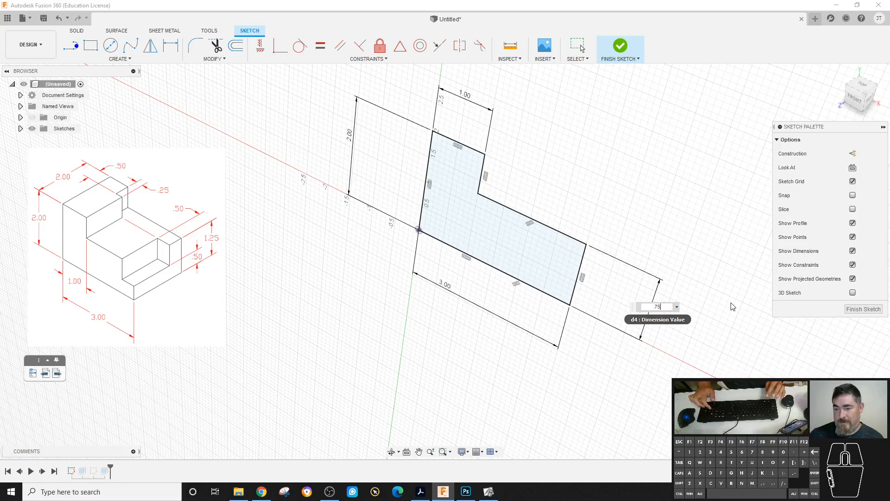
{"action": "key", "text": "Return"}
{"action": "left_click", "coordinate": [619, 48]}
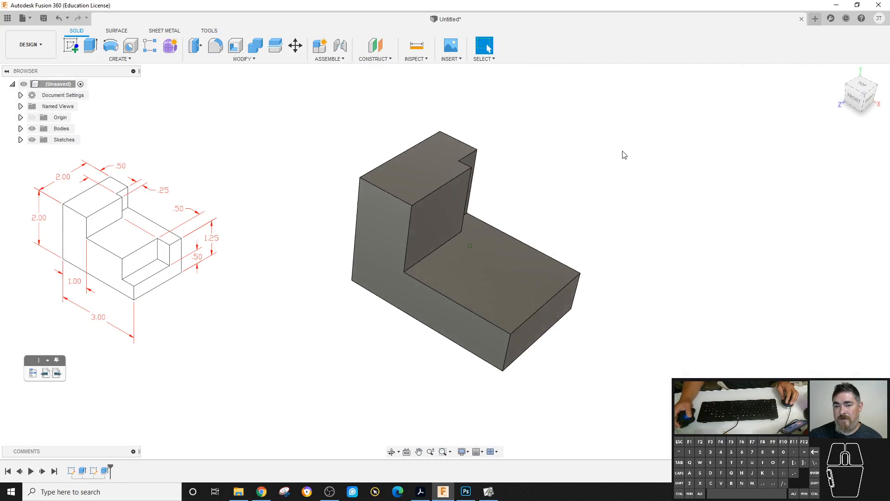
{"action": "mouse_move", "coordinate": [622, 153]}
{"action": "middle_mouse_down", "text": "shift"}
{"action": "mouse_move", "coordinate": [507, 179]}
{"action": "mouse_move", "coordinate": [507, 229]}
{"action": "middle_mouse_up", "text": "shift"}
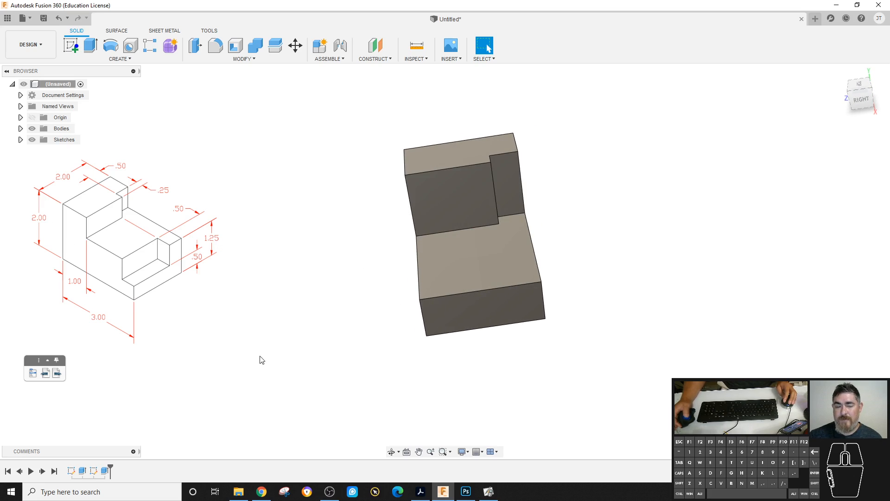
Edit the corner notch cut to use a Distance extent of -0.75 in
{"action": "double_click", "coordinate": [105, 471]}
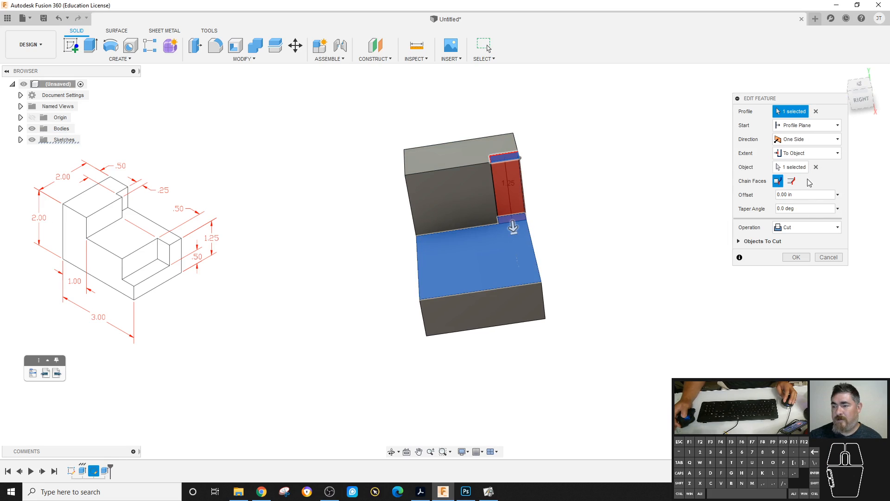
{"action": "left_click", "coordinate": [797, 153]}
{"action": "left_click", "coordinate": [804, 172]}
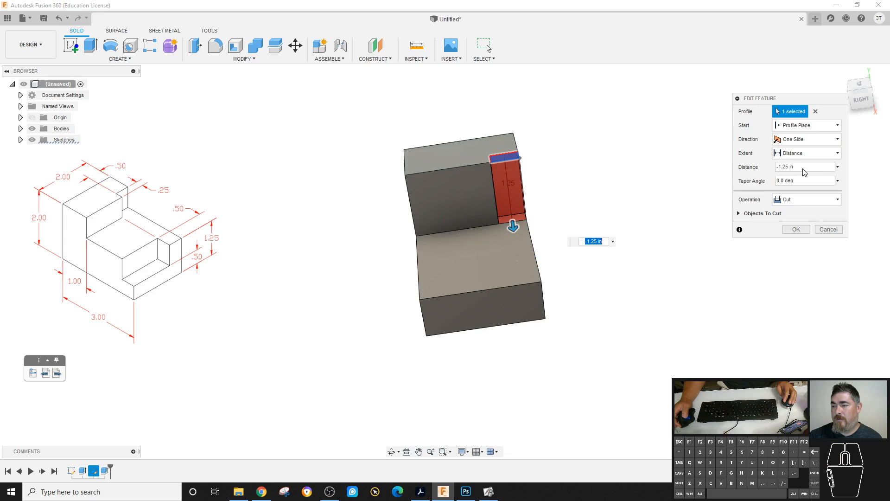
{"action": "left_click", "coordinate": [812, 169]}
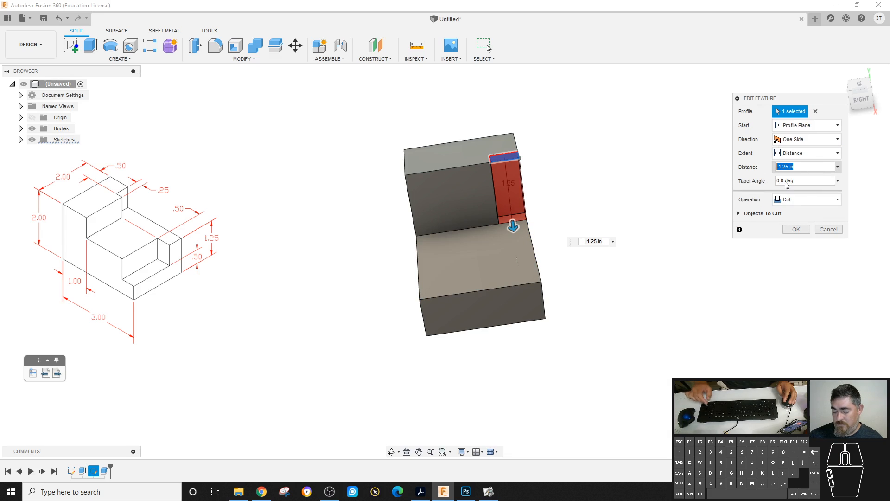
{"action": "type", "text": "-.75"}
{"action": "key", "text": "Return"}
{"action": "middle_click_drag", "start_coordinate": [547, 251], "coordinate": [227, 416], "text": "shift"}
Undo the notch edit, the end-edge height change and the corner notch cut
{"action": "key", "text": "ctrl+z"}
{"action": "key", "text": "ctrl+z"}
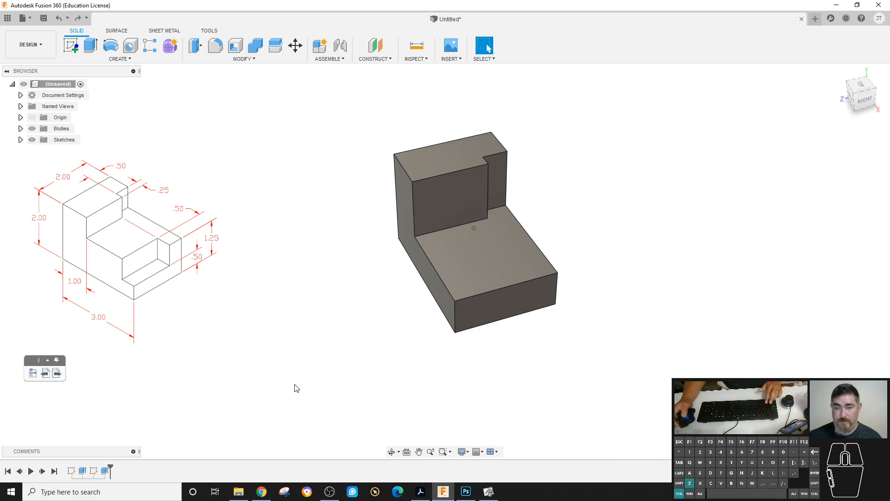
{"action": "key", "text": "ctrl+z"}
{"action": "key", "text": "ctrl+z"}
{"action": "key", "text": "ctrl+z"}
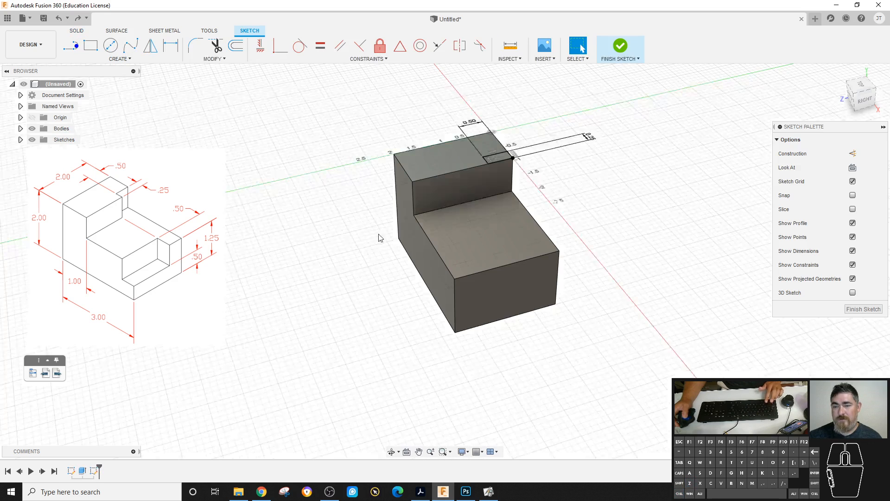
Finish the sketch and extrude the corner rectangle as a cut with a distance of -0.75 in
{"action": "left_click", "coordinate": [620, 46]}
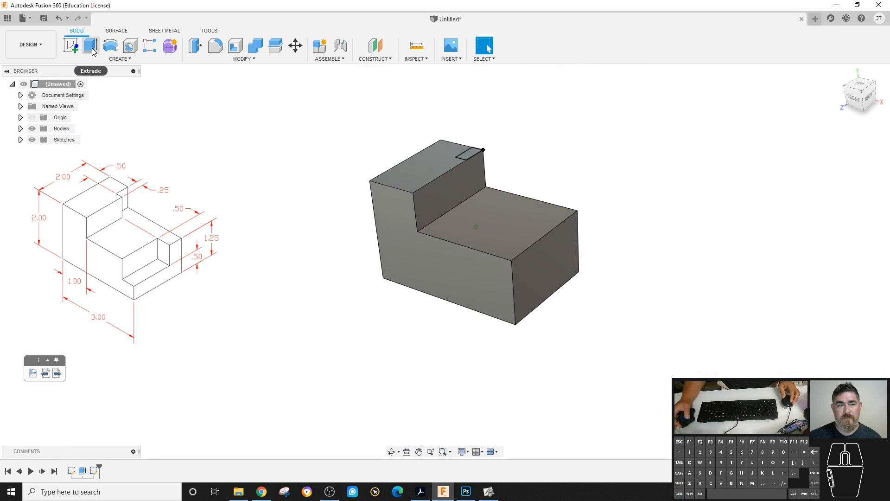
{"action": "left_click", "coordinate": [91, 46]}
{"action": "left_click", "coordinate": [475, 156]}
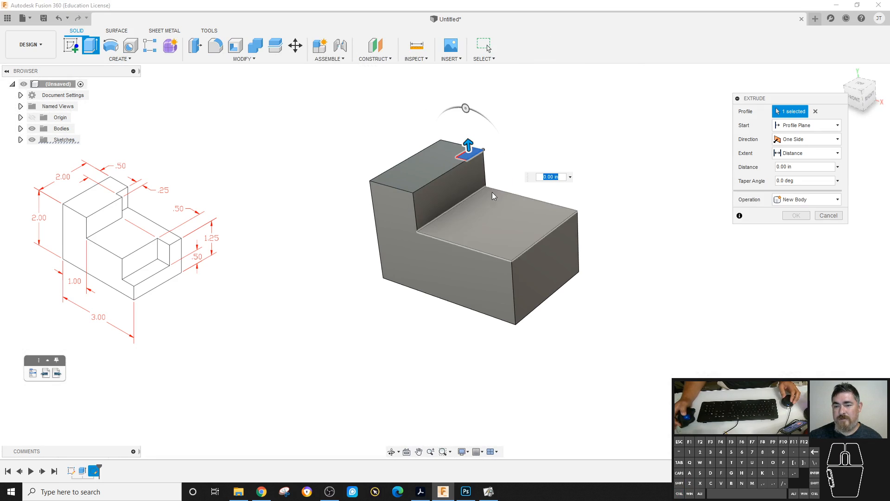
{"action": "type", "text": "-.75"}
{"action": "key", "text": "Return"}
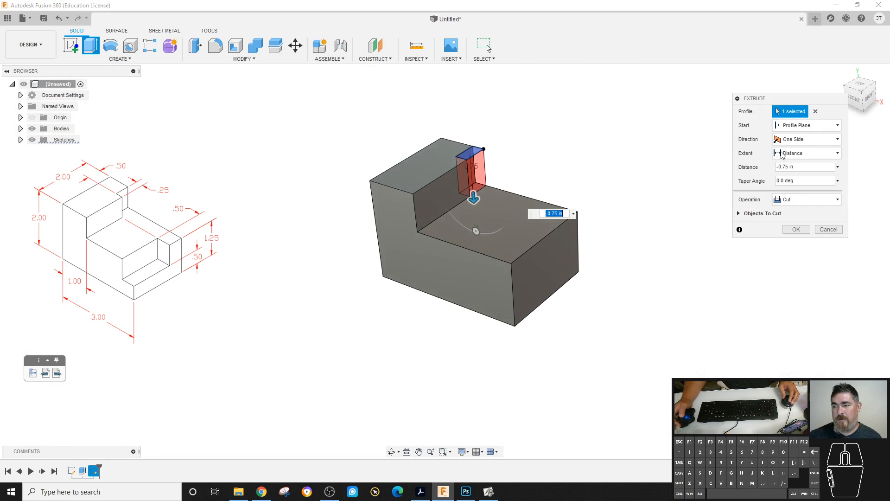
{"action": "left_click", "coordinate": [796, 230]}
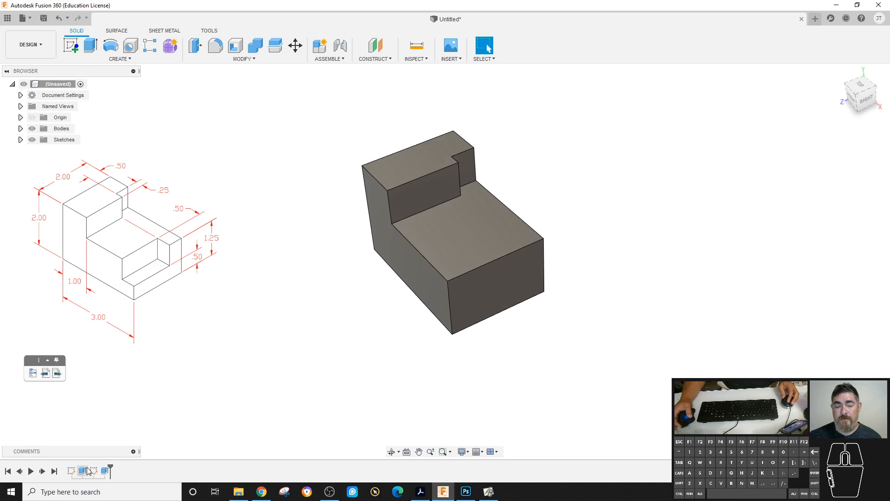
Change the L-profile's short end edge to 0.75 in in the base sketch and finish editing it
{"action": "double_click", "coordinate": [71, 471]}
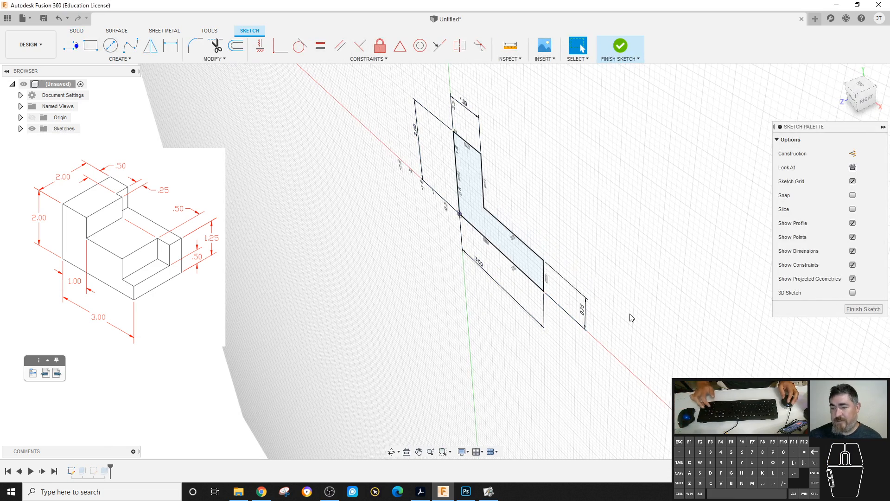
{"action": "left_click", "coordinate": [620, 46]}
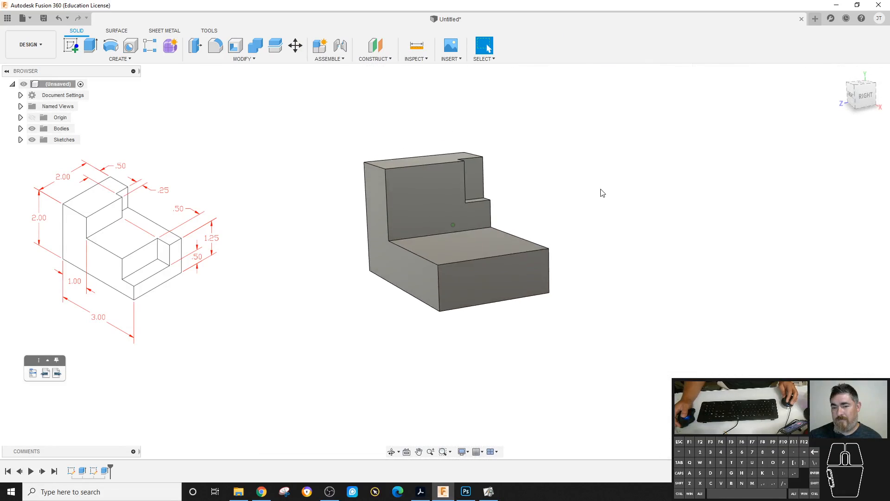
{"action": "middle_click_drag", "start_coordinate": [602, 193], "coordinate": [653, 229], "text": "shift"}
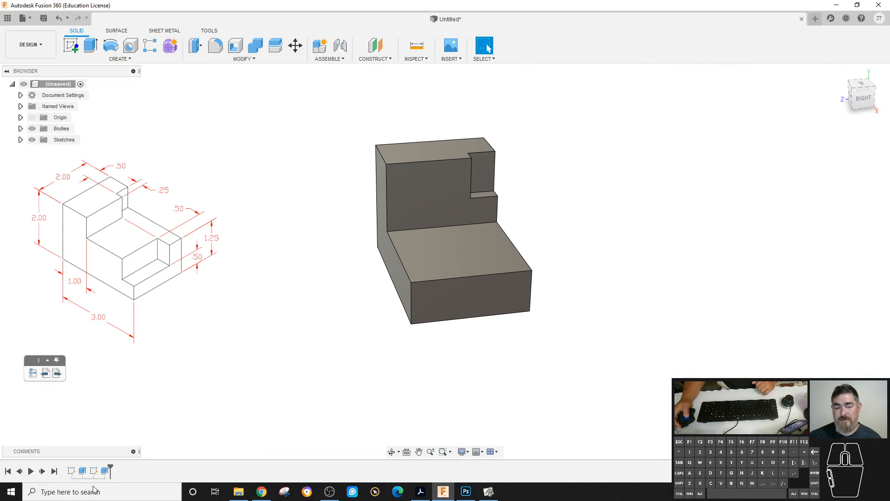
Change the corner notch cut's extent to To Object, ending at the lower step's top face
{"action": "double_click", "coordinate": [105, 471]}
{"action": "left_click", "coordinate": [801, 155]}
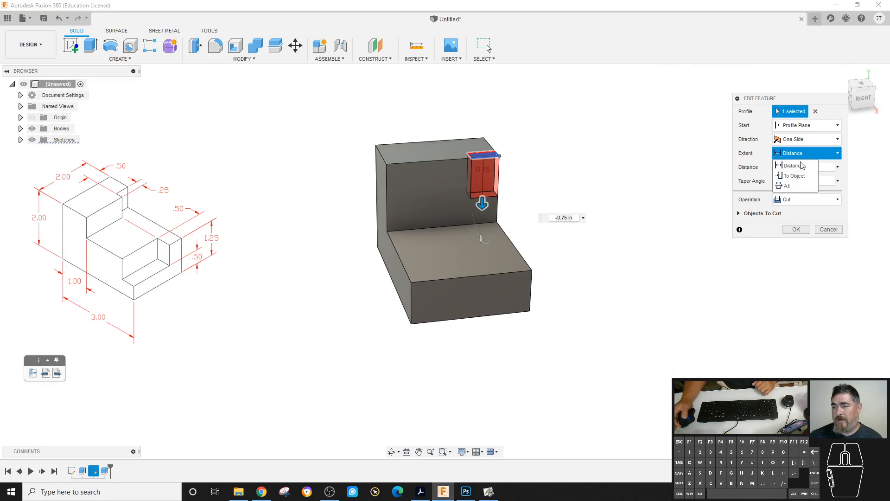
{"action": "left_click", "coordinate": [795, 175]}
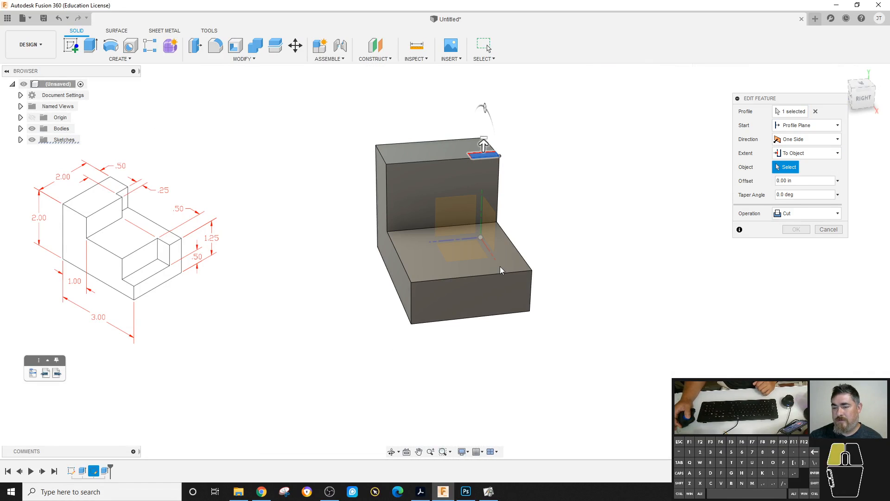
{"action": "left_click", "coordinate": [517, 263]}
{"action": "left_click", "coordinate": [796, 271]}
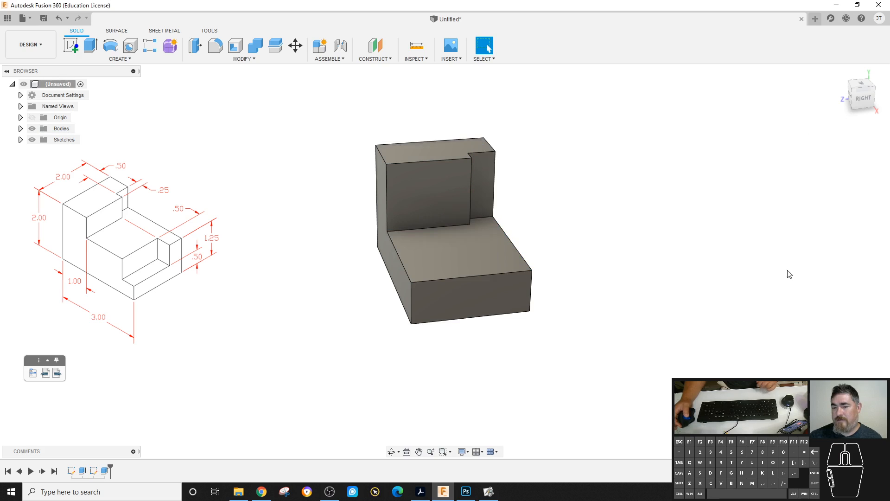
{"action": "middle_click_drag", "start_coordinate": [493, 169], "coordinate": [632, 220], "text": "shift"}
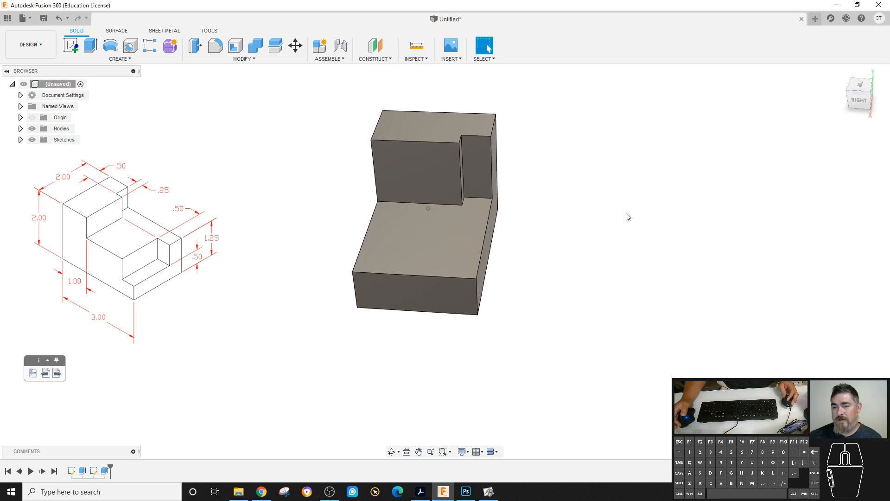
Set the L-profile's short end edge to 1.25 in in the base sketch and finish the sketch
{"action": "double_click", "coordinate": [71, 470]}
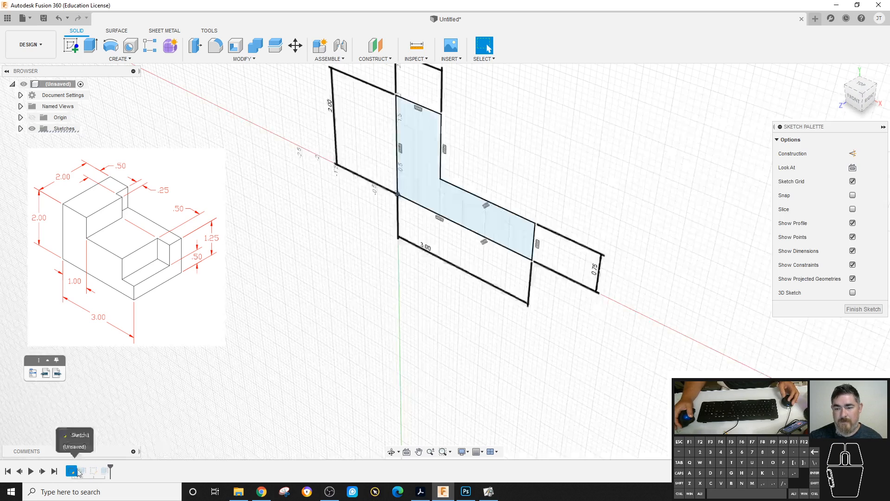
{"action": "double_click", "coordinate": [599, 279]}
{"action": "type", "text": "1.25"}
{"action": "key", "text": "Return"}
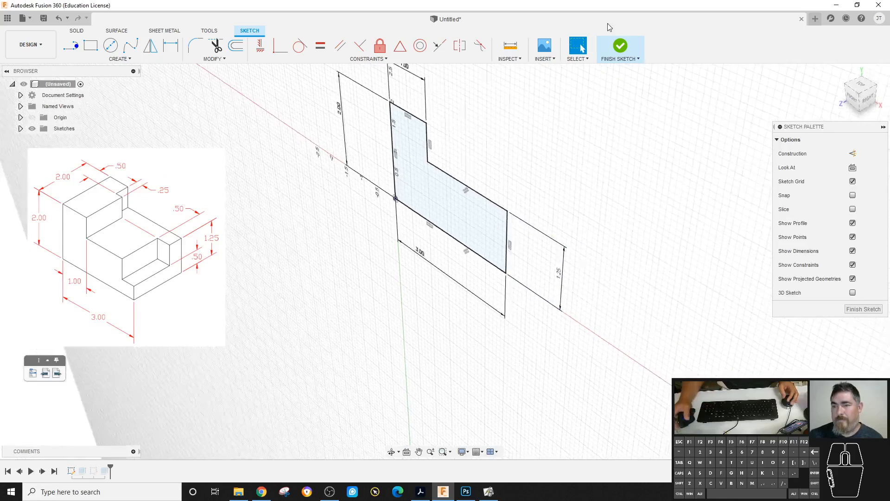
{"action": "left_click", "coordinate": [620, 47]}
{"action": "middle_click_drag", "start_coordinate": [551, 184], "coordinate": [144, 263], "text": "shift"}
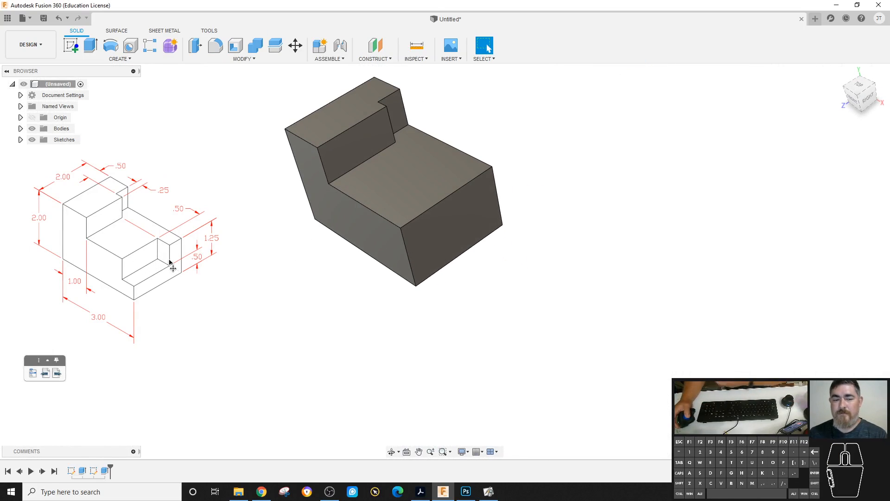
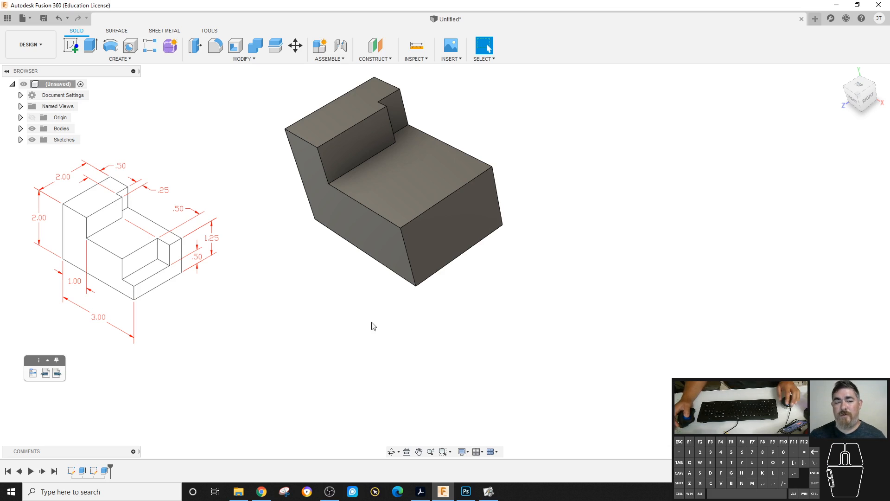
Sketch a rectangle on the lower step's top face, starting from its outer front corner
{"action": "middle_click_drag", "start_coordinate": [374, 326], "coordinate": [339, 259], "text": "shift"}
{"action": "left_click", "coordinate": [70, 45]}
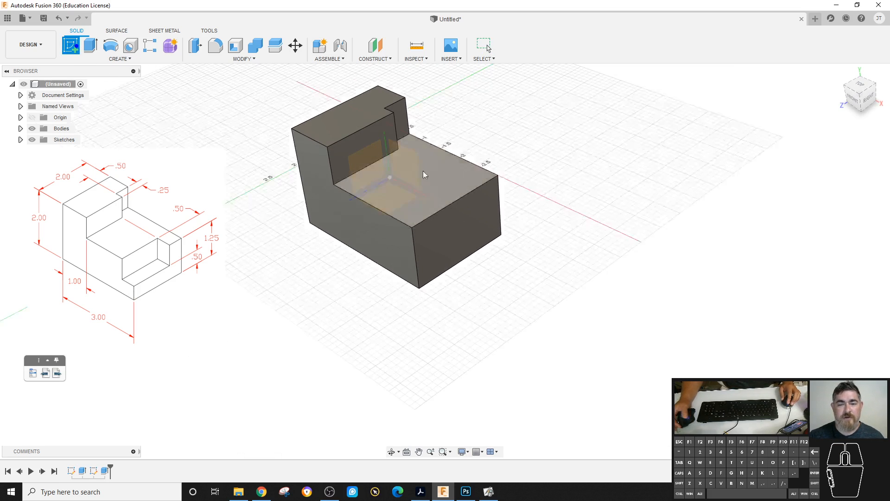
{"action": "left_click", "coordinate": [452, 181]}
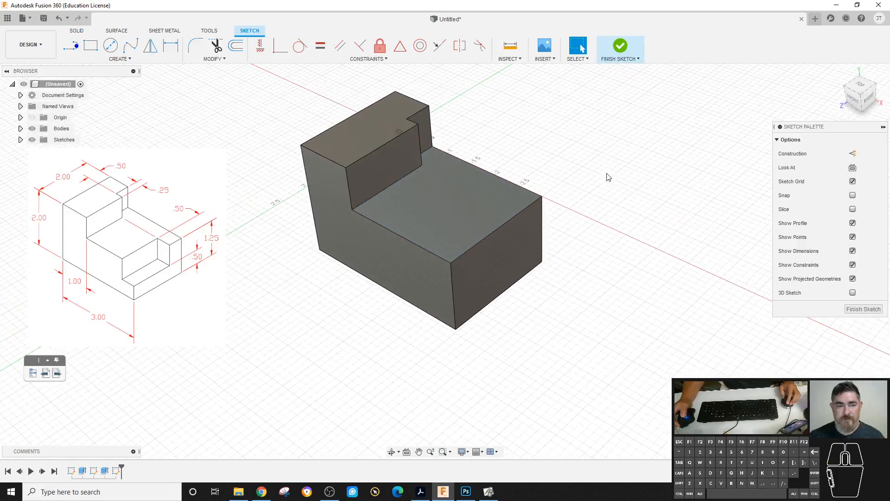
{"action": "left_click", "coordinate": [90, 45]}
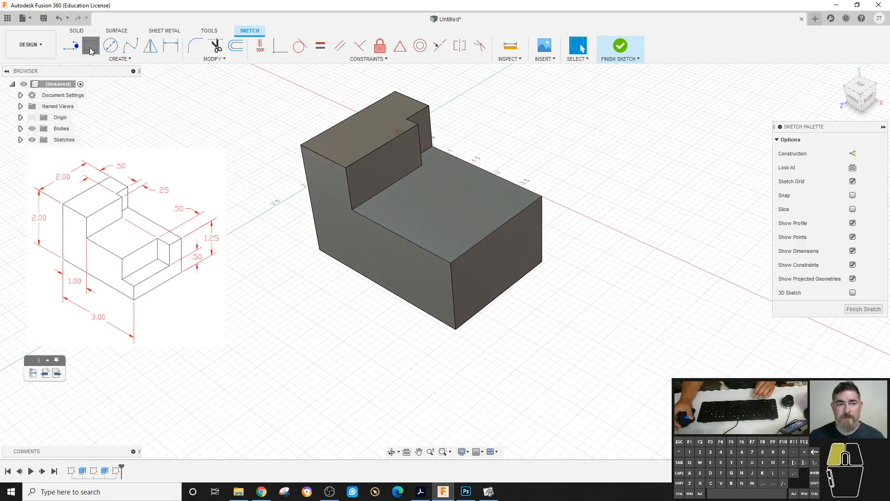
{"action": "left_click", "coordinate": [451, 263]}
{"action": "key", "text": "Escape"}
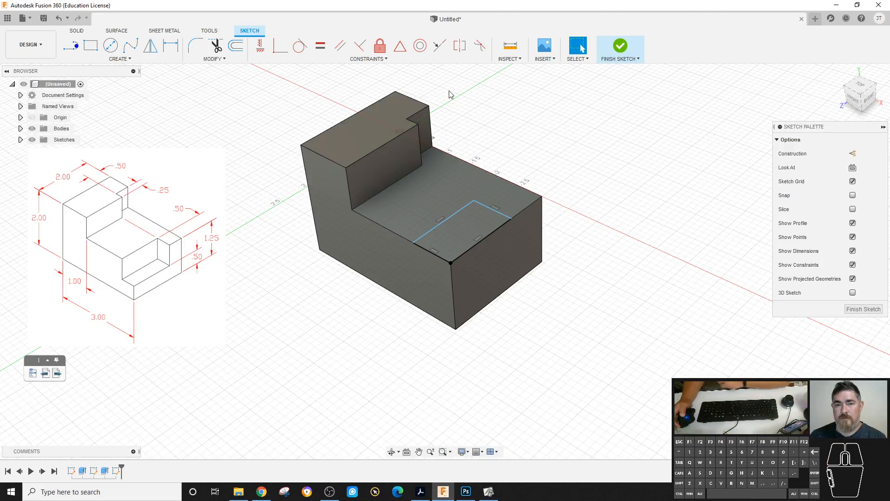
Make the rectangle's short inner side collinear with the notch edge at the base of the upper block
{"action": "left_click", "coordinate": [440, 46]}
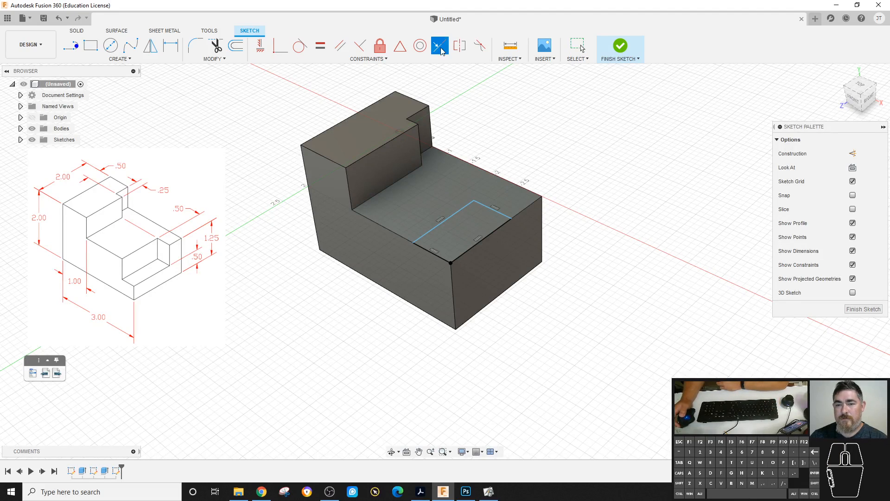
{"action": "left_click", "coordinate": [419, 166]}
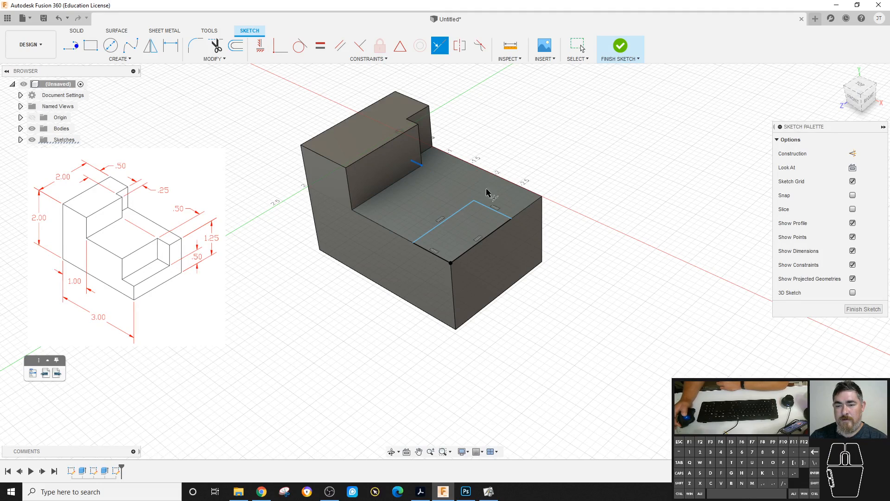
{"action": "left_click", "coordinate": [488, 211]}
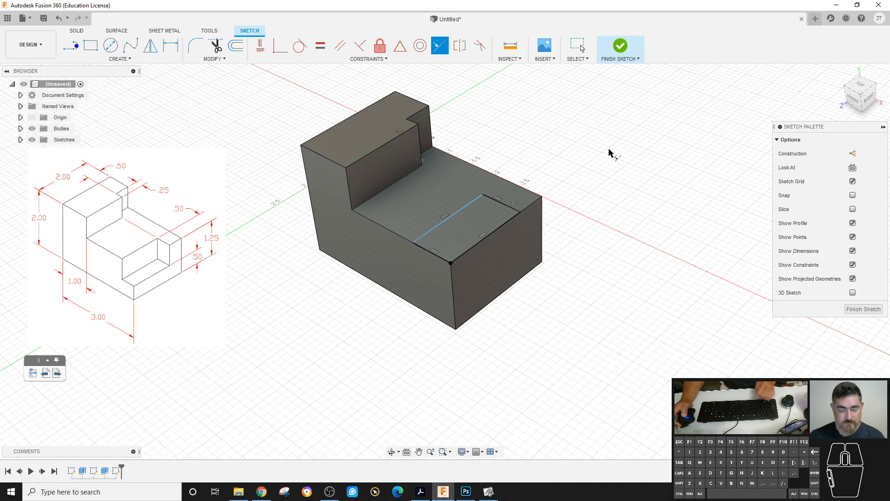
Dimension the rectangle's short side to 0.5 in and finish the sketch
{"action": "key", "text": "d"}
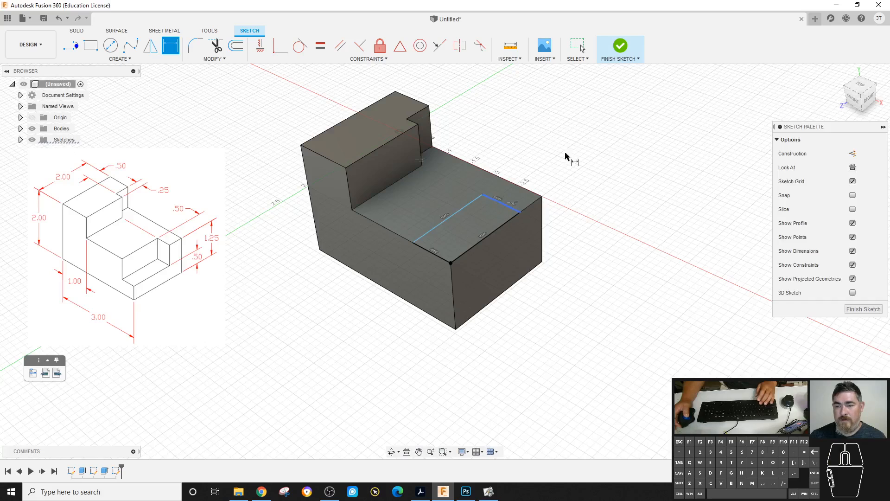
{"action": "left_click", "coordinate": [583, 155]}
{"action": "type", "text": ".5"}
{"action": "key", "text": "Return"}
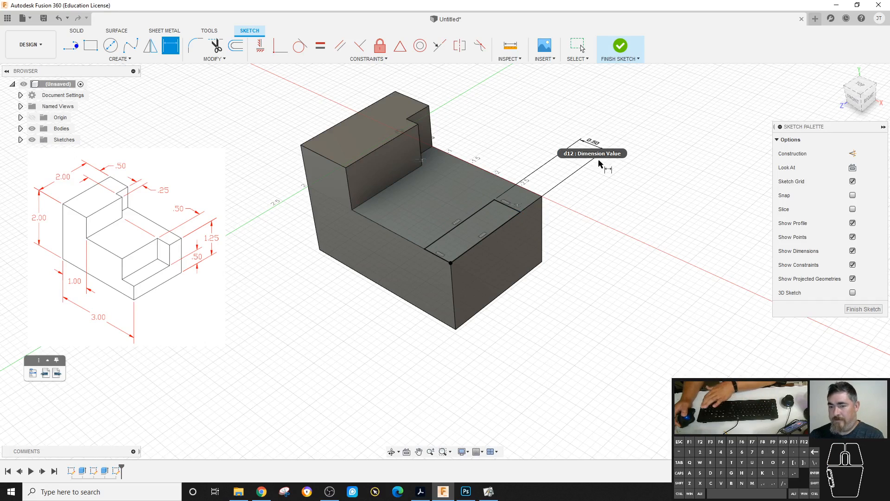
{"action": "left_click", "coordinate": [620, 46]}
Extrude the rectangle as a cut to the part's bottom face, with an offset of -0.5 in
{"action": "key", "text": "e"}
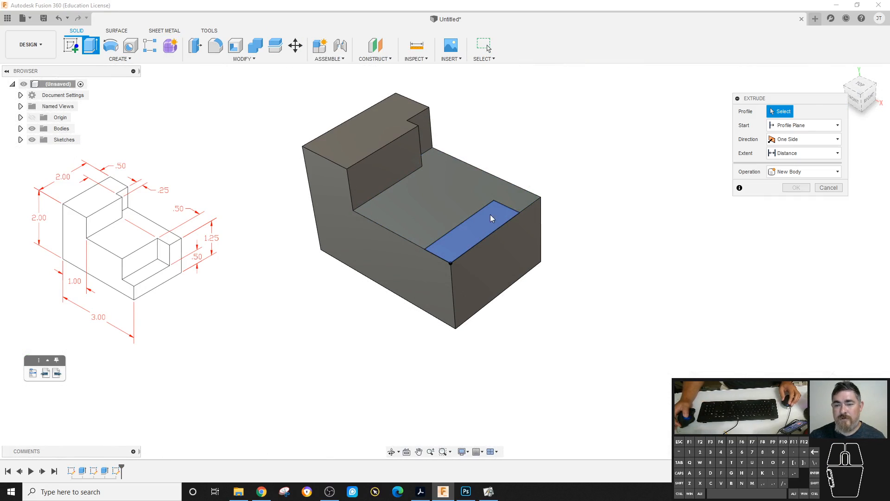
{"action": "left_click", "coordinate": [490, 214]}
{"action": "left_click", "coordinate": [791, 153]}
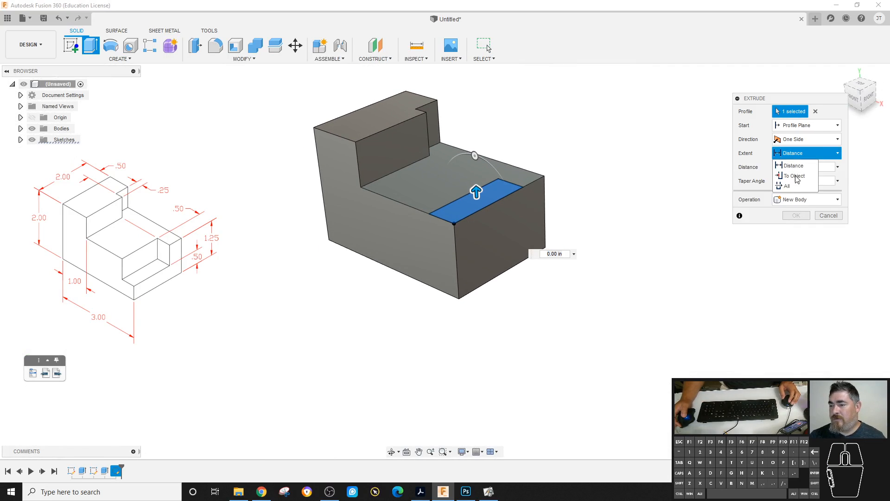
{"action": "left_click", "coordinate": [794, 177]}
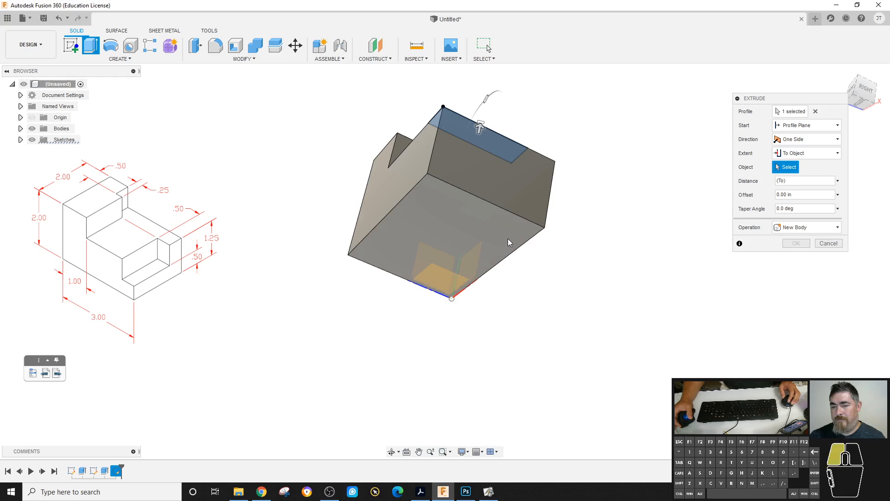
{"action": "left_click", "coordinate": [508, 239]}
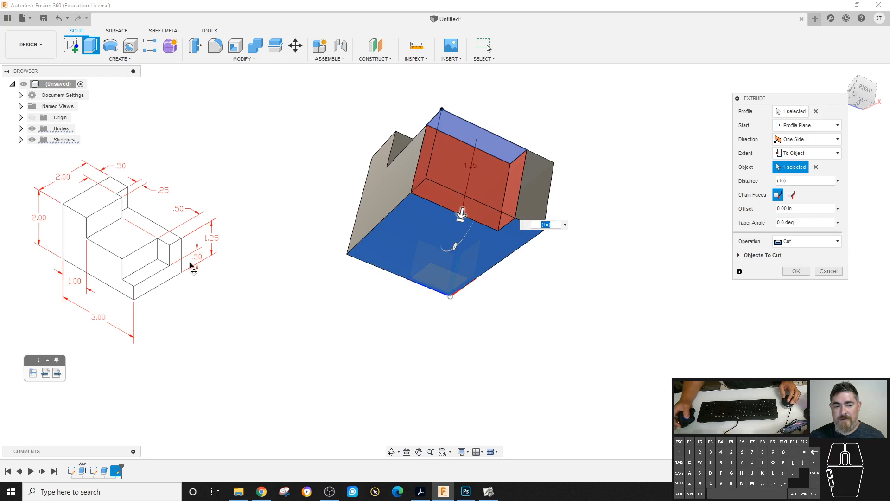
{"action": "left_click_drag", "start_coordinate": [805, 210], "coordinate": [750, 201]}
{"action": "key", "text": "Return"}
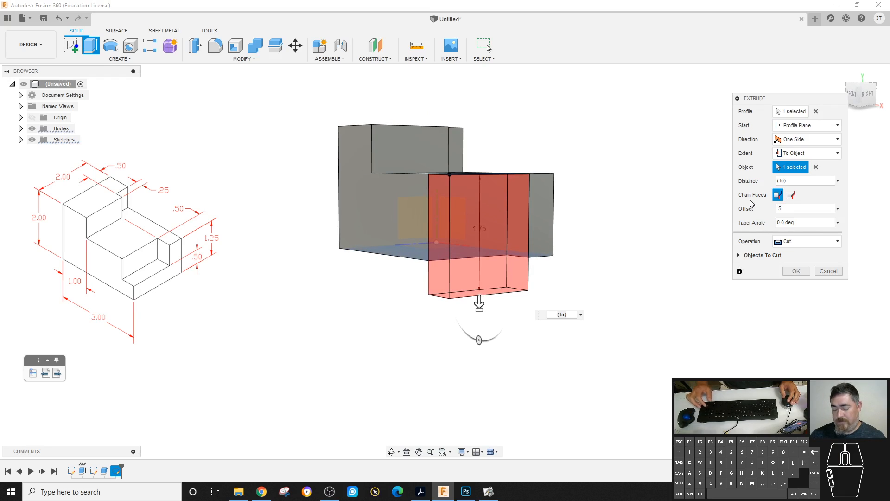
{"action": "type", "text": "-"}
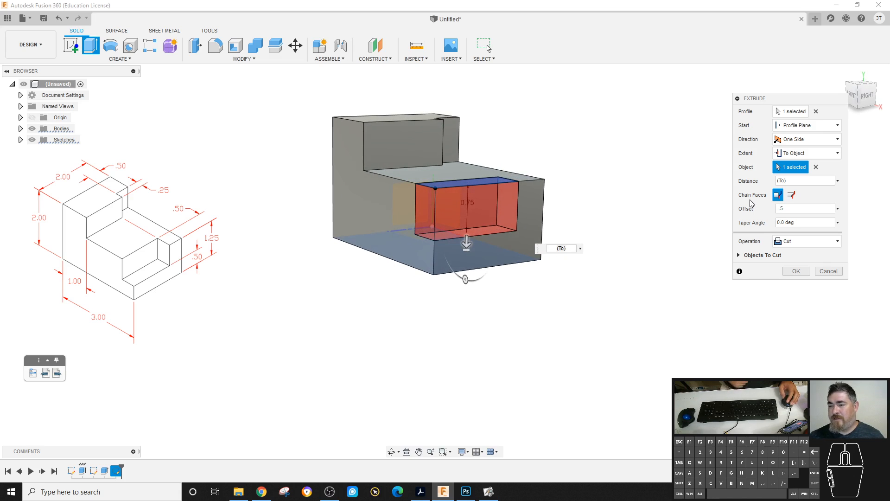
{"action": "left_click", "coordinate": [796, 272]}
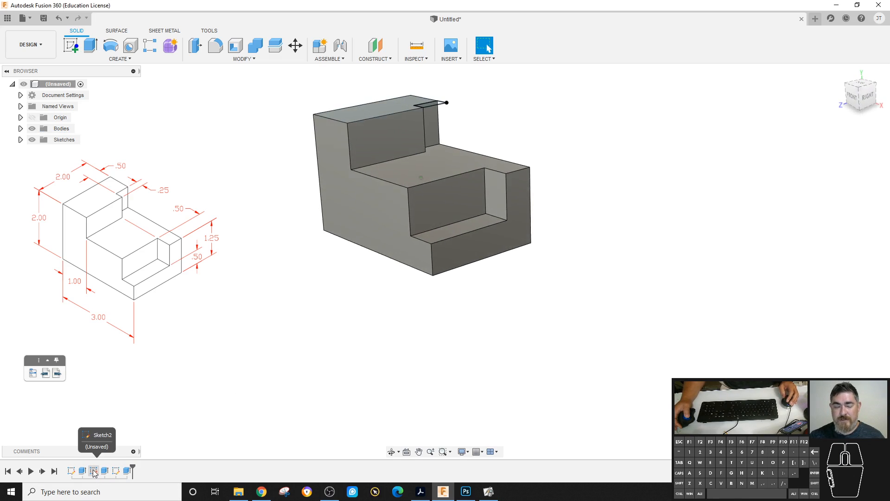
Edit the L-shaped base sketch, set the lower step's height to 0.75 in, and finish the sketch
{"action": "left_click", "coordinate": [77, 470]}
{"action": "double_click", "coordinate": [77, 470]}
{"action": "double_click", "coordinate": [588, 215]}
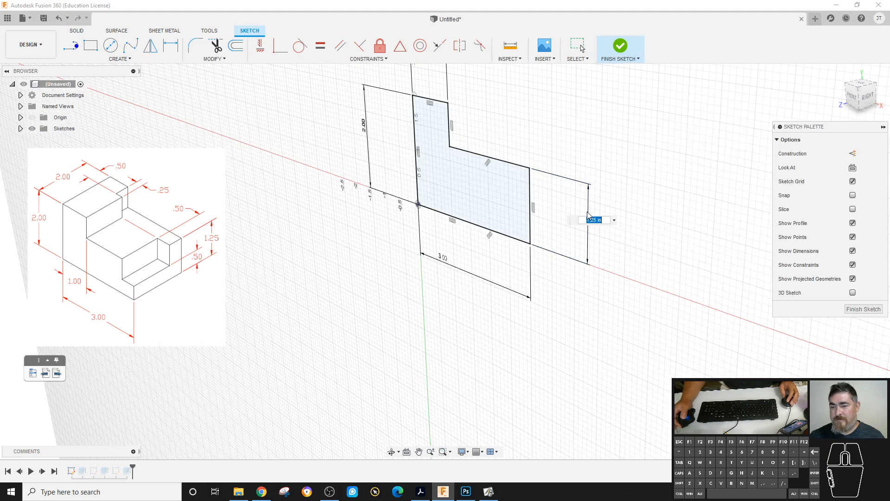
{"action": "type", "text": ".75"}
{"action": "key", "text": "Return"}
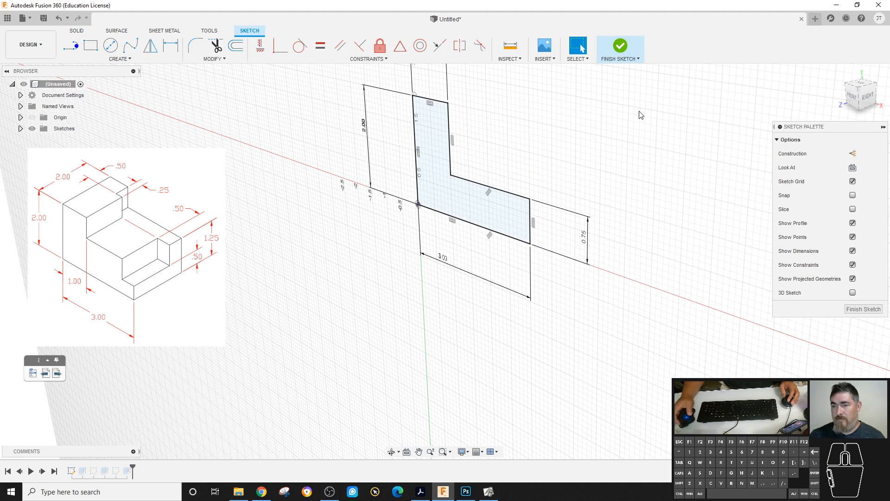
{"action": "left_click", "coordinate": [621, 45]}
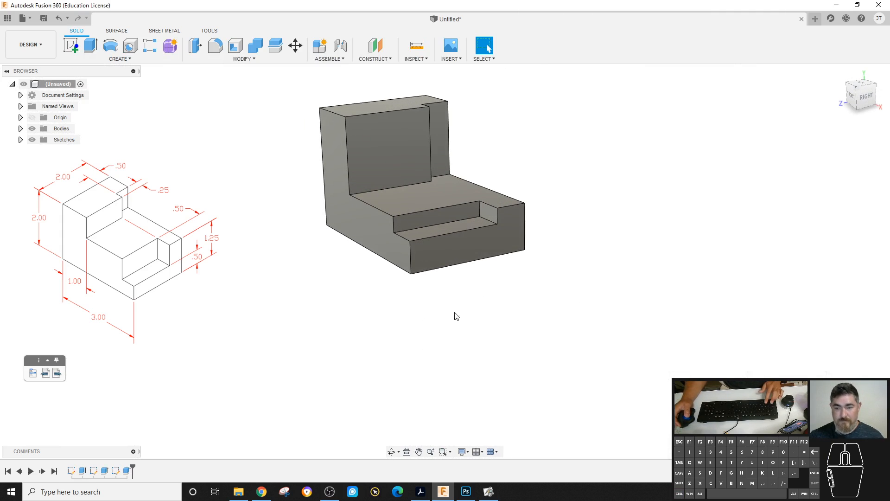
Undo the change to the lower step's height
{"action": "key", "text": "ctrl+z"}
{"action": "key", "text": "ctrl+z"}
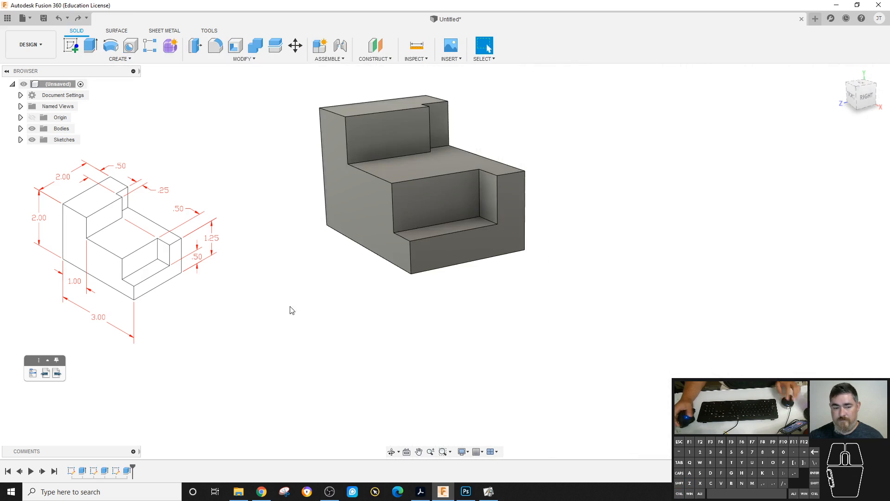
{"action": "key", "text": "ctrl+z"}
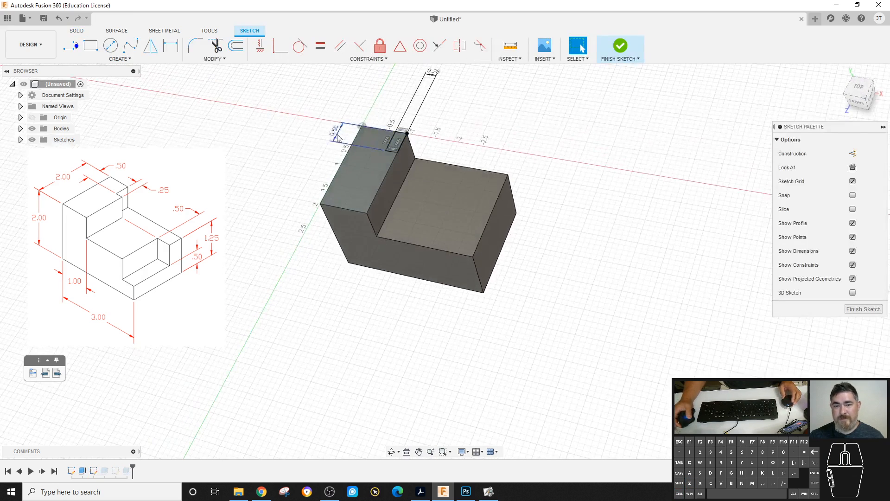
Set the notch's length to 1 in in the upper block's notch sketch and finish the sketch
{"action": "double_click", "coordinate": [337, 138]}
{"action": "type", "text": "1"}
{"action": "key", "text": "Return"}
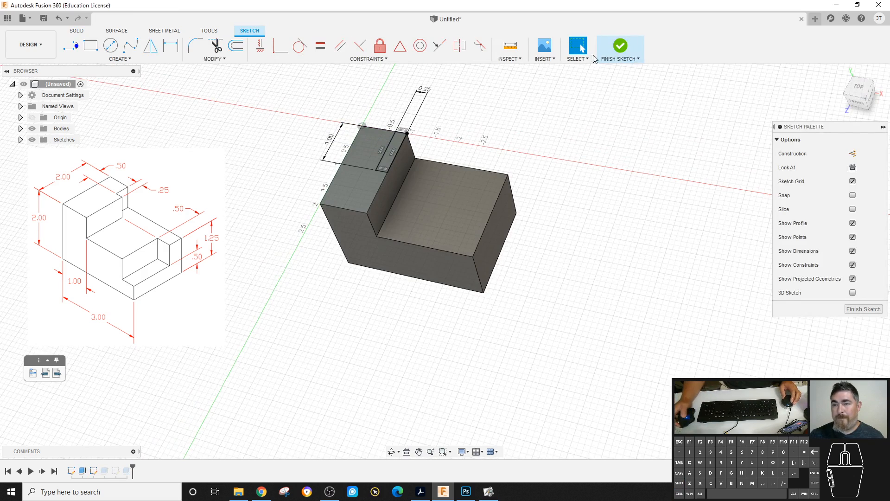
{"action": "left_click", "coordinate": [619, 47]}
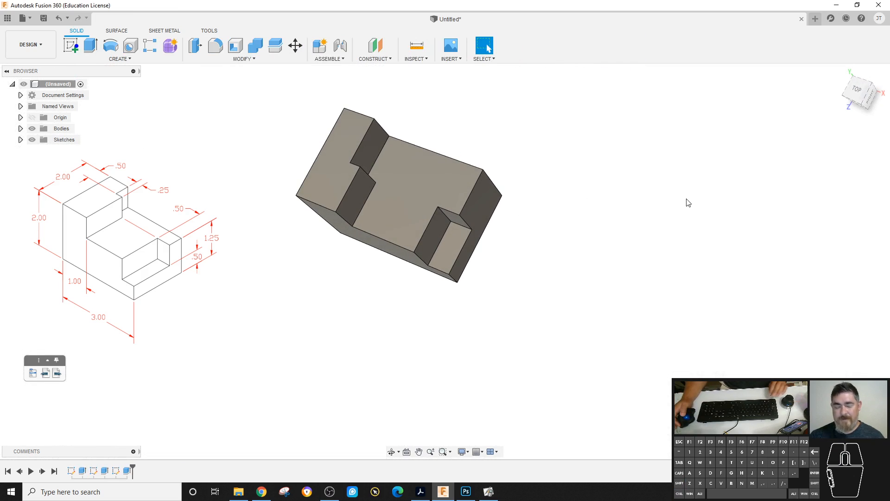
Undo the notch length change and the front corner cut together with its sketch
{"action": "key", "text": "ctrl+z"}
{"action": "key", "text": "ctrl+z"}
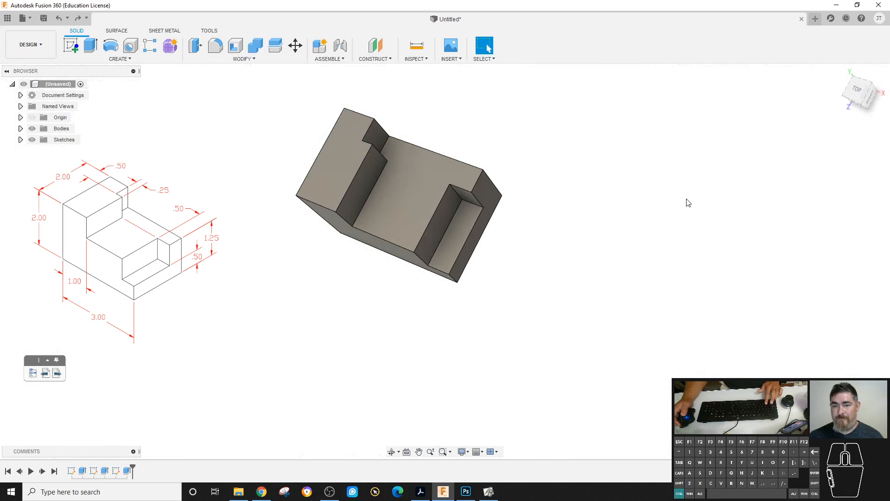
{"action": "key", "text": "ctrl+z"}
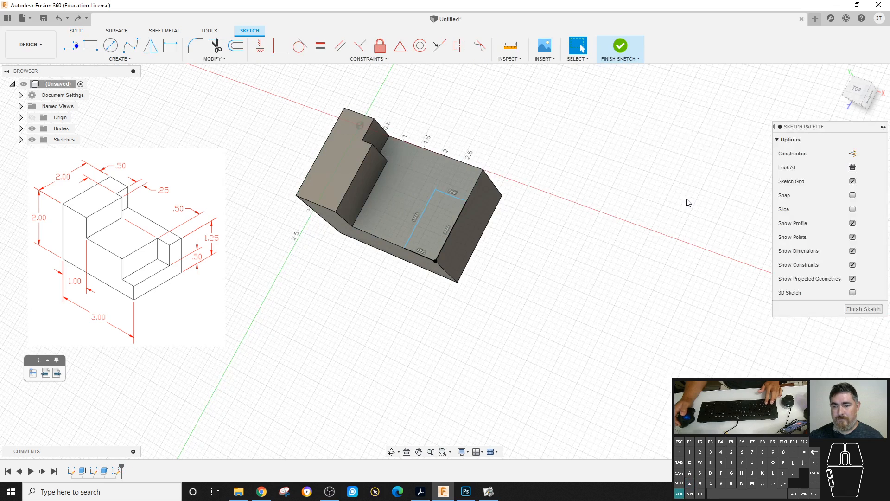
{"action": "key", "text": "ctrl+z"}
{"action": "key", "text": "ctrl+z"}
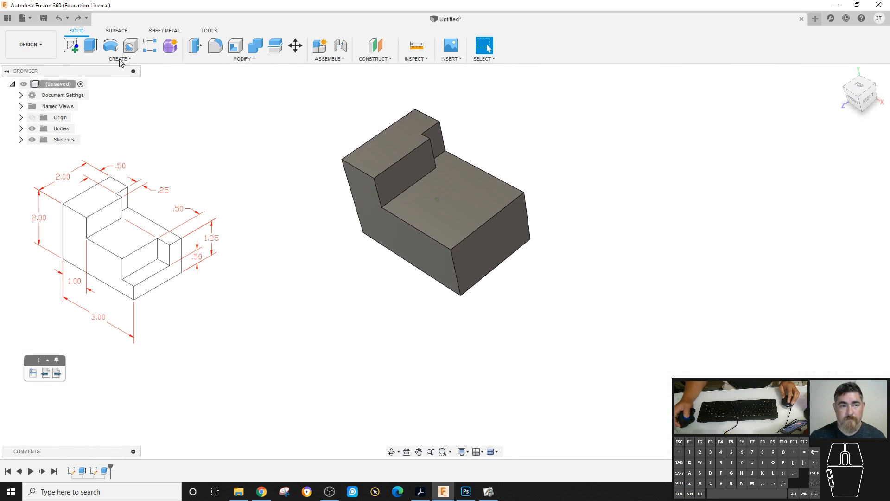
Sketch a rectangle about 0.57 in wide on the L-shaped side face, starting from the lower step's upper outer corner
{"action": "left_click", "coordinate": [71, 47]}
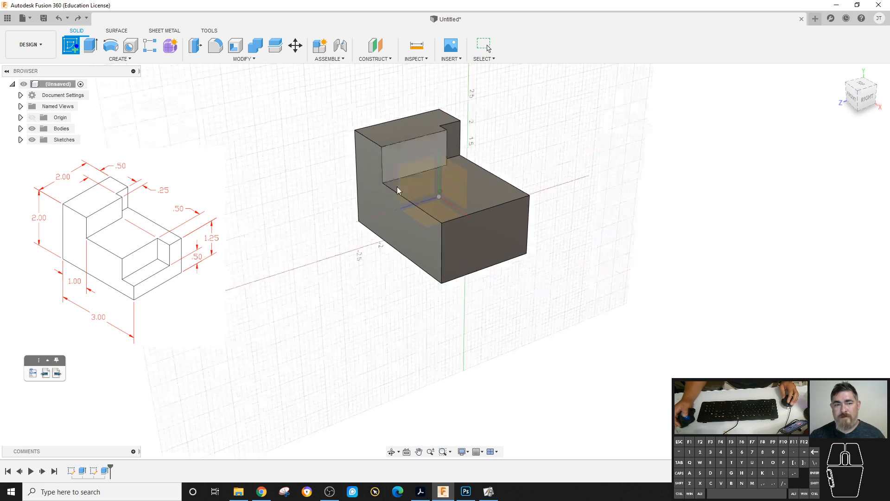
{"action": "left_click", "coordinate": [461, 228]}
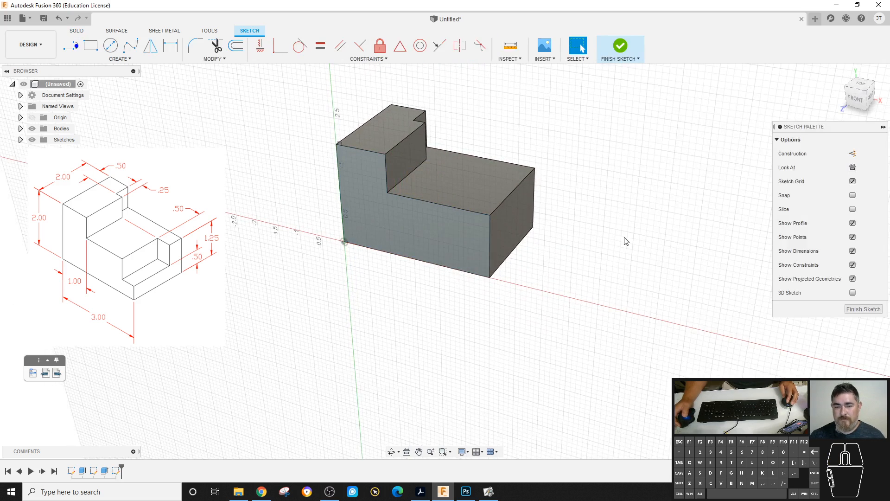
{"action": "key", "text": "r"}
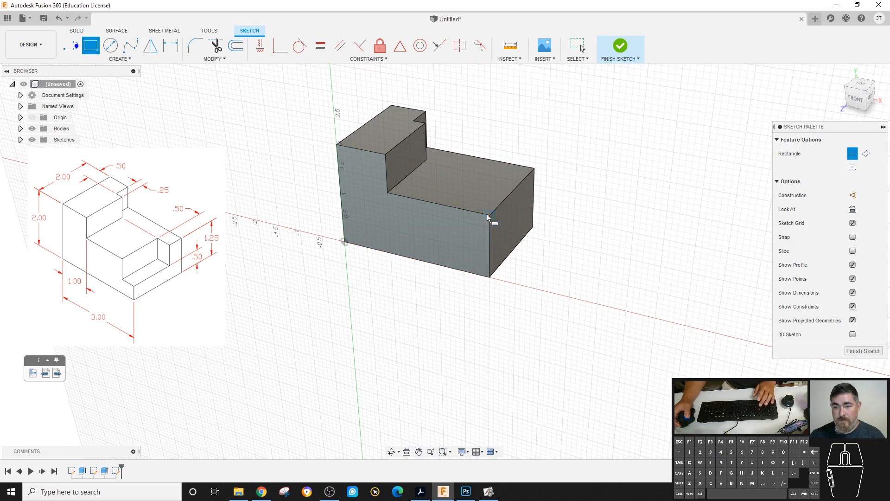
{"action": "left_click", "coordinate": [490, 215]}
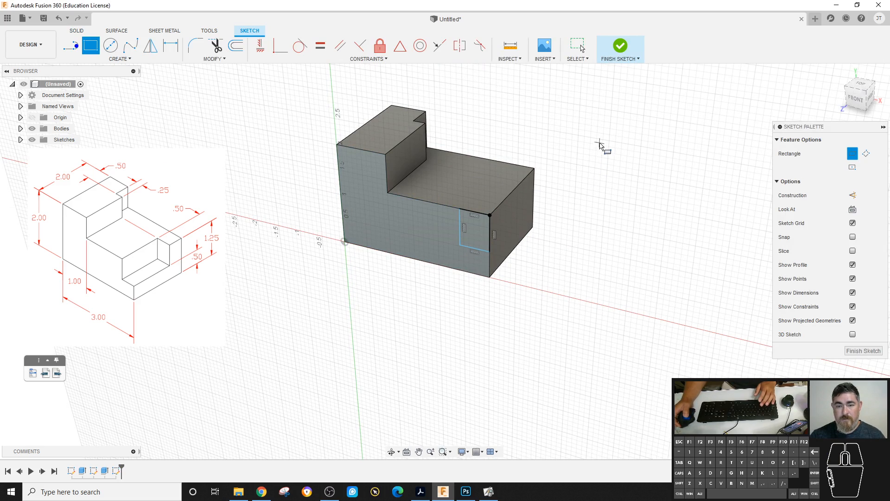
Dimension the rectangle 0.5 in wide and its lower edge 0.5 in above the part's base, and finish the sketch
{"action": "key", "text": "d"}
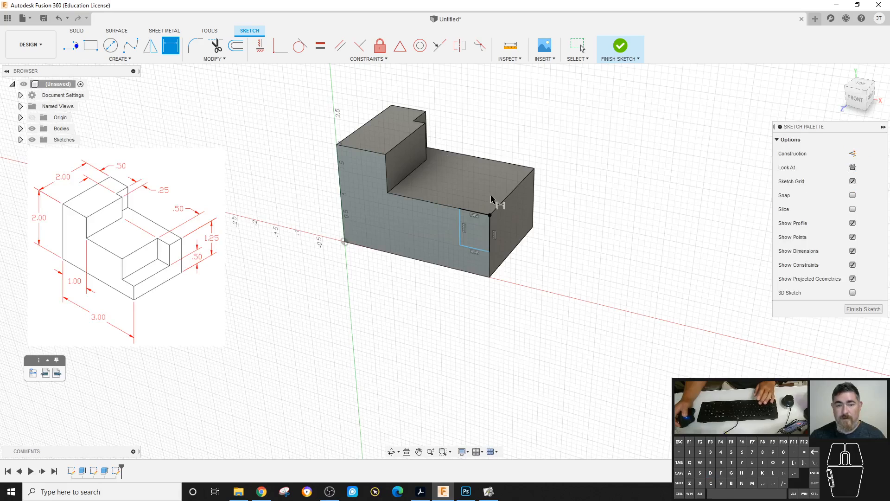
{"action": "left_click", "coordinate": [472, 211]}
{"action": "left_click", "coordinate": [511, 131]}
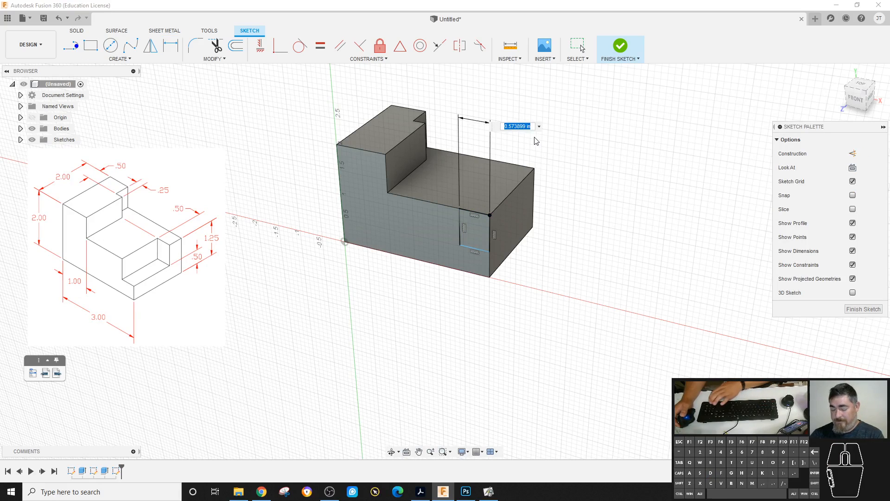
{"action": "key", "text": "Return"}
{"action": "left_click", "coordinate": [469, 251]}
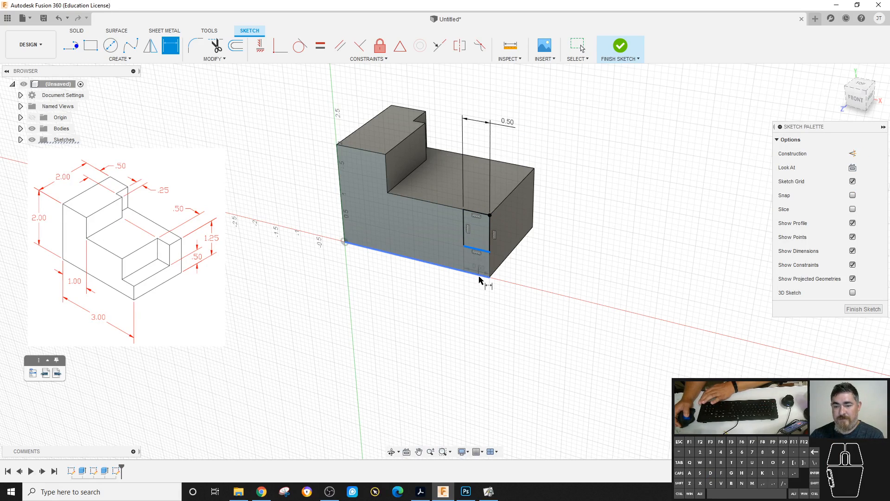
{"action": "left_click", "coordinate": [484, 278]}
{"action": "left_click", "coordinate": [555, 268]}
{"action": "type", "text": ".5"}
{"action": "key", "text": "Return"}
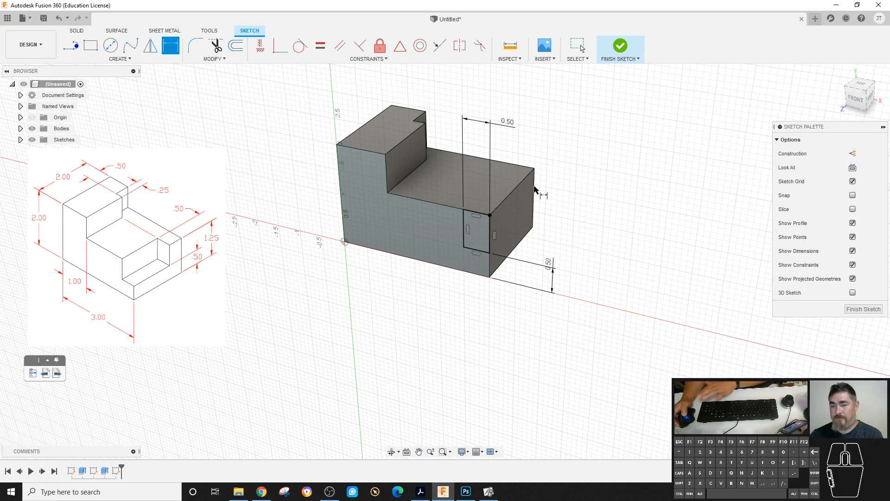
{"action": "left_click", "coordinate": [620, 45]}
Cut the side-face rectangle through the lower step with Extrude, using To Object up to the upper notch's inner side face
{"action": "left_click", "coordinate": [91, 45]}
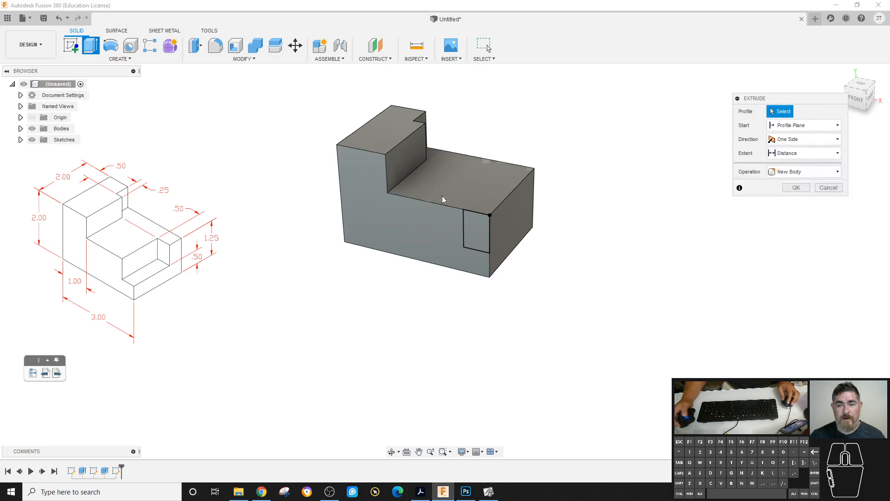
{"action": "left_click", "coordinate": [476, 231]}
{"action": "left_click", "coordinate": [801, 155]}
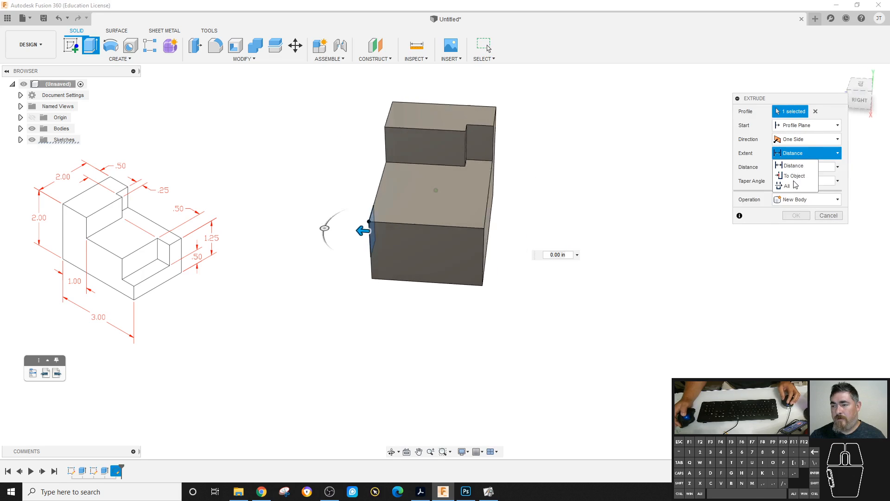
{"action": "left_click", "coordinate": [794, 176]}
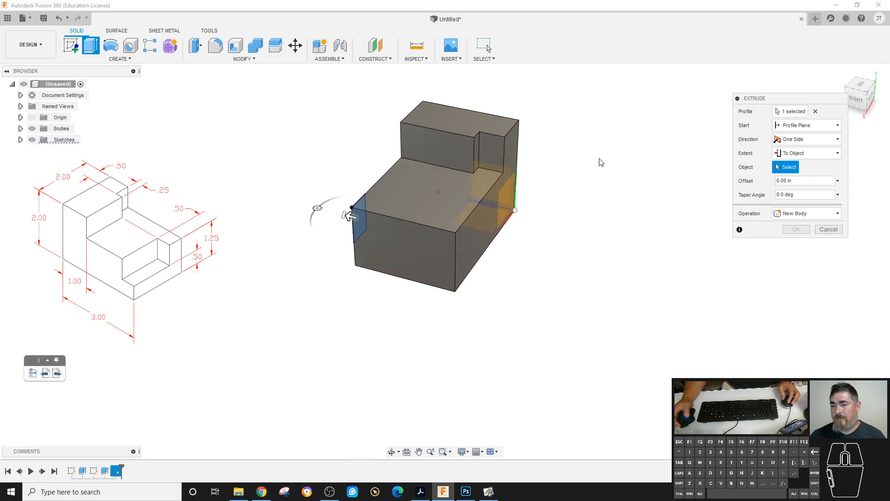
{"action": "left_click", "coordinate": [480, 157]}
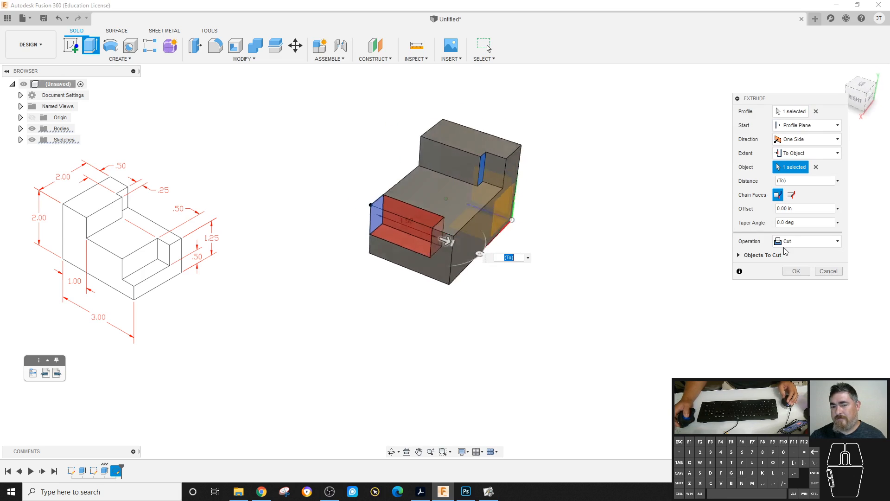
{"action": "left_click", "coordinate": [796, 270]}
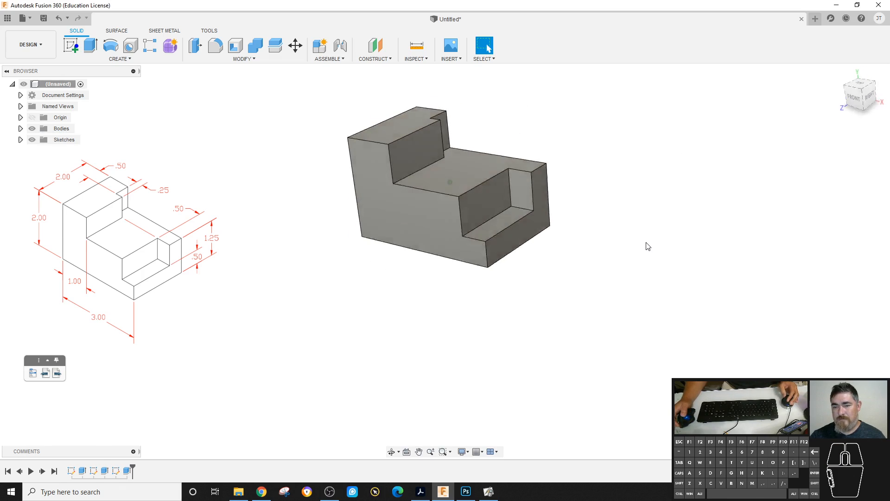
Undo the front corner cut together with its sketch on the L-shaped side face
{"action": "key", "text": "ctrl+z"}
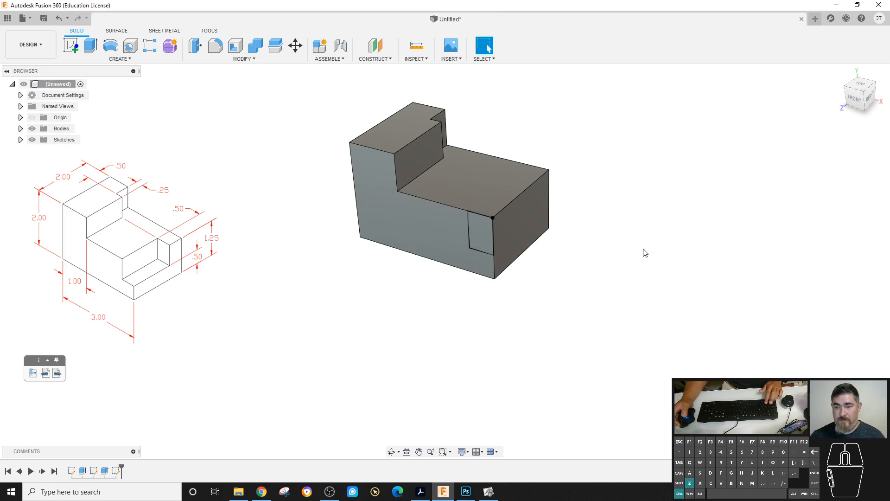
{"action": "key", "text": "ctrl+z"}
{"action": "key", "text": "ctrl+z"}
{"action": "key", "text": "ctrl+z"}
{"action": "key", "text": "ctrl+z"}
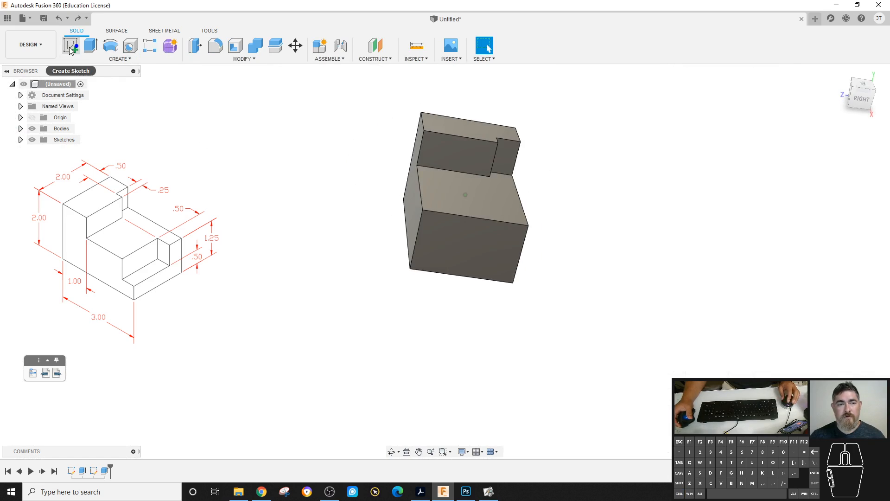
Sketch a rectangle on the lower step's end face from its upper outer corner, its lower edge about 0.55 in above the base
{"action": "left_click", "coordinate": [71, 46]}
{"action": "left_click", "coordinate": [454, 240]}
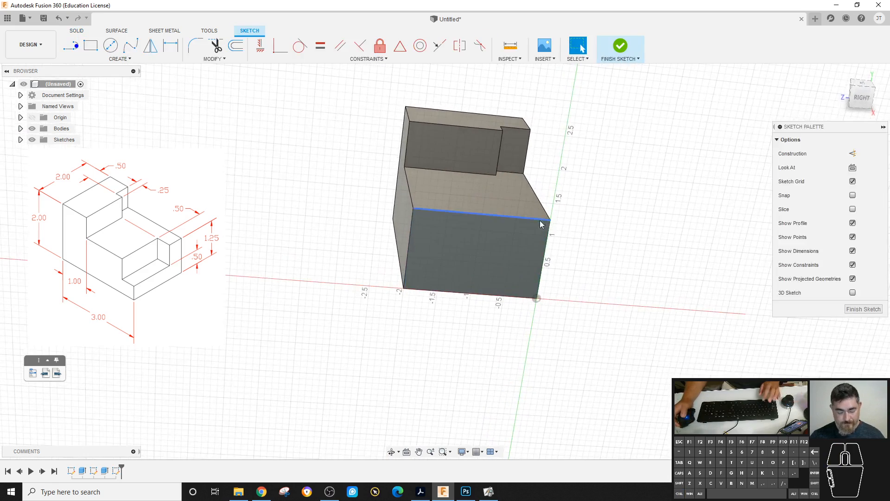
{"action": "key", "text": "r"}
{"action": "left_click", "coordinate": [412, 210]}
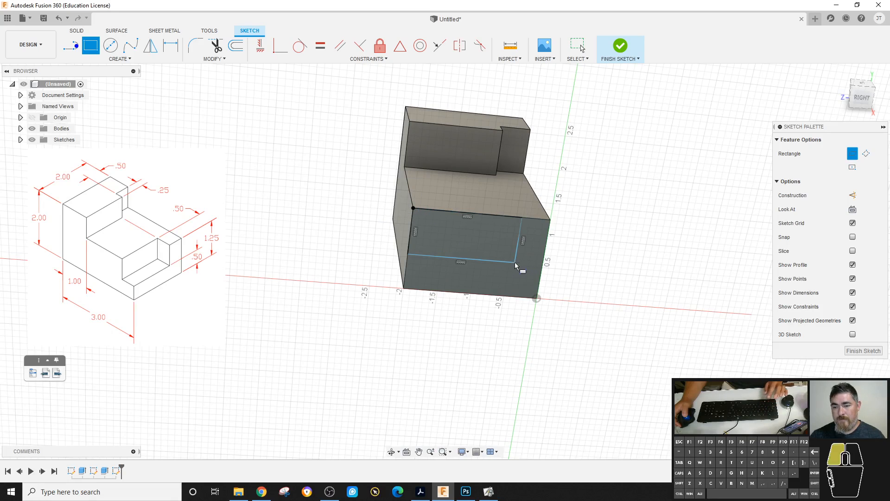
{"action": "middle_click_drag", "start_coordinate": [522, 192], "coordinate": [527, 159], "text": "shift"}
{"action": "key", "text": "d"}
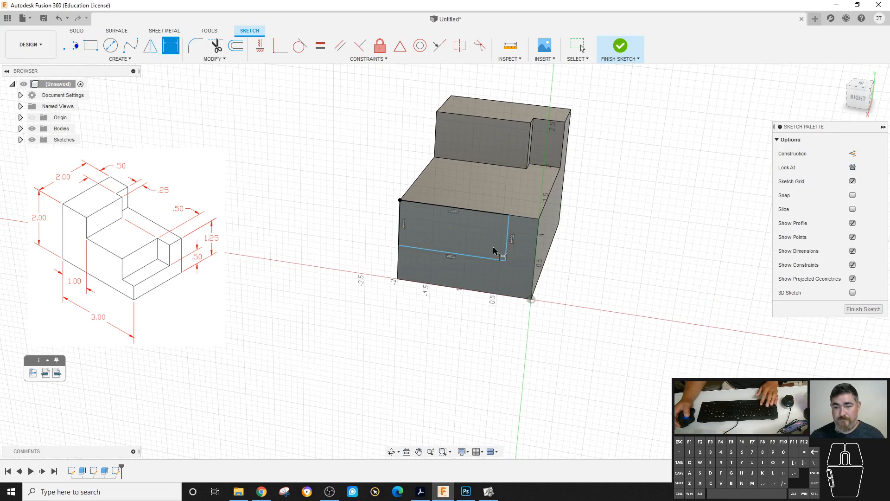
{"action": "left_click", "coordinate": [453, 253]}
{"action": "left_click", "coordinate": [453, 288]}
{"action": "left_click", "coordinate": [626, 294]}
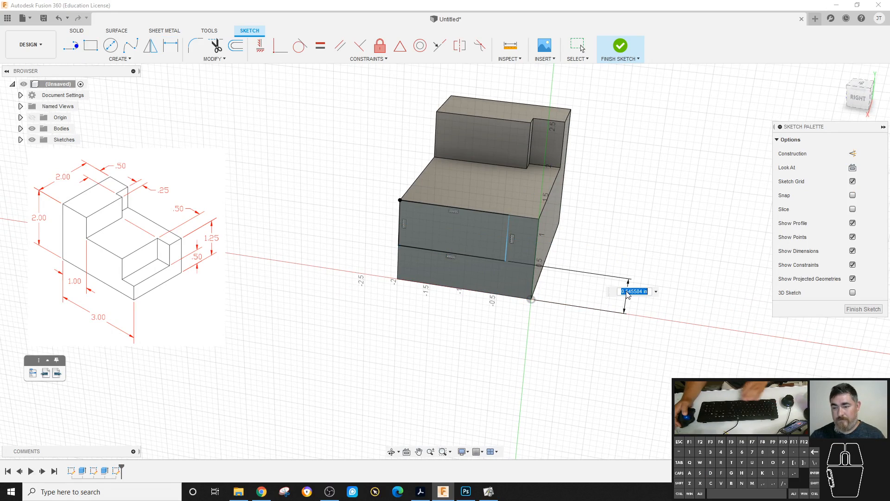
{"action": "key", "text": "Escape"}
{"action": "key", "text": "Escape"}
{"action": "left_click", "coordinate": [627, 293]}
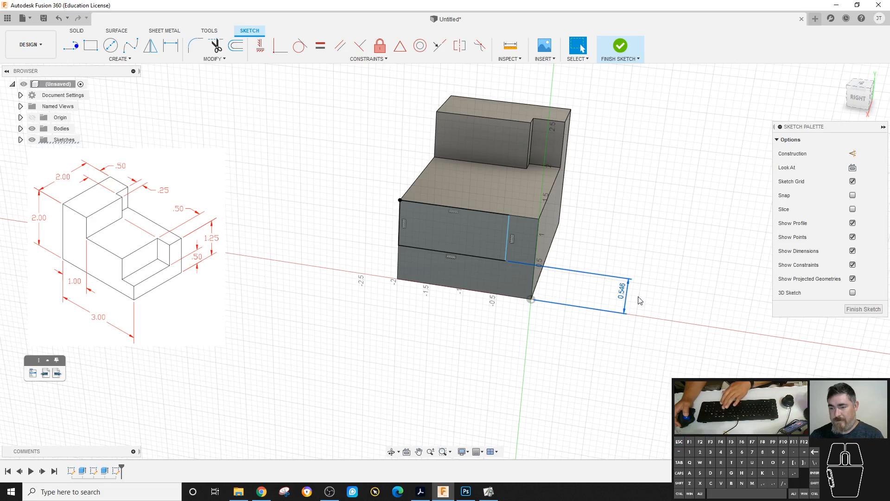
{"action": "key", "text": "Delete"}
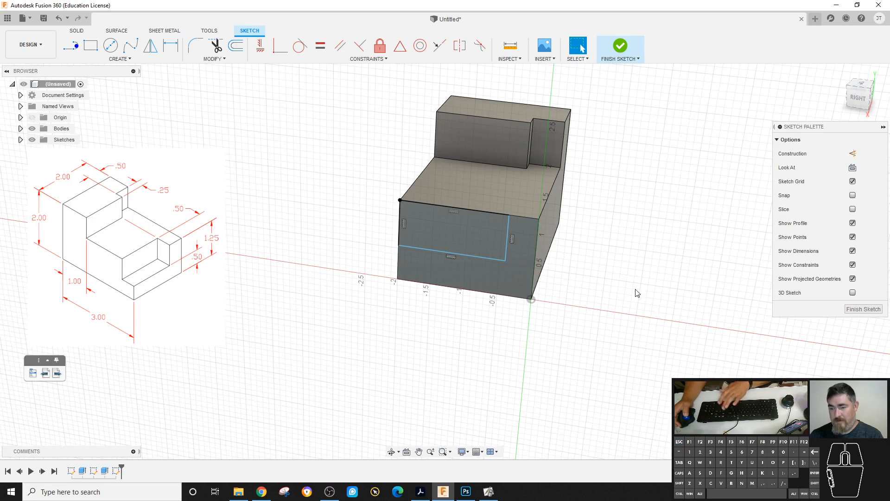
{"action": "left_click", "coordinate": [510, 215]}
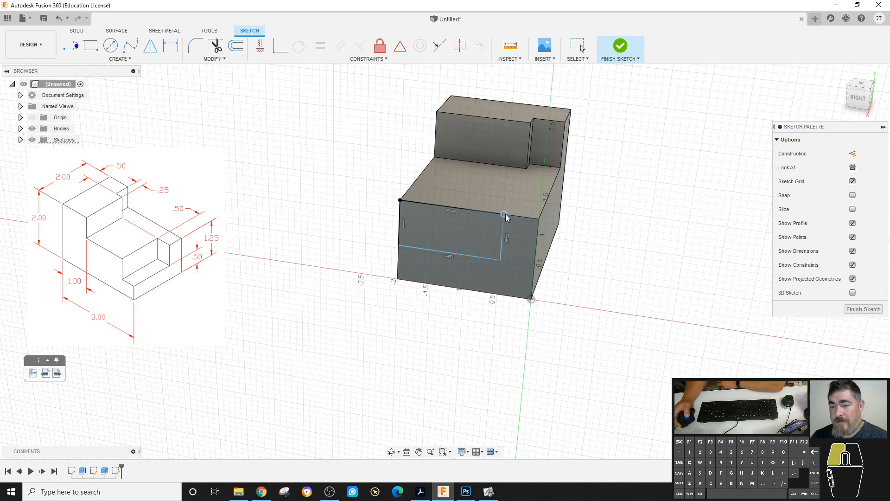
{"action": "left_click", "coordinate": [616, 164]}
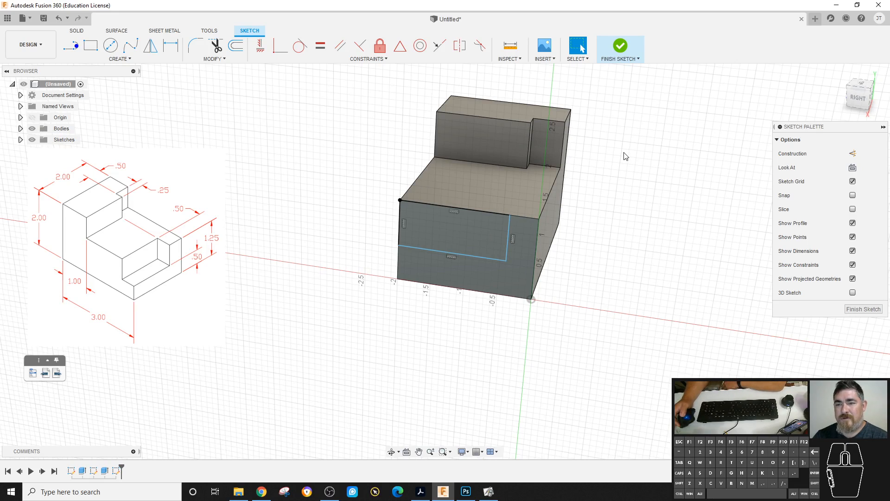
Project the upper notch's vertical inner edge into the sketch and align the rectangle's inner side with the projected line
{"action": "left_click", "coordinate": [125, 59]}
{"action": "mouse_move", "coordinate": [134, 185]}
{"action": "left_mouse_down"}
{"action": "mouse_move", "coordinate": [134, 278]}
{"action": "mouse_move", "coordinate": [103, 331]}
{"action": "left_mouse_up"}
{"action": "left_click", "coordinate": [88, 59]}
{"action": "left_click", "coordinate": [103, 59]}
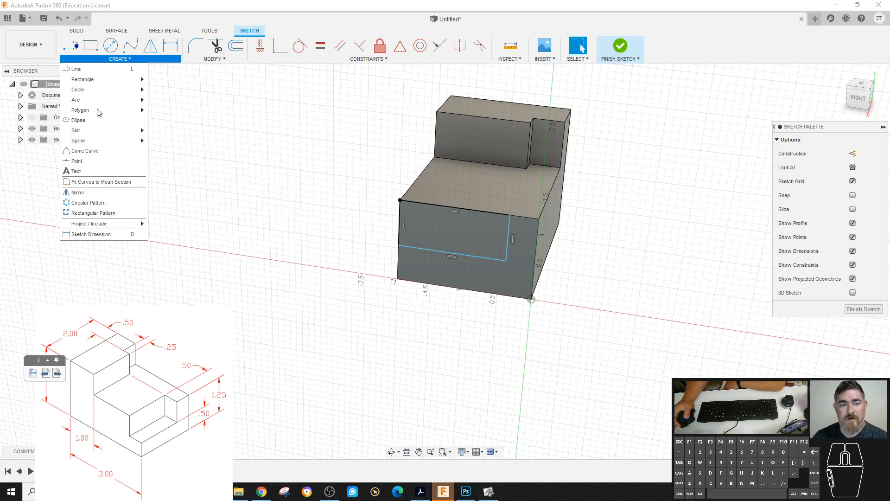
{"action": "mouse_move", "coordinate": [87, 228]}
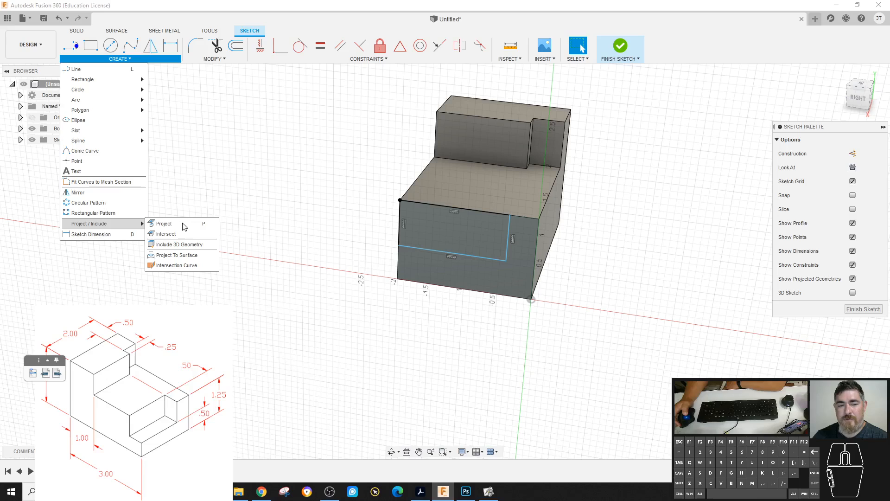
{"action": "left_click", "coordinate": [166, 225]}
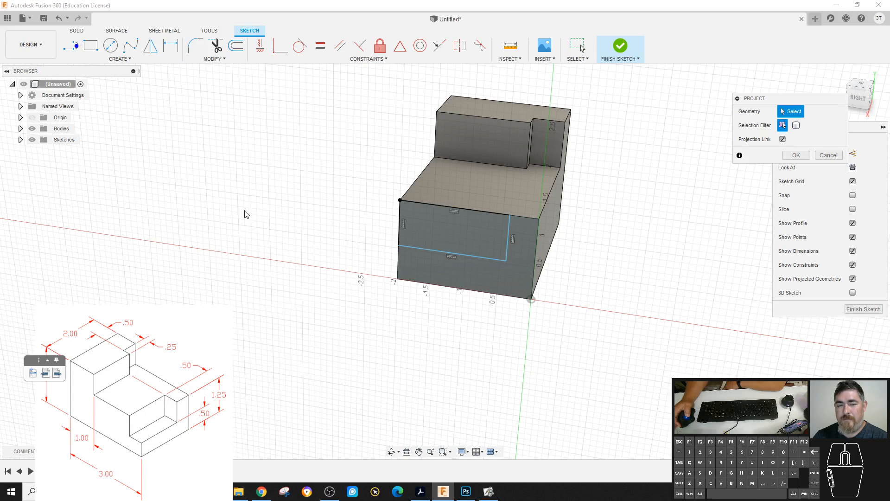
{"action": "left_click", "coordinate": [529, 158]}
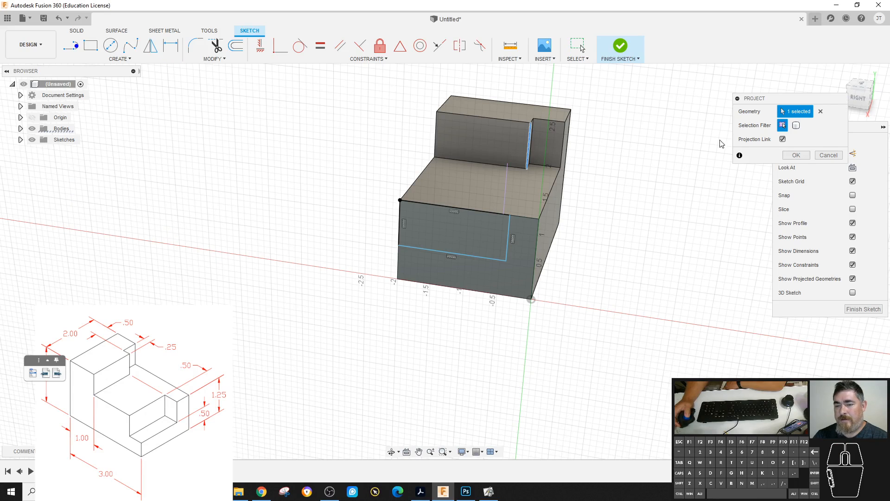
{"action": "left_click", "coordinate": [796, 155]}
{"action": "left_click_drag", "start_coordinate": [510, 216], "coordinate": [500, 216]}
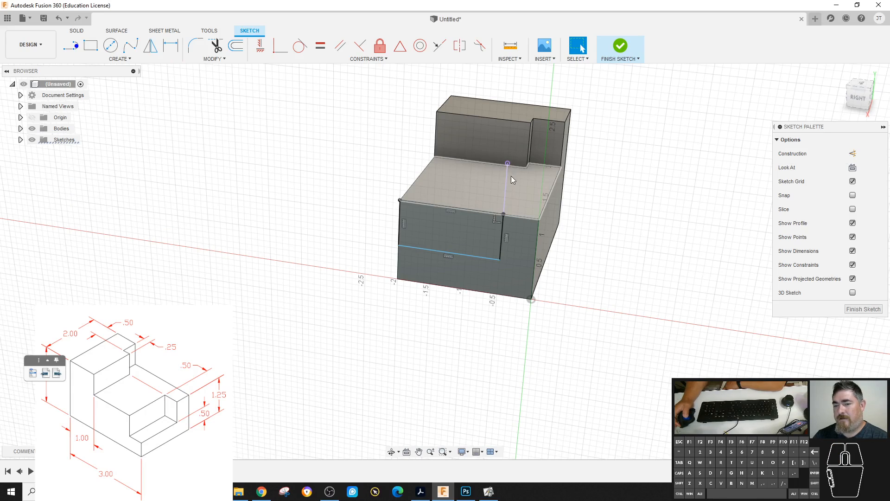
Dimension the rectangle's lower edge 0.5 in above the part's base and finish the sketch
{"action": "key", "text": "d"}
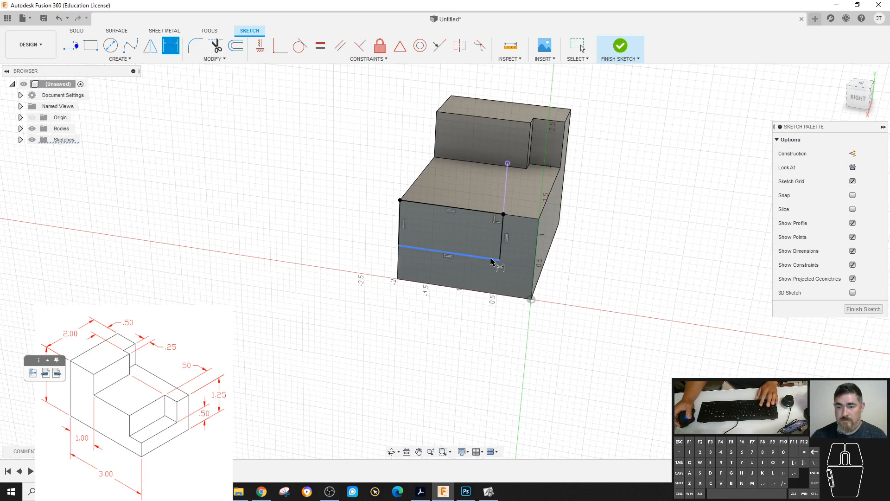
{"action": "left_click", "coordinate": [496, 257]}
{"action": "left_click", "coordinate": [493, 294]}
{"action": "left_click", "coordinate": [326, 259]}
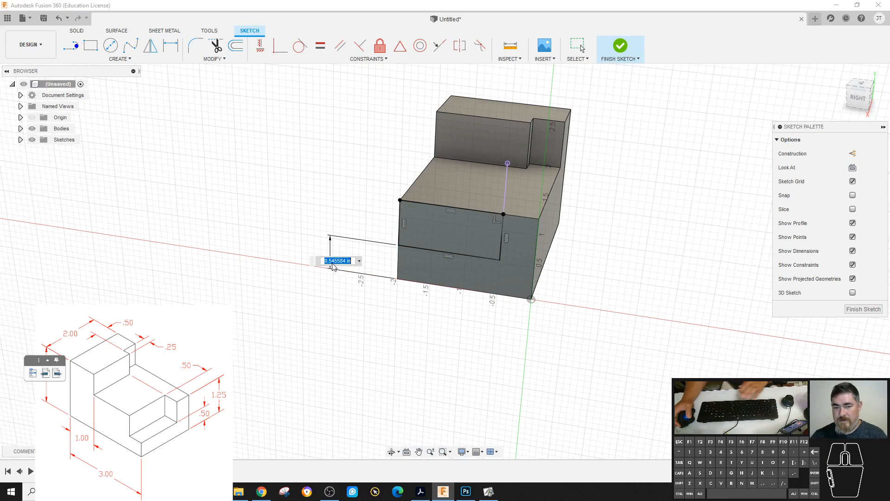
{"action": "type", "text": ".5"}
{"action": "key", "text": "Return"}
{"action": "left_click", "coordinate": [620, 47]}
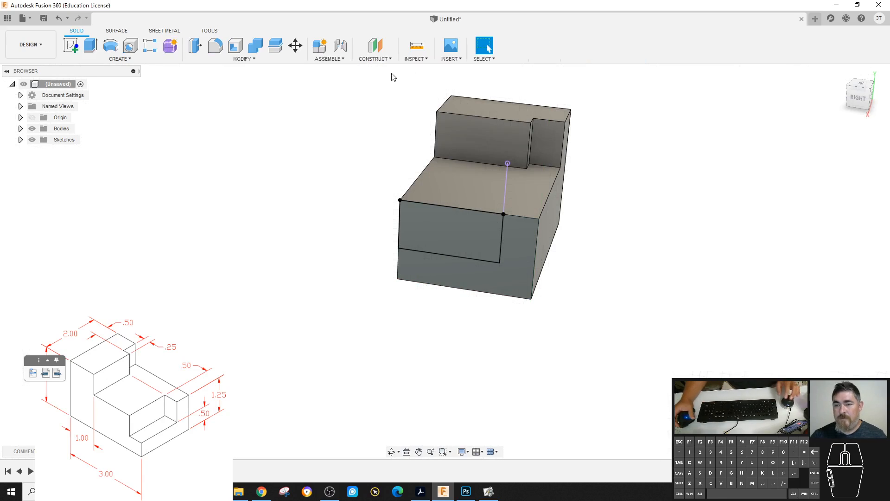
Extrude the rectangle -0.5 in as a cut into the lower step to form the front corner pocket
{"action": "key", "text": "e"}
{"action": "left_click", "coordinate": [460, 247]}
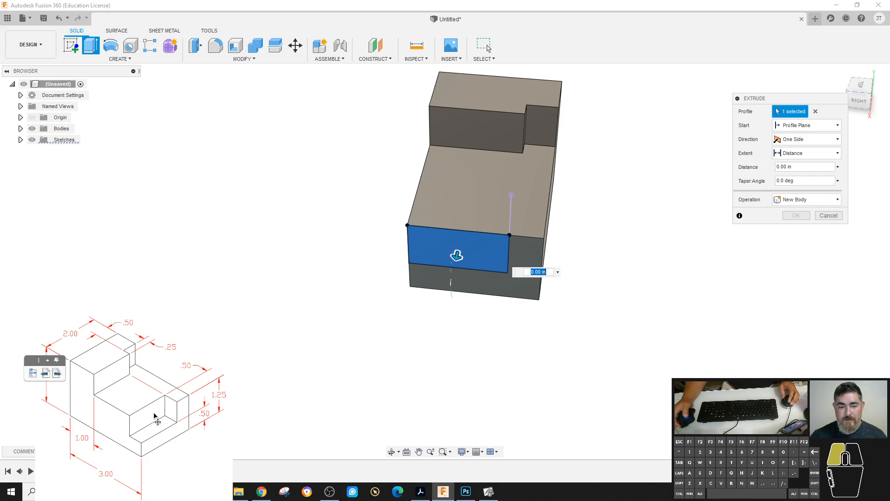
{"action": "left_click_drag", "start_coordinate": [156, 416], "coordinate": [164, 336]}
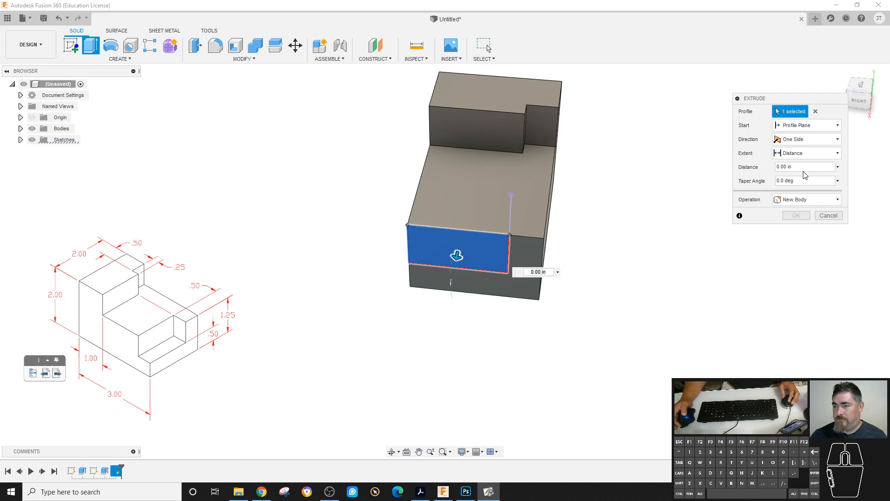
{"action": "left_click", "coordinate": [805, 167]}
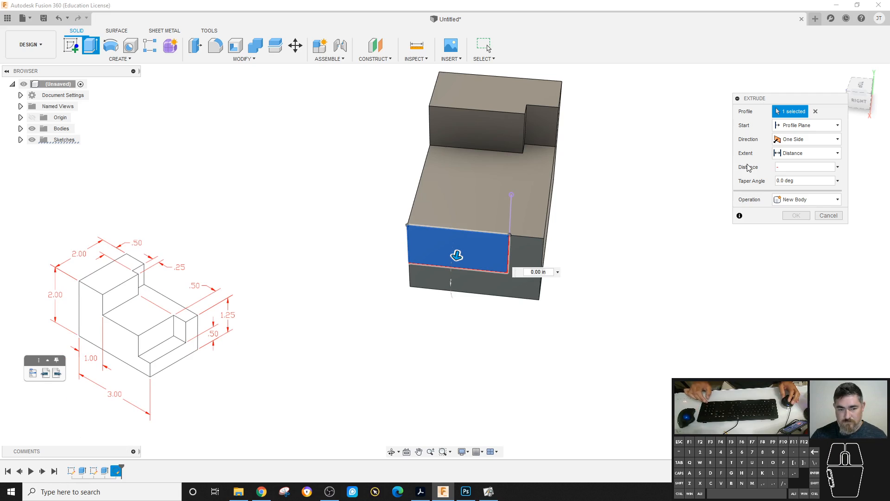
{"action": "type", "text": "-.5"}
{"action": "key", "text": "Return"}
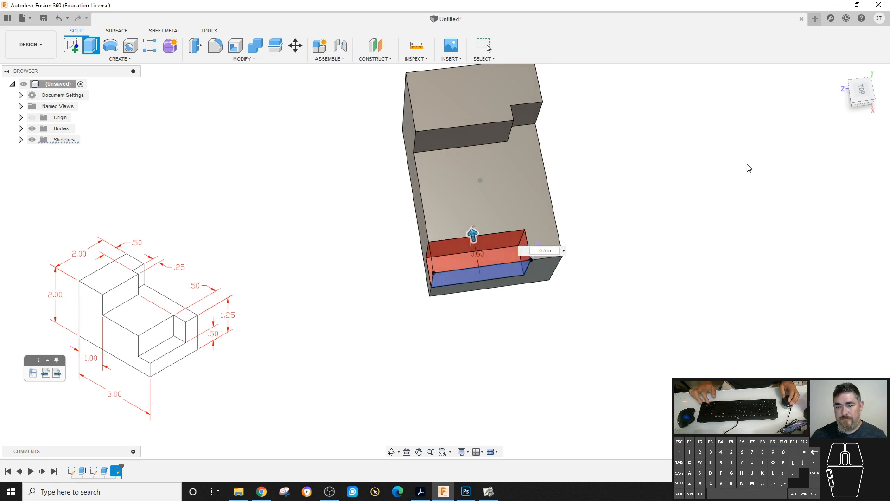
{"action": "left_click_drag", "start_coordinate": [168, 379], "coordinate": [187, 302]}
{"action": "left_click", "coordinate": [303, 270]}
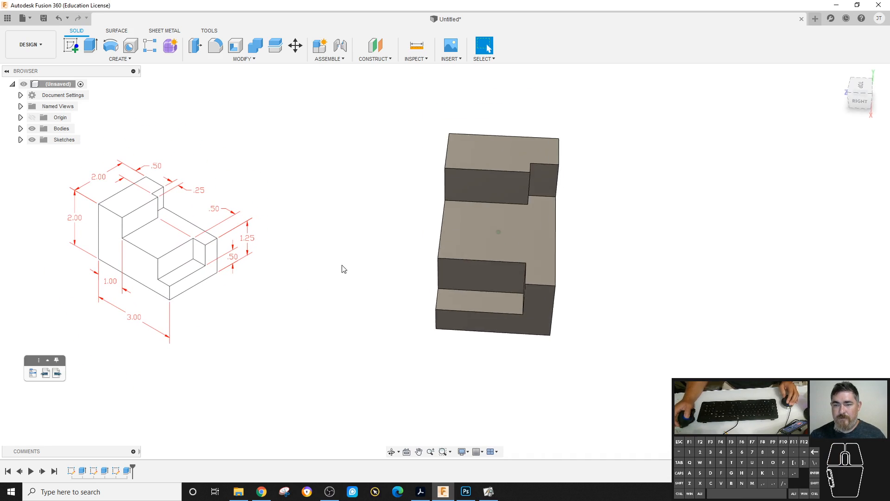
Set the upper notch's length to 1 in, finish its sketch, and check the pocket sketch's alignment with the notch
{"action": "double_click", "coordinate": [94, 471]}
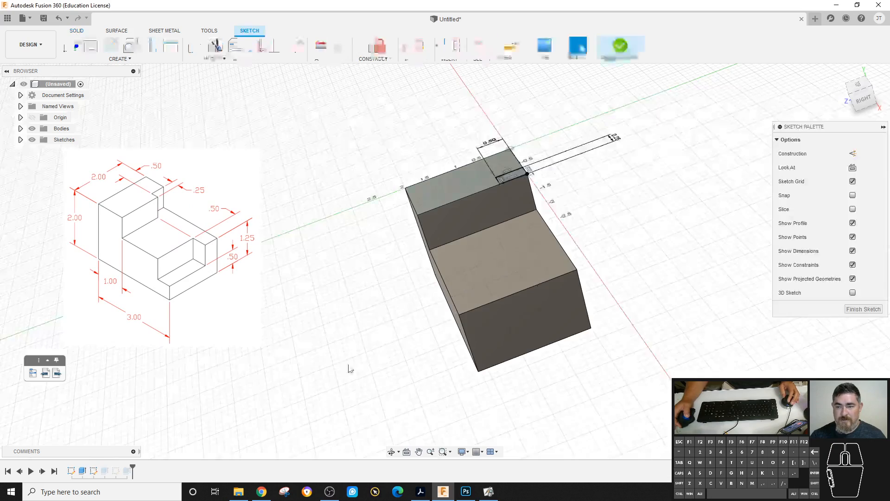
{"action": "double_click", "coordinate": [490, 140]}
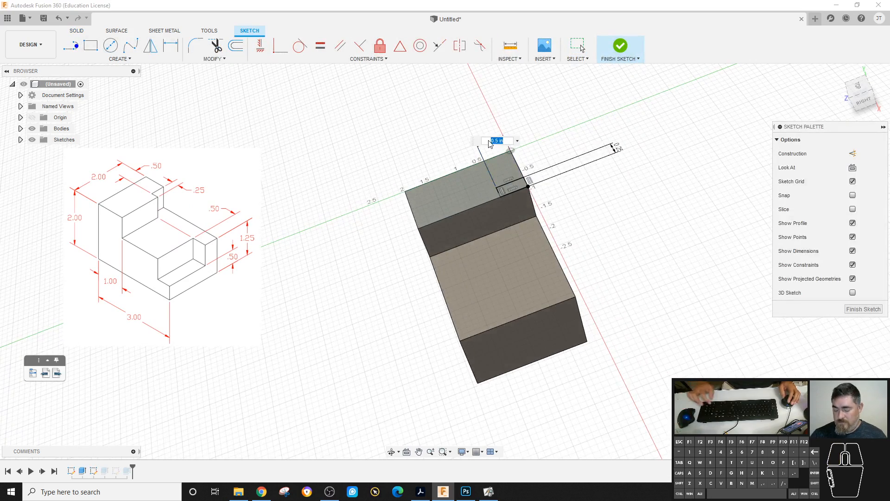
{"action": "type", "text": "1"}
{"action": "key", "text": "Return"}
{"action": "left_click", "coordinate": [621, 50]}
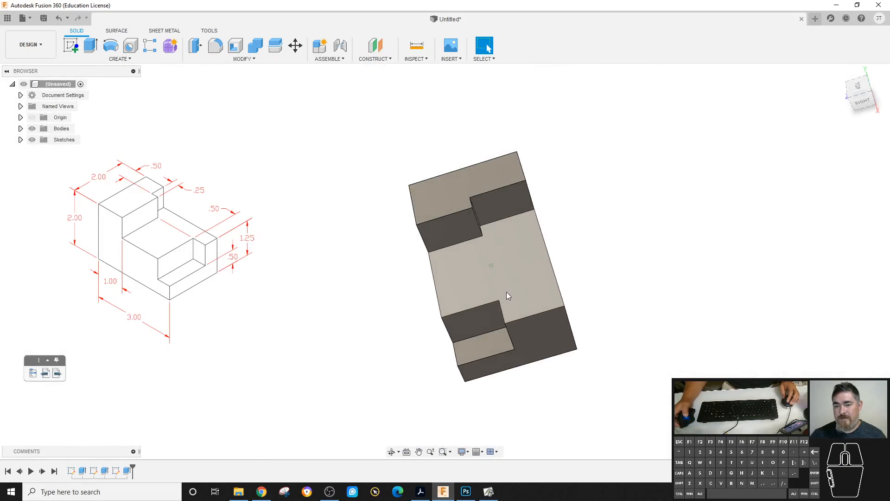
{"action": "left_click", "coordinate": [116, 470]}
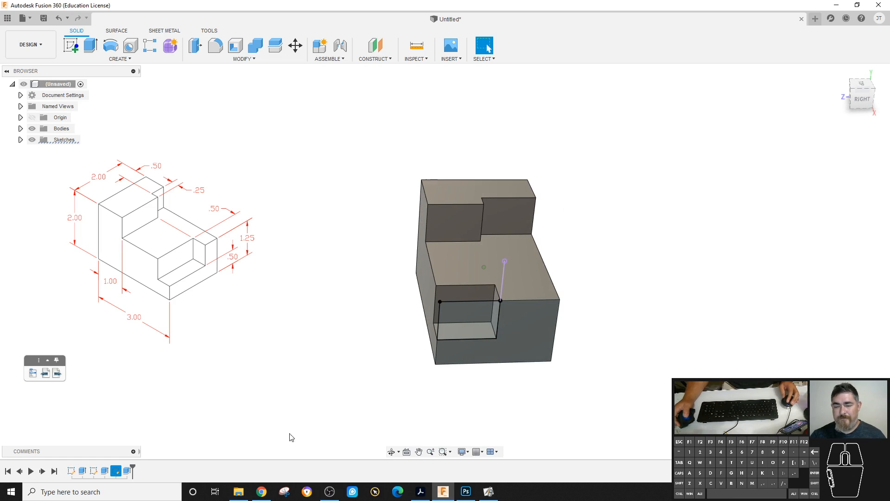
{"action": "left_click", "coordinate": [267, 415]}
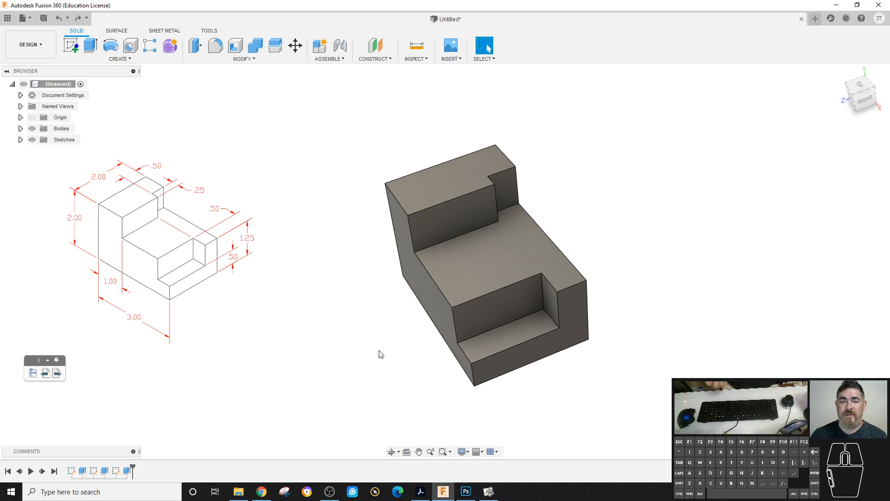
Save the design as Untitled in the parametric modeling location and close the document
{"action": "left_click", "coordinate": [43, 20]}
{"action": "left_click", "coordinate": [590, 198]}
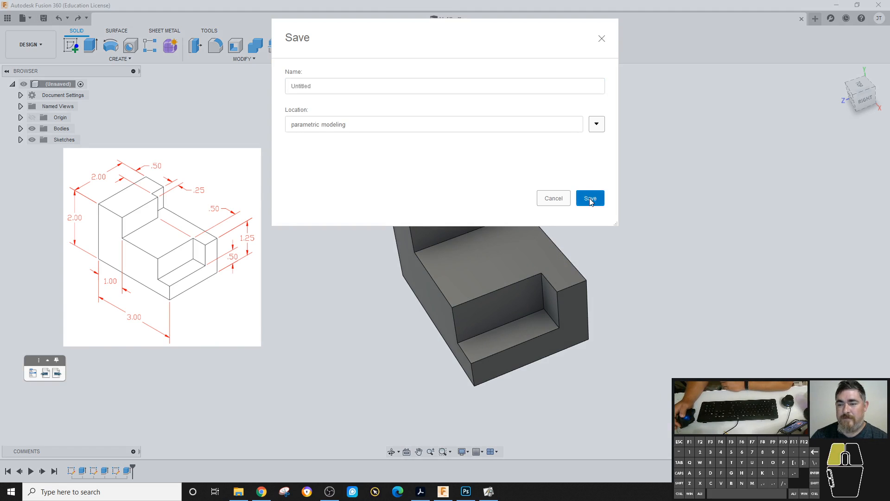
{"action": "left_click", "coordinate": [802, 20]}
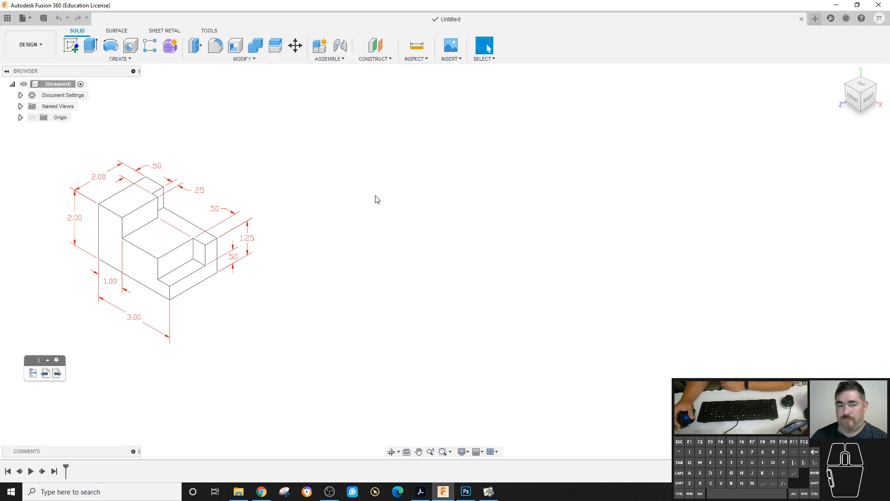
Switch to the annotation whiteboard and open the next page, showing the two-view dimensioned drawing of the stepped shaft
{"action": "left_click", "coordinate": [57, 373]}
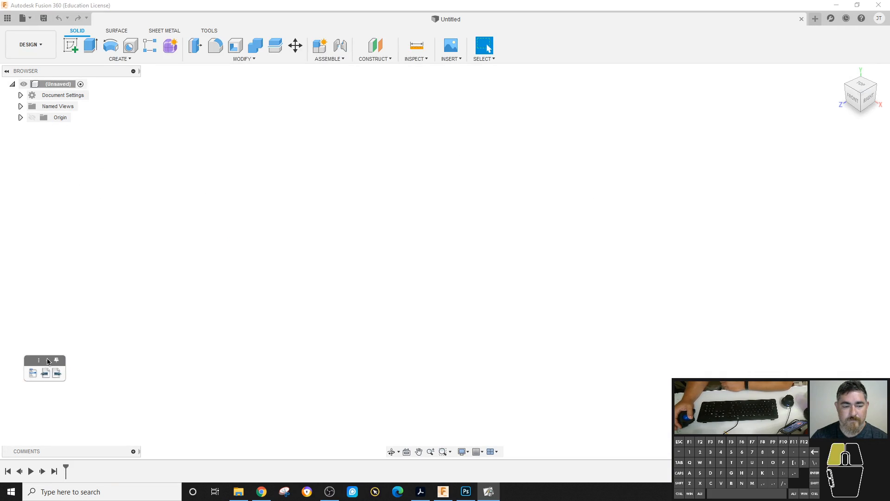
{"action": "left_click", "coordinate": [47, 360]}
{"action": "left_click", "coordinate": [41, 410]}
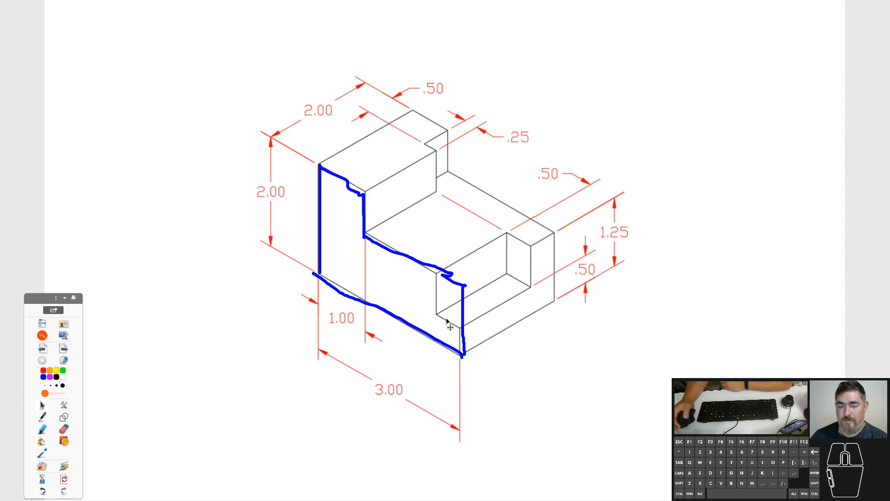
{"action": "left_click", "coordinate": [65, 351]}
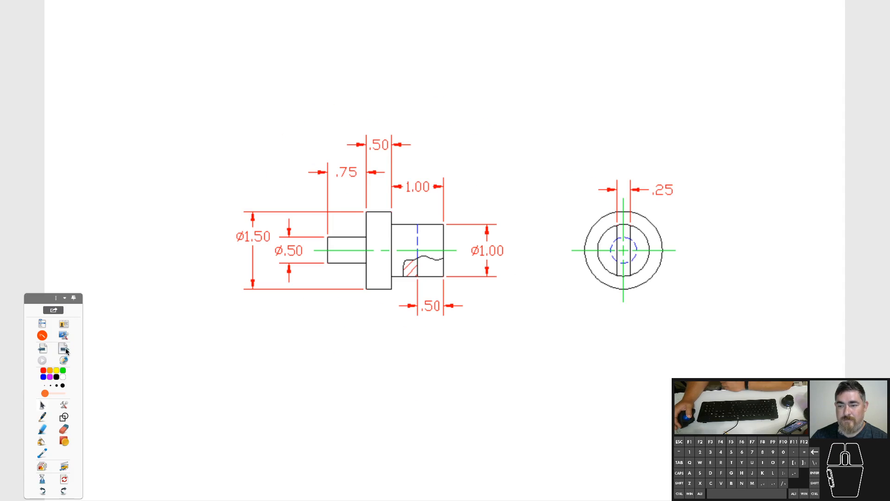
{"action": "mouse_move", "coordinate": [39, 298]}
{"action": "left_mouse_down"}
{"action": "mouse_move", "coordinate": [85, 200]}
{"action": "mouse_move", "coordinate": [84, 181]}
{"action": "left_mouse_up"}
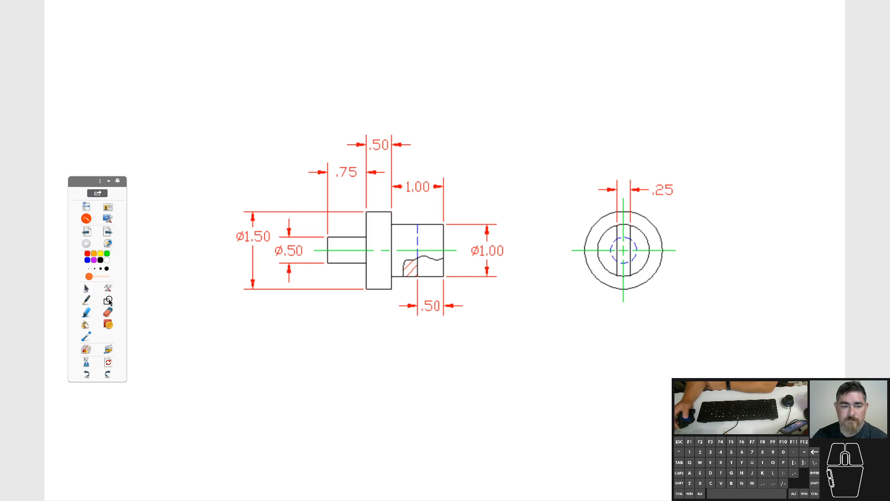
Replace the flange's .50 dimension with a hand-drawn overall 1.25 dimension and outline the upper half profile in orange
{"action": "left_click", "coordinate": [107, 269]}
{"action": "left_click_drag", "start_coordinate": [397, 136], "coordinate": [373, 148]}
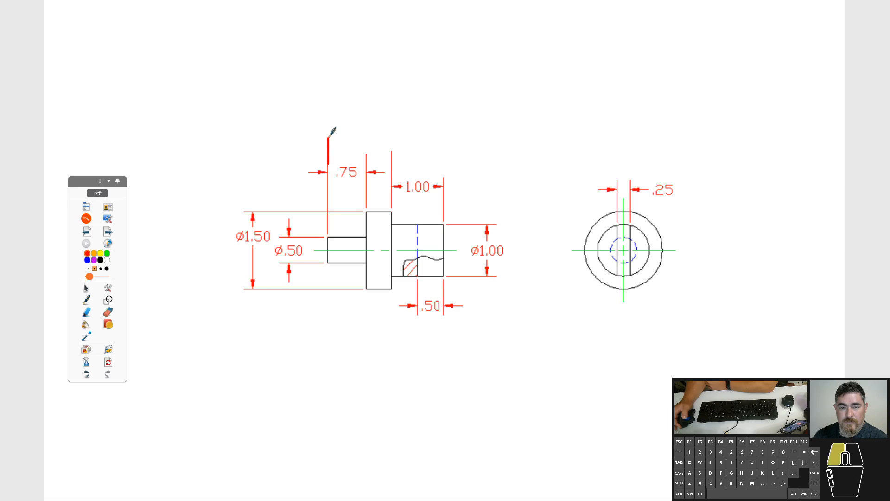
{"action": "left_click_drag", "start_coordinate": [329, 137], "coordinate": [328, 127]}
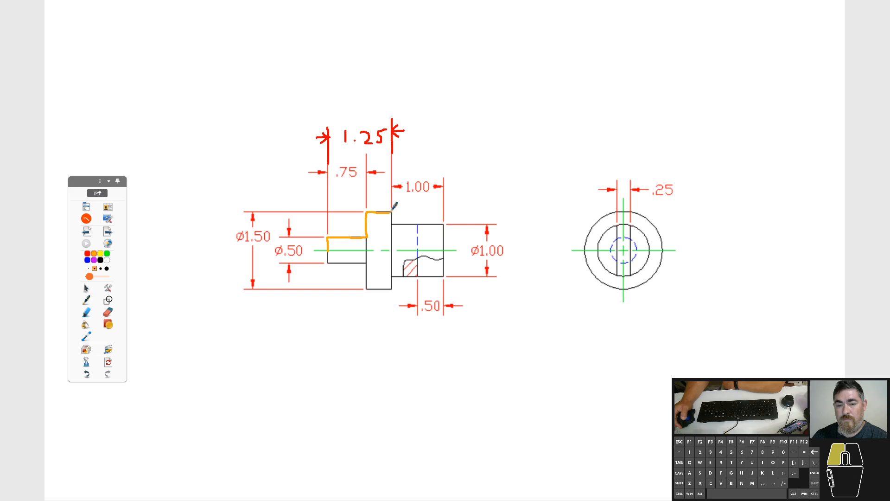
{"action": "mouse_move", "coordinate": [391, 211]}
{"action": "left_mouse_down"}
{"action": "mouse_move", "coordinate": [394, 236]}
{"action": "mouse_move", "coordinate": [349, 246]}
{"action": "left_mouse_up"}
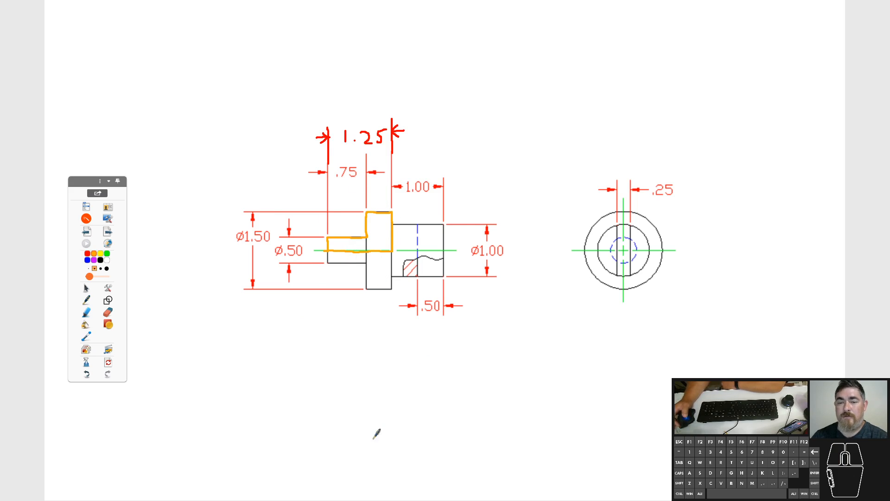
Copy the annotated shaft drawing with both views and place it over the empty Fusion 360 design as a reference
{"action": "key", "text": "Escape"}
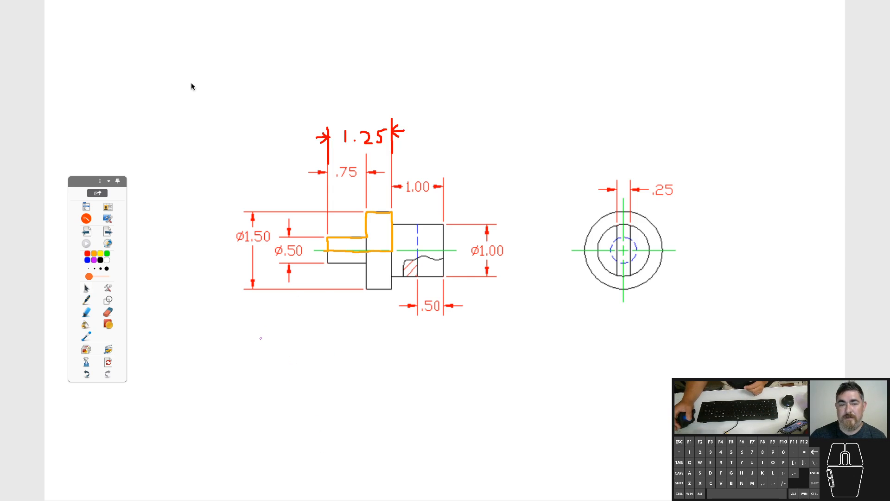
{"action": "mouse_move", "coordinate": [191, 82]}
{"action": "left_mouse_down"}
{"action": "mouse_move", "coordinate": [731, 334]}
{"action": "mouse_move", "coordinate": [742, 358]}
{"action": "left_mouse_up"}
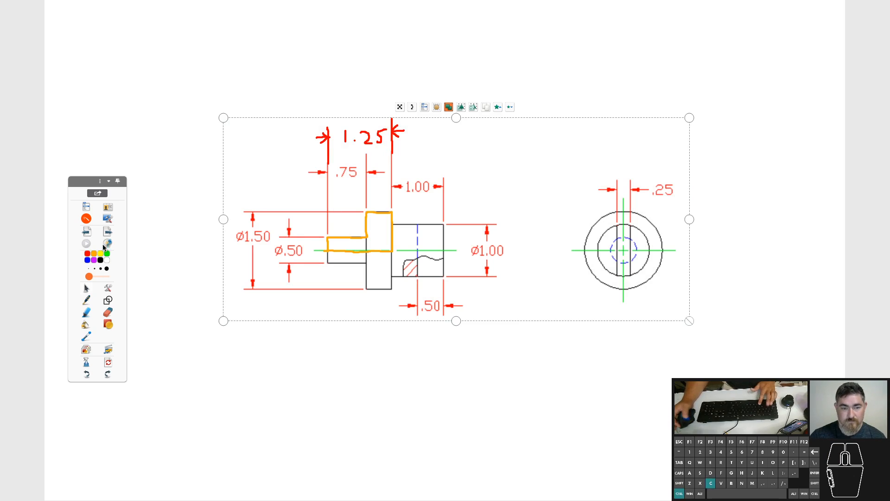
{"action": "left_click", "coordinate": [86, 219]}
{"action": "left_click", "coordinate": [110, 182]}
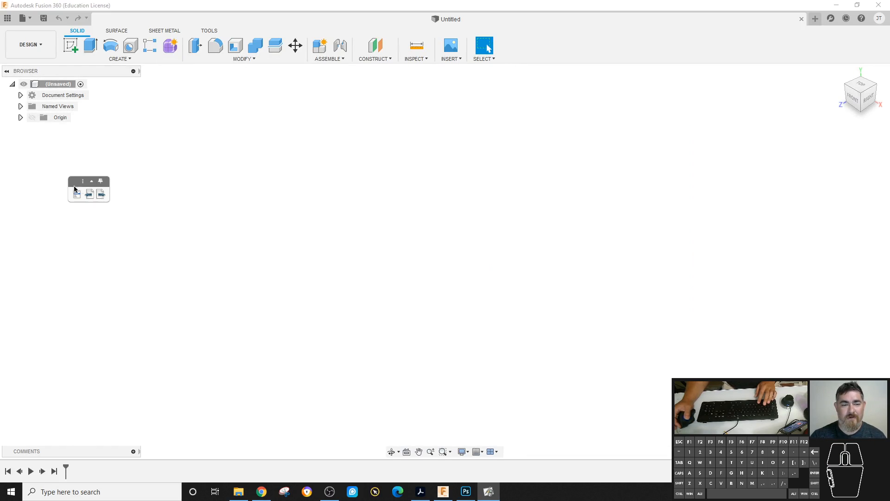
{"action": "left_click_drag", "start_coordinate": [554, 272], "coordinate": [211, 203]}
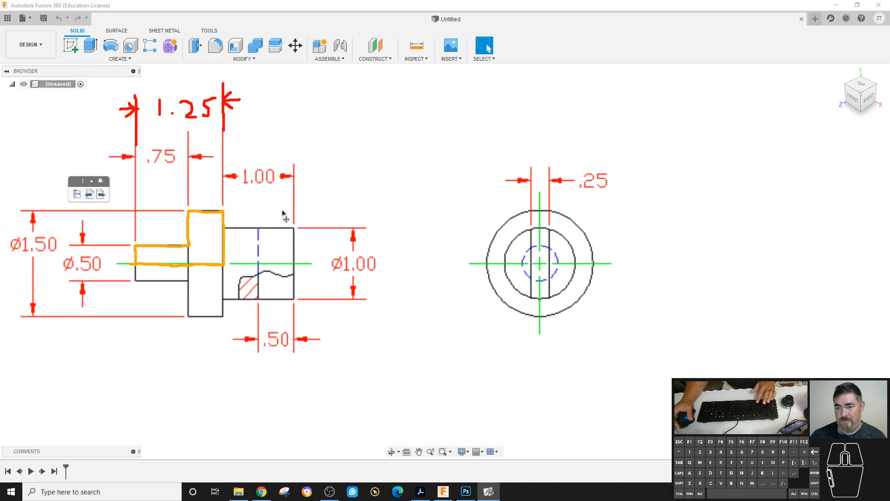
Shrink the overlaid reference drawing, place it clear of the modeling area, and clear its selection
{"action": "mouse_move", "coordinate": [636, 367]}
{"action": "left_mouse_down"}
{"action": "mouse_move", "coordinate": [252, 155]}
{"action": "mouse_move", "coordinate": [177, 166]}
{"action": "mouse_move", "coordinate": [206, 365]}
{"action": "left_mouse_up"}
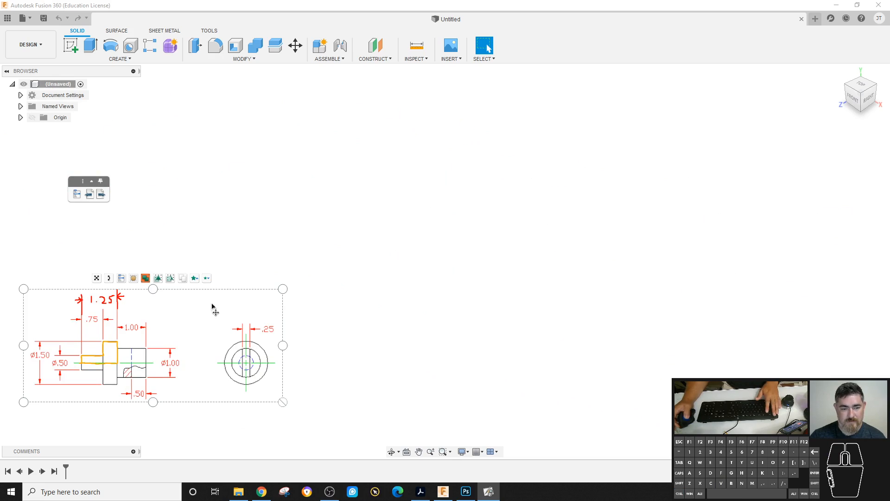
{"action": "mouse_move", "coordinate": [227, 327]}
{"action": "left_mouse_down"}
{"action": "mouse_move", "coordinate": [208, 324]}
{"action": "mouse_move", "coordinate": [218, 326]}
{"action": "left_mouse_up"}
{"action": "left_click", "coordinate": [226, 244]}
{"action": "left_click", "coordinate": [213, 167]}
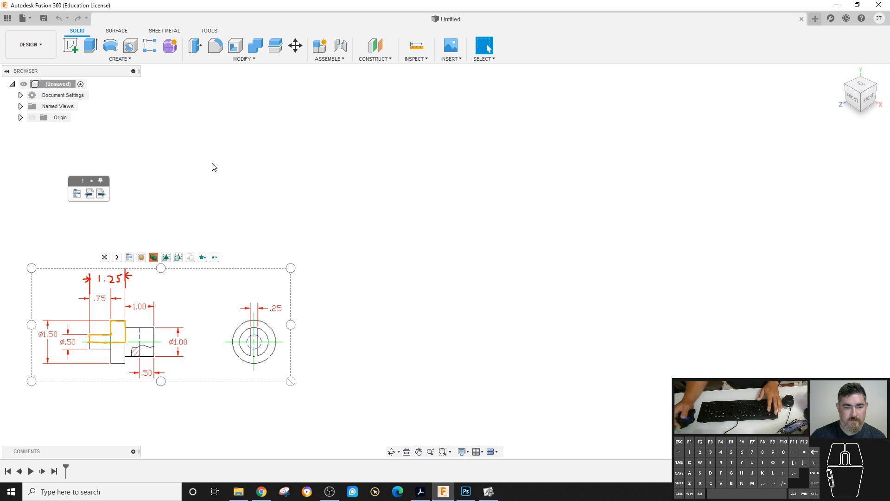
{"action": "left_click", "coordinate": [170, 301]}
{"action": "left_click", "coordinate": [193, 202]}
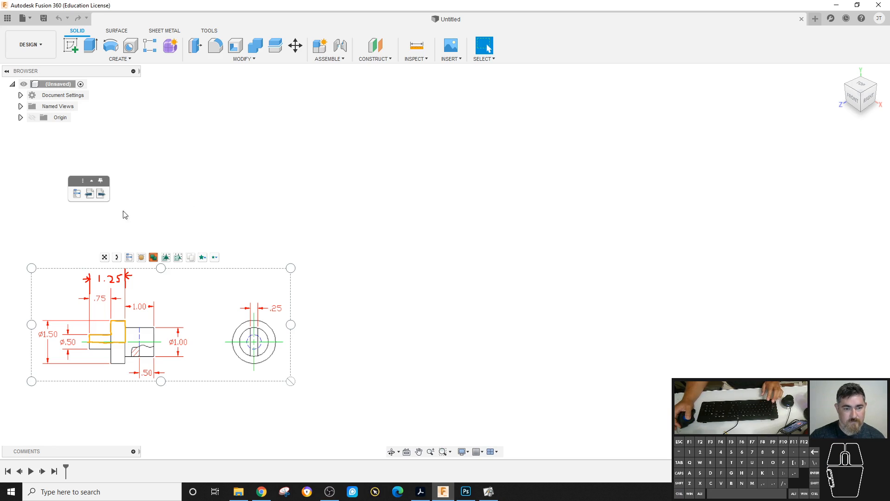
{"action": "left_click", "coordinate": [94, 181]}
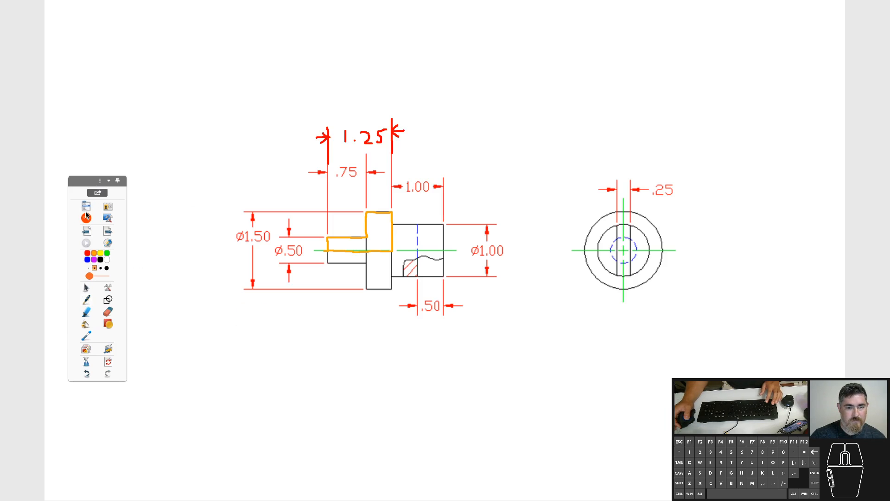
{"action": "left_click", "coordinate": [86, 216]}
{"action": "left_click", "coordinate": [109, 181]}
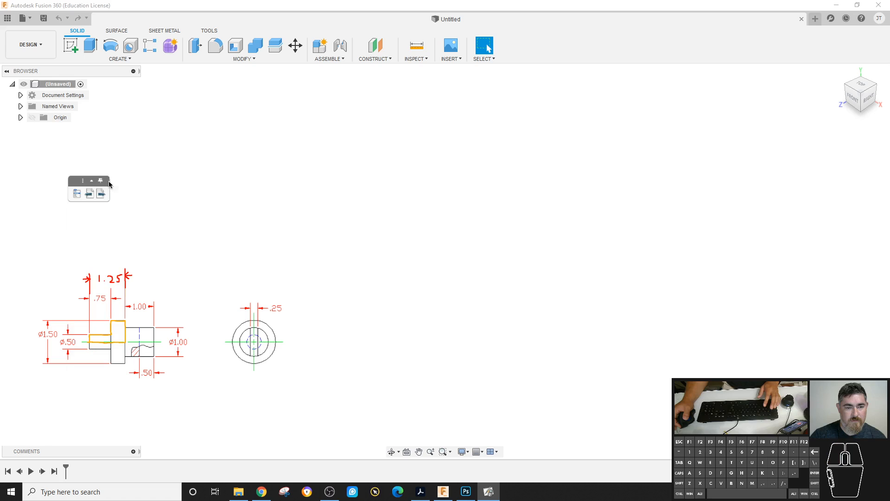
{"action": "left_click", "coordinate": [136, 169]}
{"action": "left_click_drag", "start_coordinate": [137, 336], "coordinate": [133, 322]}
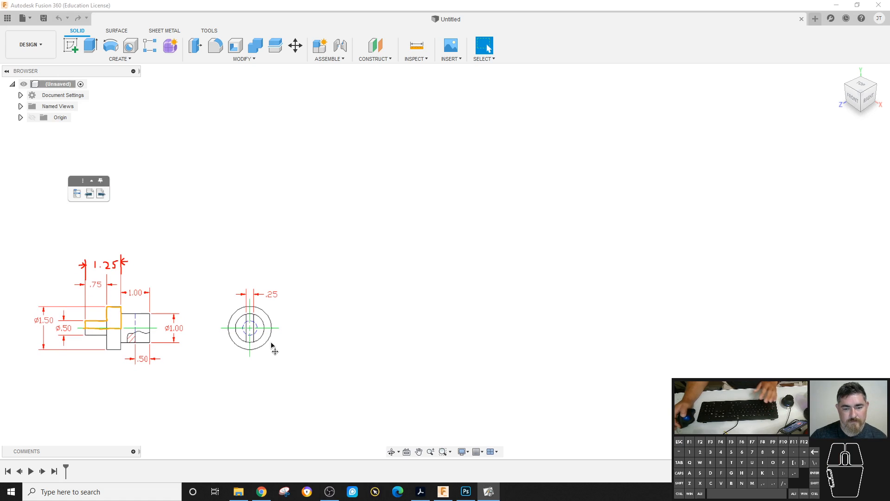
Start a sketch on the XY plane and draw a closed six-line stepped half profile from the origin with its base on the X axis
{"action": "left_click", "coordinate": [73, 46]}
{"action": "left_click", "coordinate": [470, 247]}
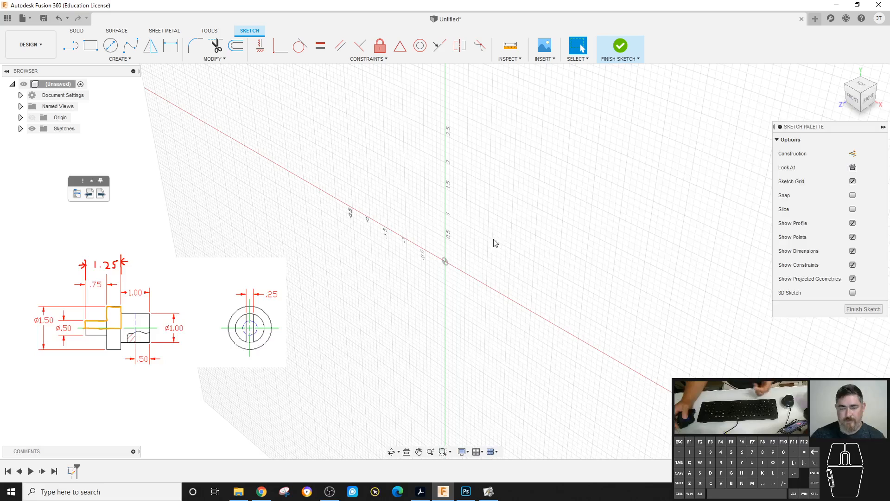
{"action": "key", "text": "l"}
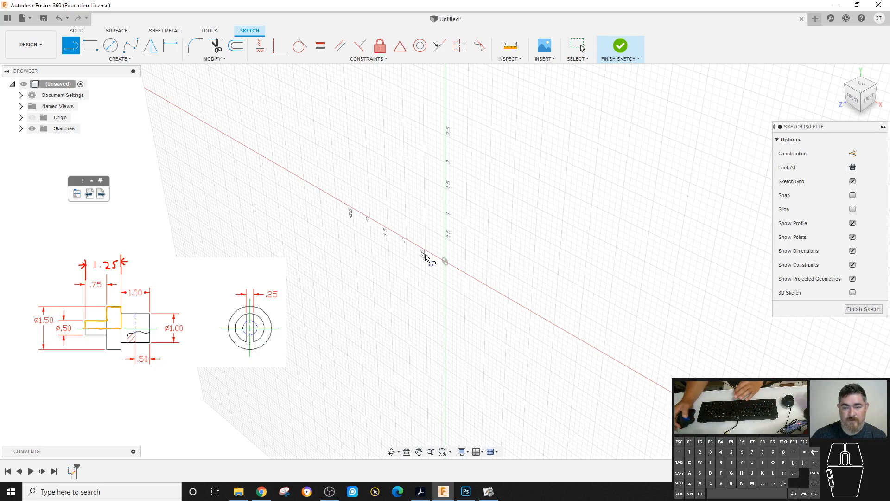
{"action": "left_click", "coordinate": [445, 261]}
{"action": "left_click", "coordinate": [445, 235]}
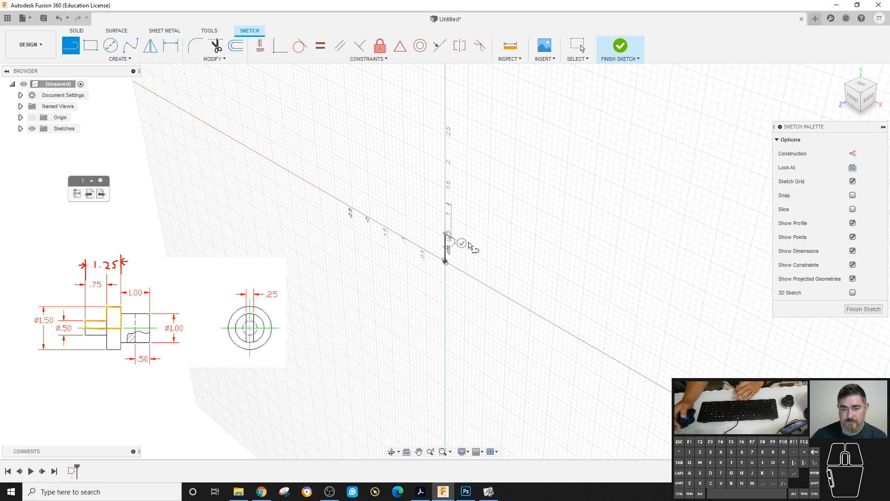
{"action": "left_click", "coordinate": [488, 254]}
{"action": "left_click", "coordinate": [523, 193]}
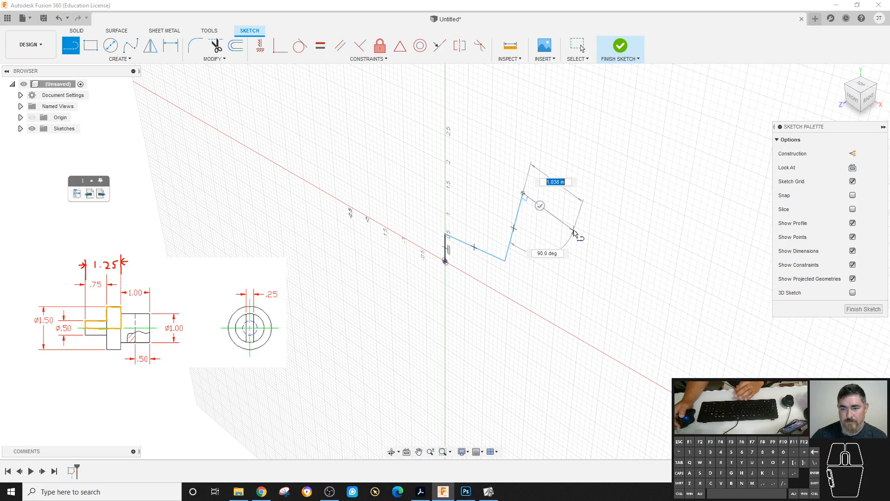
{"action": "left_click", "coordinate": [576, 219]}
{"action": "left_click", "coordinate": [560, 328]}
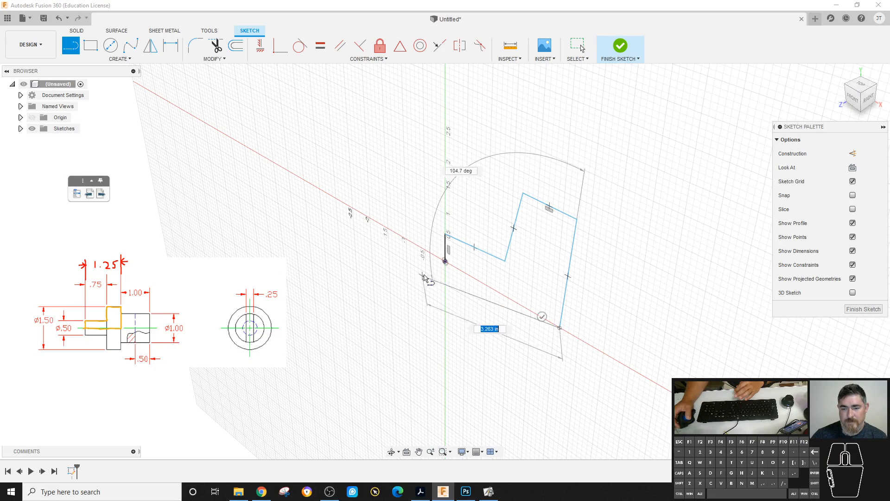
{"action": "left_click", "coordinate": [445, 261]}
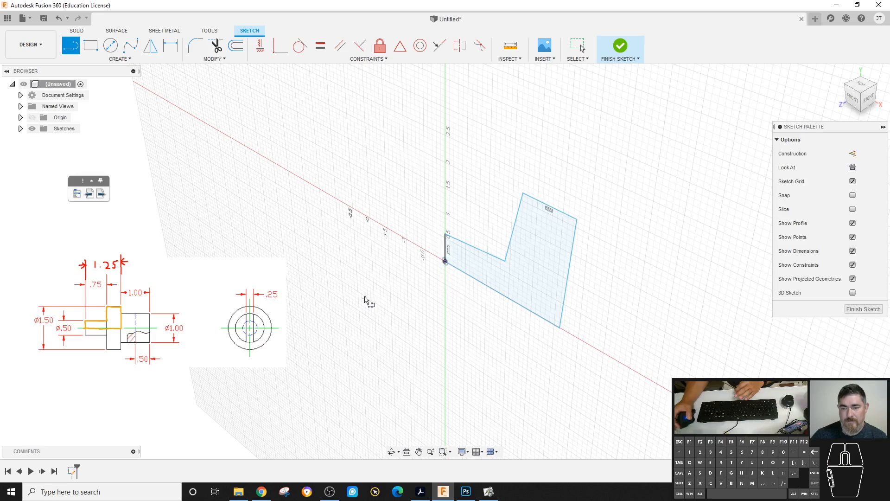
Apply horizontal/vertical constraints to the step line, the inner shoulder, the outer end edge and the base line
{"action": "left_click", "coordinate": [260, 46]}
{"action": "left_click", "coordinate": [485, 256]}
{"action": "left_click", "coordinate": [512, 246]}
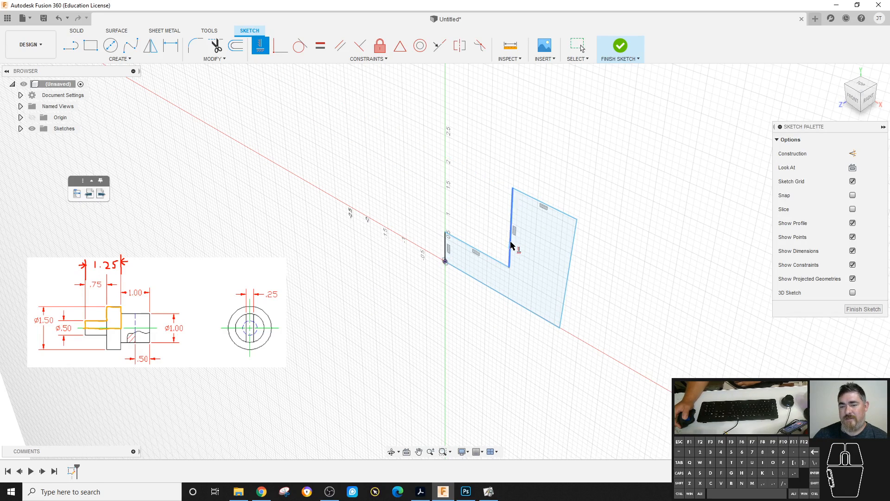
{"action": "left_click", "coordinate": [569, 282]}
{"action": "left_click", "coordinate": [543, 316]}
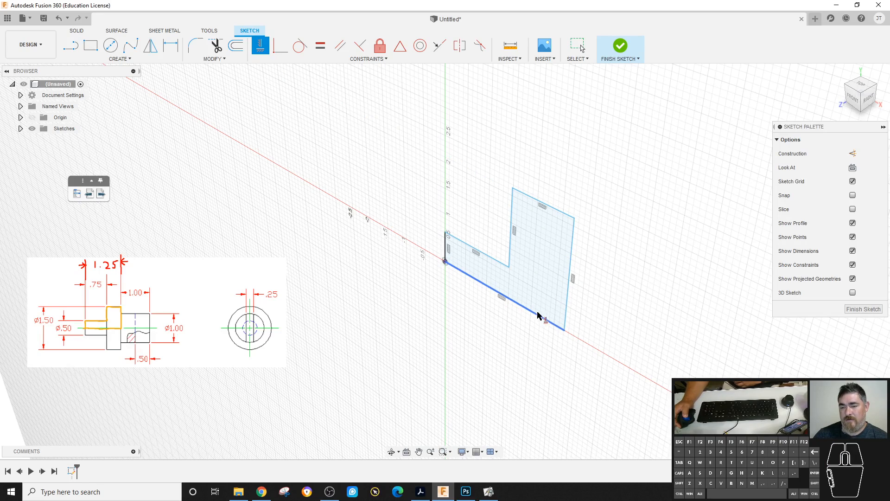
{"action": "key", "text": "Escape"}
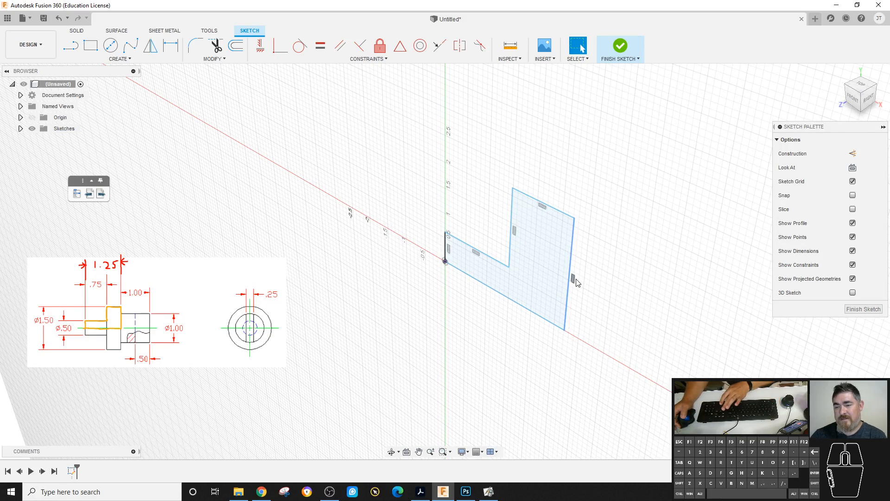
Constrain the outer end edge perpendicular to the base line and the top edge, and shift the profile's inner corner
{"action": "left_click", "coordinate": [360, 45]}
{"action": "left_click", "coordinate": [509, 294]}
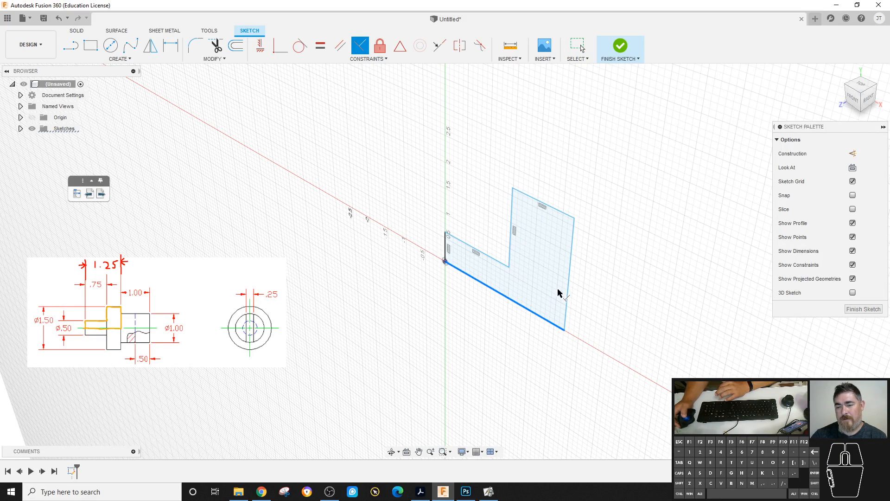
{"action": "left_click", "coordinate": [568, 291]}
{"action": "left_click", "coordinate": [566, 215]}
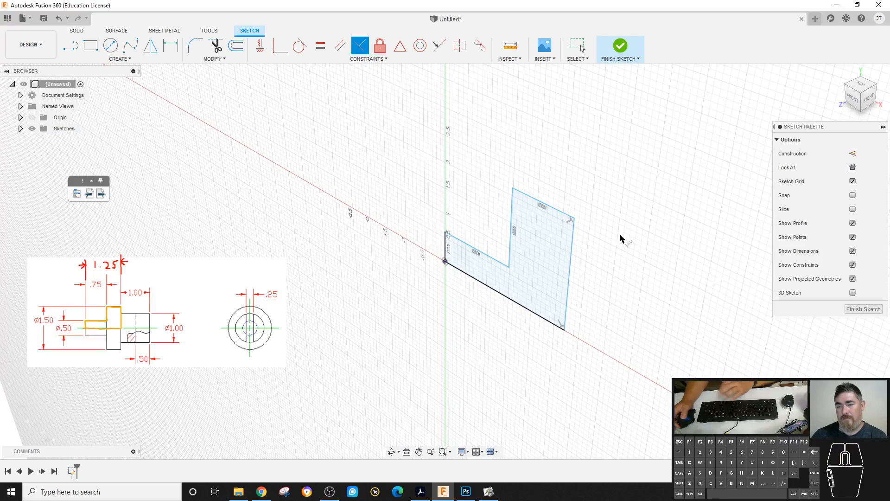
{"action": "key", "text": "Escape"}
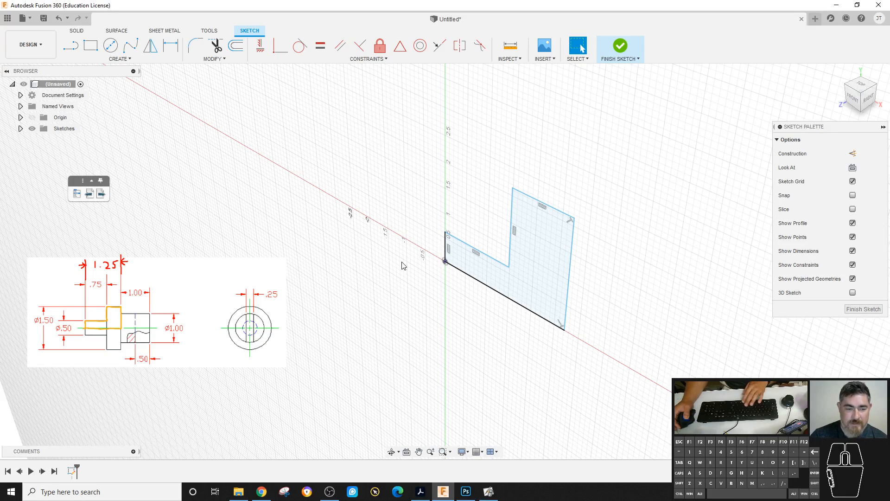
{"action": "mouse_move", "coordinate": [509, 268]}
{"action": "left_mouse_down"}
{"action": "mouse_move", "coordinate": [499, 265]}
{"action": "mouse_move", "coordinate": [518, 261]}
{"action": "left_mouse_up"}
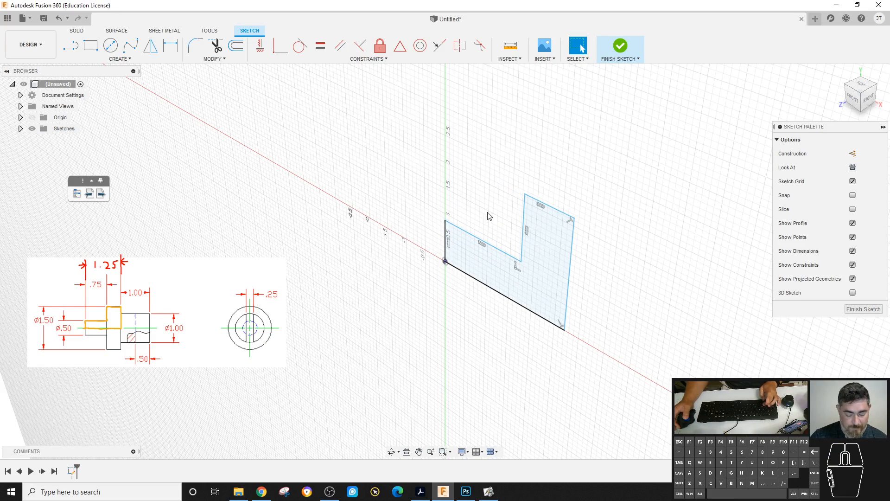
Dimension the profile's overall length as 1.25 in and pull the flange's upper inner corner back inside the end edge
{"action": "key", "text": "d"}
{"action": "left_click", "coordinate": [573, 238]}
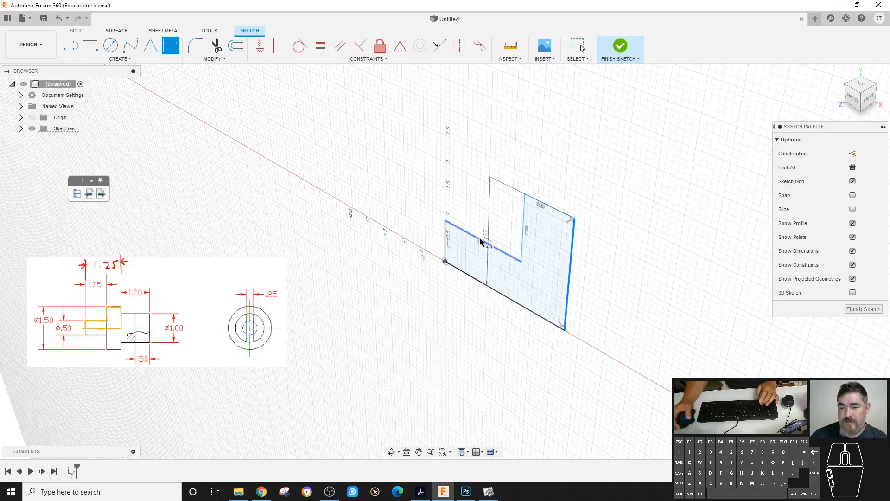
{"action": "left_click", "coordinate": [445, 237]}
{"action": "left_click", "coordinate": [547, 152]}
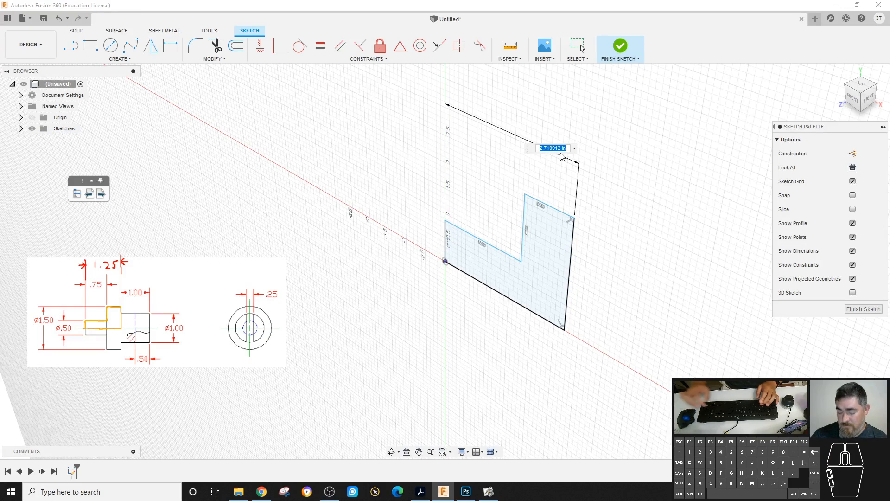
{"action": "type", "text": "1.25"}
{"action": "key", "text": "Return"}
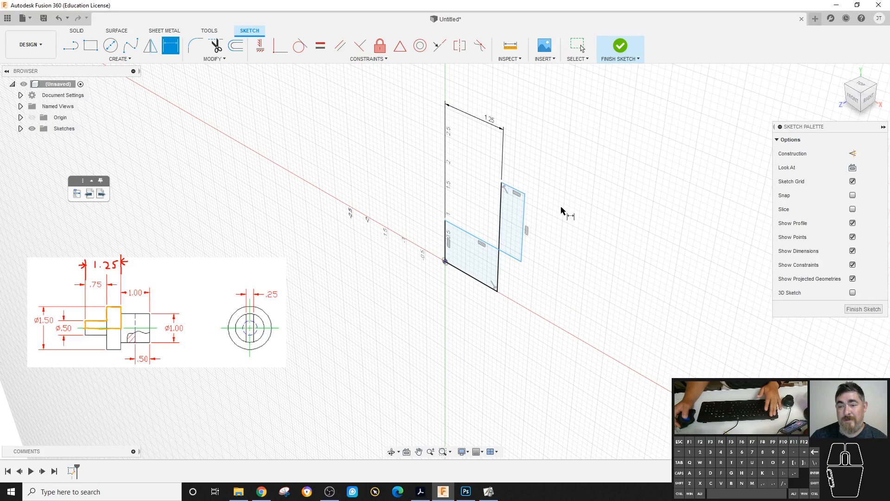
{"action": "key", "text": "Escape"}
{"action": "left_click_drag", "start_coordinate": [503, 183], "coordinate": [474, 186]}
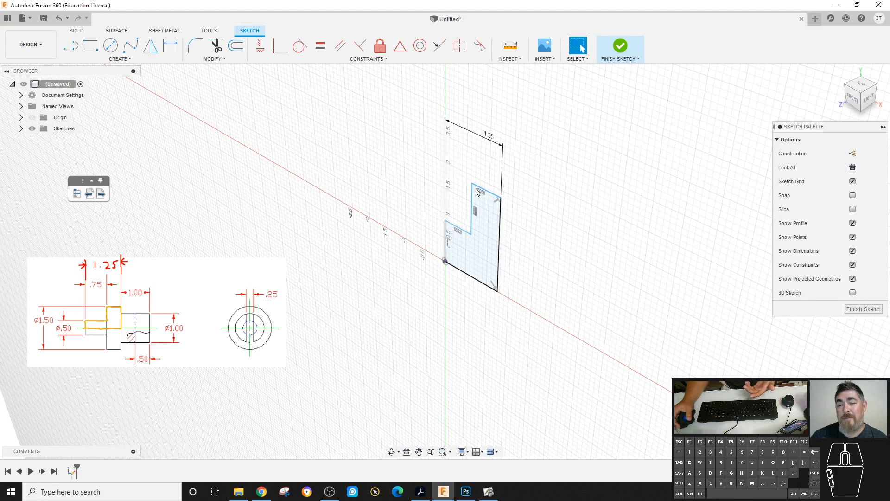
{"action": "left_click_drag", "start_coordinate": [473, 187], "coordinate": [466, 193]}
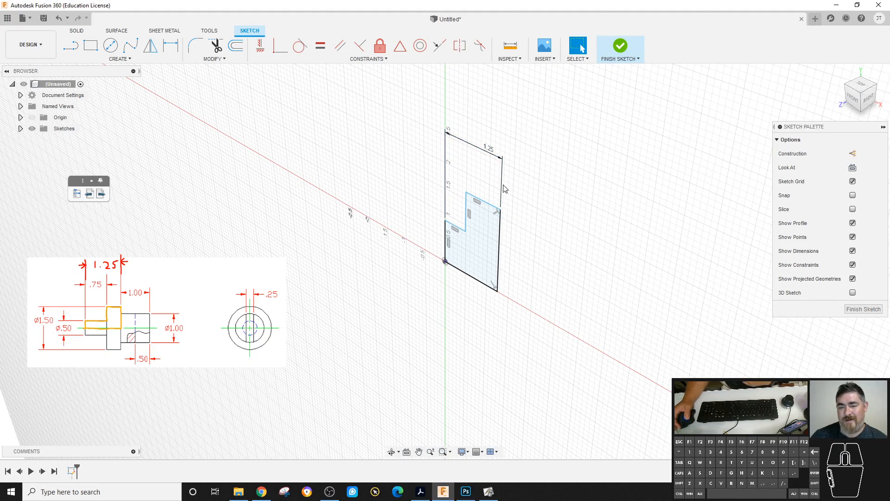
Undo the last profile corner move and the 1.25 in length edit, and delete the overall length dimension
{"action": "key", "text": "ctrl+z"}
{"action": "key", "text": "ctrl+z"}
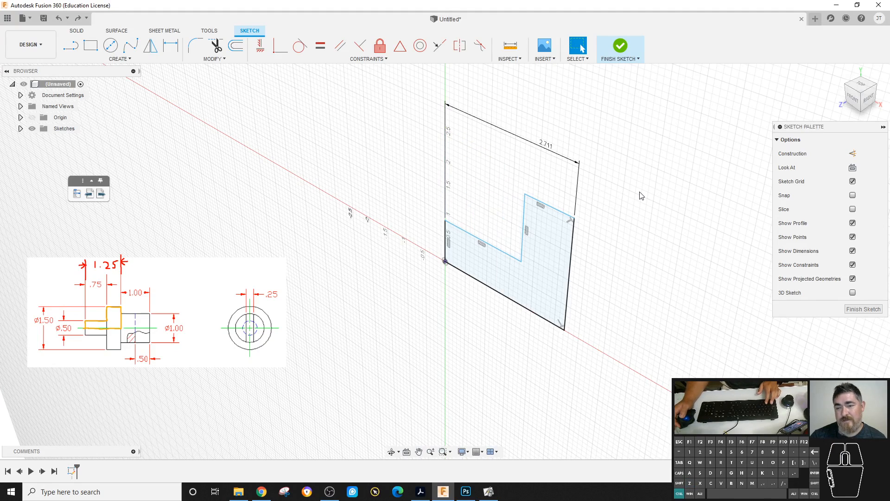
{"action": "left_click", "coordinate": [514, 138]}
{"action": "key", "text": "Delete"}
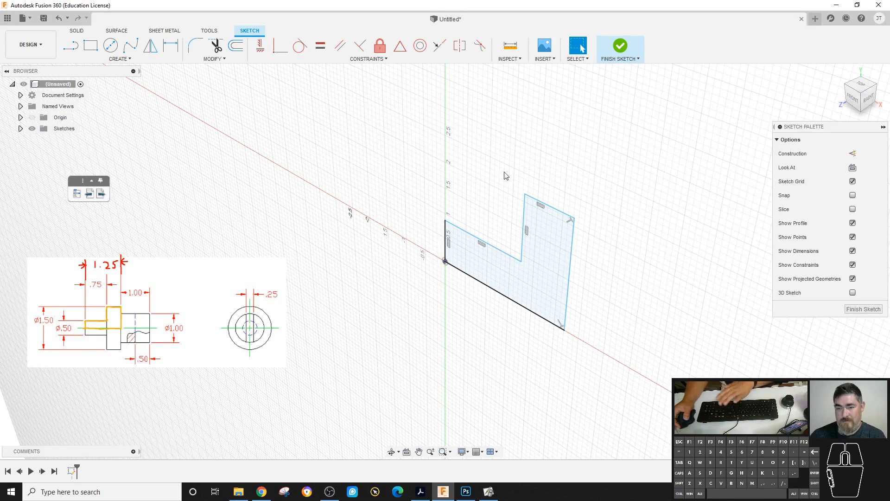
Dimension the profile's step line as 0.75 in and its base line along the X axis as 1.25 in
{"action": "key", "text": "d"}
{"action": "left_click", "coordinate": [511, 255]}
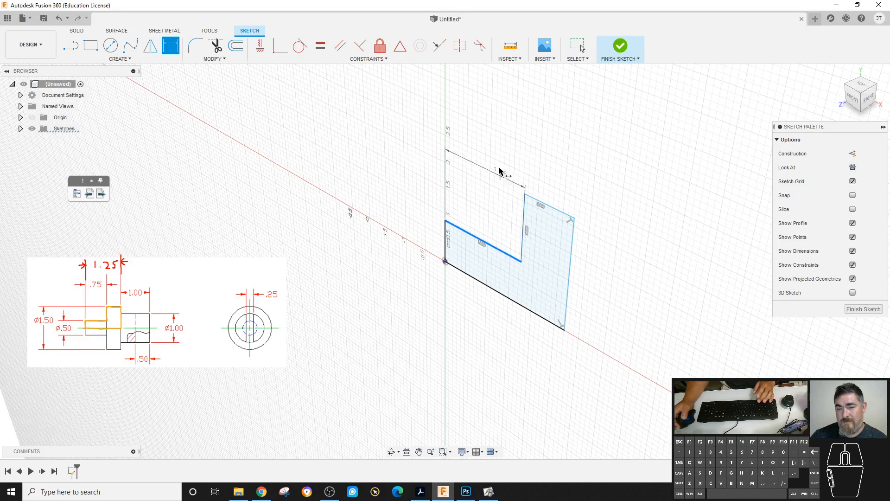
{"action": "left_click", "coordinate": [501, 167]}
{"action": "type", "text": ".75"}
{"action": "key", "text": "Return"}
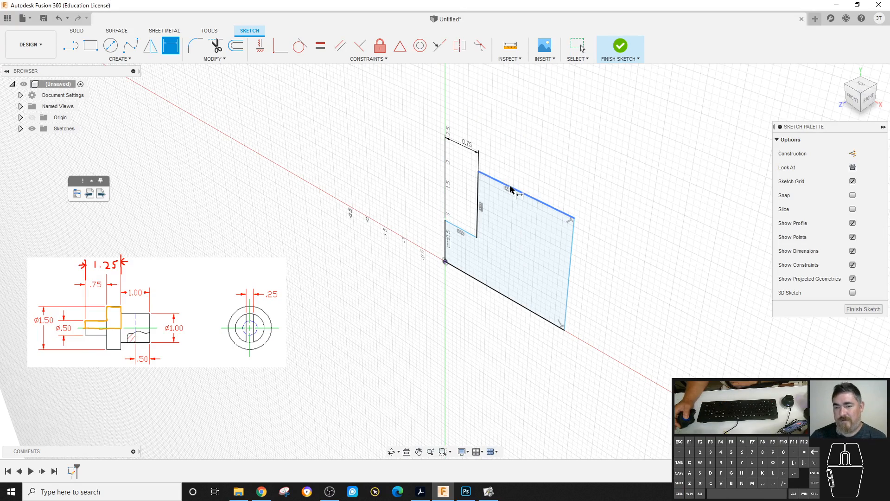
{"action": "left_click", "coordinate": [497, 295]}
{"action": "left_click", "coordinate": [492, 327]}
{"action": "type", "text": "1.25"}
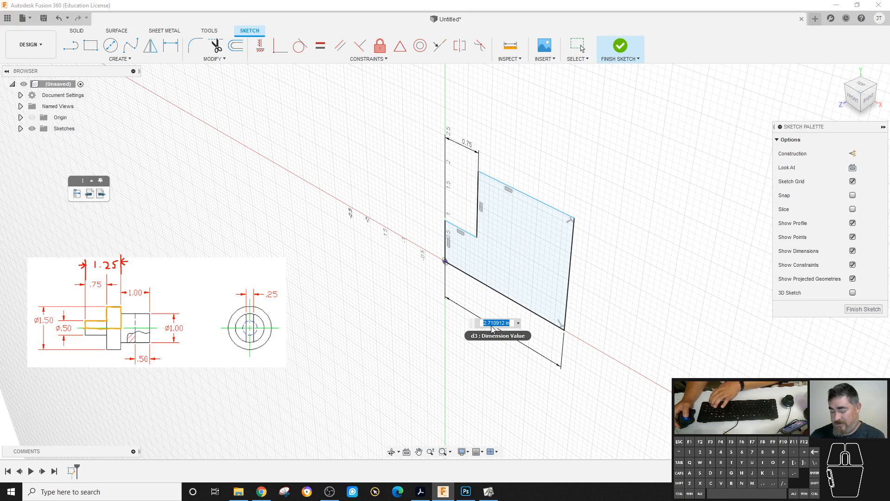
{"action": "key", "text": "Return"}
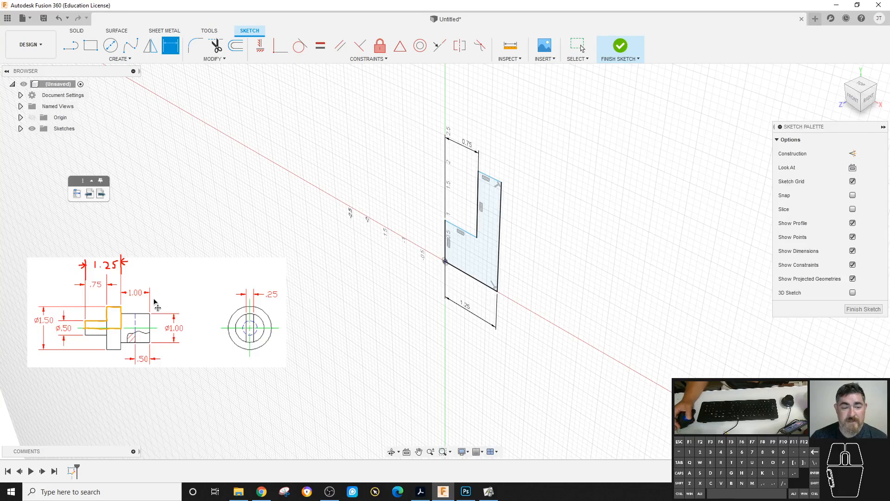
Dimension the profile's short edge at the origin as .5/2 in and its tall outer end edge as 1.5/2 in
{"action": "left_click", "coordinate": [448, 241]}
{"action": "left_click", "coordinate": [411, 224]}
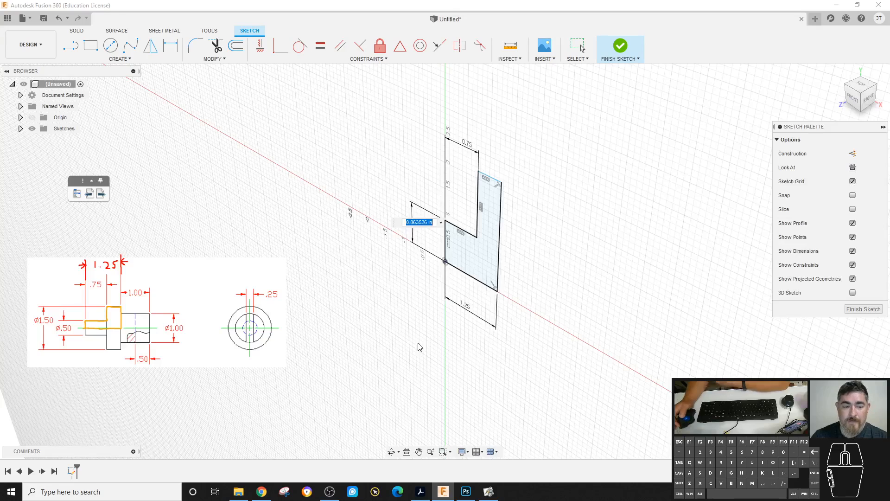
{"action": "type", "text": ".5/2"}
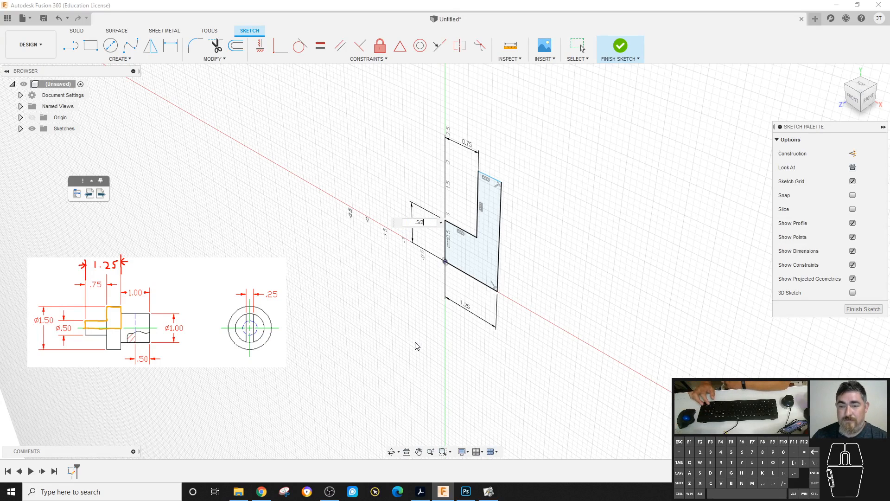
{"action": "key", "text": "Return"}
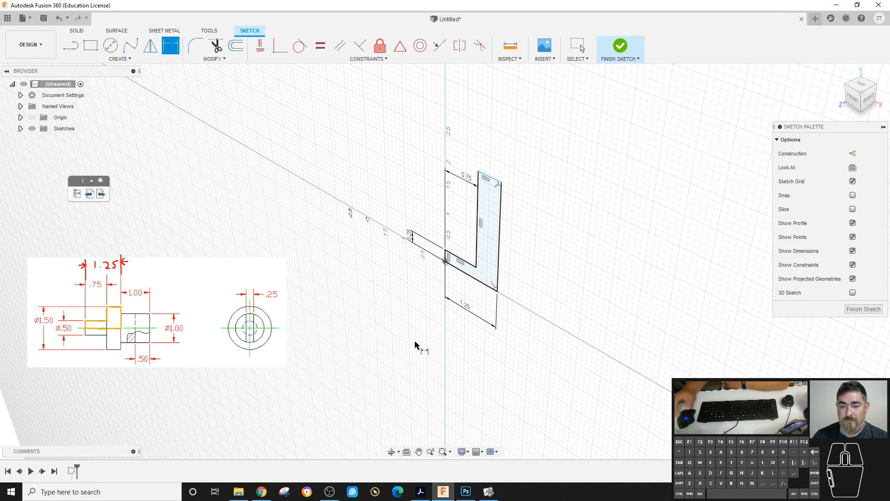
{"action": "left_click", "coordinate": [499, 259]}
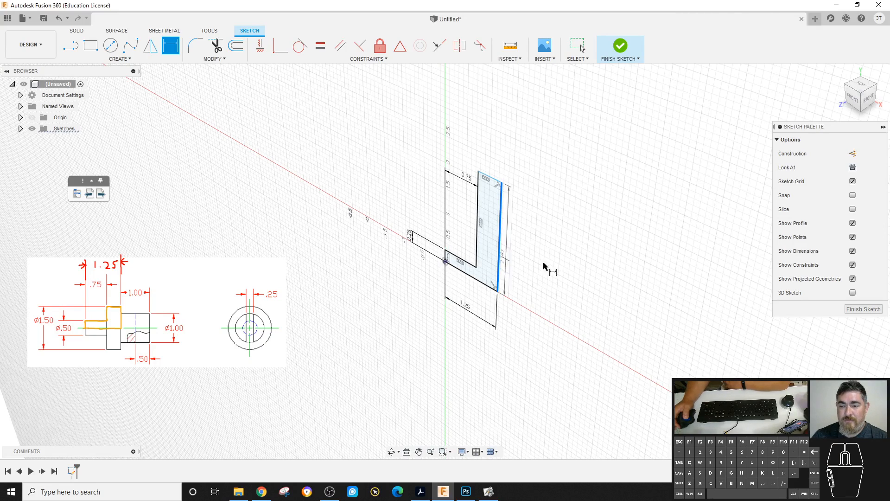
{"action": "left_click", "coordinate": [561, 268]}
{"action": "type", "text": "1.5/2"}
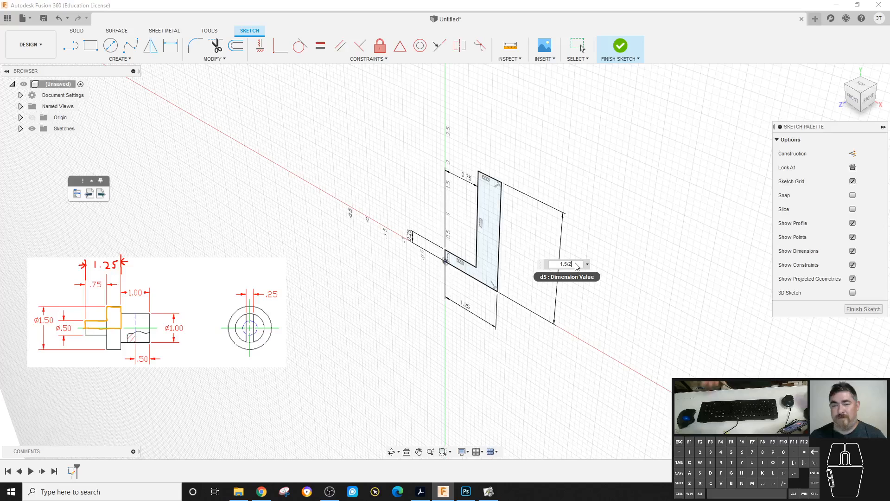
{"action": "key", "text": "Return"}
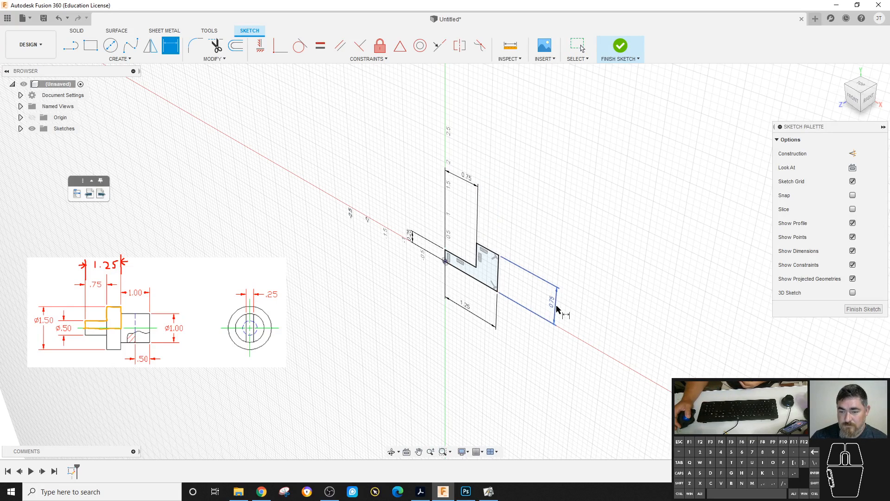
Finish the sketch and revolve the stepped profile about its base line as a new body
{"action": "left_click", "coordinate": [622, 48]}
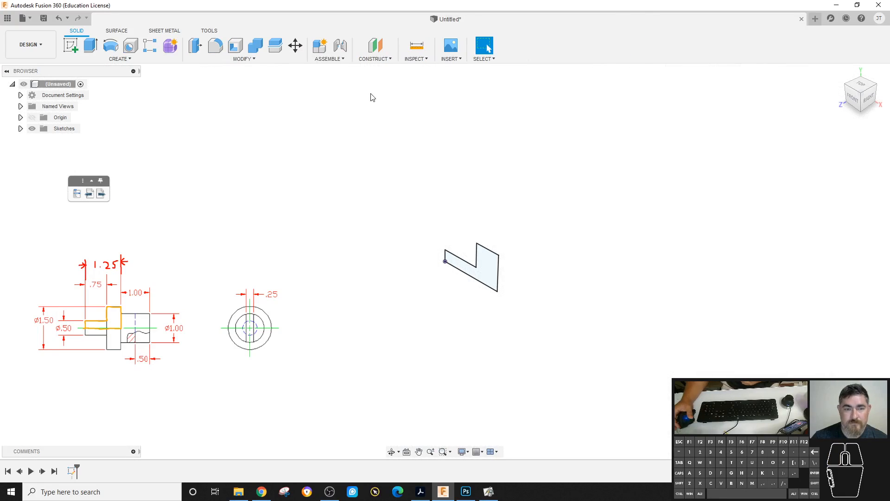
{"action": "left_click", "coordinate": [111, 47]}
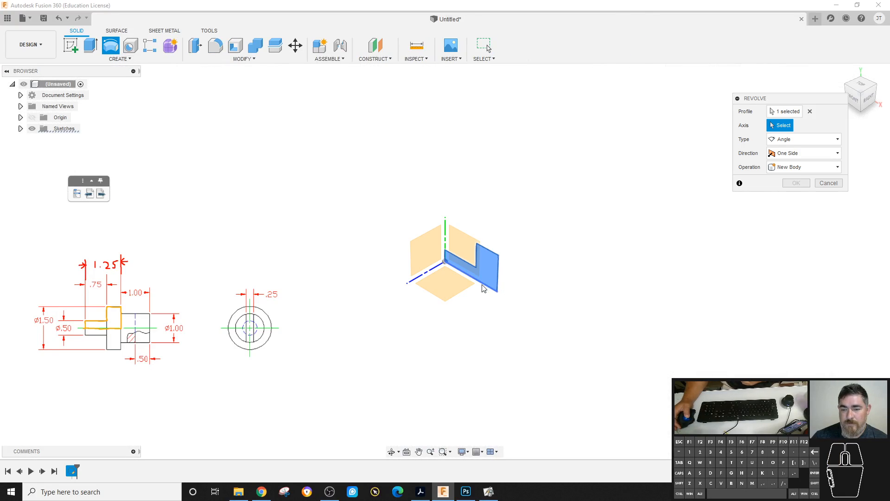
{"action": "left_click", "coordinate": [796, 196]}
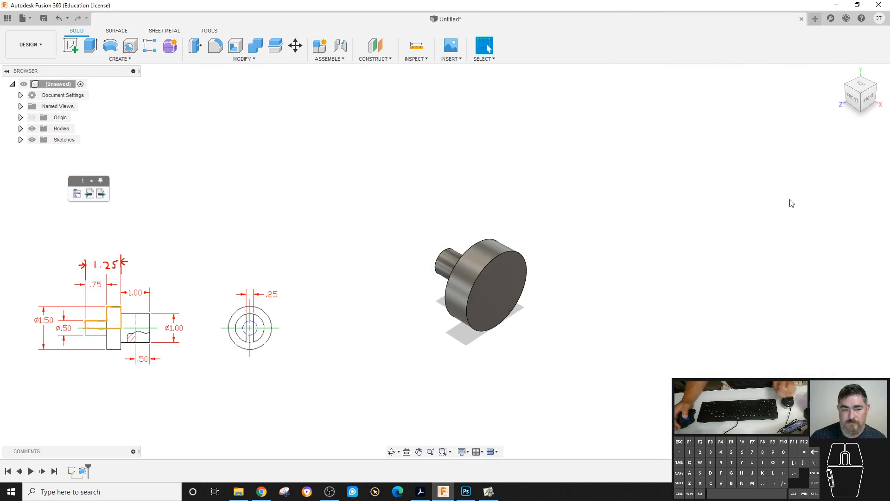
Start a sketch on the flange's large flat end face and draw a circle centred on the shaft axis
{"action": "middle_click_drag", "start_coordinate": [788, 200], "coordinate": [551, 259], "text": "shift"}
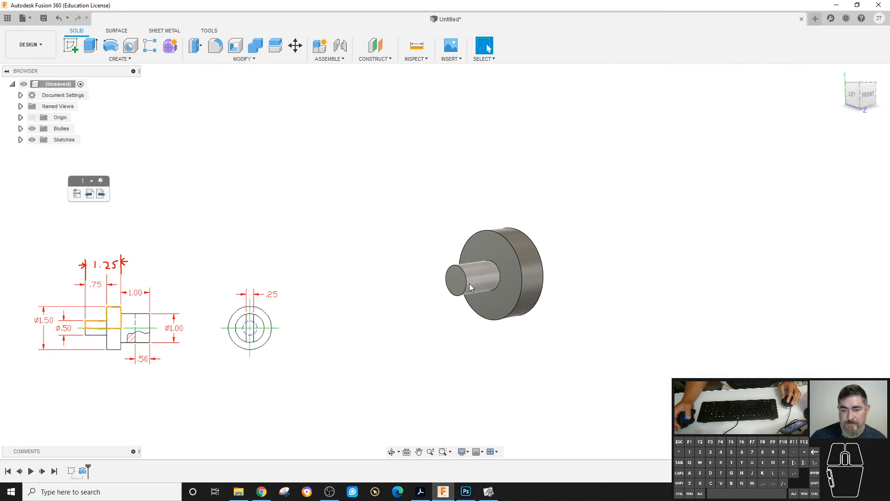
{"action": "middle_click_drag", "start_coordinate": [551, 367], "coordinate": [545, 361], "text": "shift"}
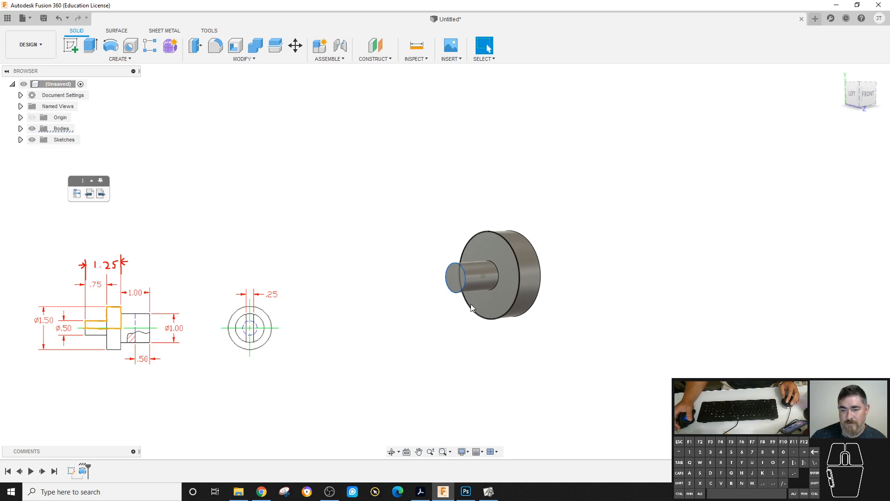
{"action": "middle_click_drag", "start_coordinate": [511, 305], "coordinate": [579, 259], "text": "shift"}
{"action": "left_click", "coordinate": [71, 45]}
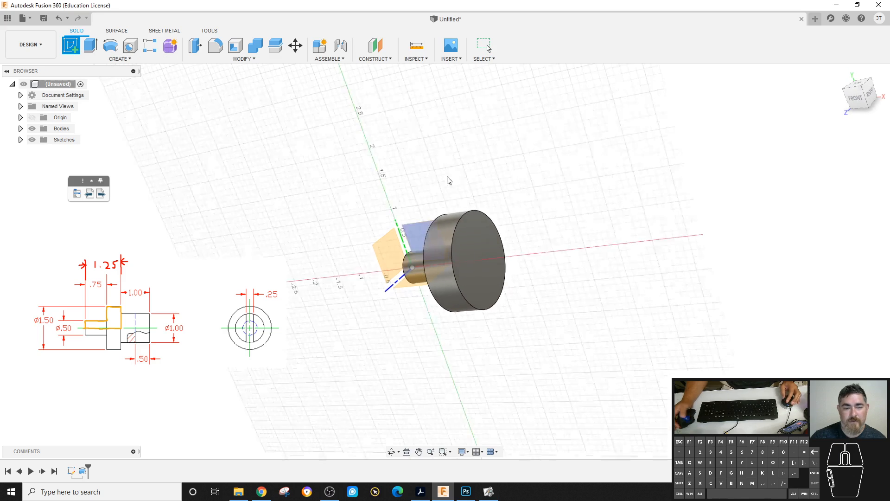
{"action": "left_click", "coordinate": [468, 261]}
{"action": "key", "text": "c"}
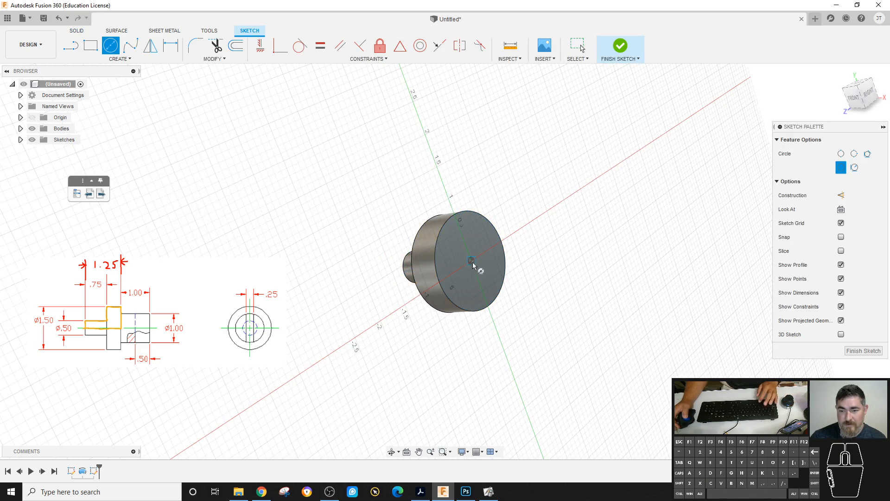
{"action": "left_click", "coordinate": [471, 261]}
{"action": "left_click", "coordinate": [472, 282]}
Dimension the circle's diameter as 1 in
{"action": "key", "text": "d"}
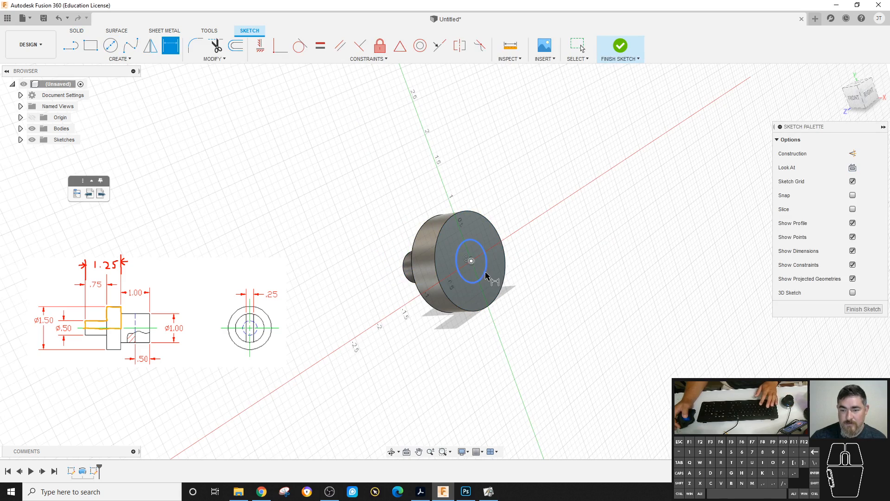
{"action": "left_click", "coordinate": [483, 272]}
{"action": "left_click", "coordinate": [562, 282]}
{"action": "type", "text": "1"}
{"action": "key", "text": "Return"}
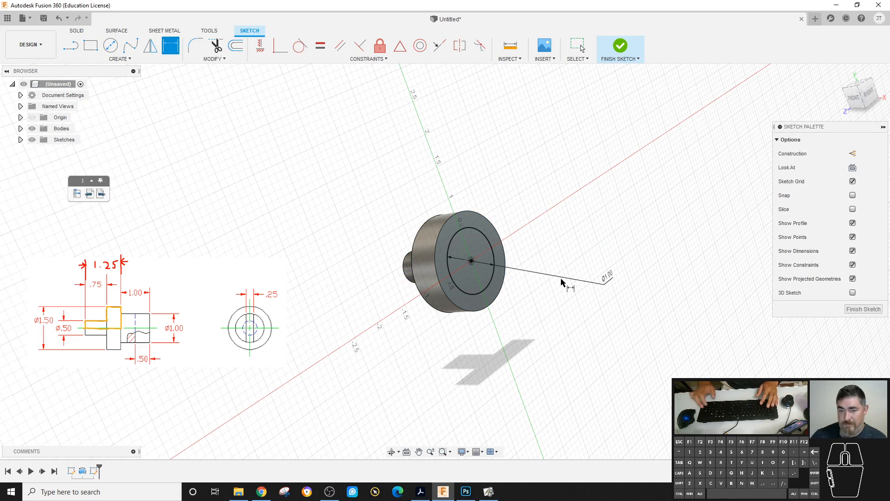
Finish the sketch and extrude the circle 1 in outward from the flange face
{"action": "left_click", "coordinate": [634, 59]}
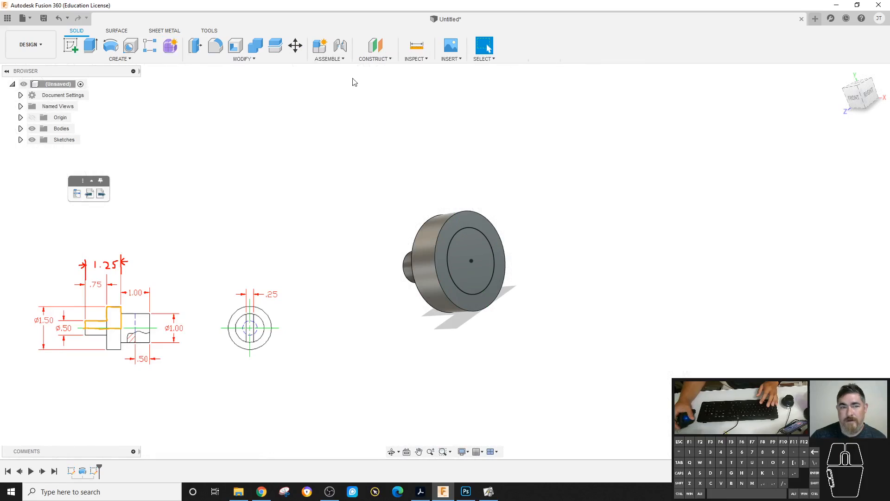
{"action": "left_click", "coordinate": [97, 51]}
{"action": "left_click", "coordinate": [463, 270]}
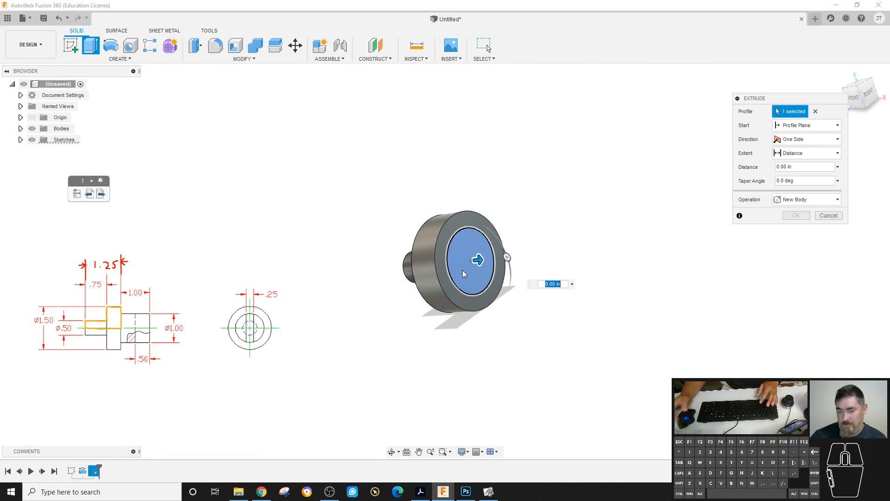
{"action": "type", "text": "1"}
{"action": "key", "text": "Return"}
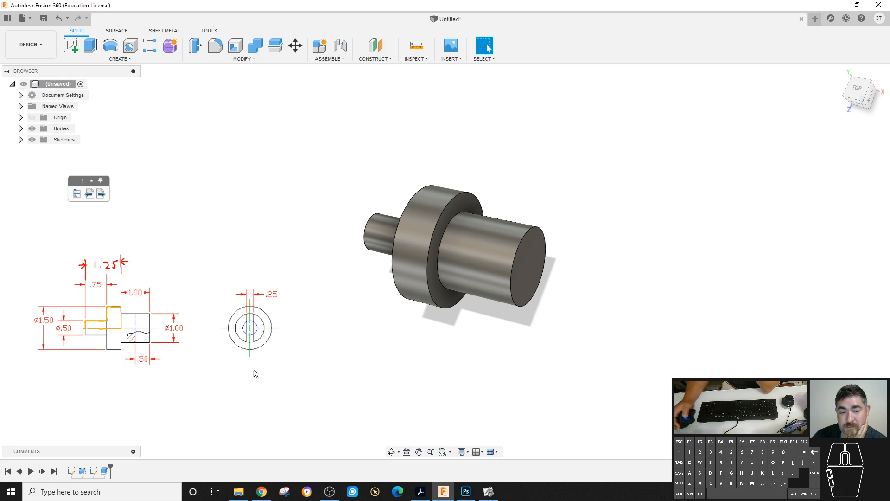
Expand the Origin folder and highlight the XY plane to examine how it lies relative to the shaft
{"action": "left_click", "coordinate": [525, 263]}
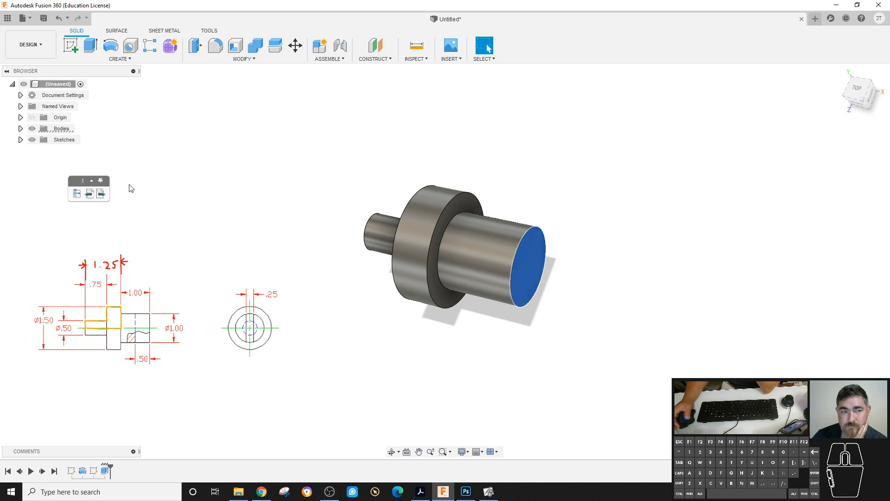
{"action": "left_click", "coordinate": [20, 117]}
{"action": "left_click", "coordinate": [58, 181]}
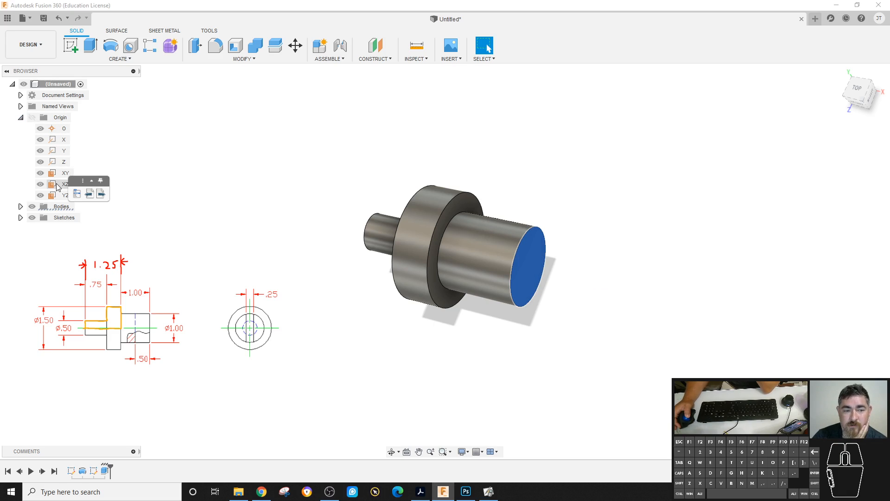
{"action": "left_click", "coordinate": [57, 175]}
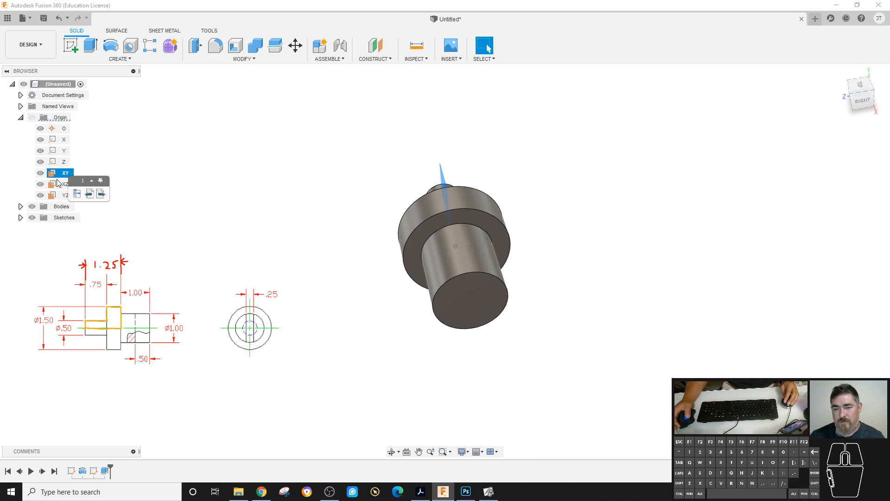
{"action": "left_click", "coordinate": [215, 145]}
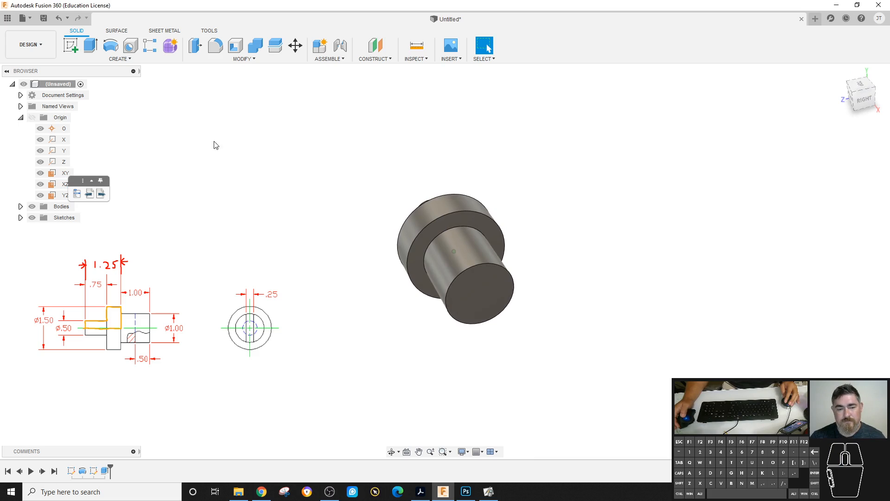
{"action": "left_click", "coordinate": [70, 46]}
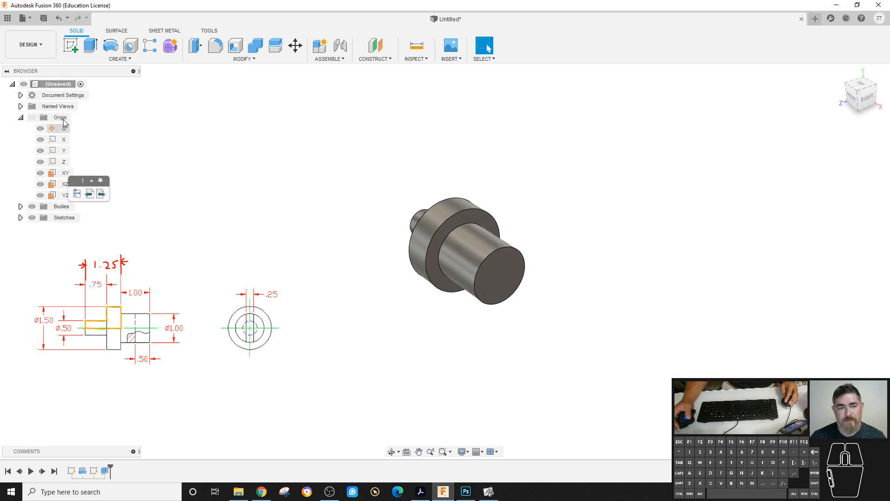
{"action": "left_click", "coordinate": [62, 172]}
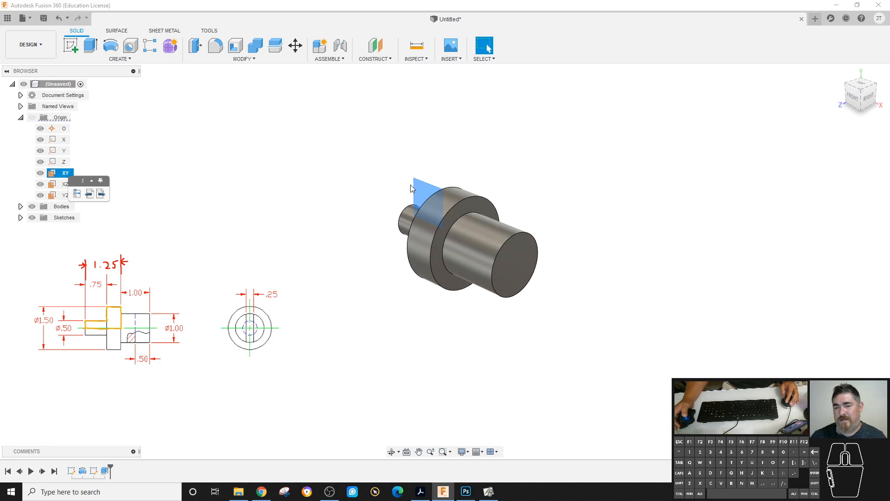
{"action": "left_click", "coordinate": [167, 134]}
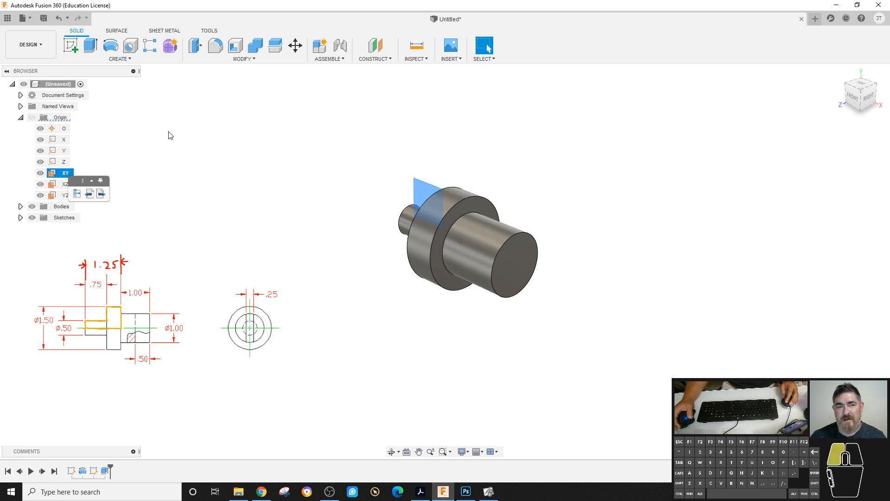
Start a sketch on the 1 in boss's end face and draw two parallel vertical lines across it, one on each side of the centre
{"action": "left_click", "coordinate": [70, 48]}
{"action": "left_click", "coordinate": [531, 257]}
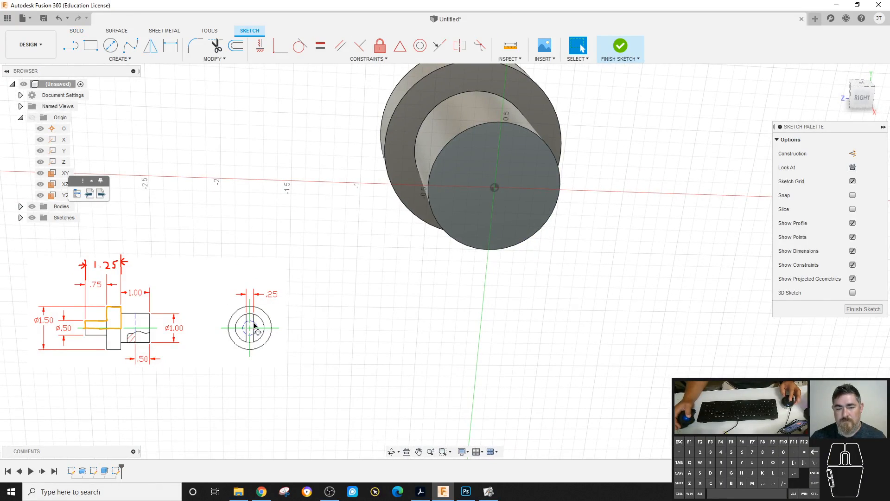
{"action": "key", "text": "l"}
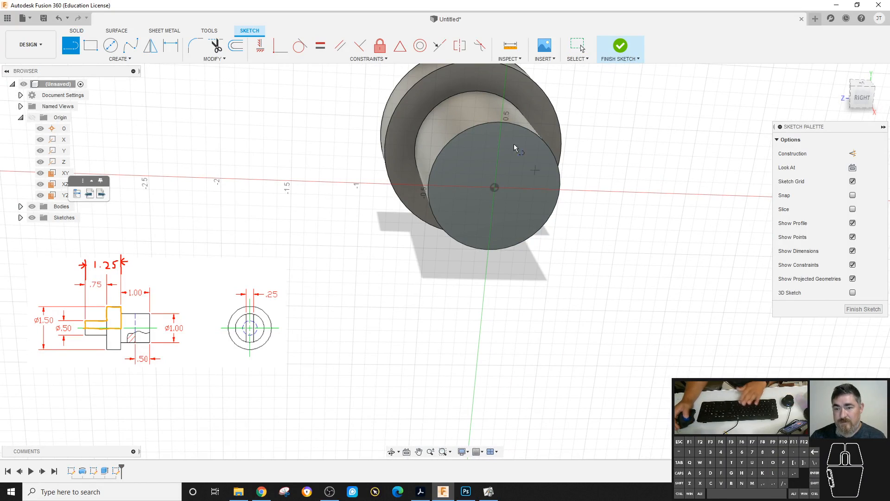
{"action": "left_click", "coordinate": [484, 126]}
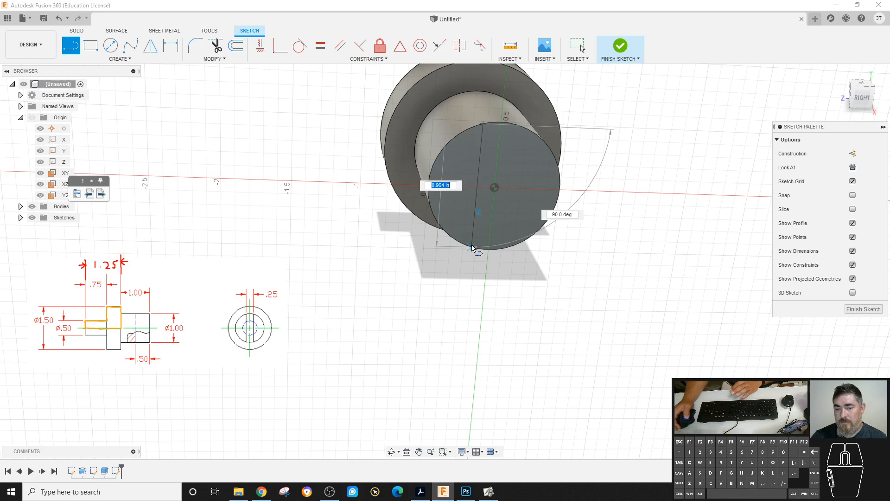
{"action": "double_click", "coordinate": [471, 246]}
{"action": "left_click", "coordinate": [526, 129]}
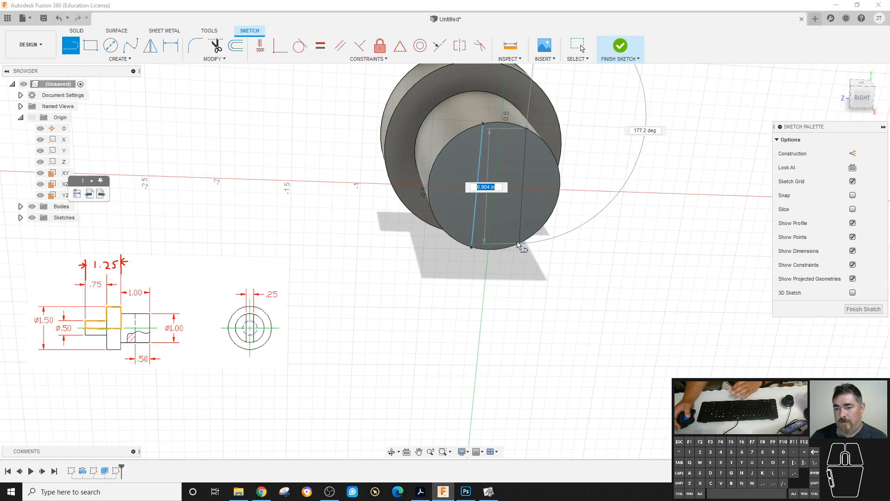
{"action": "double_click", "coordinate": [513, 246]}
{"action": "key", "text": "Escape"}
Constrain the two vertical slot lines to equal length and move one of them to check that they stay symmetric about the centre
{"action": "mouse_move", "coordinate": [524, 154]}
{"action": "left_mouse_down"}
{"action": "mouse_move", "coordinate": [543, 153]}
{"action": "mouse_move", "coordinate": [533, 169]}
{"action": "left_mouse_up"}
{"action": "mouse_move", "coordinate": [483, 144]}
{"action": "left_mouse_down"}
{"action": "mouse_move", "coordinate": [451, 163]}
{"action": "mouse_move", "coordinate": [467, 162]}
{"action": "left_mouse_up"}
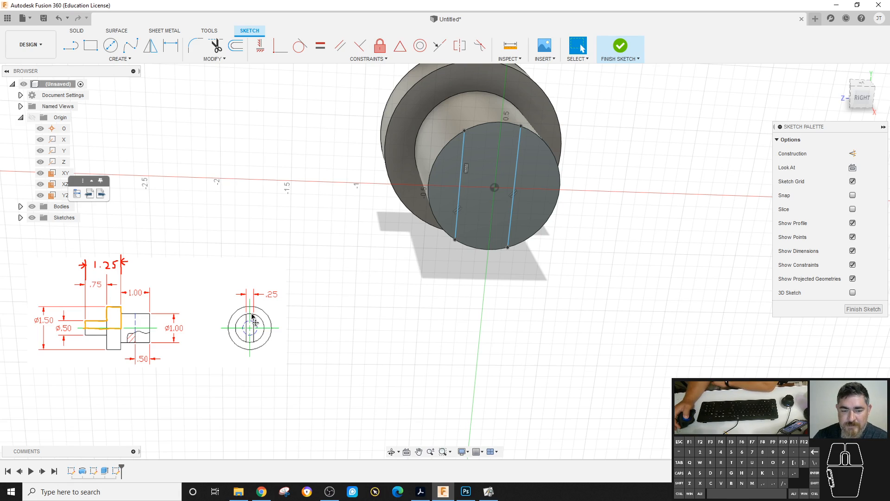
{"action": "left_click", "coordinate": [320, 45]}
{"action": "left_click", "coordinate": [463, 153]}
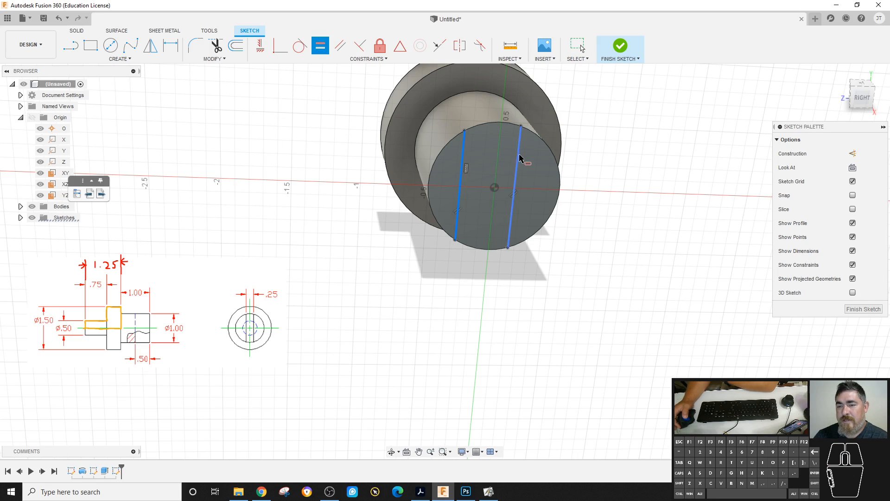
{"action": "left_click", "coordinate": [519, 159]}
{"action": "key", "text": "Escape"}
{"action": "left_click_drag", "start_coordinate": [536, 134], "coordinate": [510, 148]}
Dimension the distance between the two vertical slot lines as 0.25 in
{"action": "key", "text": "d"}
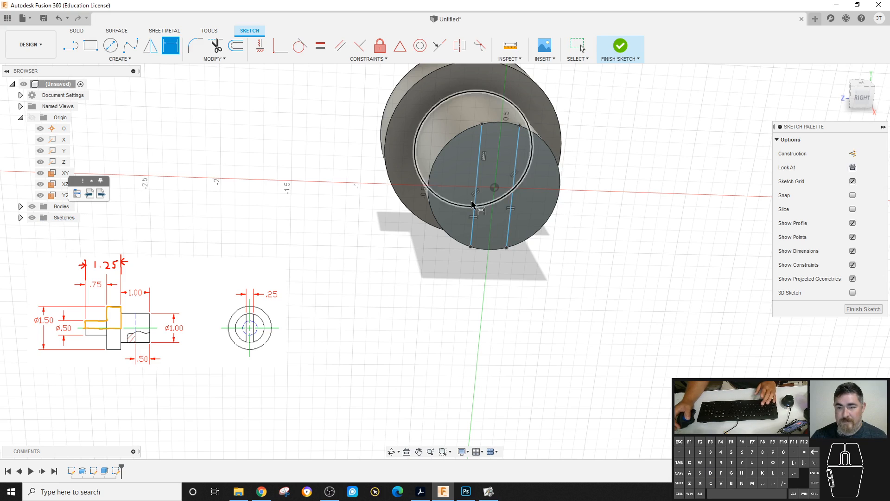
{"action": "left_click", "coordinate": [476, 204]}
{"action": "left_click", "coordinate": [511, 246]}
{"action": "left_click", "coordinate": [498, 297]}
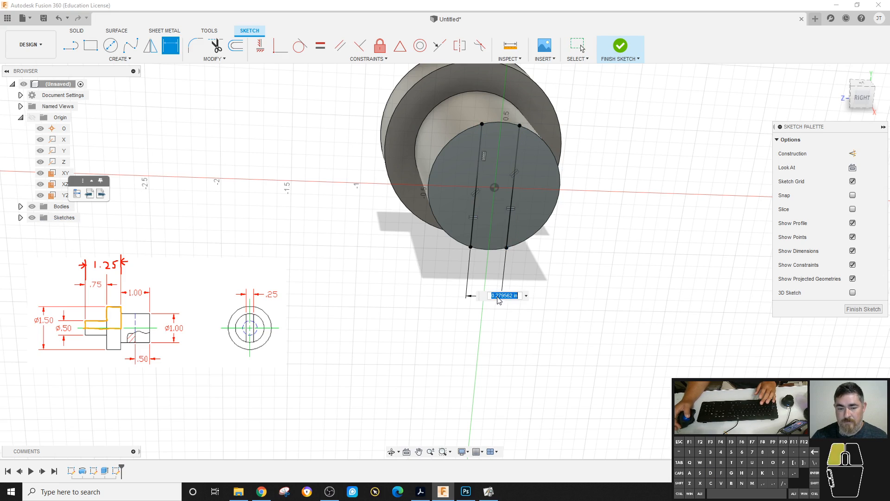
{"action": "type", "text": ".25"}
{"action": "key", "text": "Return"}
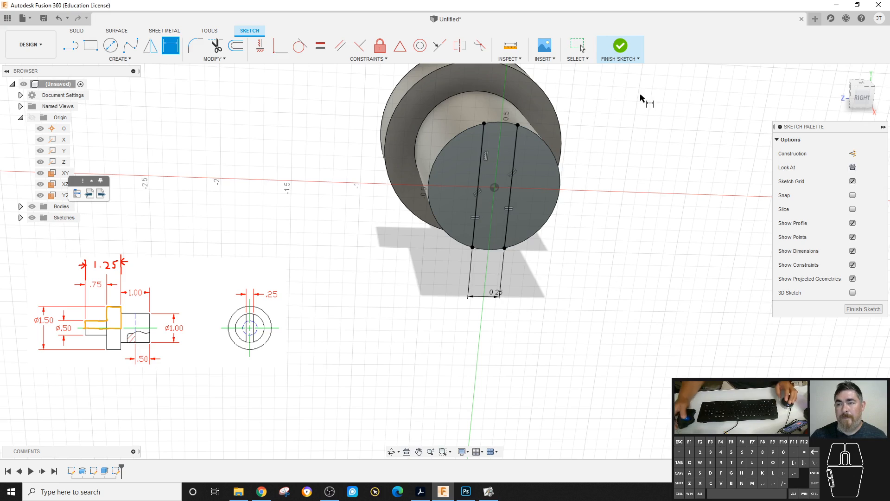
Finish the sketch and extrude the strip between the lines 0.5 in into the boss as a cut to form the slot
{"action": "left_click", "coordinate": [620, 46]}
{"action": "key", "text": "e"}
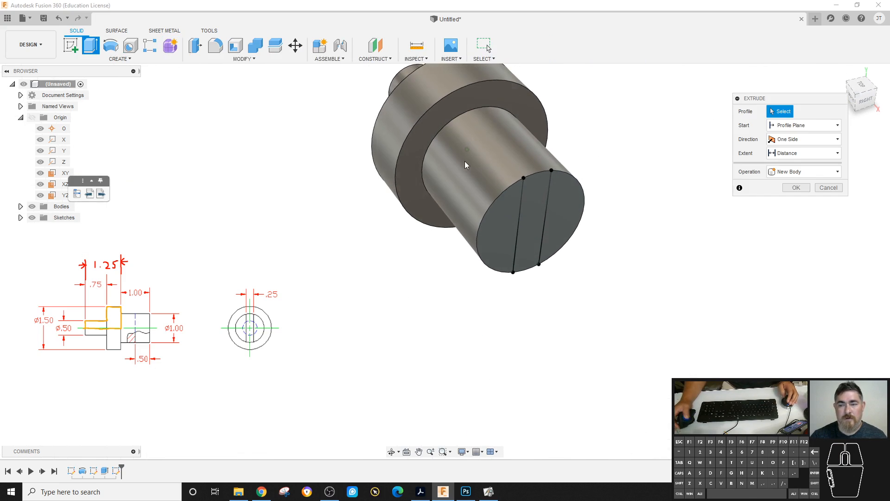
{"action": "left_click", "coordinate": [533, 199]}
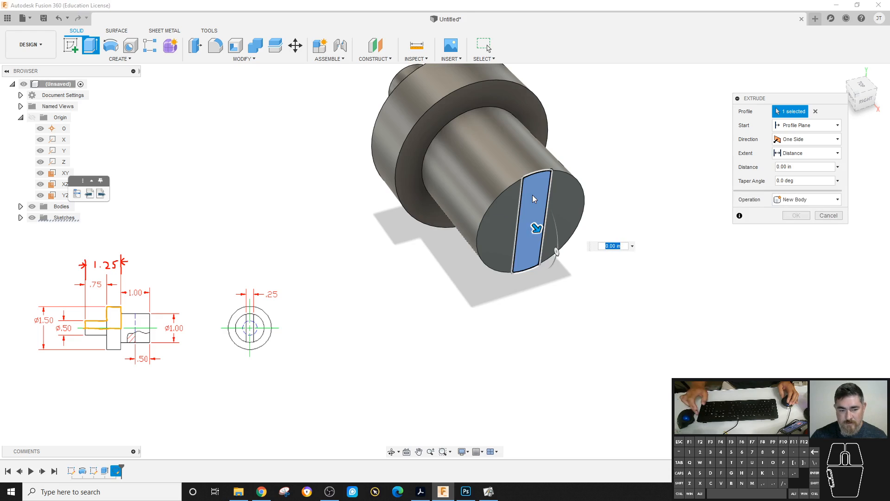
{"action": "key", "text": "Return"}
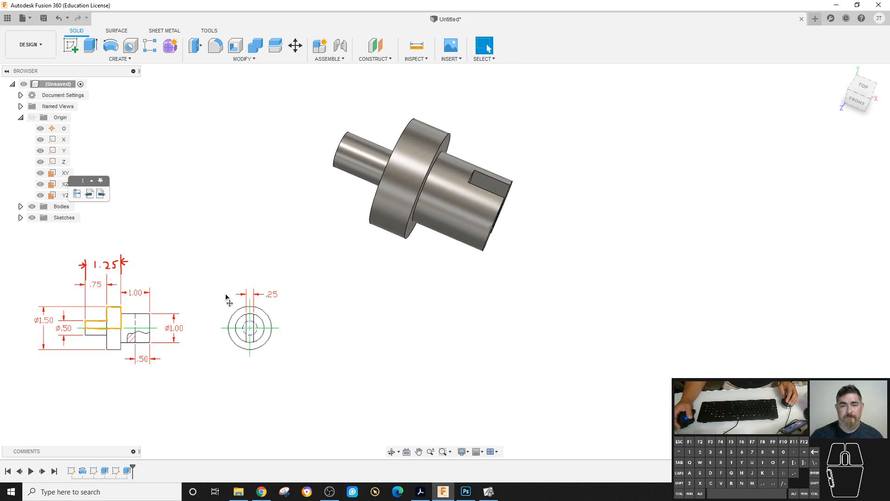
Save the finished shaft design under the name Untitled and close its document
{"action": "left_click", "coordinate": [43, 18]}
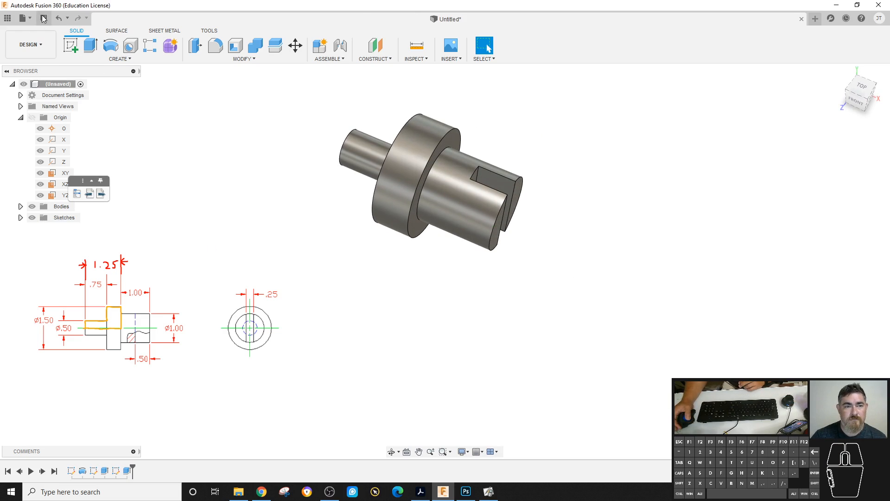
{"action": "left_click", "coordinate": [589, 199]}
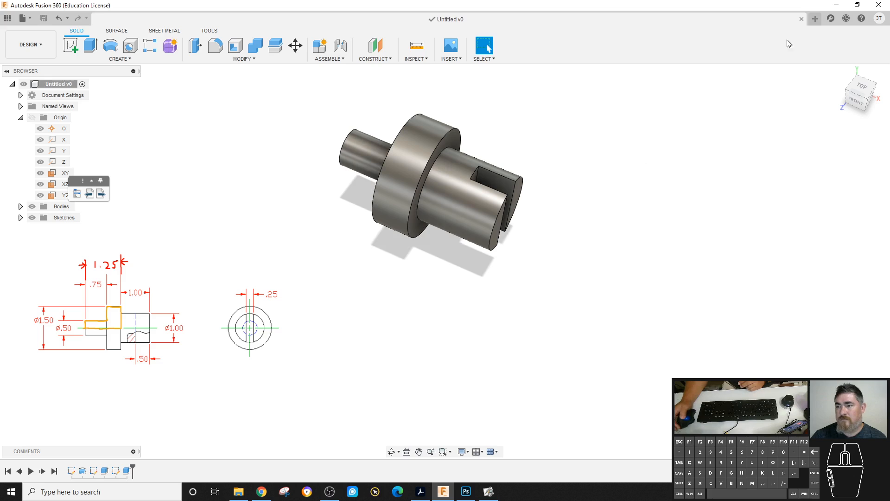
{"action": "left_click", "coordinate": [802, 19]}
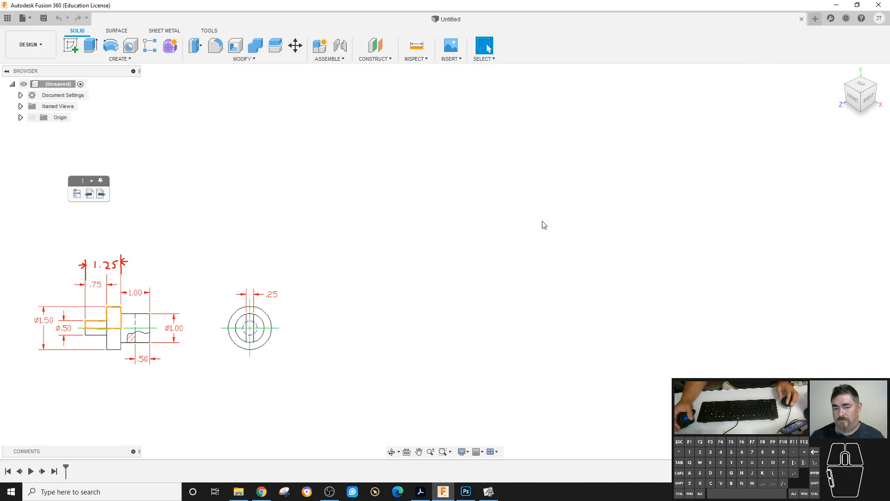
Clear the shaft drawing from the desktop overlay, switch to the whiteboard flipchart and go to the page with the triangular plate drawing
{"action": "left_click", "coordinate": [101, 194]}
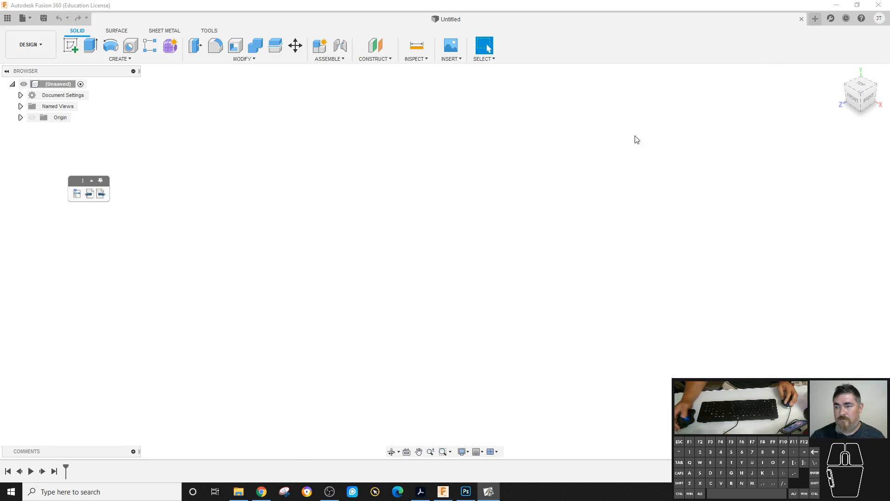
{"action": "left_click", "coordinate": [95, 181]}
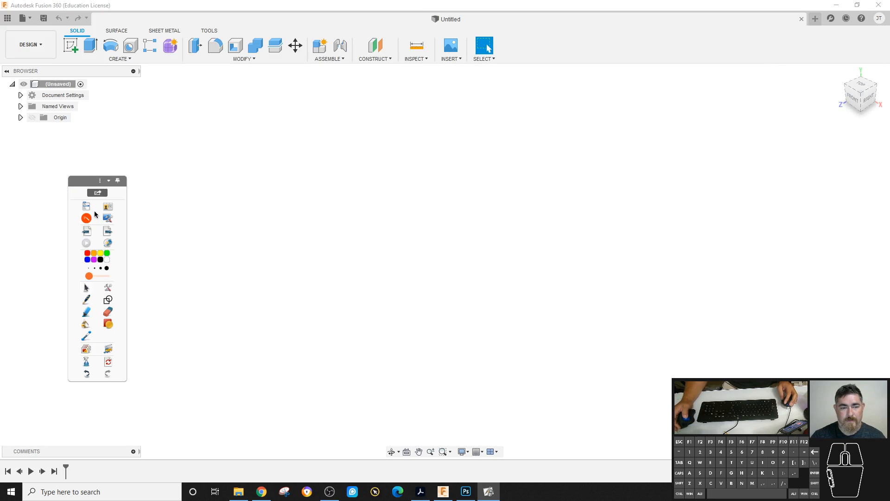
{"action": "left_click", "coordinate": [86, 218]}
{"action": "left_click", "coordinate": [108, 232]}
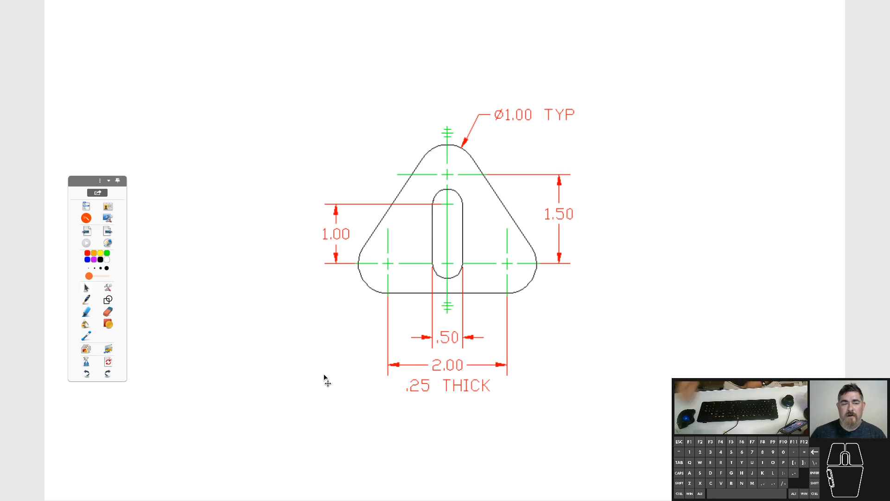
Review the flipchart's stepped shaft and block drawings and their dimensions, and return to the triangular plate page
{"action": "left_click", "coordinate": [88, 231]}
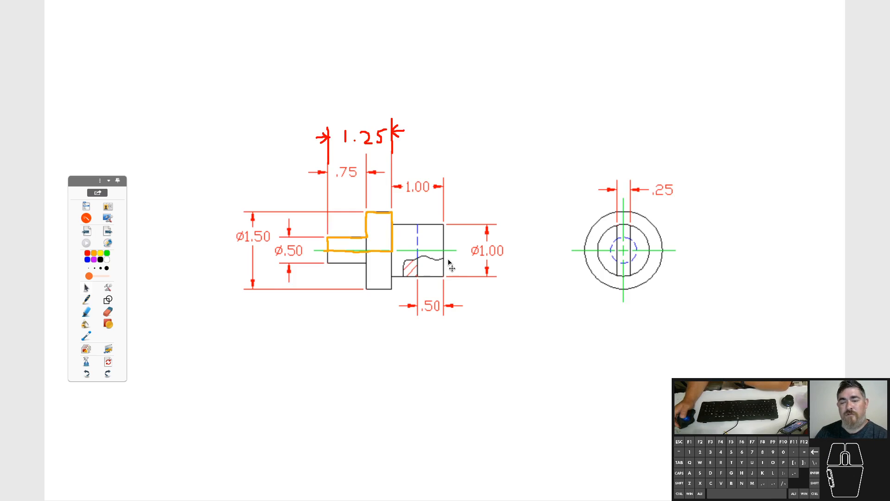
{"action": "left_click", "coordinate": [85, 236]}
{"action": "left_click", "coordinate": [108, 230]}
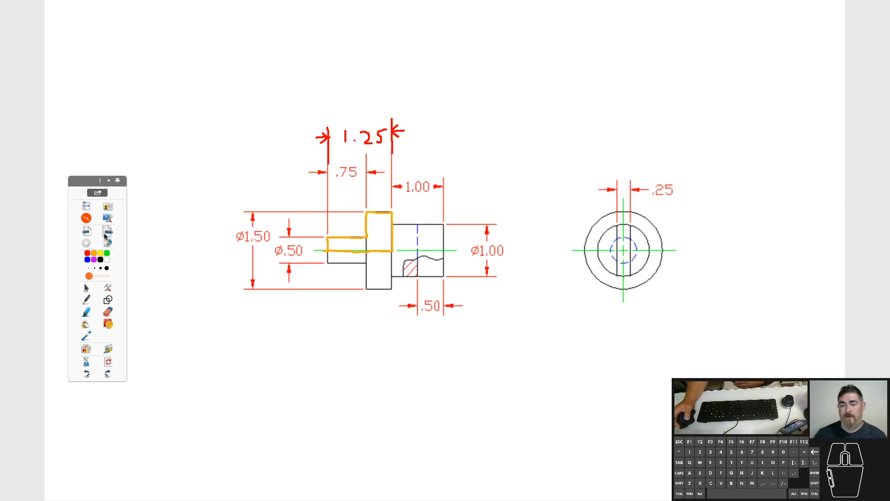
{"action": "left_click", "coordinate": [108, 231]}
{"action": "left_click", "coordinate": [85, 231]}
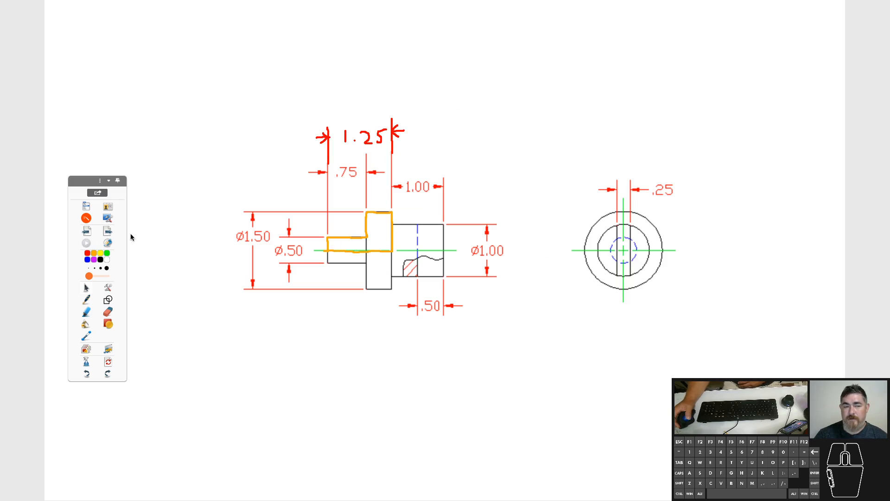
{"action": "left_click", "coordinate": [86, 231]}
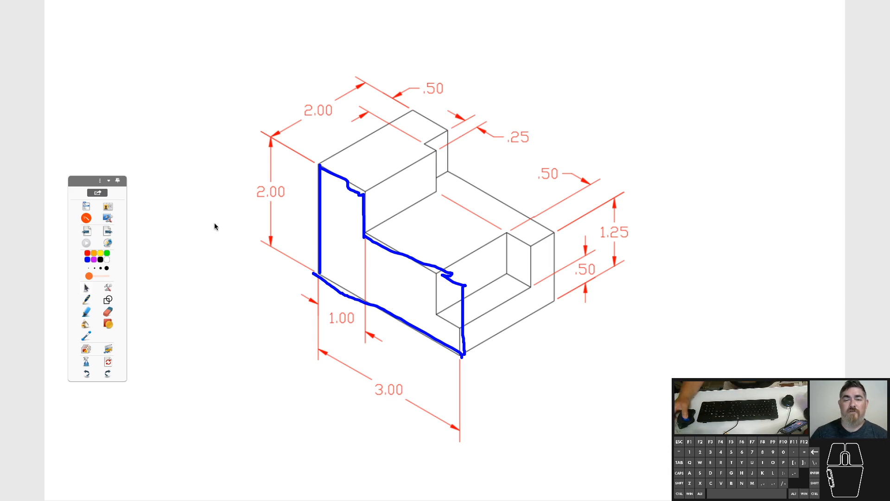
{"action": "left_click", "coordinate": [104, 227]}
{"action": "left_click", "coordinate": [103, 227]}
{"action": "left_click", "coordinate": [104, 228]}
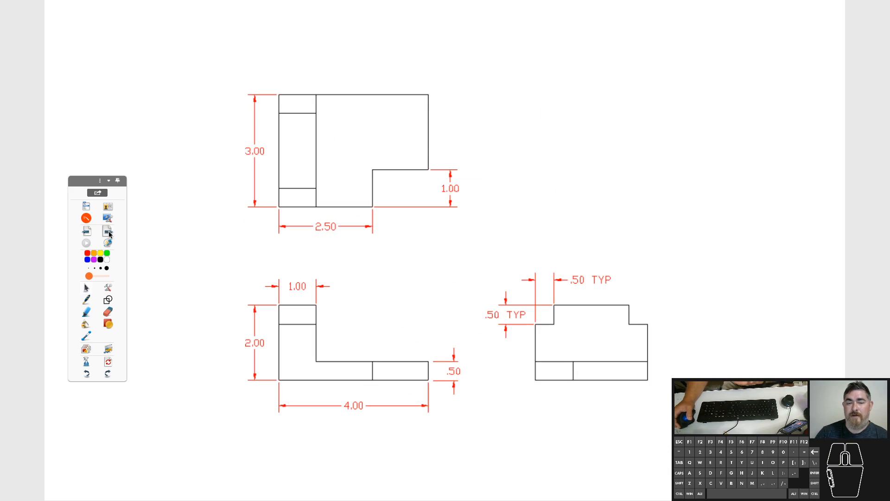
{"action": "left_click", "coordinate": [90, 232]}
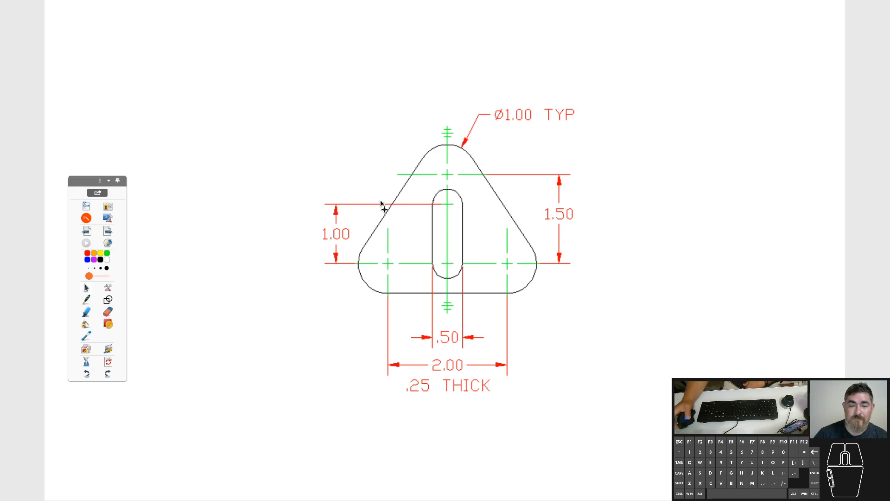
Copy the triangular plate drawing from the flipchart, paste it onto the desktop overlay above Fusion 360 and shrink it
{"action": "left_click", "coordinate": [487, 185]}
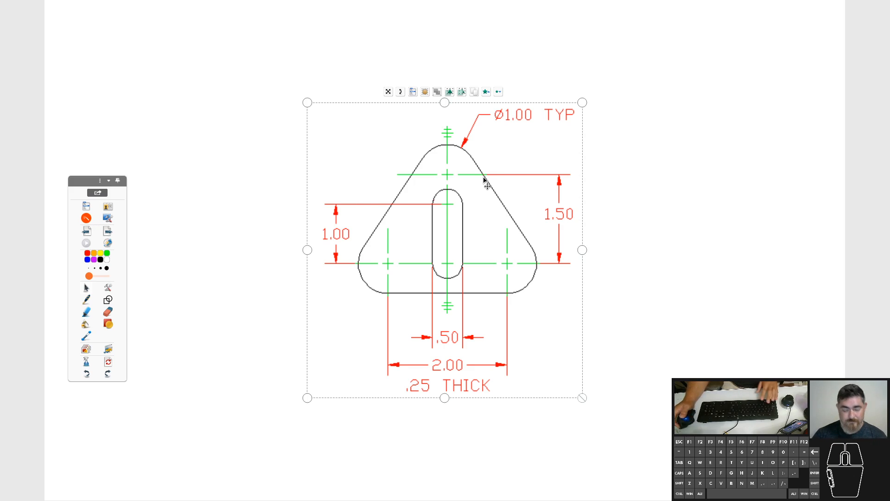
{"action": "left_click", "coordinate": [86, 218]}
{"action": "key", "text": "ctrl+v"}
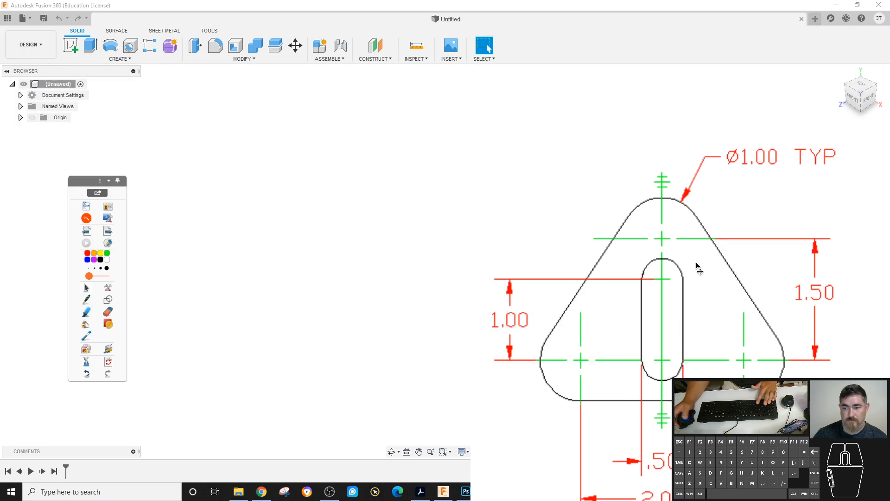
{"action": "mouse_move", "coordinate": [560, 473]}
{"action": "left_mouse_down"}
{"action": "mouse_move", "coordinate": [424, 288]}
{"action": "mouse_move", "coordinate": [328, 212]}
{"action": "left_mouse_up"}
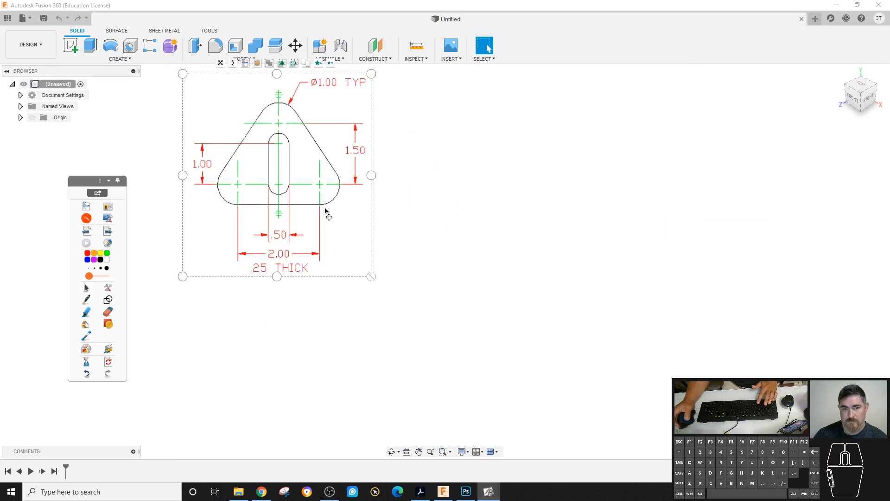
Move the plate drawing to the free area below the browser tree, collapse the annotation toolbox and return to Fusion 360
{"action": "left_click", "coordinate": [85, 287]}
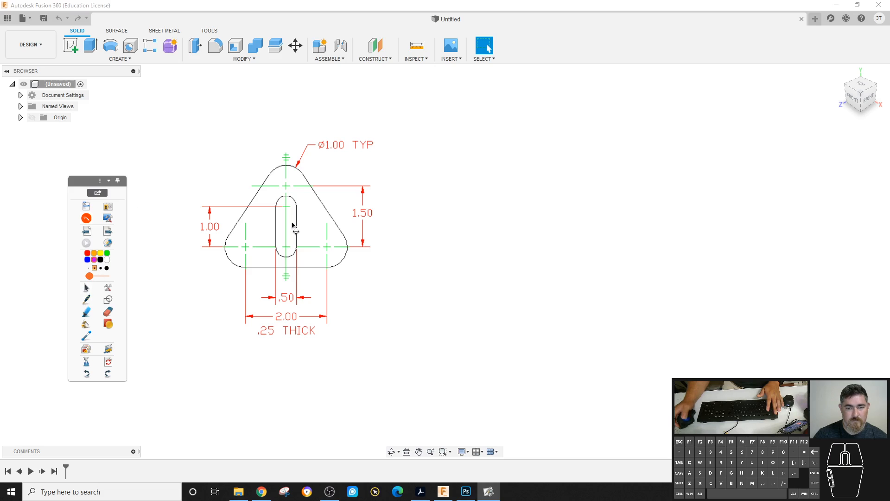
{"action": "mouse_move", "coordinate": [293, 226]}
{"action": "left_mouse_down"}
{"action": "mouse_move", "coordinate": [244, 294]}
{"action": "mouse_move", "coordinate": [163, 301]}
{"action": "mouse_move", "coordinate": [147, 292]}
{"action": "left_mouse_up"}
{"action": "left_click", "coordinate": [110, 181]}
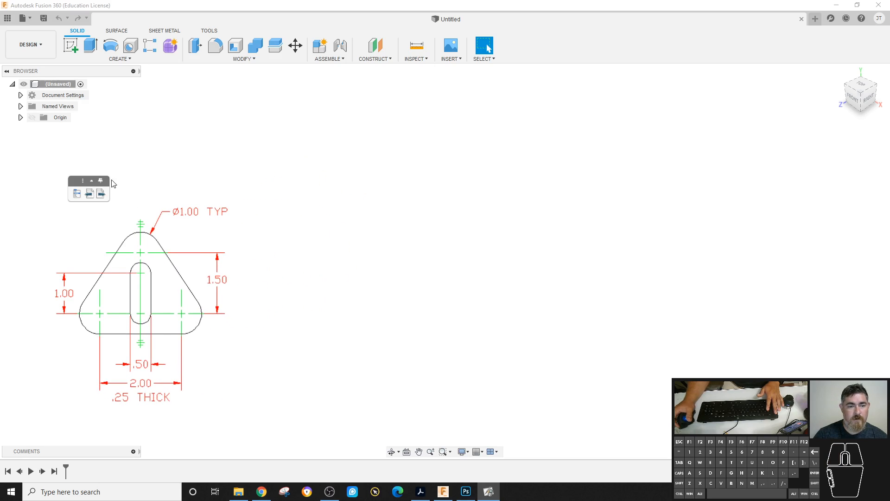
{"action": "mouse_move", "coordinate": [197, 314]}
{"action": "left_mouse_down"}
{"action": "mouse_move", "coordinate": [157, 310]}
{"action": "mouse_move", "coordinate": [164, 308]}
{"action": "left_mouse_up"}
{"action": "left_click", "coordinate": [325, 221]}
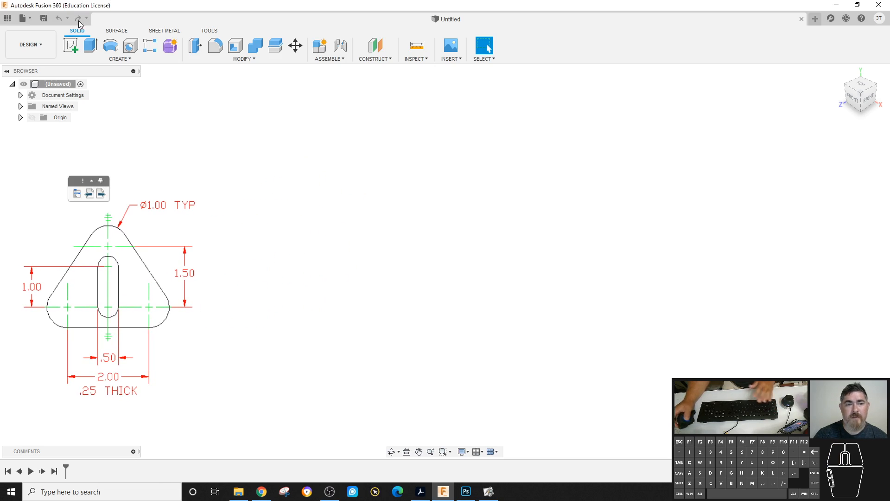
Start a sketch on the XY plane and draw a closed rounded-triangle outline around the origin from three lines joined by three corner arcs
{"action": "left_click", "coordinate": [71, 47]}
{"action": "left_click", "coordinate": [466, 242]}
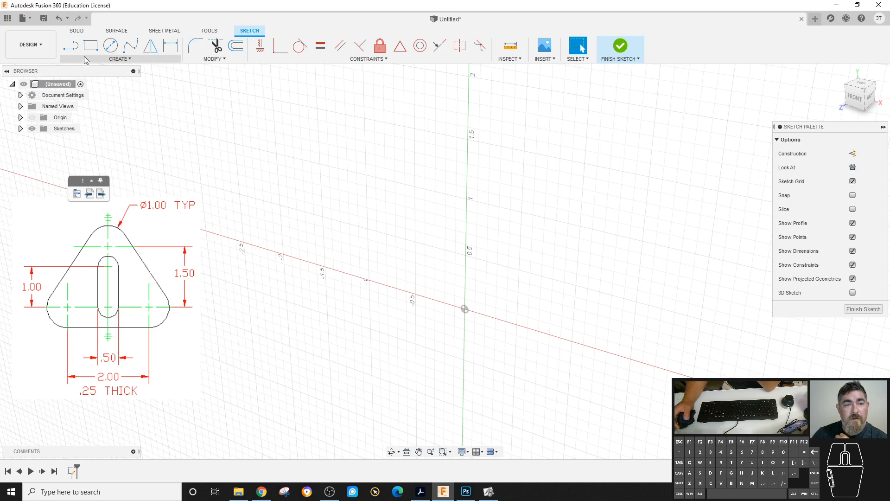
{"action": "left_click", "coordinate": [71, 46]}
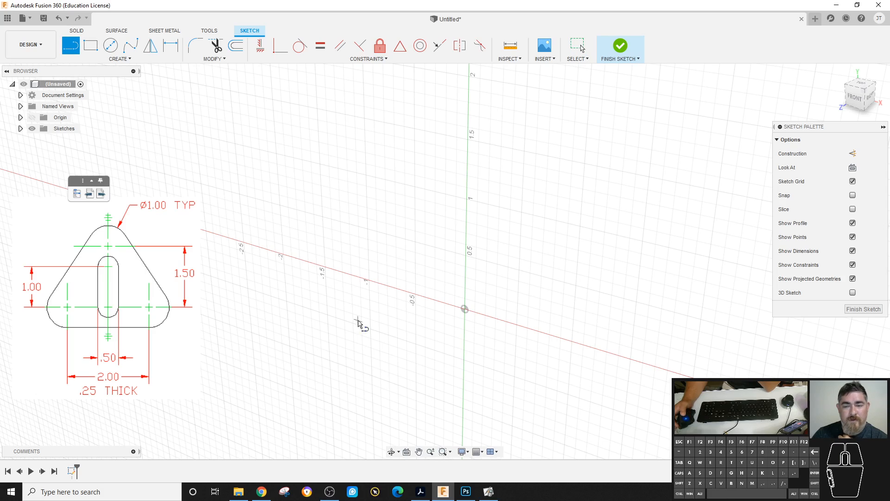
{"action": "left_click", "coordinate": [383, 351]}
{"action": "left_click", "coordinate": [530, 397]}
{"action": "left_click_drag", "start_coordinate": [529, 399], "coordinate": [610, 327]}
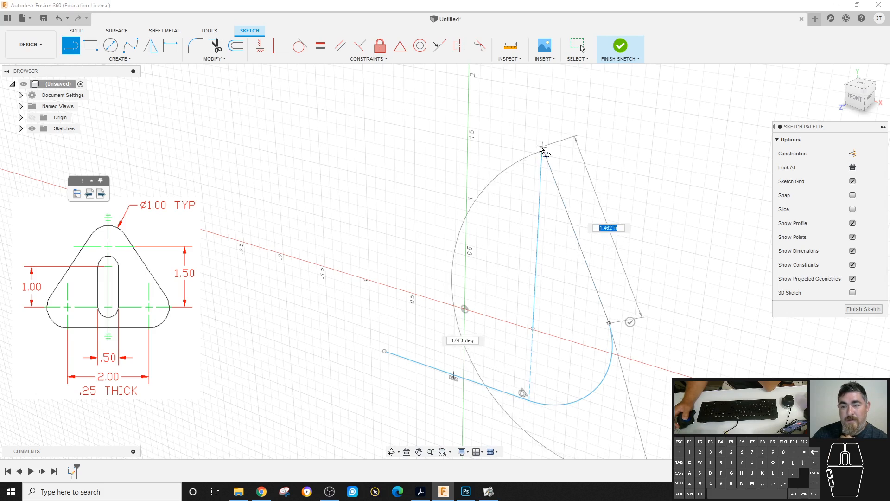
{"action": "left_click", "coordinate": [542, 146]}
{"action": "left_click_drag", "start_coordinate": [543, 147], "coordinate": [432, 126]}
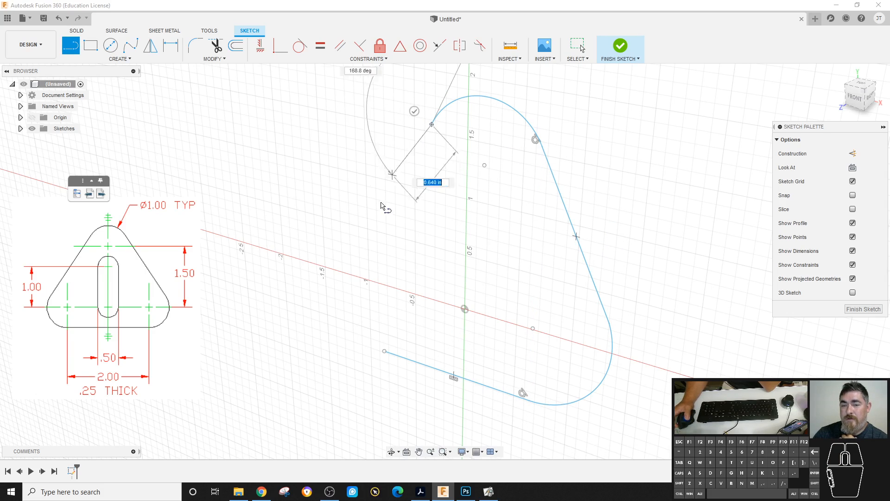
{"action": "left_click", "coordinate": [337, 258]}
{"action": "mouse_move", "coordinate": [337, 257]}
{"action": "left_mouse_down"}
{"action": "mouse_move", "coordinate": [304, 363]}
{"action": "mouse_move", "coordinate": [381, 362]}
{"action": "mouse_move", "coordinate": [384, 351]}
{"action": "left_mouse_up"}
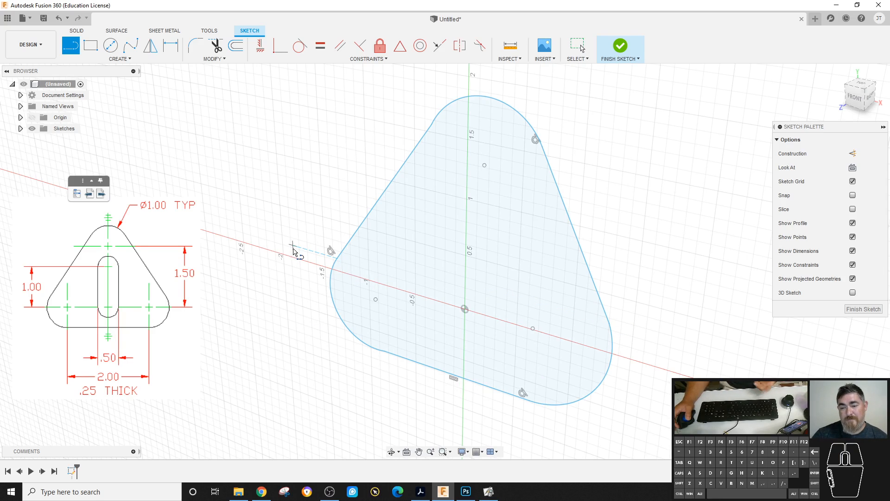
Draw three separate circles beside the plate outline, one above and two below, laid out as the corners of a larger triangle
{"action": "key", "text": "c"}
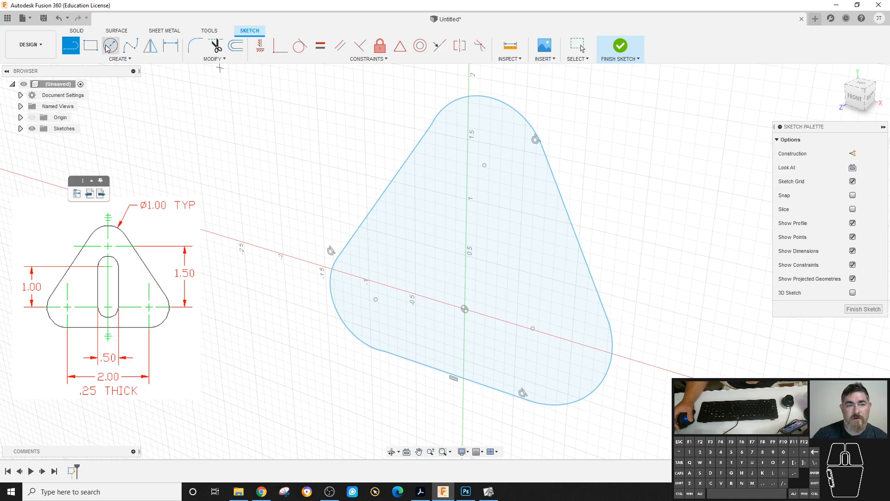
{"action": "scroll", "coordinate": [248, 145], "scroll_direction": "down", "scroll_amount": 2}
{"action": "scroll", "coordinate": [675, 167], "scroll_direction": "down", "scroll_amount": 2}
{"action": "left_click", "coordinate": [655, 139]}
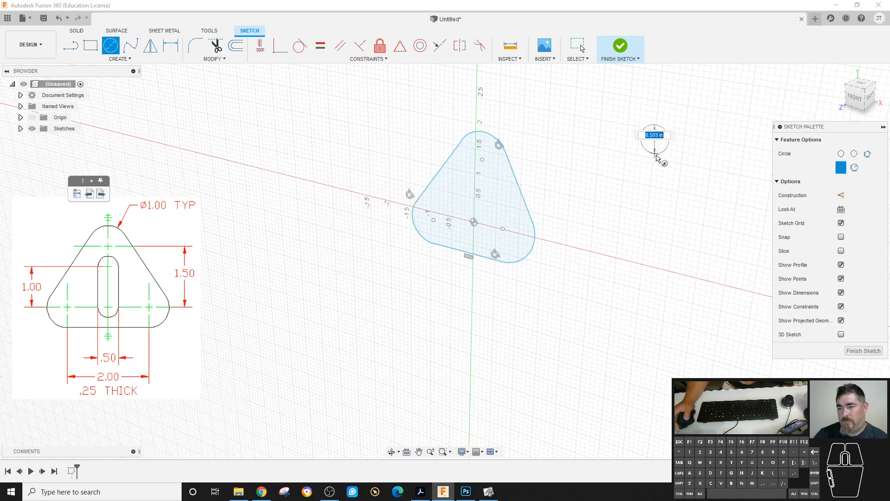
{"action": "left_click", "coordinate": [672, 157]}
{"action": "left_click", "coordinate": [585, 252]}
{"action": "left_click", "coordinate": [716, 284]}
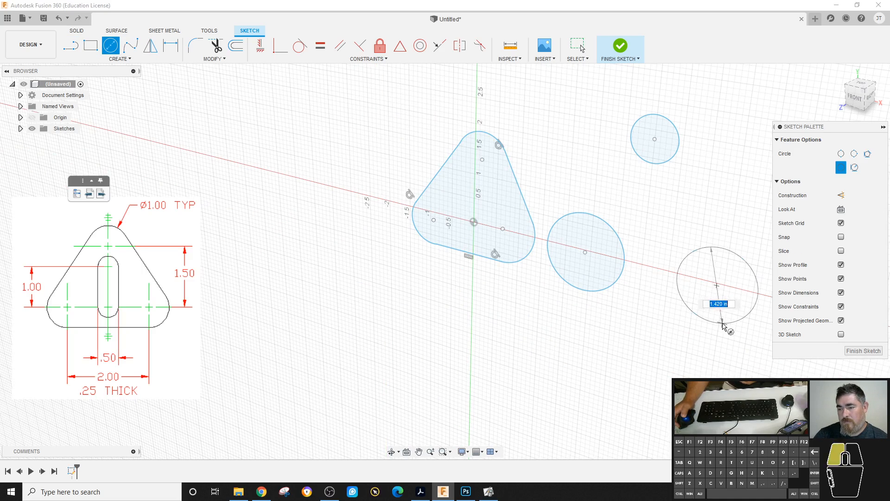
{"action": "left_click", "coordinate": [733, 323]}
{"action": "key", "text": "Escape"}
Connect the outer sides of the three circles with three lines to form a second triangular outline
{"action": "key", "text": "l"}
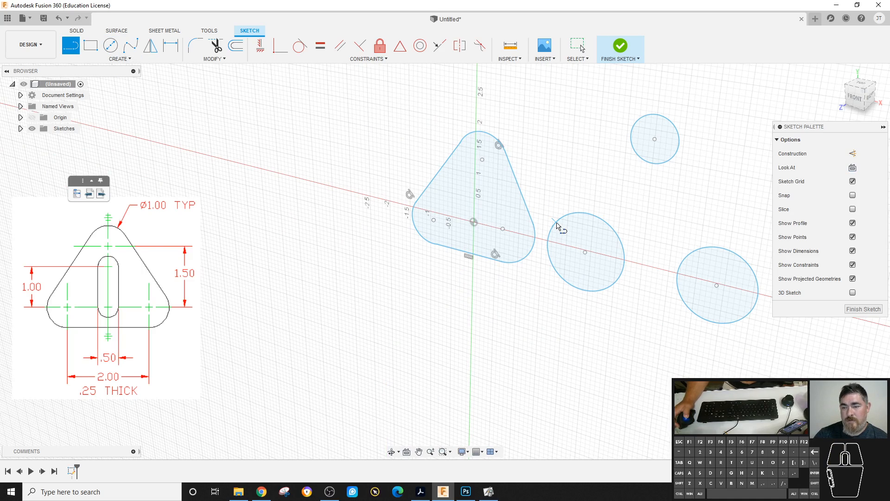
{"action": "left_click", "coordinate": [558, 218]}
{"action": "left_click", "coordinate": [633, 132]}
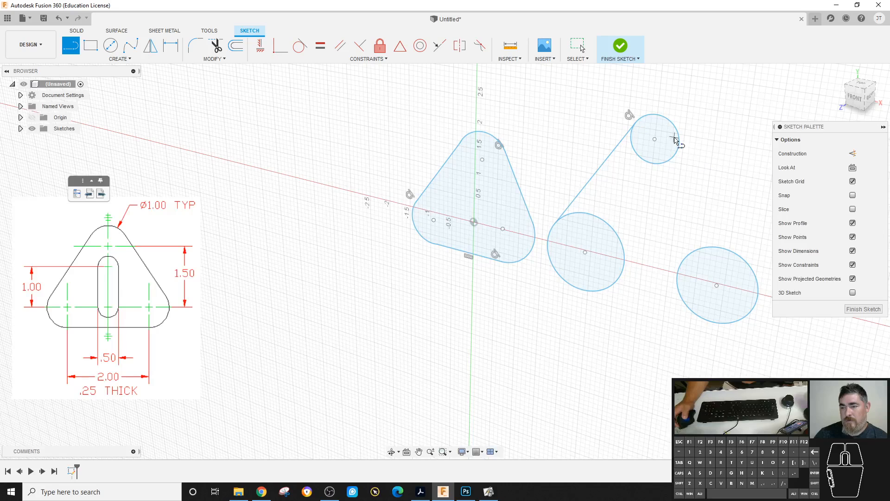
{"action": "left_click", "coordinate": [677, 130]}
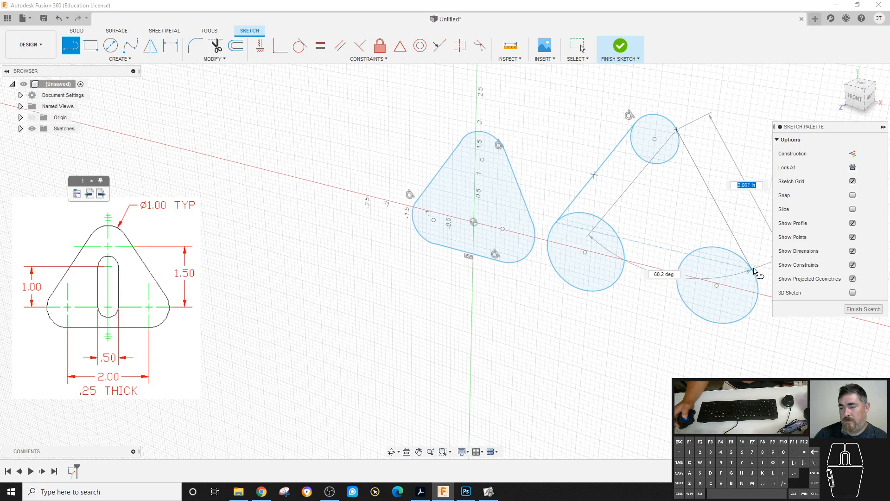
{"action": "left_click", "coordinate": [755, 272]}
{"action": "left_click", "coordinate": [712, 327]}
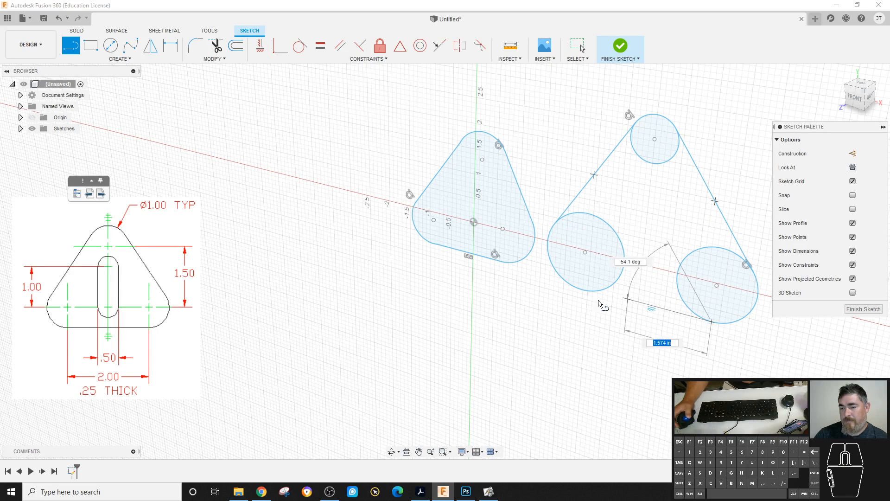
{"action": "left_click", "coordinate": [579, 290]}
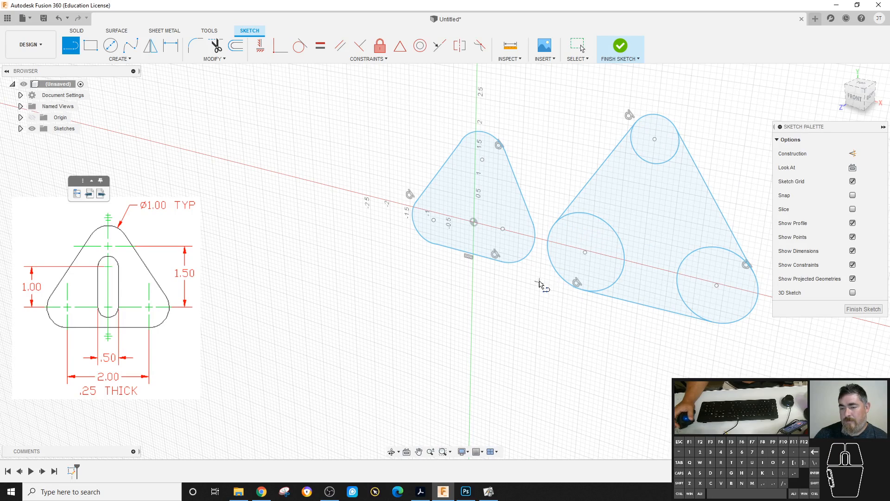
Add the missing tangent constraints between the second outline's connecting lines and its three circles
{"action": "left_click", "coordinate": [300, 46]}
{"action": "left_click", "coordinate": [688, 307]}
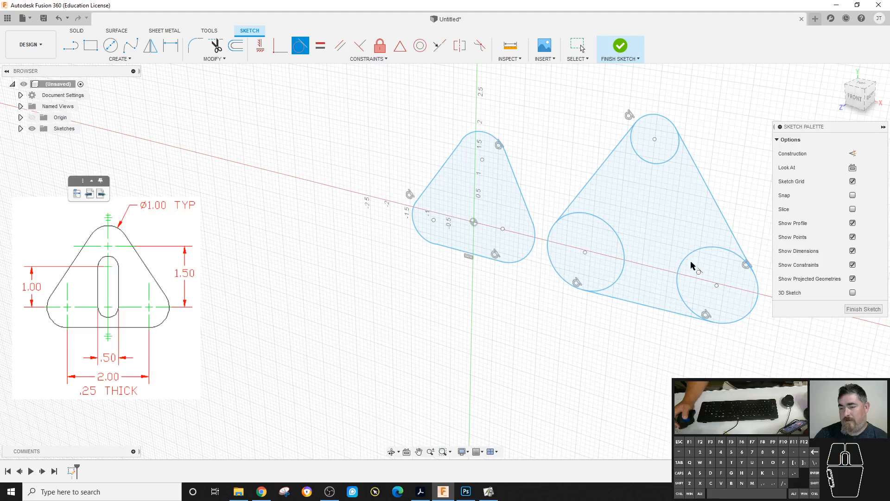
{"action": "left_click", "coordinate": [685, 148]}
{"action": "left_click", "coordinate": [677, 151]}
{"action": "left_click", "coordinate": [599, 184]}
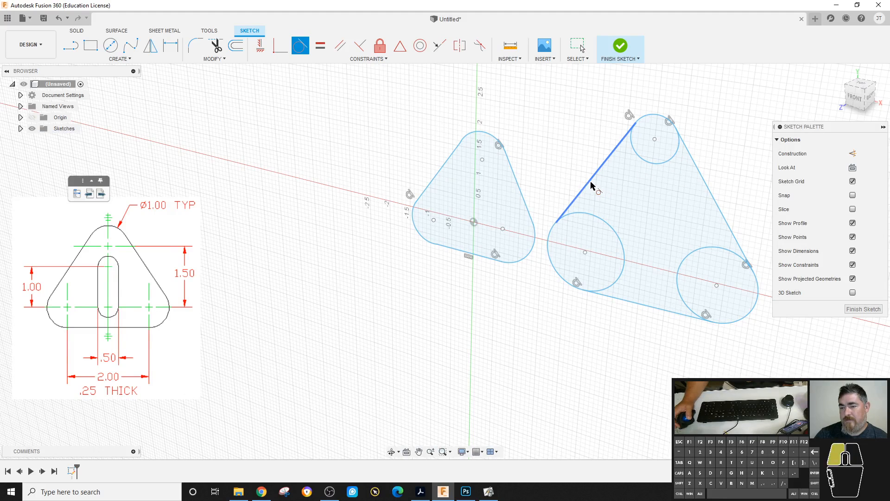
{"action": "left_click", "coordinate": [562, 219]}
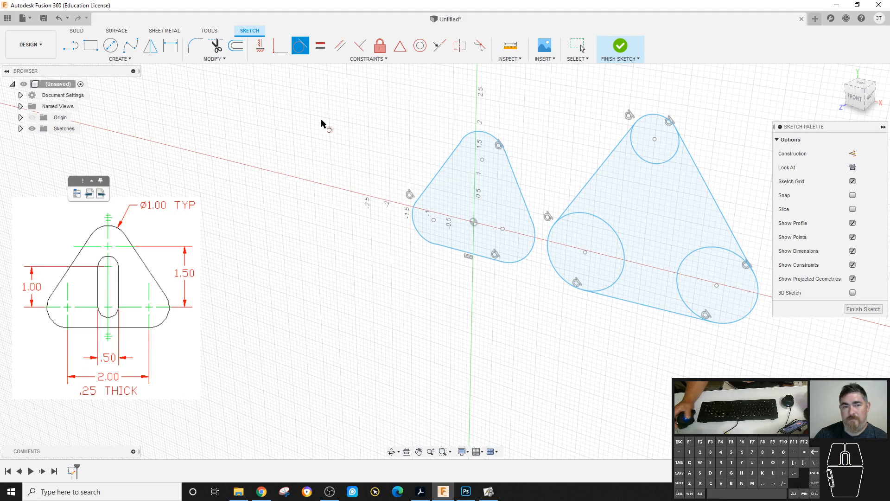
Trim away the inner arcs of the three circles so only the second outline's rounded corners remain
{"action": "left_click", "coordinate": [216, 46]}
{"action": "left_click", "coordinate": [596, 216]}
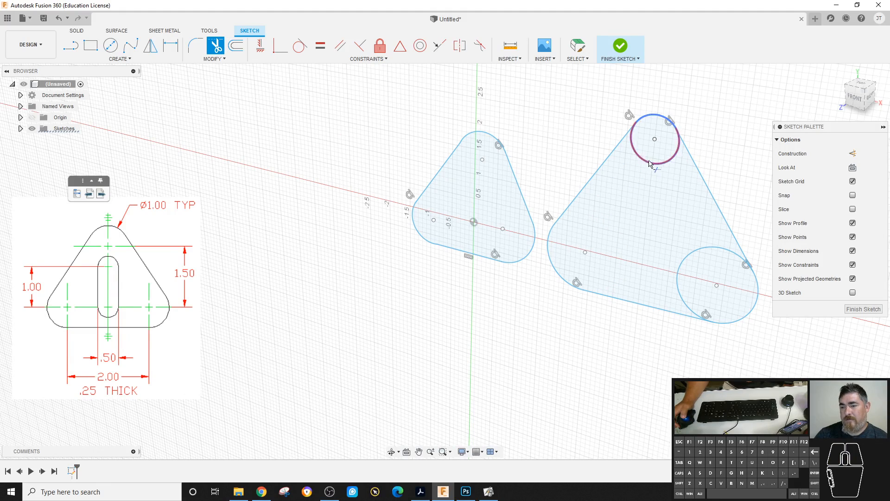
{"action": "left_click", "coordinate": [655, 163]}
{"action": "left_click", "coordinate": [710, 252]}
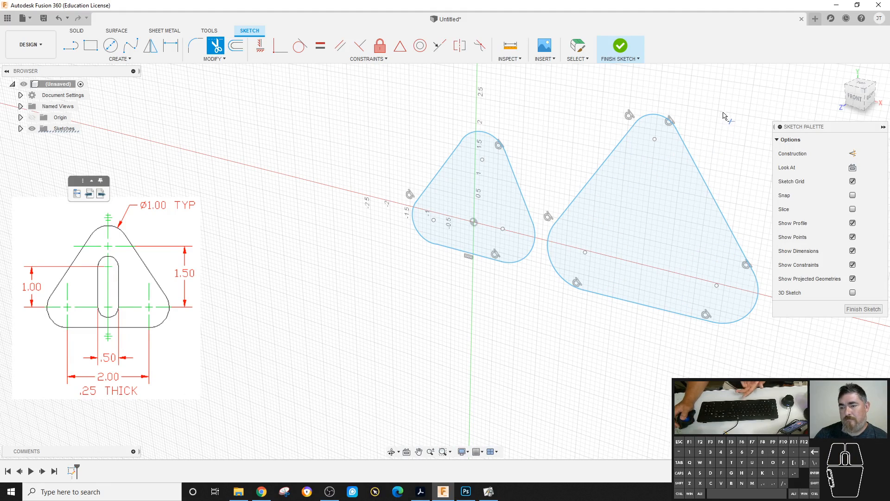
Delete the whole second rounded-triangle outline, keeping the original one around the origin
{"action": "key", "text": "Escape"}
{"action": "left_click_drag", "start_coordinate": [727, 108], "coordinate": [568, 332]}
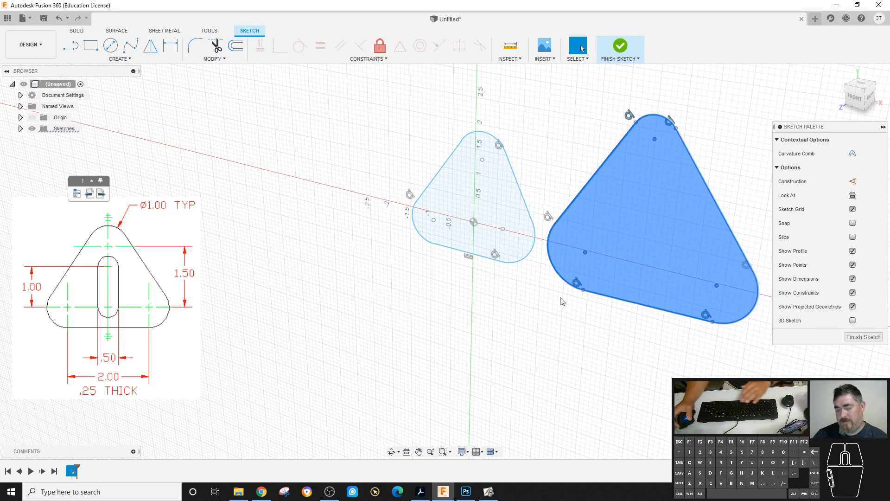
{"action": "key", "text": "Delete"}
Make the original outline's corner arcs tangent at the three remaining joints: upper arc to left line, lower-right arc to right line, lower-left arc to bottom line
{"action": "scroll", "coordinate": [487, 277], "scroll_direction": "down", "scroll_amount": 2}
{"action": "scroll", "coordinate": [482, 227], "scroll_direction": "up", "scroll_amount": 4}
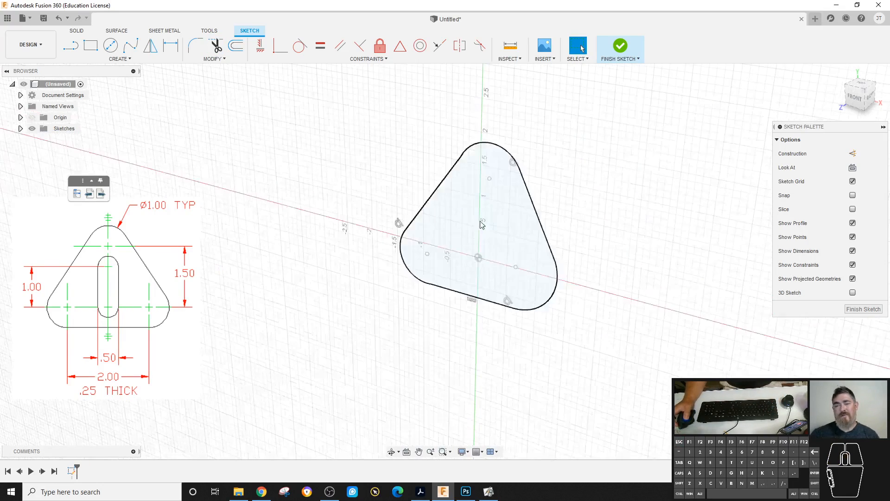
{"action": "left_click", "coordinate": [298, 50]}
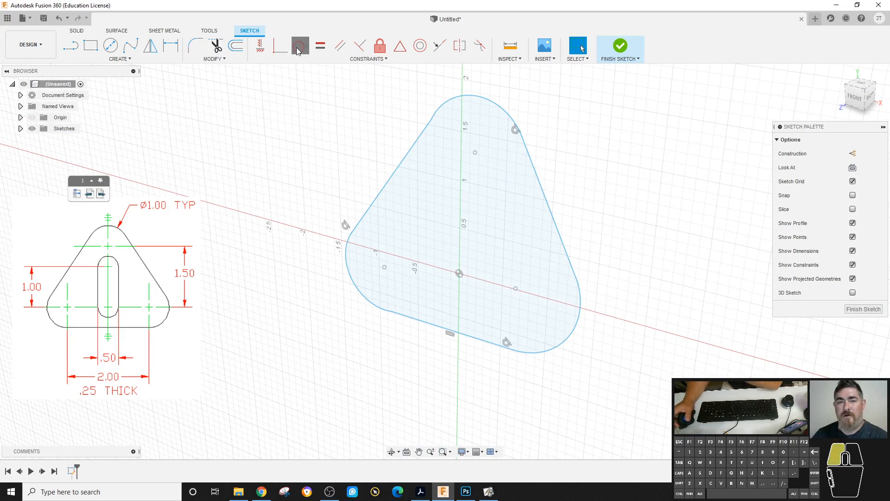
{"action": "left_click", "coordinate": [457, 98]}
{"action": "left_click", "coordinate": [410, 147]}
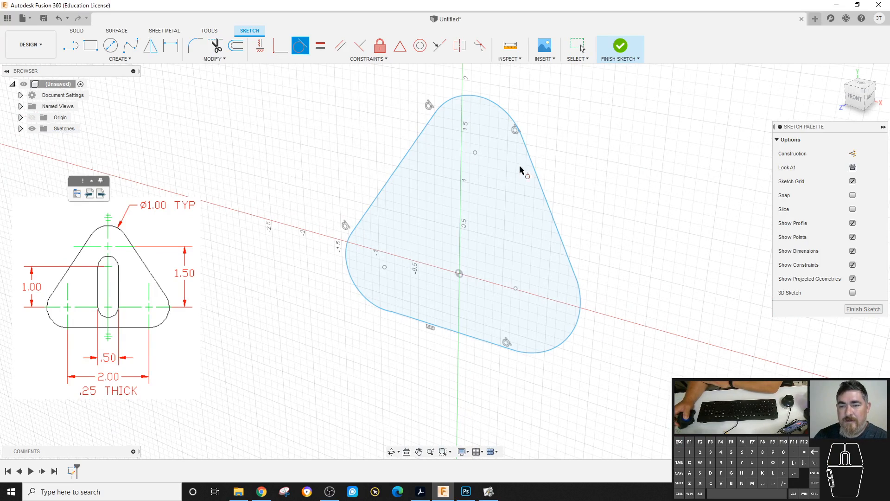
{"action": "left_click", "coordinate": [577, 302]}
{"action": "left_click", "coordinate": [573, 277]}
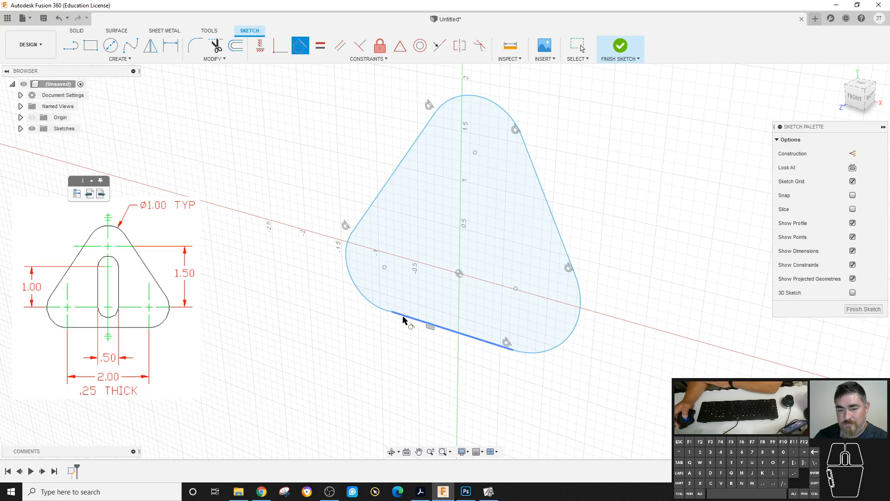
{"action": "left_click", "coordinate": [378, 308]}
{"action": "key", "text": "Escape"}
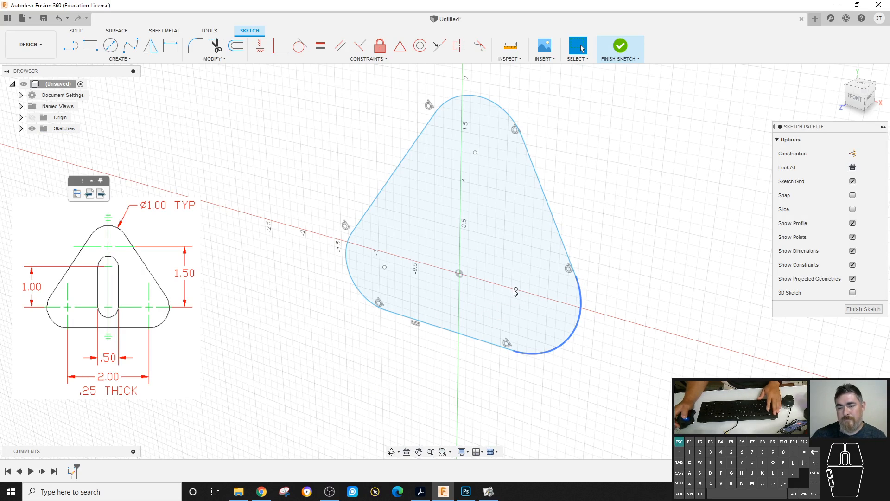
Test the tangent outline by moving the lower-right arc's centre towards the origin and back out along the X axis
{"action": "mouse_move", "coordinate": [516, 291]}
{"action": "left_mouse_down"}
{"action": "mouse_move", "coordinate": [505, 280]}
{"action": "mouse_move", "coordinate": [513, 276]}
{"action": "mouse_move", "coordinate": [486, 308]}
{"action": "mouse_move", "coordinate": [508, 248]}
{"action": "mouse_move", "coordinate": [475, 306]}
{"action": "mouse_move", "coordinate": [519, 279]}
{"action": "mouse_move", "coordinate": [478, 241]}
{"action": "mouse_move", "coordinate": [473, 293]}
{"action": "mouse_move", "coordinate": [461, 263]}
{"action": "left_mouse_up"}
{"action": "mouse_move", "coordinate": [462, 275]}
{"action": "left_mouse_down"}
{"action": "mouse_move", "coordinate": [505, 286]}
{"action": "mouse_move", "coordinate": [498, 284]}
{"action": "left_mouse_up"}
{"action": "left_click", "coordinate": [631, 181]}
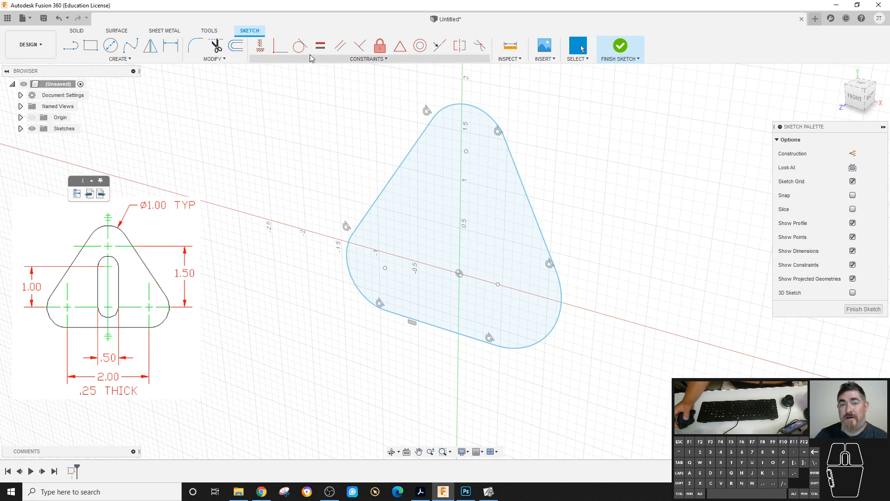
Apply equal constraints to the three corner arcs and move the lower-right arc's centre below the X axis to test the shape
{"action": "left_click", "coordinate": [325, 48]}
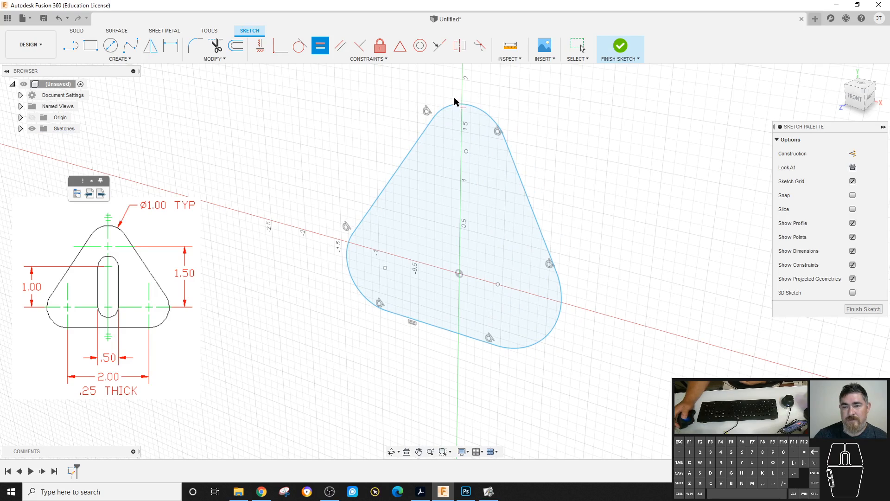
{"action": "left_click", "coordinate": [352, 274]}
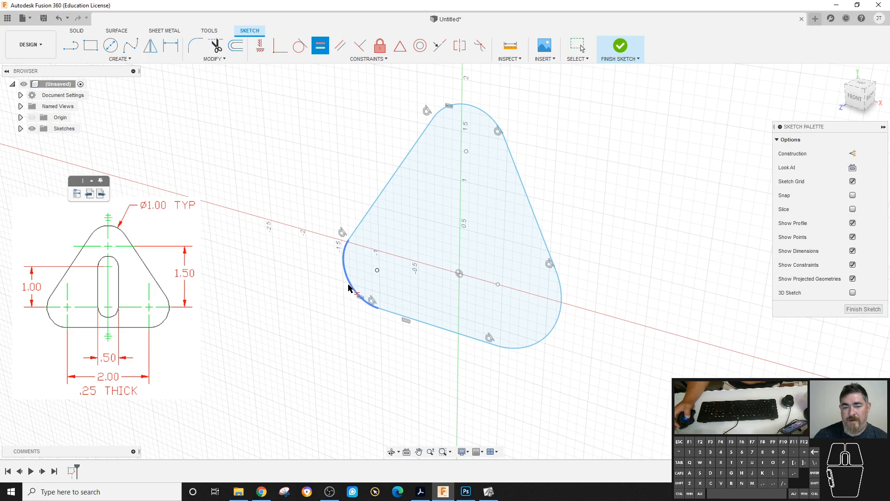
{"action": "left_click", "coordinate": [348, 287]}
{"action": "left_click", "coordinate": [541, 345]}
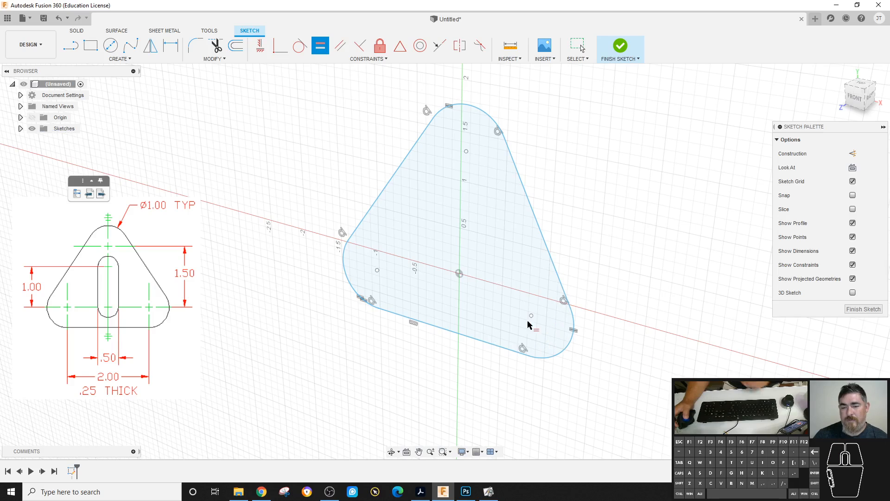
{"action": "key", "text": "Escape"}
{"action": "mouse_move", "coordinate": [525, 307]}
{"action": "left_mouse_down"}
{"action": "mouse_move", "coordinate": [481, 293]}
{"action": "mouse_move", "coordinate": [477, 263]}
{"action": "mouse_move", "coordinate": [512, 350]}
{"action": "mouse_move", "coordinate": [513, 288]}
{"action": "mouse_move", "coordinate": [505, 329]}
{"action": "left_mouse_up"}
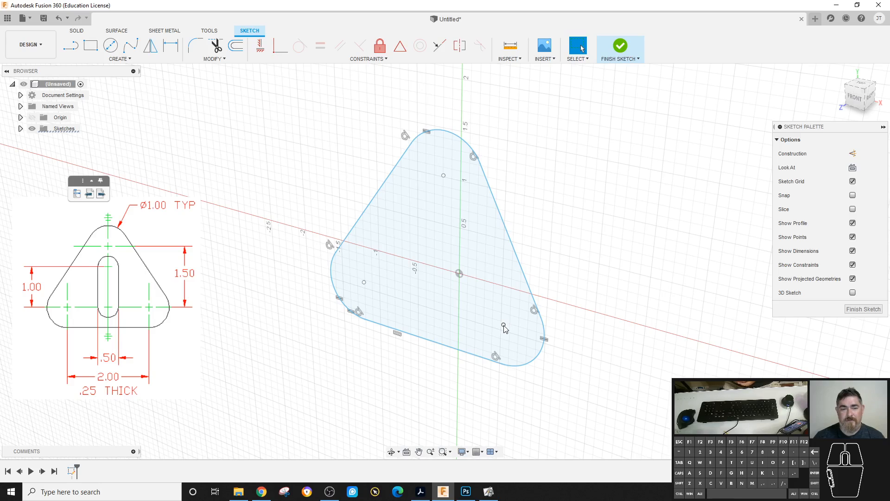
Draw a line joining the centres of the two lower corner arcs and convert it to a construction line
{"action": "key", "text": "l"}
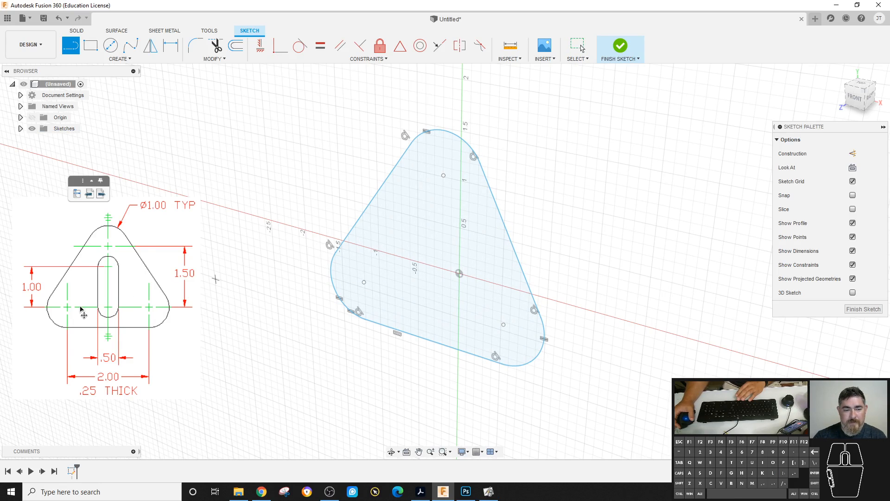
{"action": "left_click", "coordinate": [364, 282]}
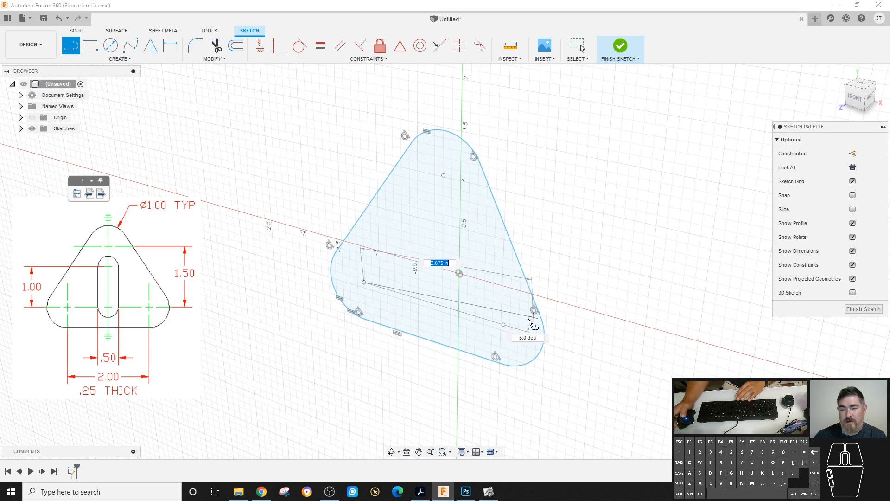
{"action": "left_click", "coordinate": [504, 324]}
{"action": "key", "text": "Escape"}
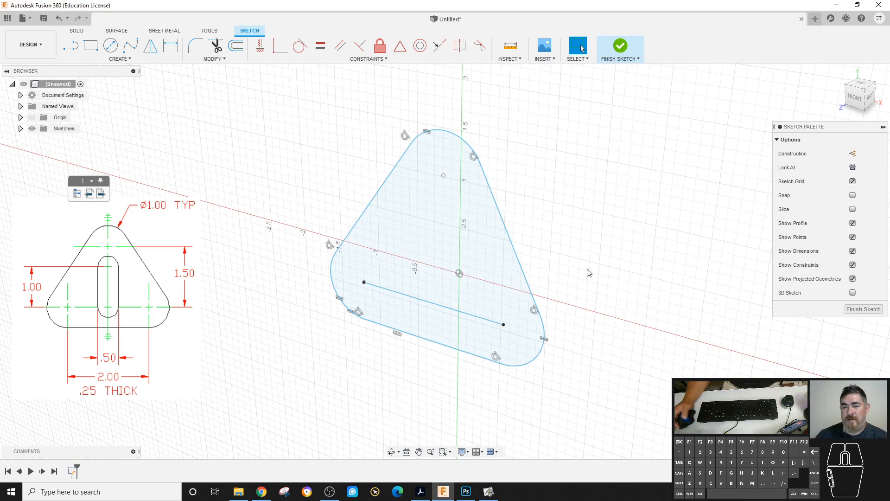
{"action": "left_click", "coordinate": [433, 304]}
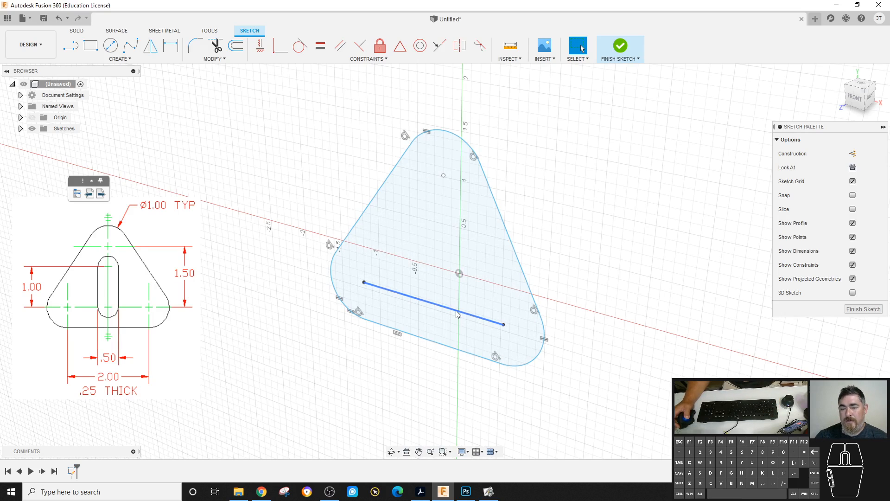
{"action": "left_click", "coordinate": [852, 154]}
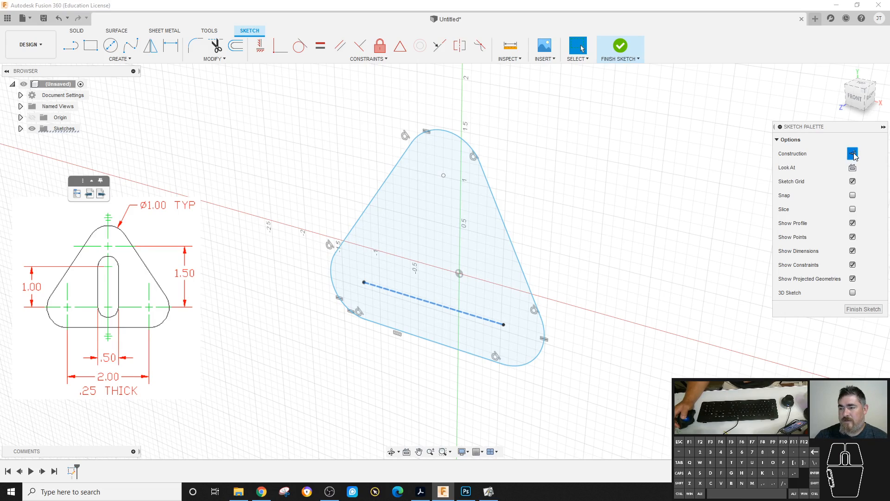
{"action": "left_click", "coordinate": [535, 252]}
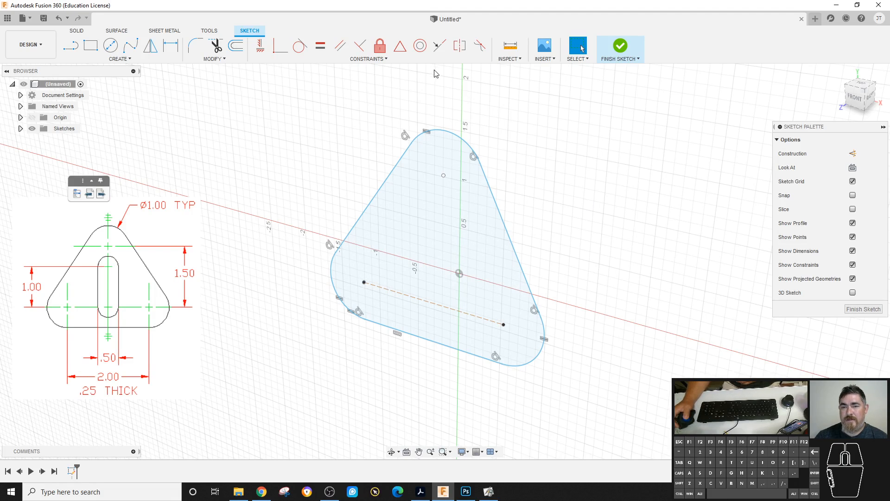
Constrain the midpoint of the construction line to the sketch origin
{"action": "left_click", "coordinate": [399, 45]}
{"action": "left_click", "coordinate": [449, 307]}
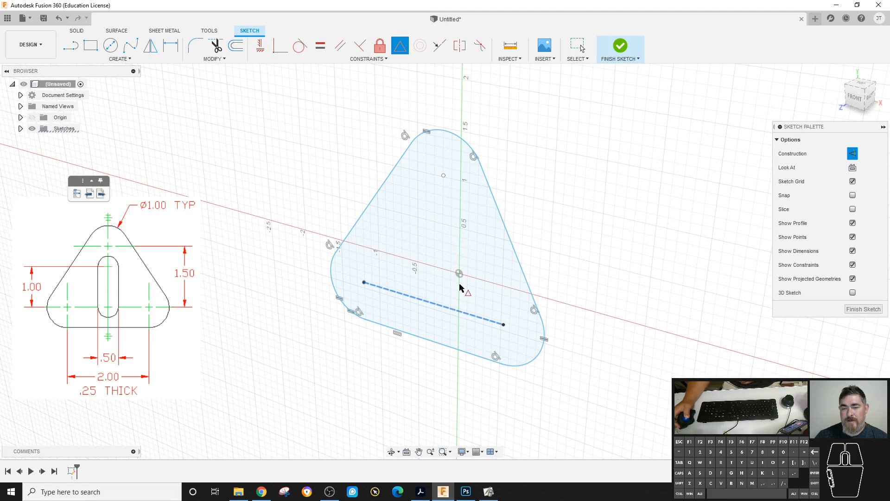
{"action": "left_click", "coordinate": [458, 274]}
{"action": "key", "text": "Escape"}
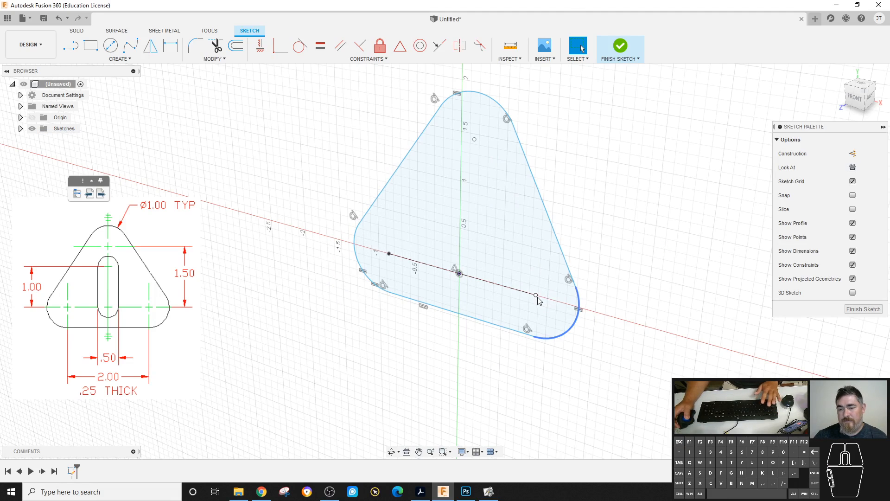
Test the outline's freedom by moving the lower-right arc's centre outward, undo that move, and reposition the upper arc's centre near the Y axis
{"action": "mouse_move", "coordinate": [537, 297]}
{"action": "left_mouse_down"}
{"action": "mouse_move", "coordinate": [595, 308]}
{"action": "mouse_move", "coordinate": [519, 290]}
{"action": "mouse_move", "coordinate": [552, 299]}
{"action": "left_mouse_up"}
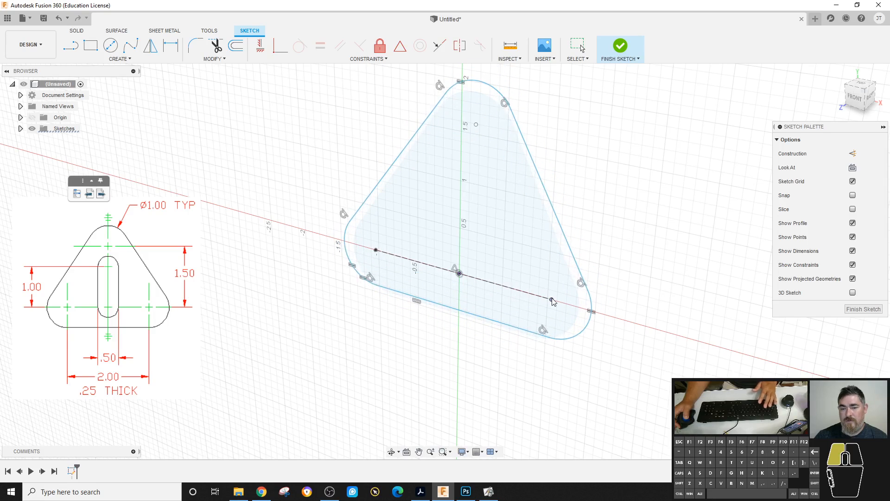
{"action": "key", "text": "ctrl+z"}
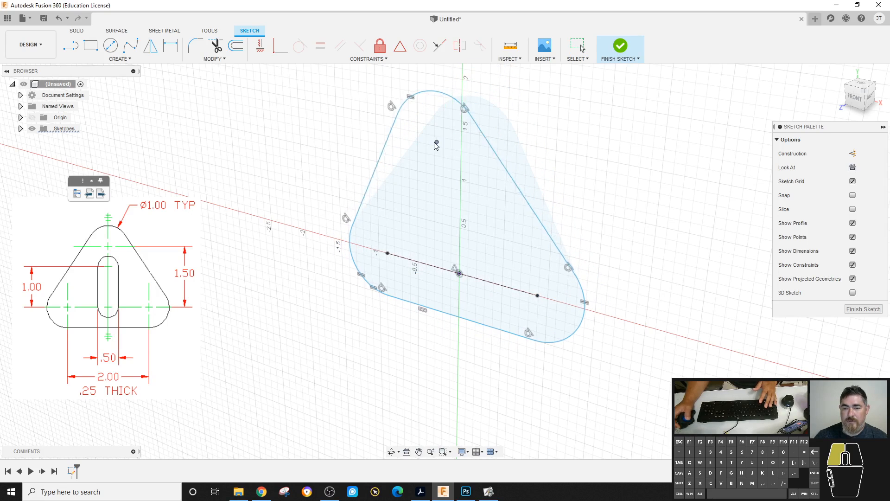
{"action": "left_click_drag", "start_coordinate": [435, 145], "coordinate": [473, 164]}
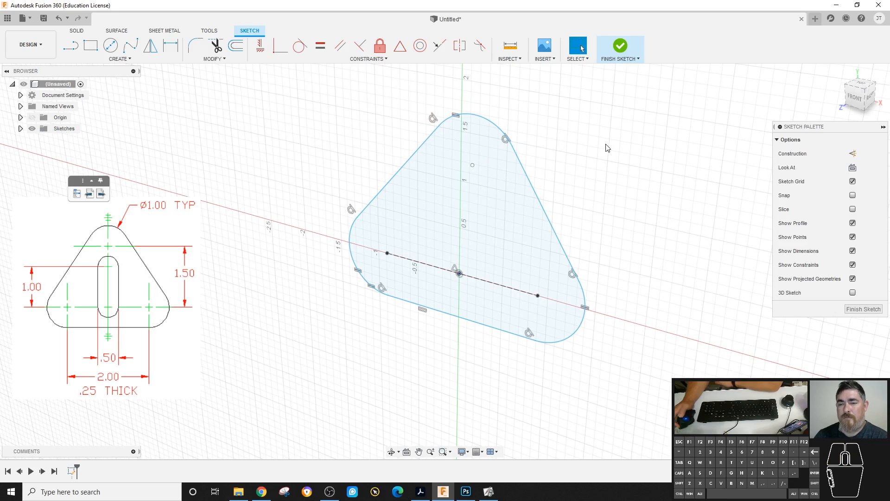
Align the upper arc's centre vertically with the sketch origin and move that centre upward to test the outline's remaining freedom
{"action": "left_click", "coordinate": [260, 46]}
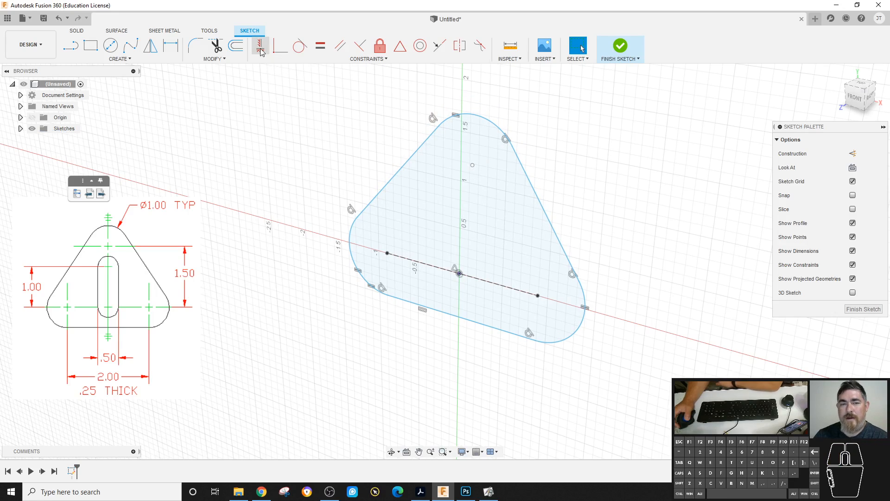
{"action": "left_click", "coordinate": [472, 166]}
{"action": "left_click", "coordinate": [459, 274]}
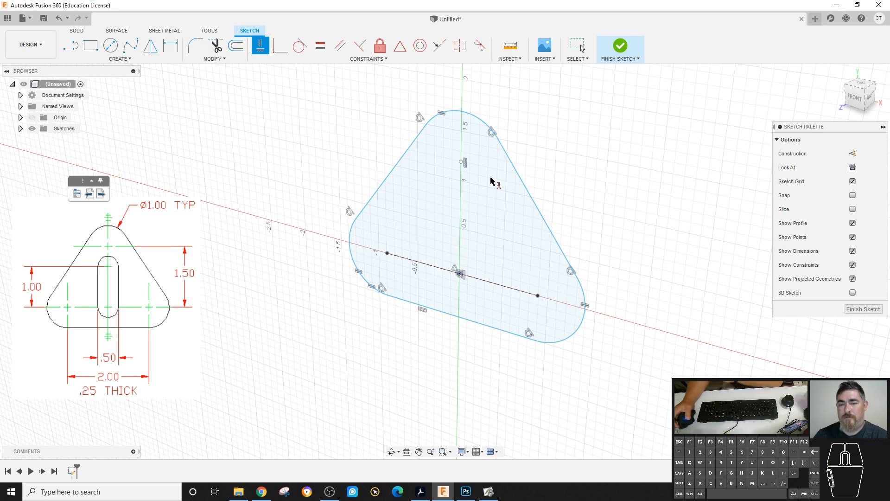
{"action": "key", "text": "Escape"}
{"action": "left_click_drag", "start_coordinate": [463, 162], "coordinate": [461, 142]}
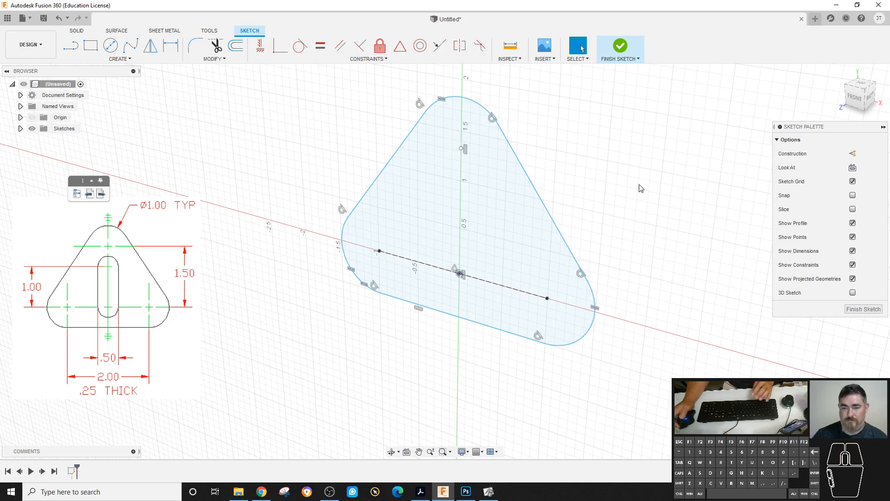
Dimension the construction line between the two lower arc centres to 2 in
{"action": "key", "text": "d"}
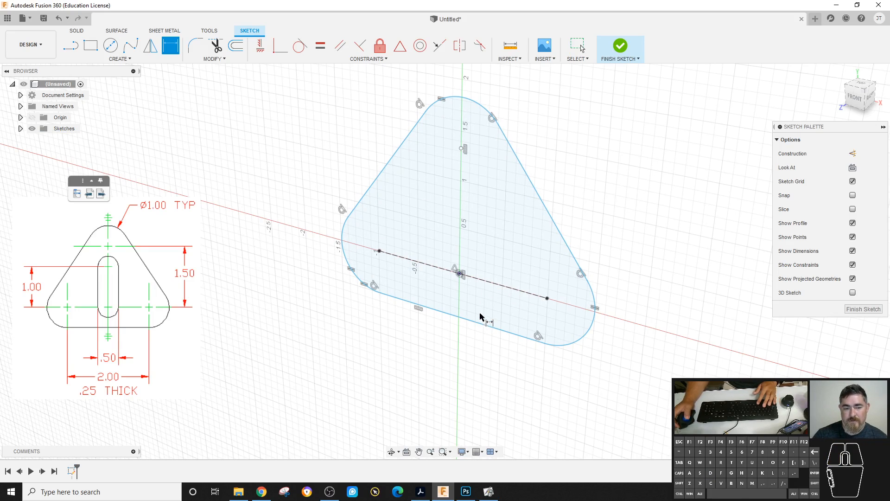
{"action": "left_click", "coordinate": [527, 294]}
{"action": "left_click", "coordinate": [458, 377]}
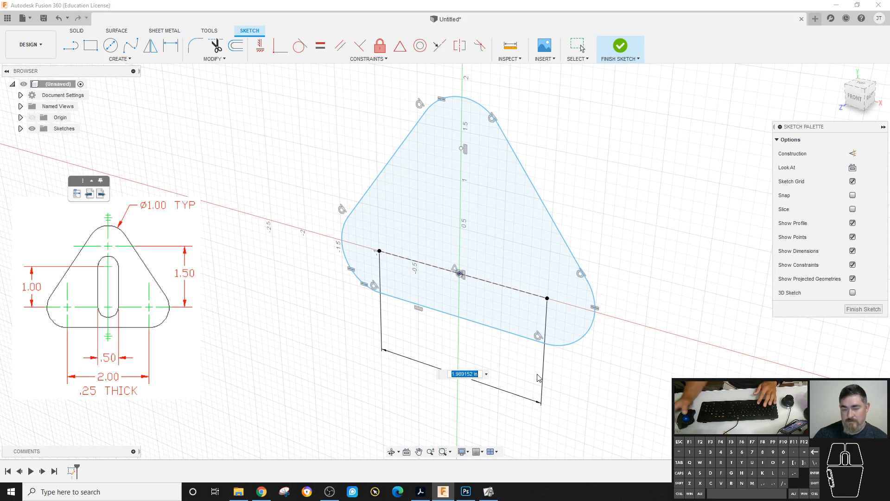
{"action": "type", "text": "2"}
{"action": "key", "text": "Return"}
Dimension the upper arc's centre 1.5 in above the construction line
{"action": "left_click", "coordinate": [490, 281]}
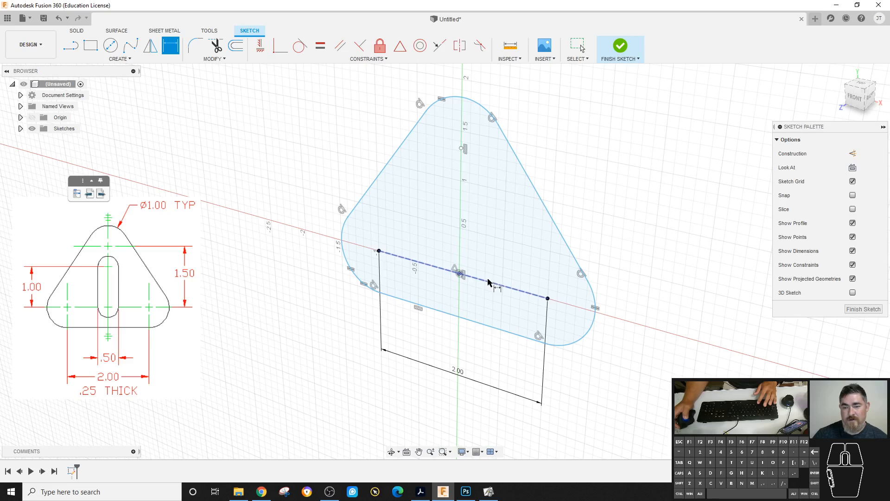
{"action": "left_click", "coordinate": [462, 148]}
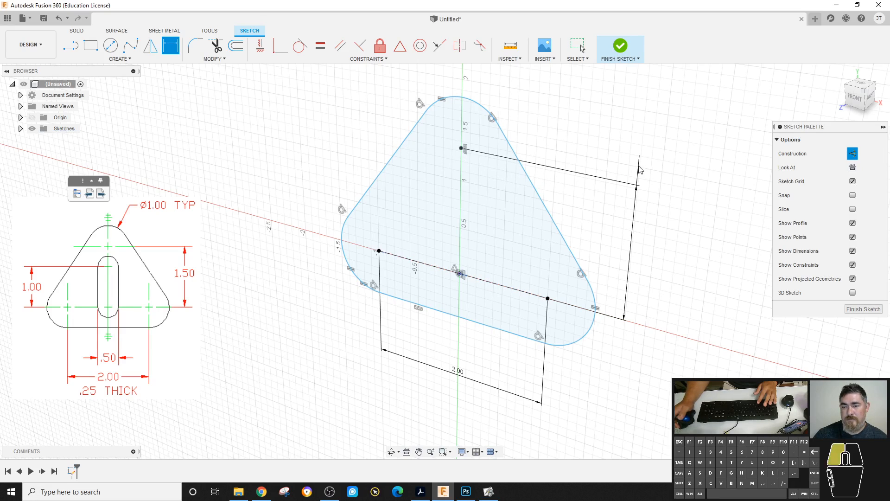
{"action": "left_click", "coordinate": [640, 169]}
{"action": "type", "text": "1.5"}
{"action": "key", "text": "Return"}
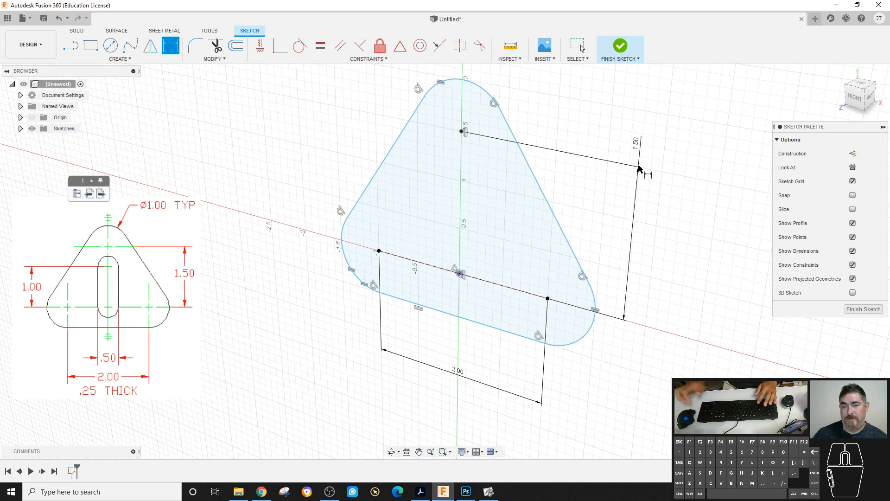
Dimension the upper corner arc as a diameter of 1 in
{"action": "left_click", "coordinate": [491, 97]}
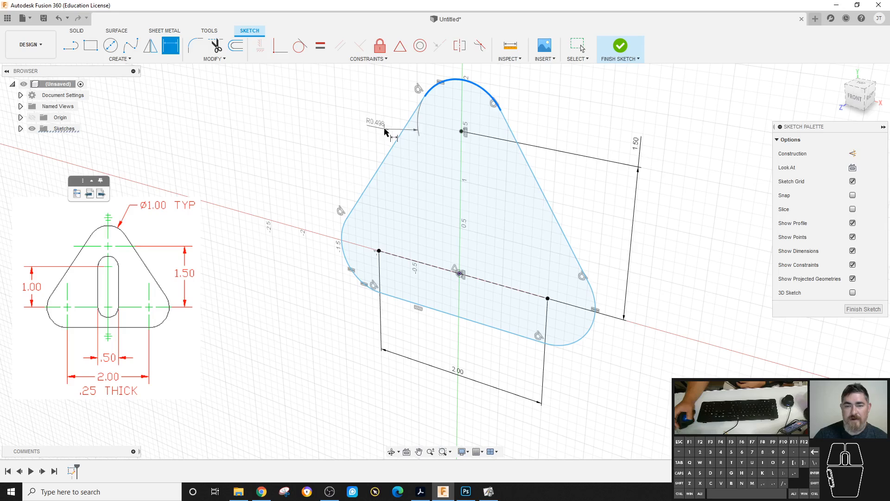
{"action": "right_click", "coordinate": [341, 111]}
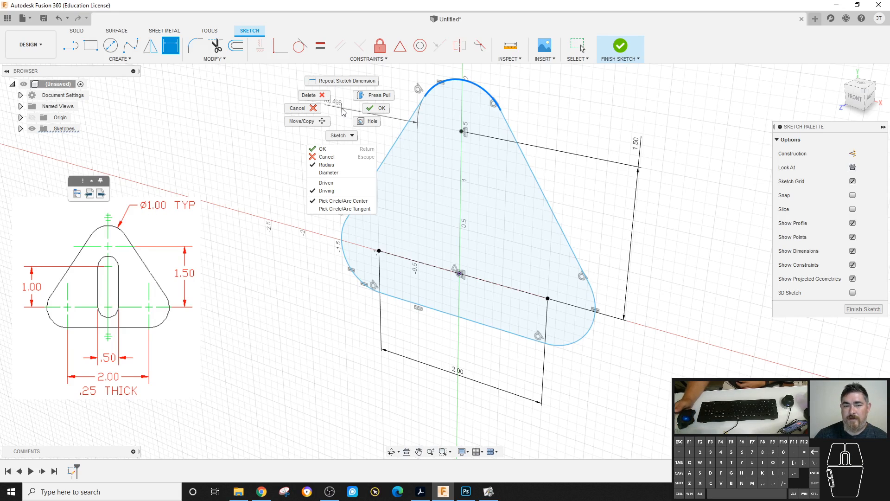
{"action": "left_click", "coordinate": [343, 172]}
{"action": "left_click", "coordinate": [348, 131]}
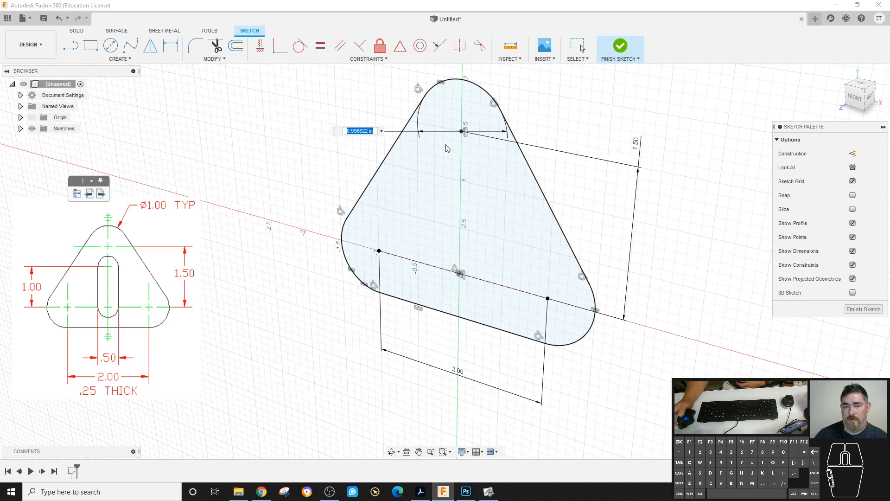
{"action": "type", "text": "1"}
{"action": "key", "text": "Return"}
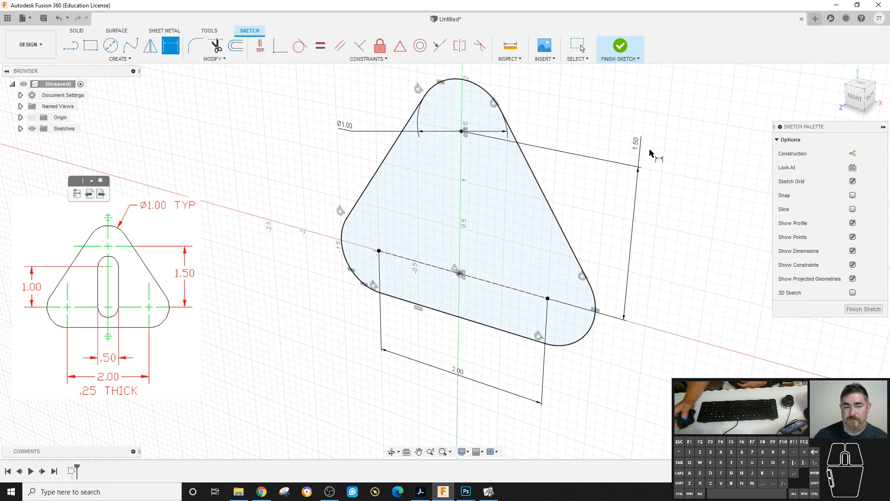
Finish the sketch and extrude the rounded triangular profile 0.25 in as a new body
{"action": "left_click", "coordinate": [620, 47]}
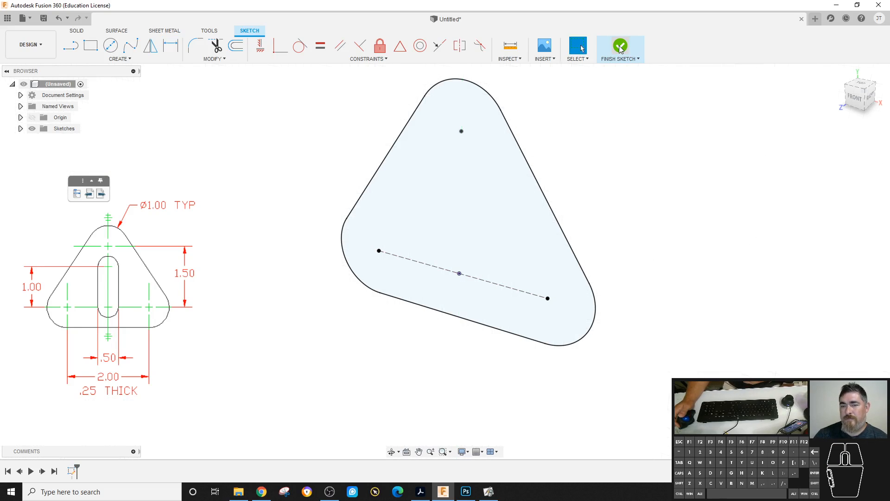
{"action": "left_click", "coordinate": [93, 48]}
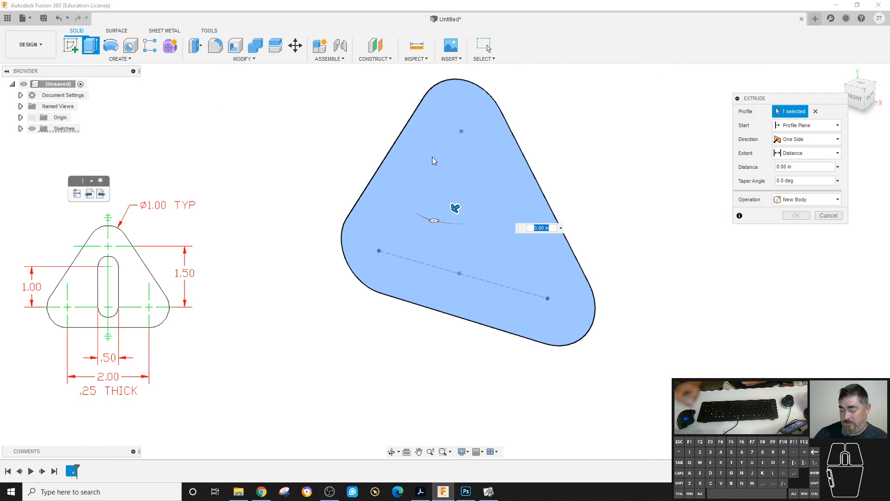
{"action": "type", "text": ".25"}
{"action": "key", "text": "Return"}
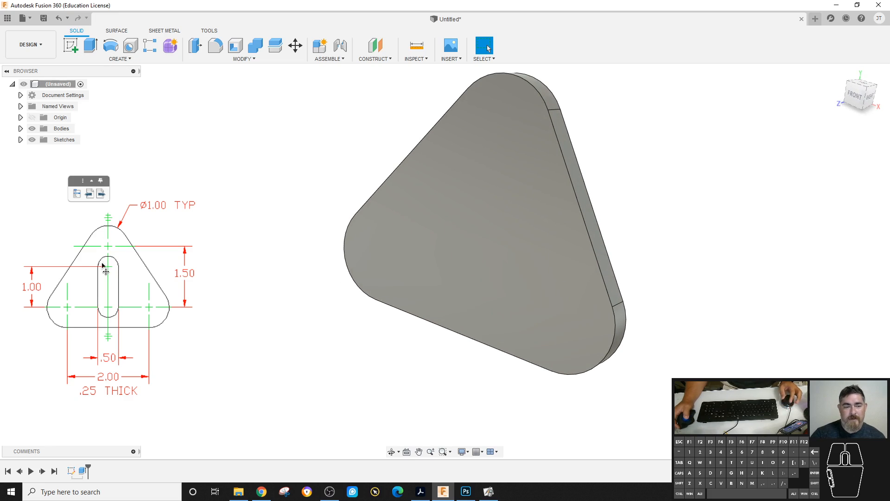
Start a new sketch on the plate's front face and move the reference drawing lower, clear of the sketch commands
{"action": "left_click", "coordinate": [76, 54]}
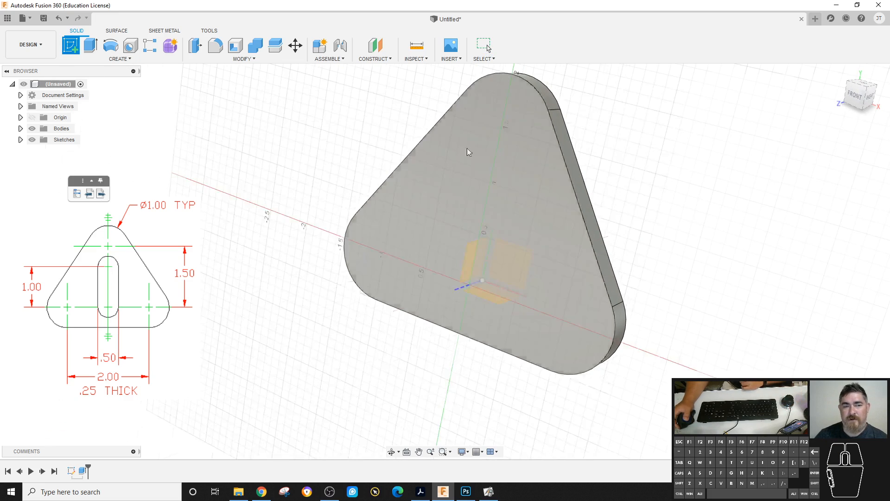
{"action": "left_click", "coordinate": [498, 181]}
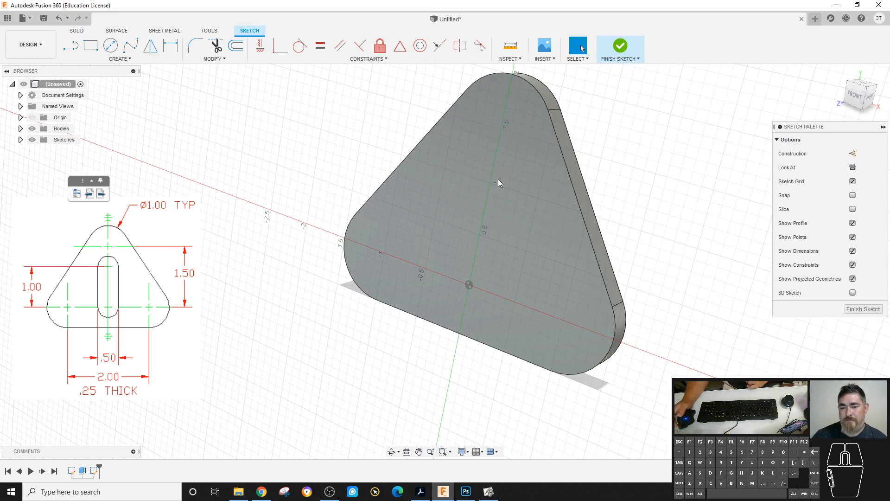
{"action": "left_click", "coordinate": [124, 60]}
{"action": "mouse_move", "coordinate": [79, 183]}
{"action": "left_mouse_down"}
{"action": "mouse_move", "coordinate": [97, 297]}
{"action": "mouse_move", "coordinate": [97, 418]}
{"action": "left_mouse_up"}
Draw a center-to-center slot on the front face, from the origin straight up along the vertical axis
{"action": "left_click", "coordinate": [127, 60]}
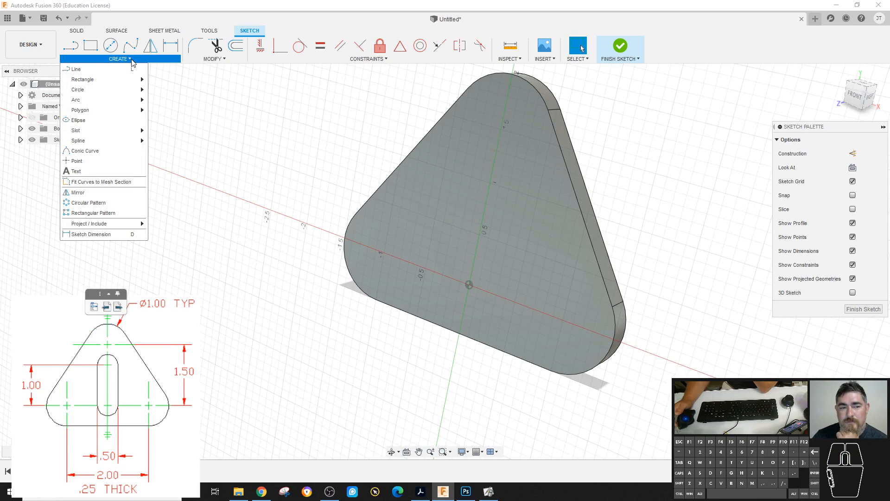
{"action": "mouse_move", "coordinate": [83, 82]}
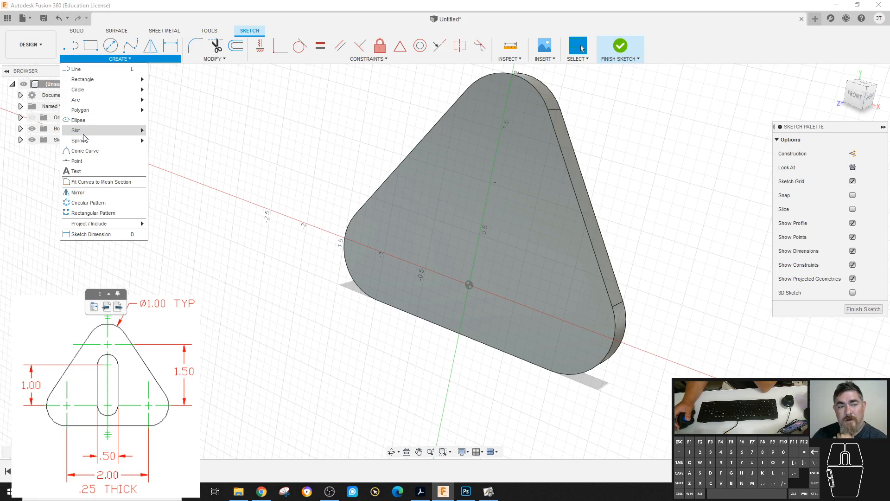
{"action": "mouse_move", "coordinate": [84, 134]}
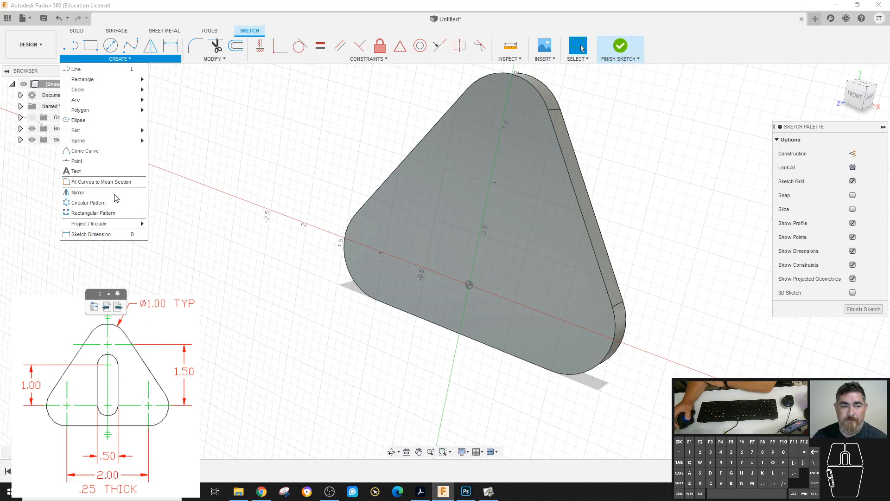
{"action": "mouse_move", "coordinate": [124, 135]}
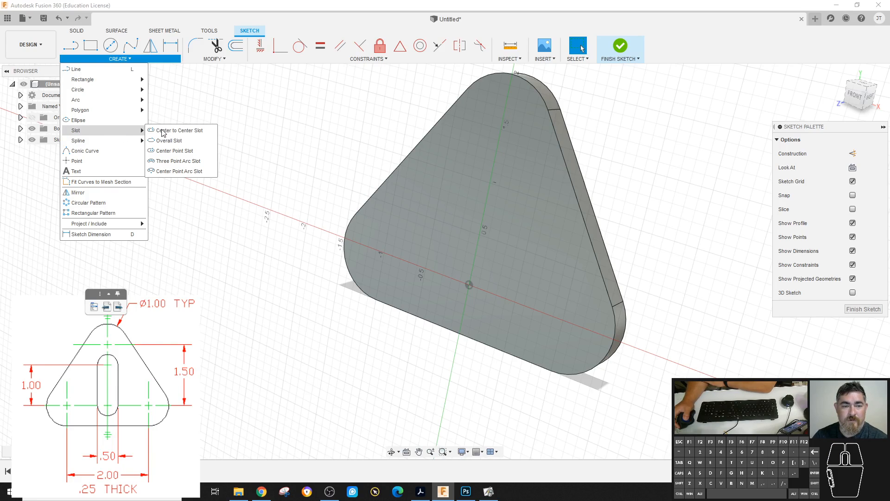
{"action": "left_click", "coordinate": [184, 131]}
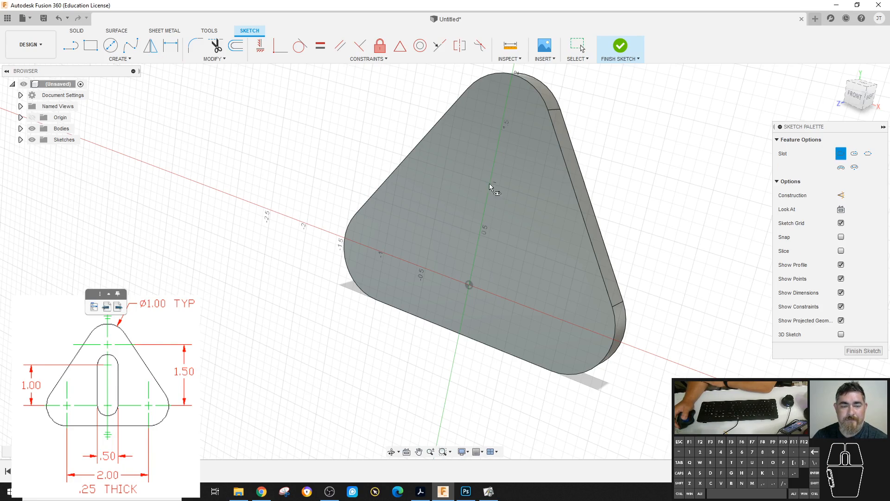
{"action": "left_click", "coordinate": [469, 285]}
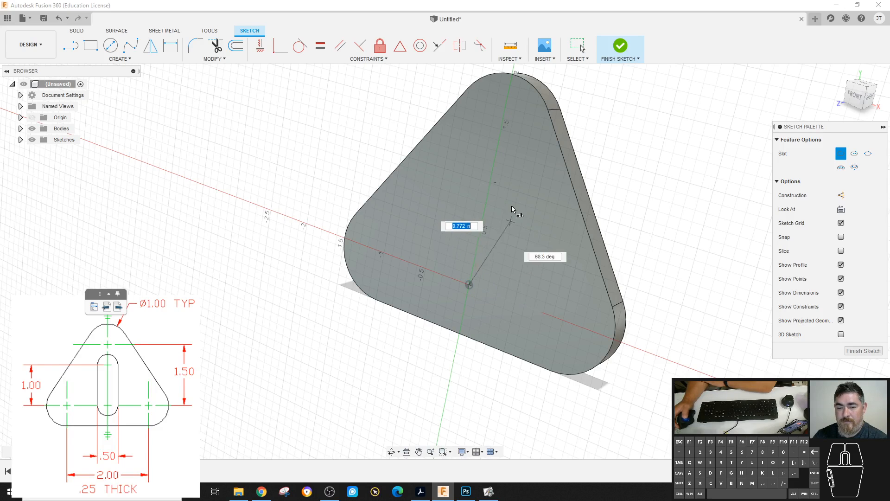
{"action": "left_click", "coordinate": [491, 175]}
{"action": "key", "text": "Return"}
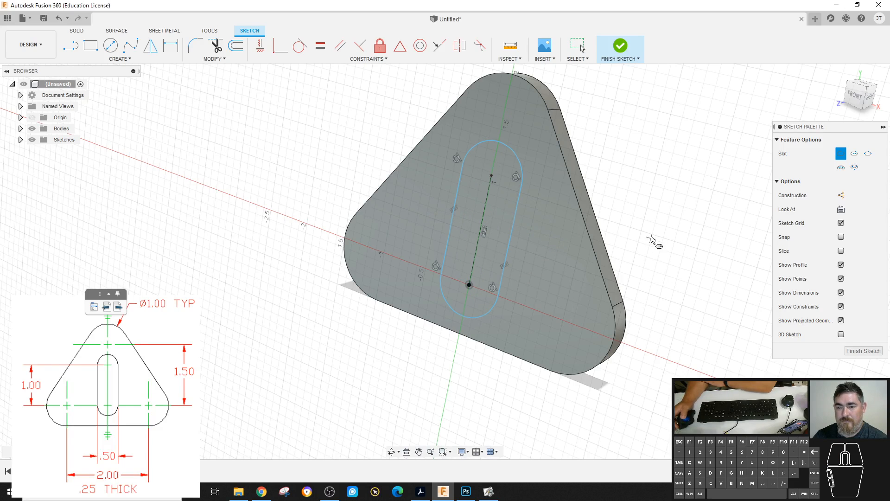
Dimension the slot's centre-to-centre distance to 1 in
{"action": "key", "text": "d"}
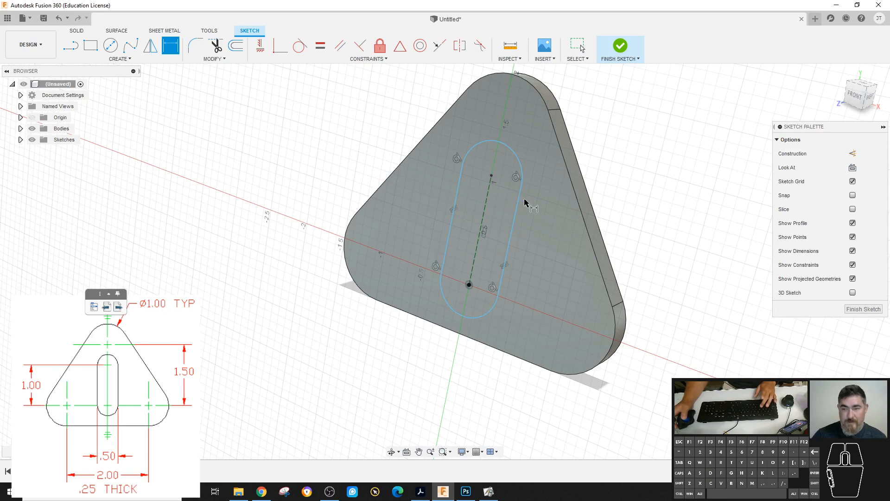
{"action": "left_click", "coordinate": [485, 206]}
{"action": "left_click", "coordinate": [346, 163]}
{"action": "type", "text": "1"}
{"action": "key", "text": "Return"}
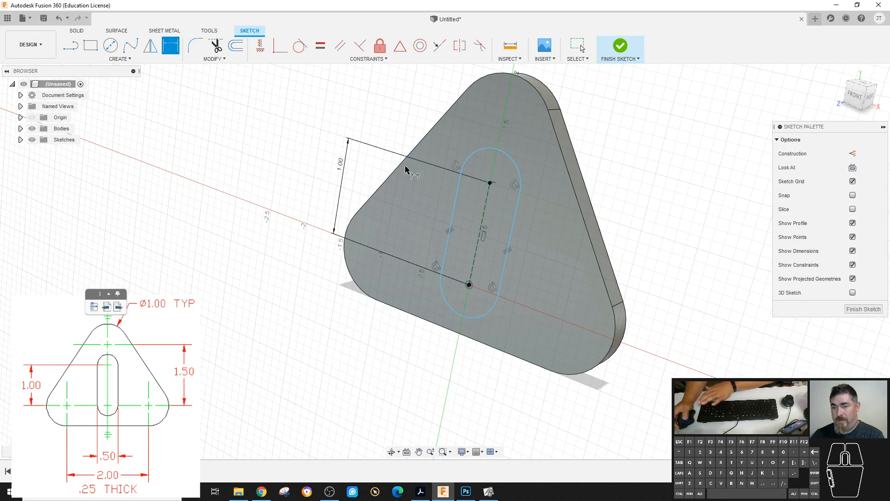
Dimension the slot's width between its two straight sides to 0.5 in
{"action": "left_click", "coordinate": [510, 240]}
{"action": "left_click", "coordinate": [451, 227]}
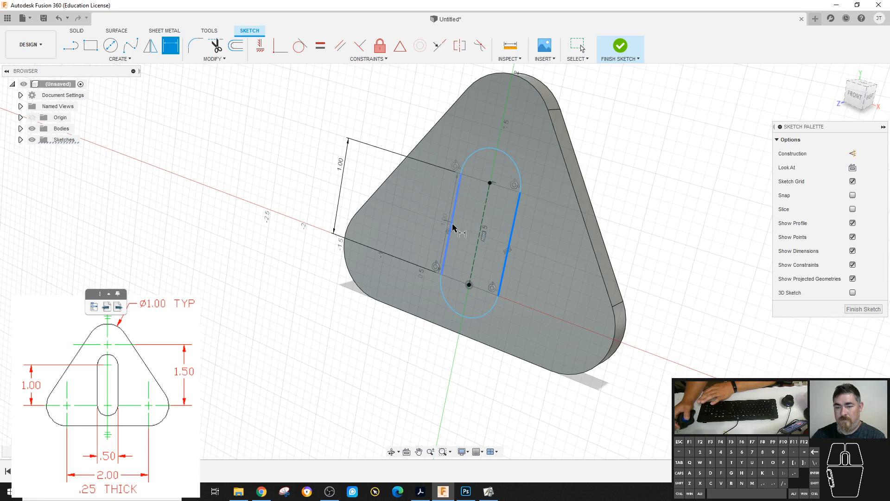
{"action": "left_click", "coordinate": [422, 400]}
{"action": "type", "text": ".5"}
{"action": "key", "text": "Return"}
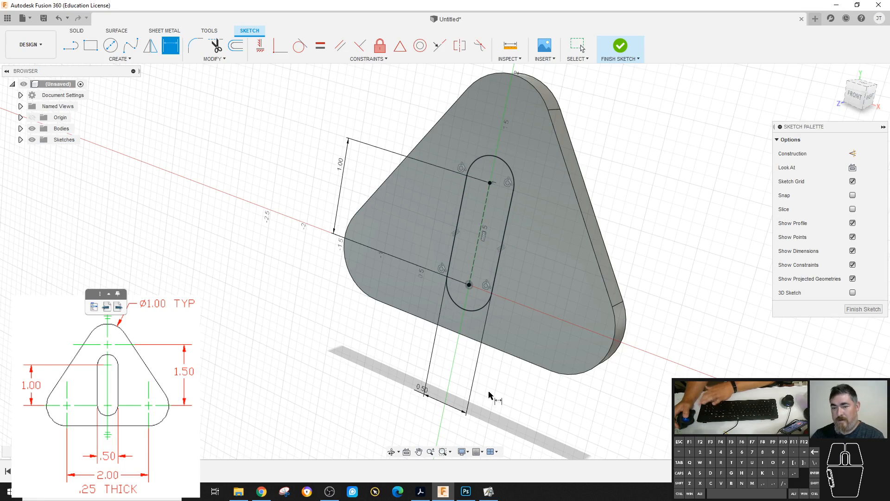
Finish the sketch and cut the slot through the plate with an Extrude, using the All extent and flipped direction
{"action": "left_click", "coordinate": [620, 46]}
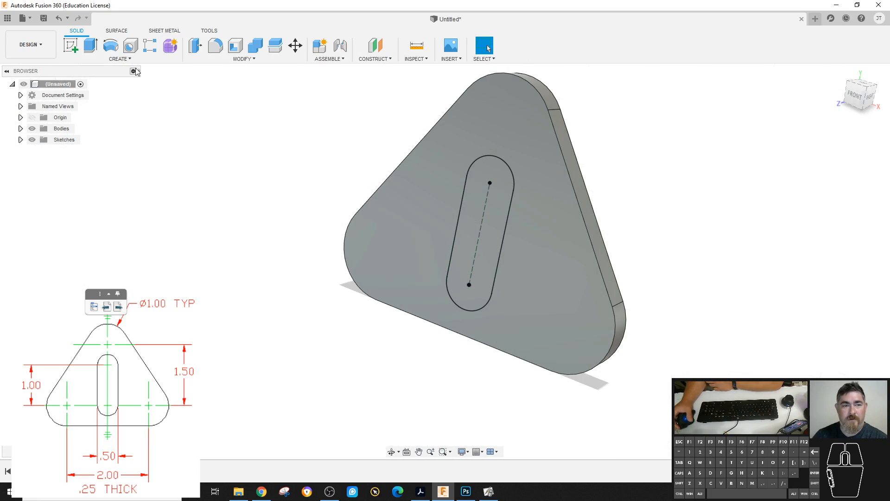
{"action": "left_click", "coordinate": [90, 45]}
{"action": "left_click", "coordinate": [461, 217]}
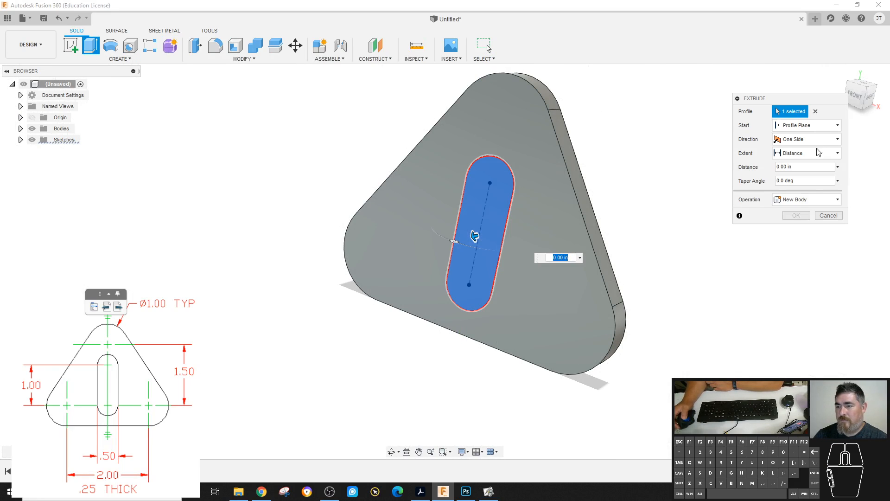
{"action": "left_click", "coordinate": [807, 153]}
{"action": "left_click", "coordinate": [797, 187]}
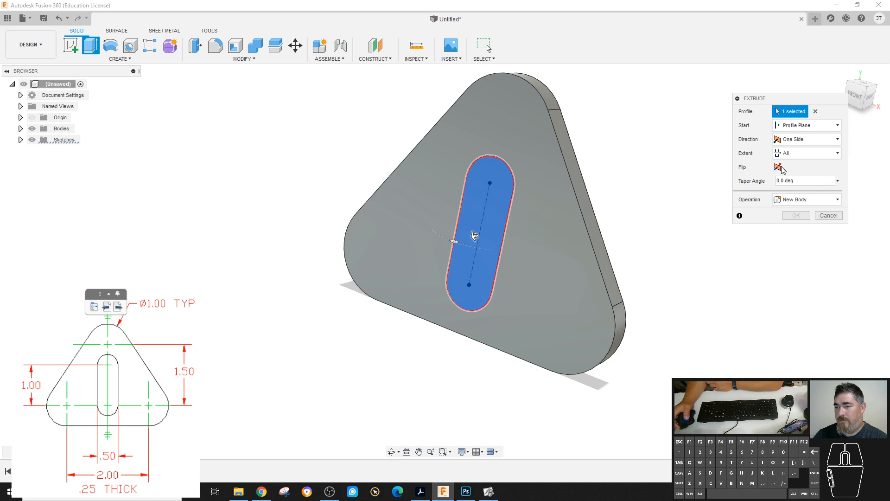
{"action": "left_click", "coordinate": [779, 168]}
{"action": "left_click", "coordinate": [796, 229]}
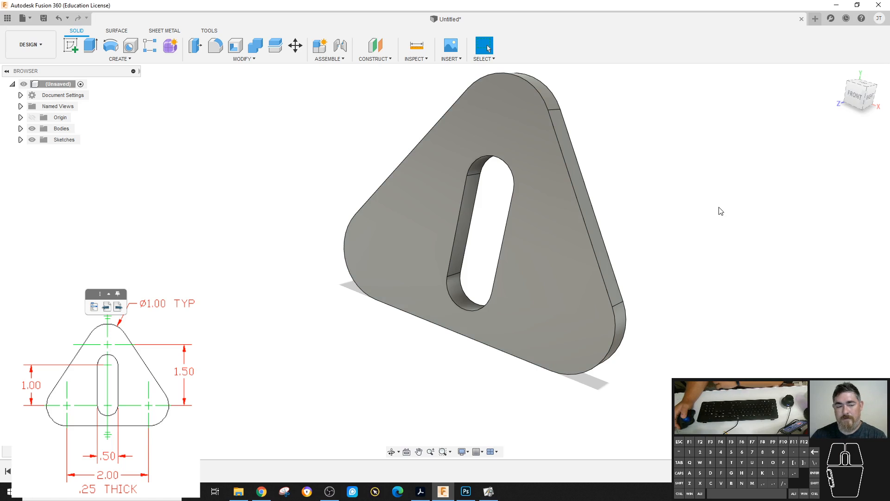
{"action": "middle_click_drag", "start_coordinate": [721, 211], "coordinate": [681, 200], "text": "shift"}
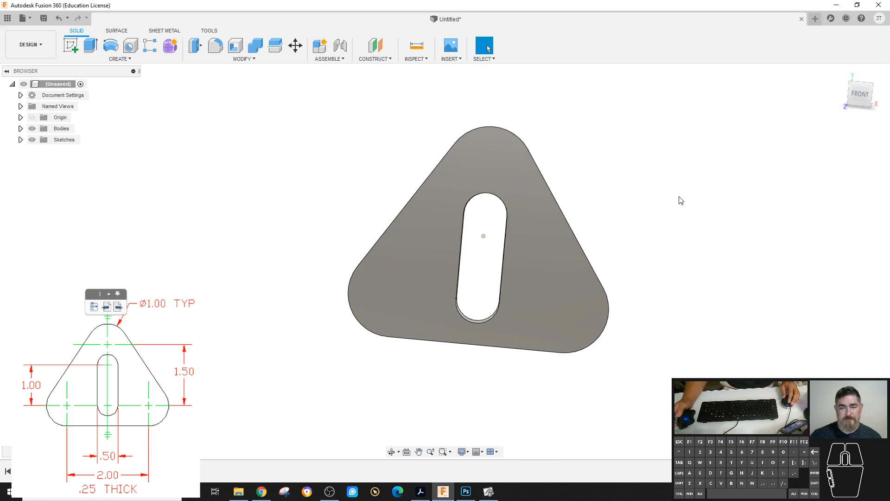